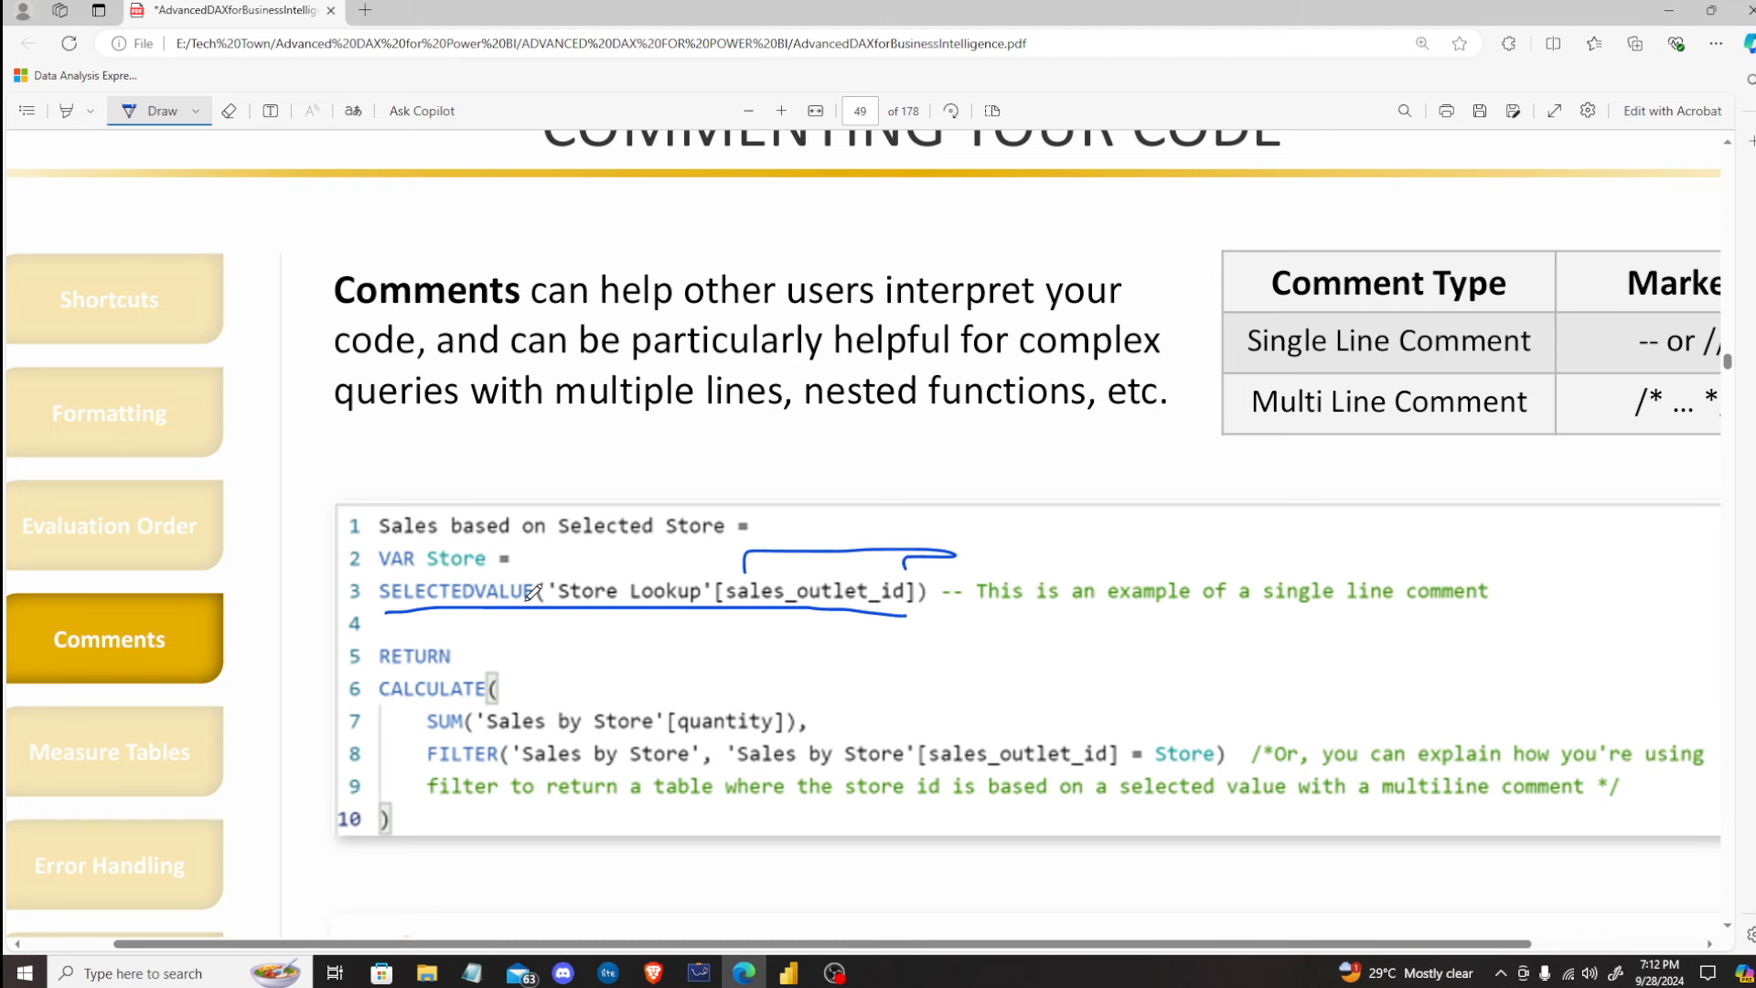
Step: Annotate line 3 of the code in ink: bracket, underline and box the single-line comment, and add tick marks below SELECTEDVALUE
{"action": "mouse_move", "coordinate": [1035, 574]}
{"action": "left_mouse_down"}
{"action": "mouse_move", "coordinate": [1038, 551]}
{"action": "mouse_move", "coordinate": [1463, 554]}
{"action": "mouse_move", "coordinate": [1479, 569]}
{"action": "left_mouse_up"}
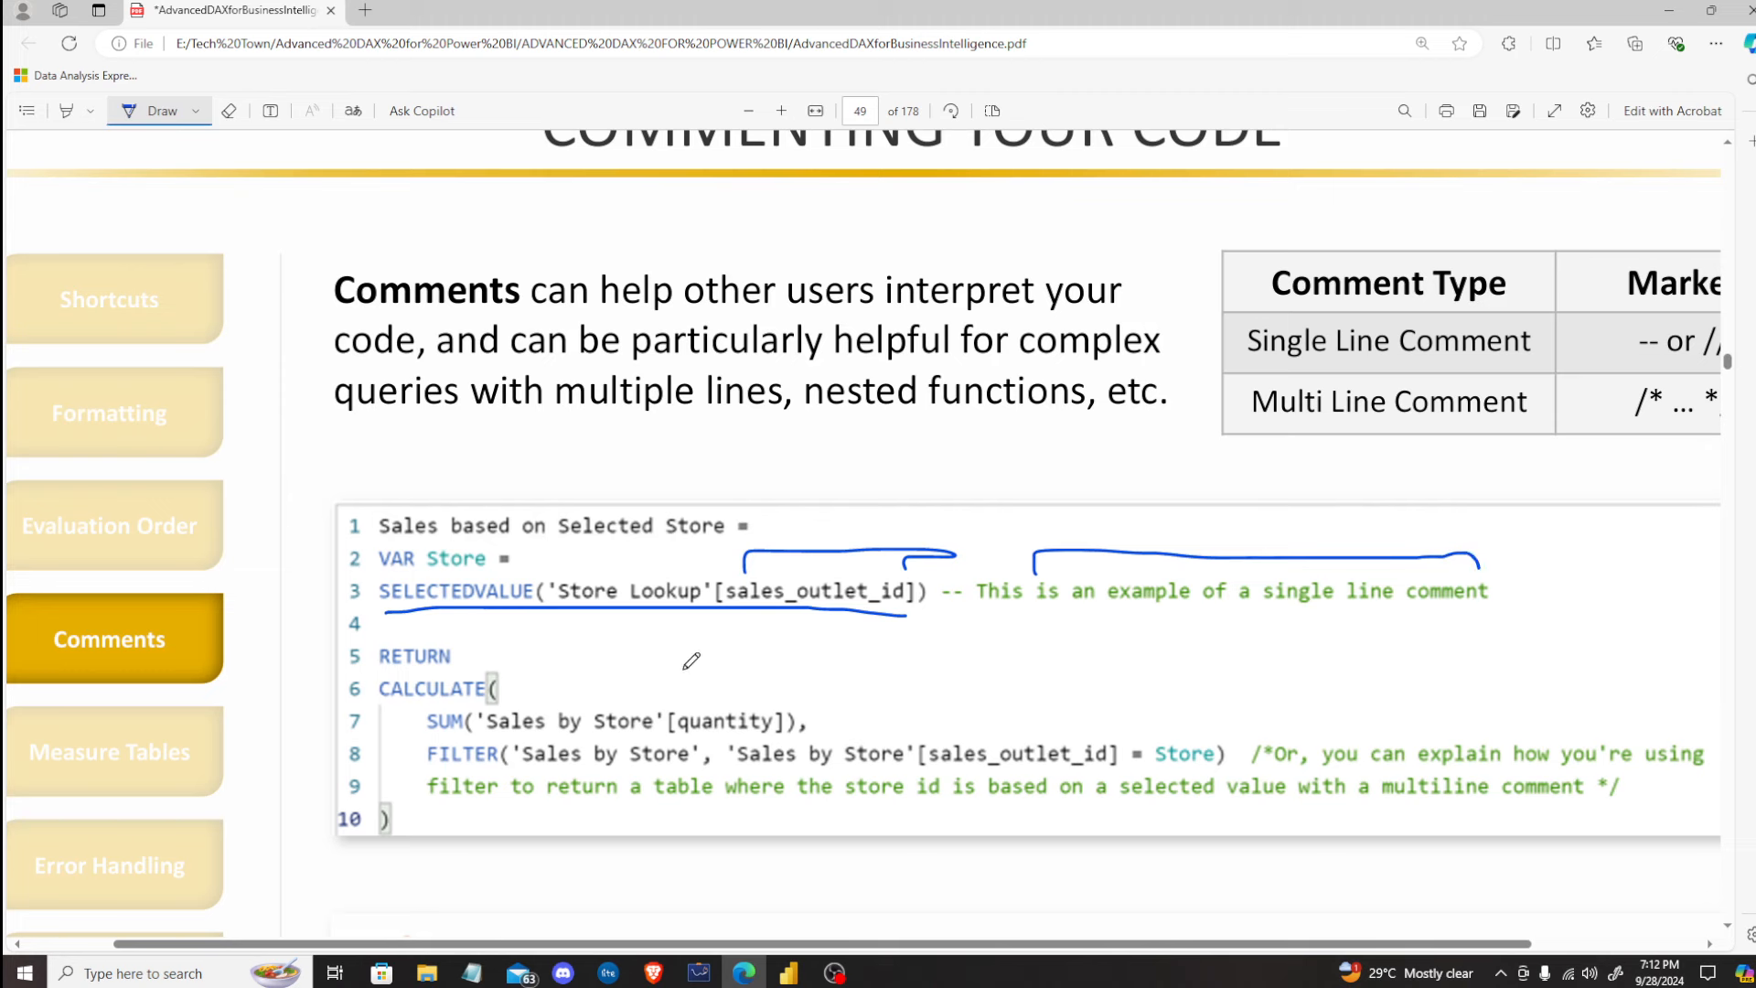
{"action": "left_click_drag", "start_coordinate": [950, 601], "coordinate": [1114, 600]}
{"action": "left_click_drag", "start_coordinate": [472, 619], "coordinate": [533, 593]}
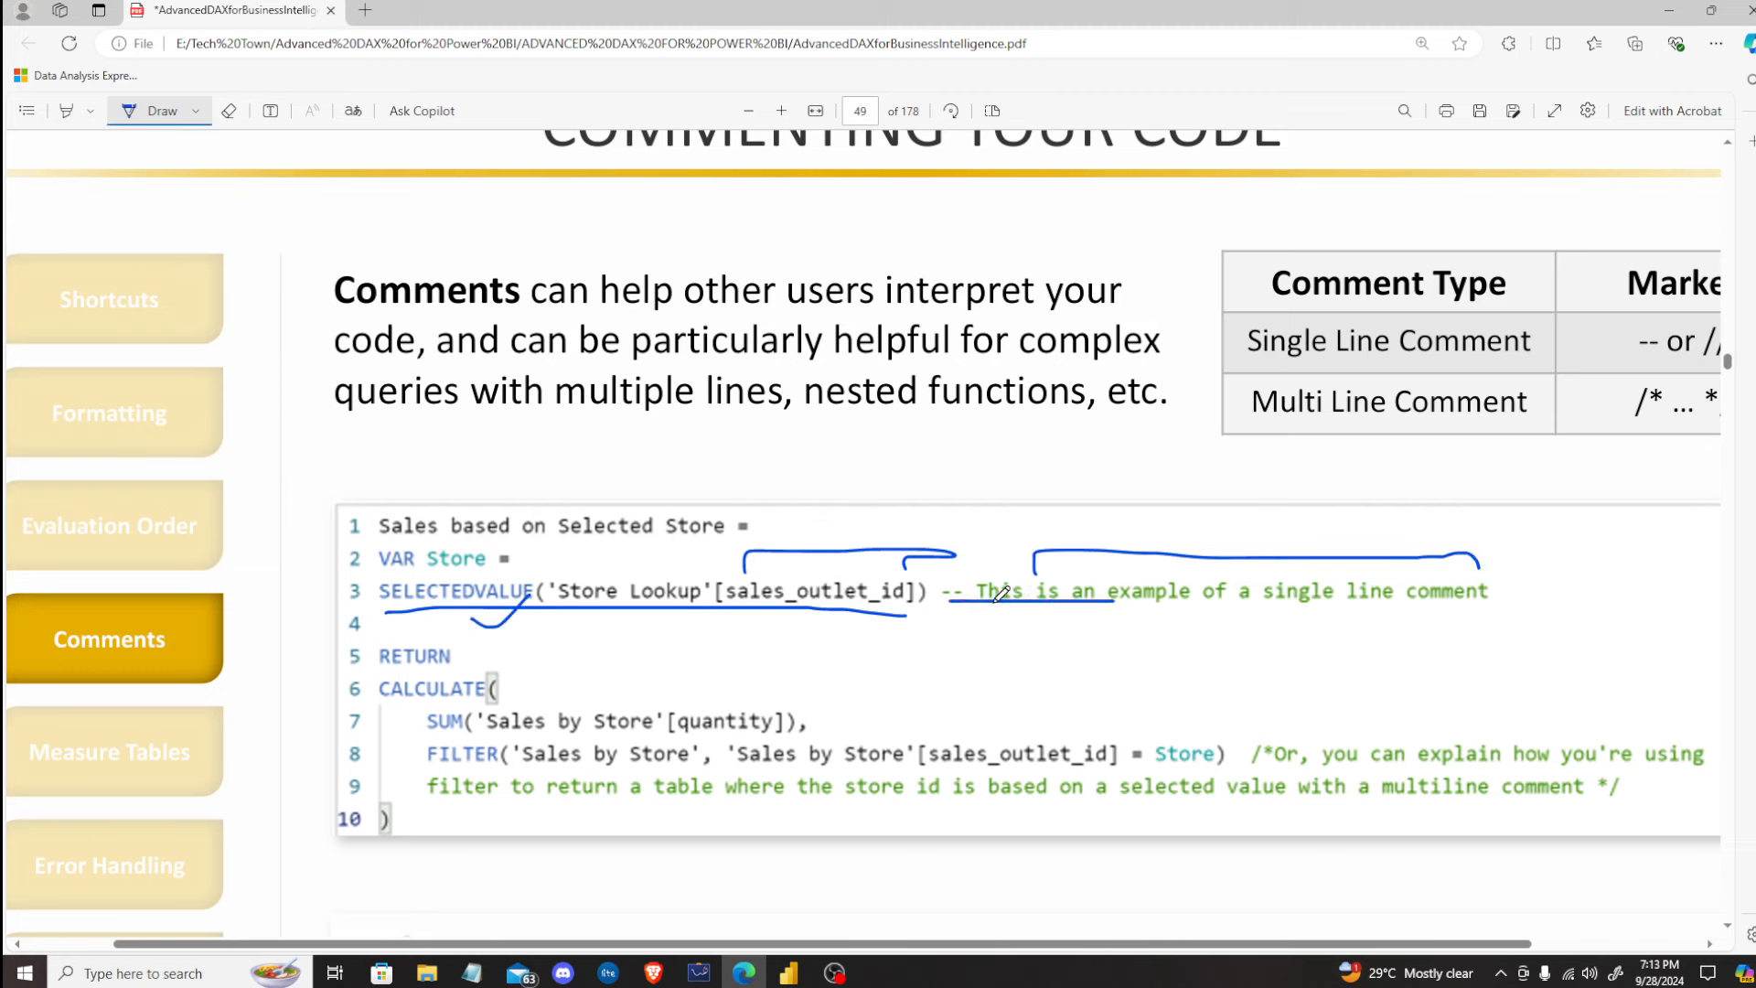
{"action": "mouse_move", "coordinate": [988, 563]}
{"action": "left_mouse_down"}
{"action": "mouse_move", "coordinate": [1564, 582]}
{"action": "mouse_move", "coordinate": [1035, 655]}
{"action": "mouse_move", "coordinate": [915, 560]}
{"action": "mouse_move", "coordinate": [956, 553]}
{"action": "left_mouse_up"}
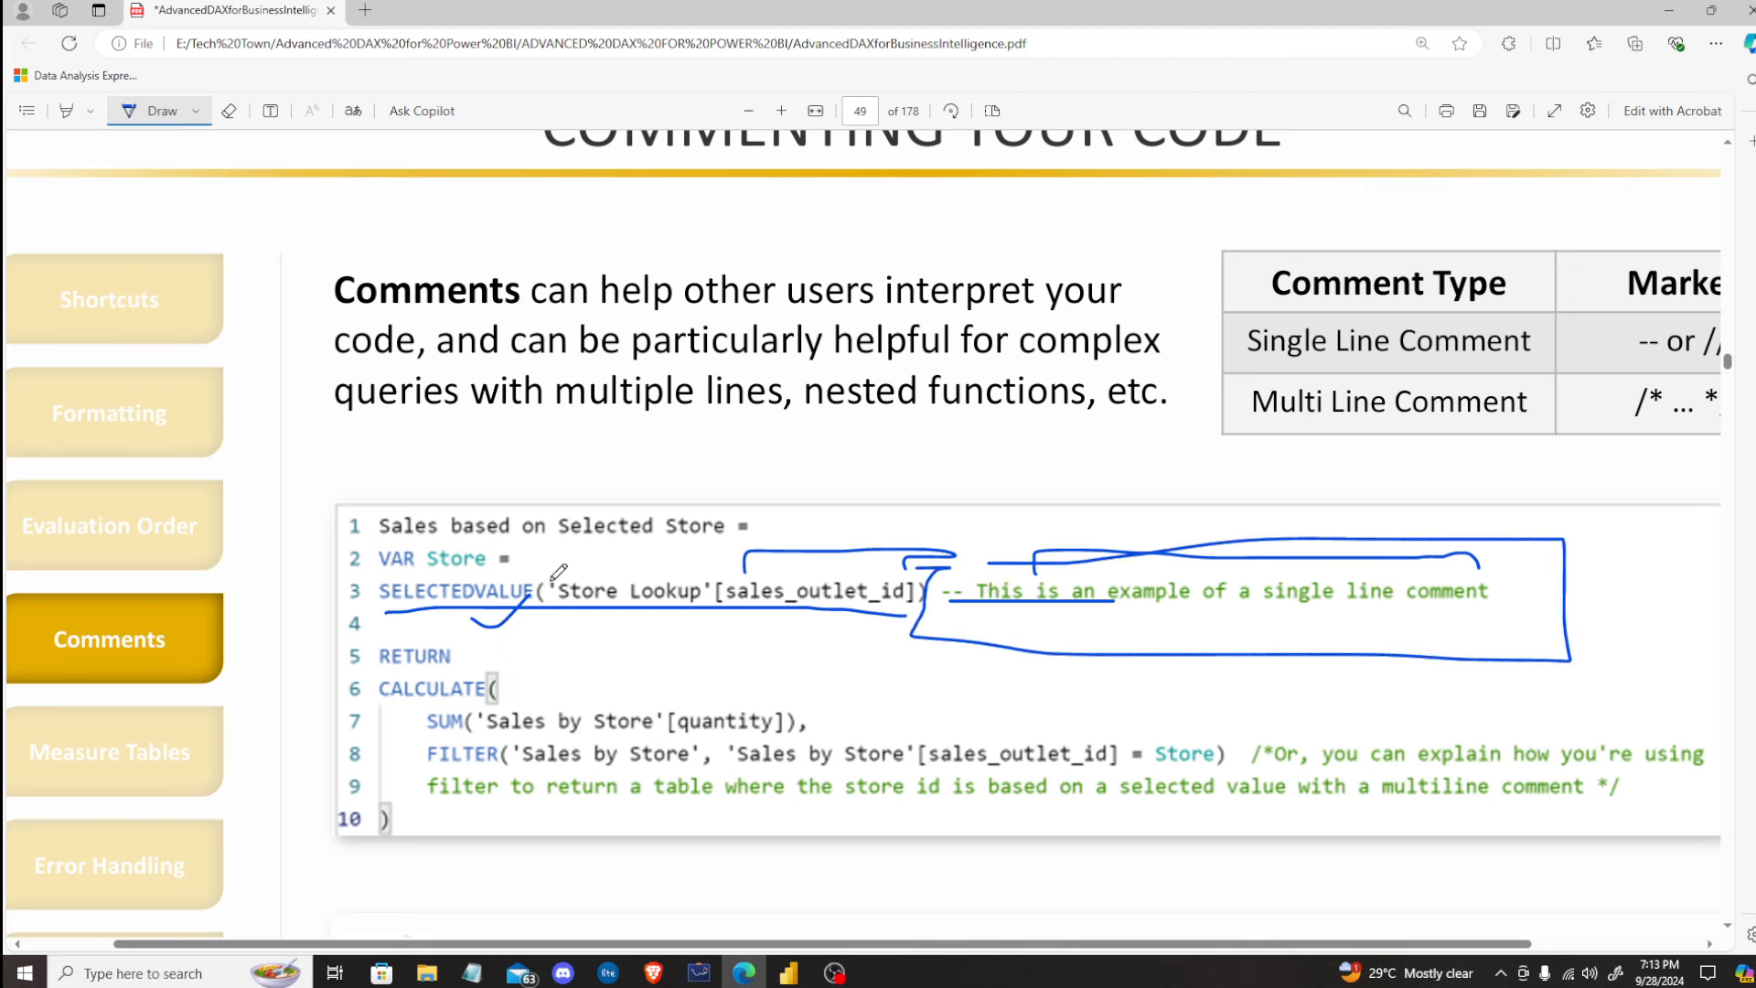
{"action": "mouse_move", "coordinate": [500, 632]}
{"action": "left_mouse_down"}
{"action": "mouse_move", "coordinate": [528, 672]}
{"action": "mouse_move", "coordinate": [590, 598]}
{"action": "left_mouse_up"}
Step: Circle the opening /* of the multi-line comment, draw an arrow through the single-line comment's start, and mark after the closing */
{"action": "scroll", "coordinate": [577, 651], "scroll_direction": "down", "scroll_amount": 1}
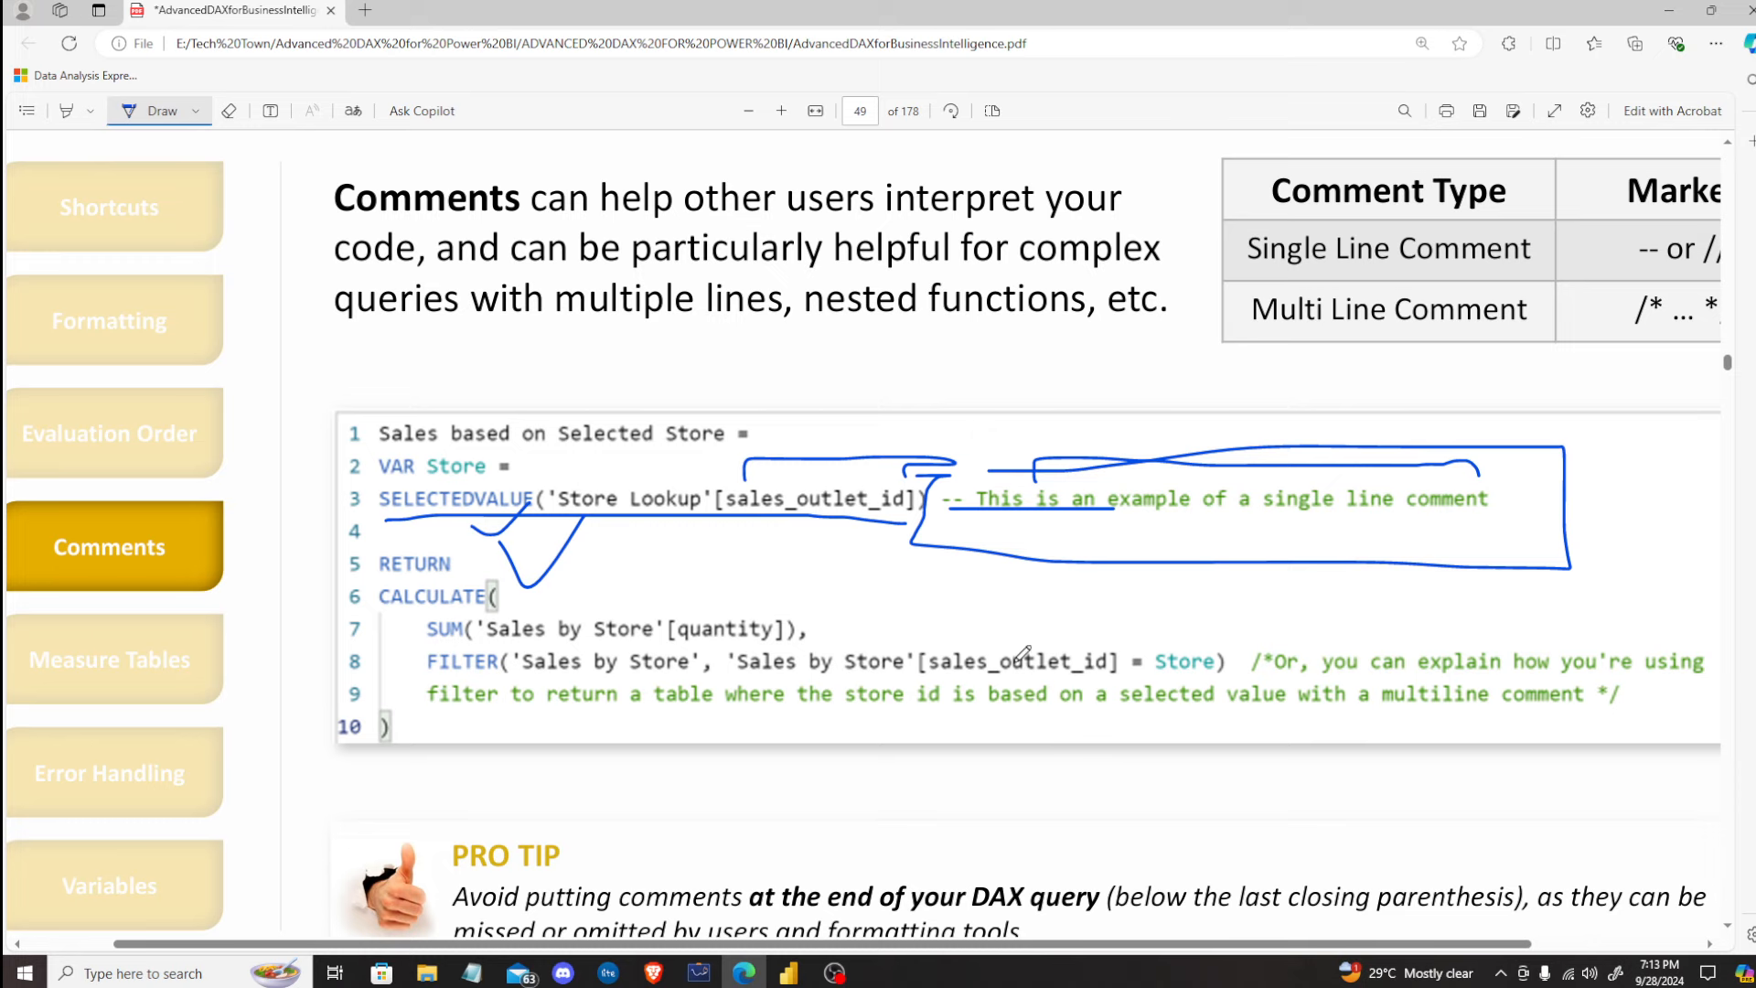
{"action": "mouse_move", "coordinate": [1266, 646]}
{"action": "left_mouse_down"}
{"action": "mouse_move", "coordinate": [1237, 657]}
{"action": "mouse_move", "coordinate": [1279, 666]}
{"action": "mouse_move", "coordinate": [1271, 642]}
{"action": "left_mouse_up"}
{"action": "mouse_move", "coordinate": [961, 468]}
{"action": "left_mouse_down"}
{"action": "mouse_move", "coordinate": [1009, 560]}
{"action": "mouse_move", "coordinate": [996, 575]}
{"action": "mouse_move", "coordinate": [1025, 553]}
{"action": "left_mouse_up"}
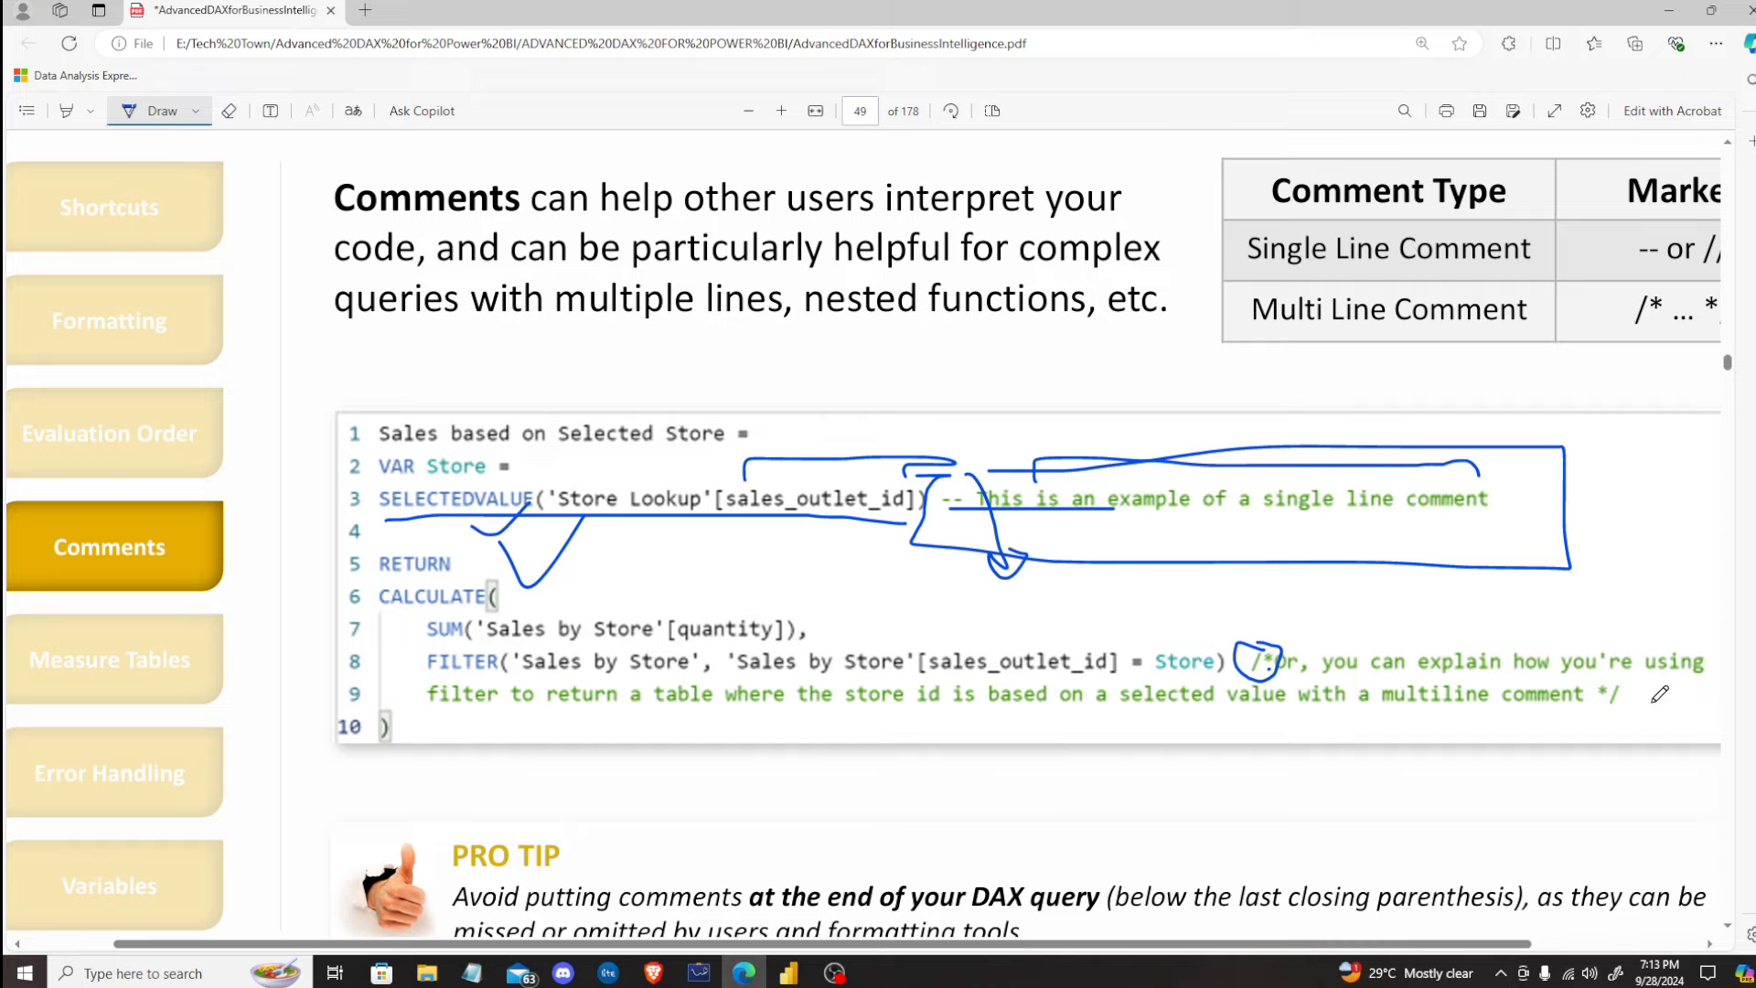
{"action": "left_click_drag", "start_coordinate": [1652, 702], "coordinate": [1688, 689]}
{"action": "scroll", "coordinate": [796, 549], "scroll_direction": "down", "scroll_amount": 3}
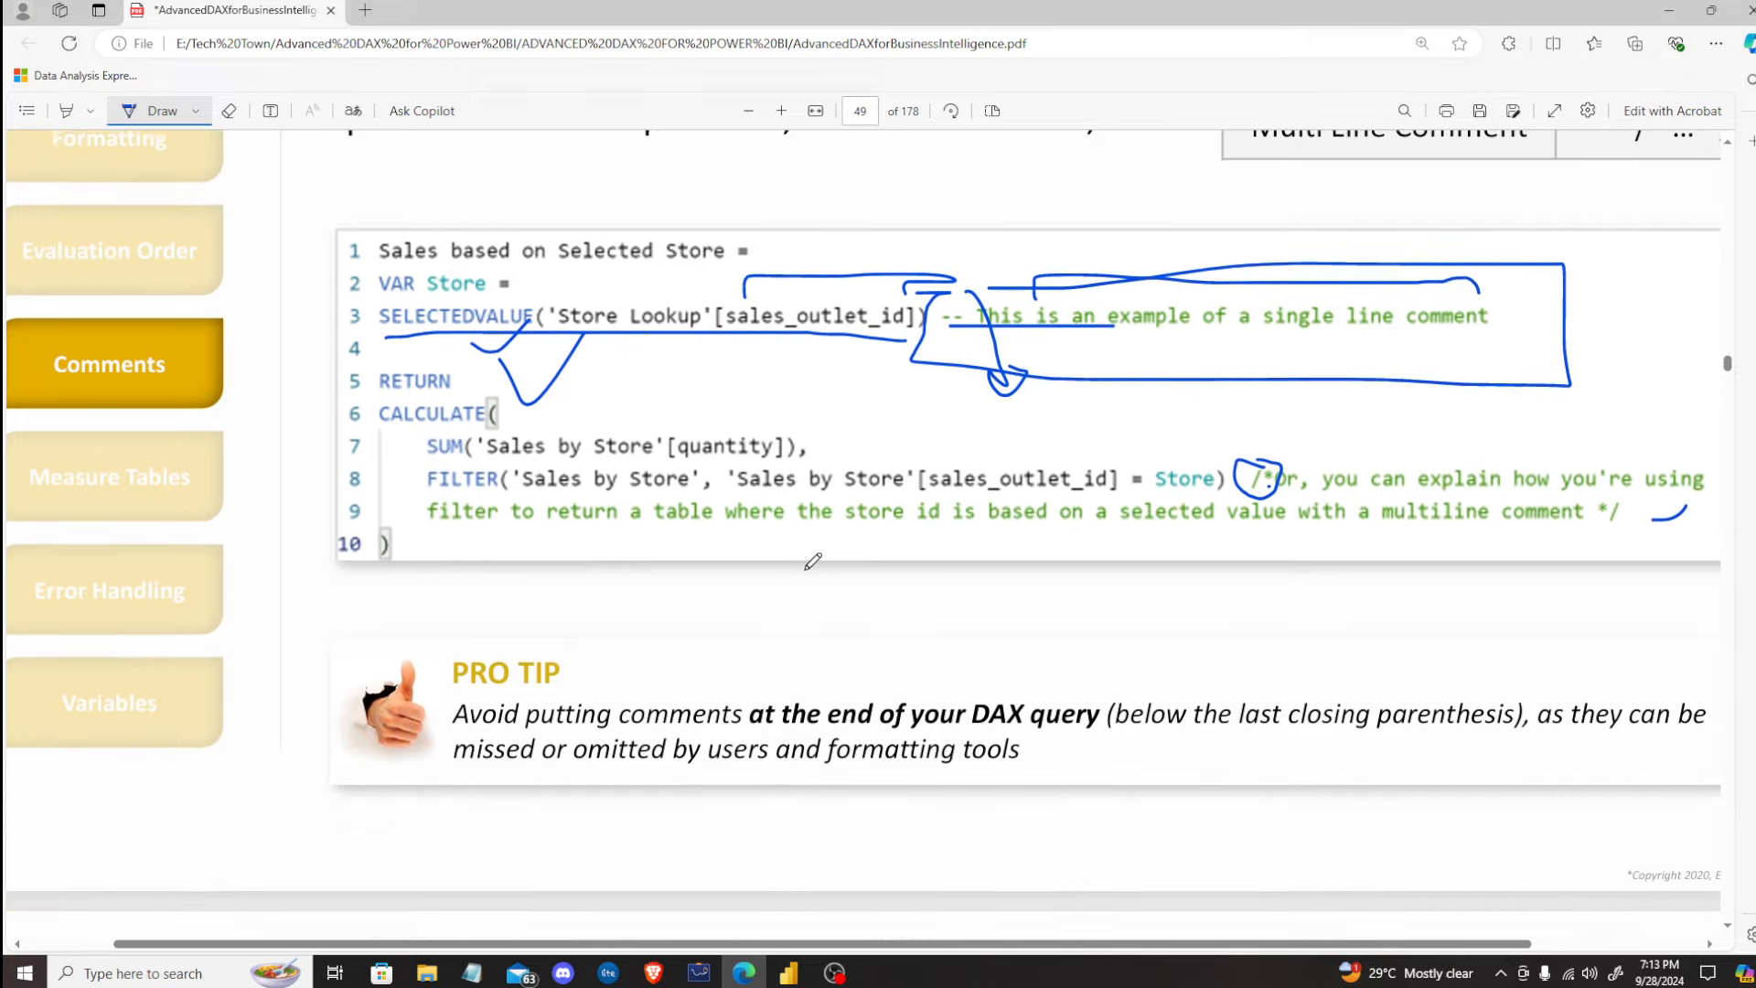
{"action": "scroll", "coordinate": [814, 560], "scroll_direction": "down", "scroll_amount": 7}
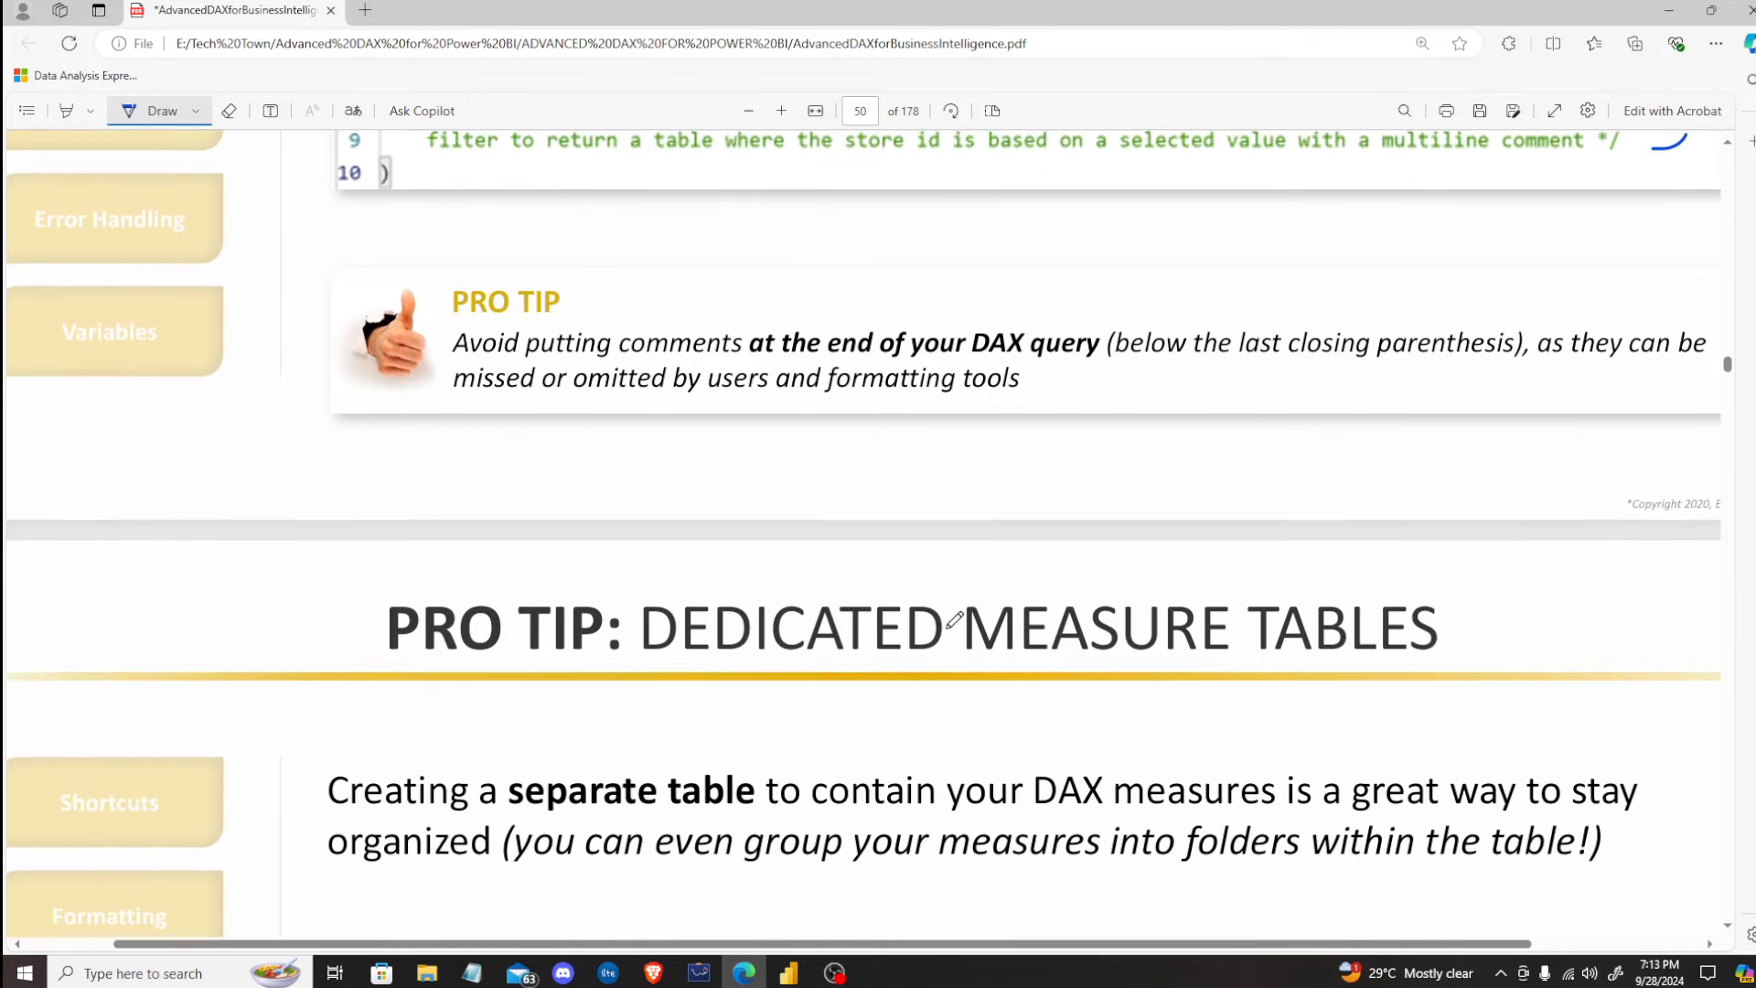
{"action": "scroll", "coordinate": [952, 622], "scroll_direction": "up", "scroll_amount": 5}
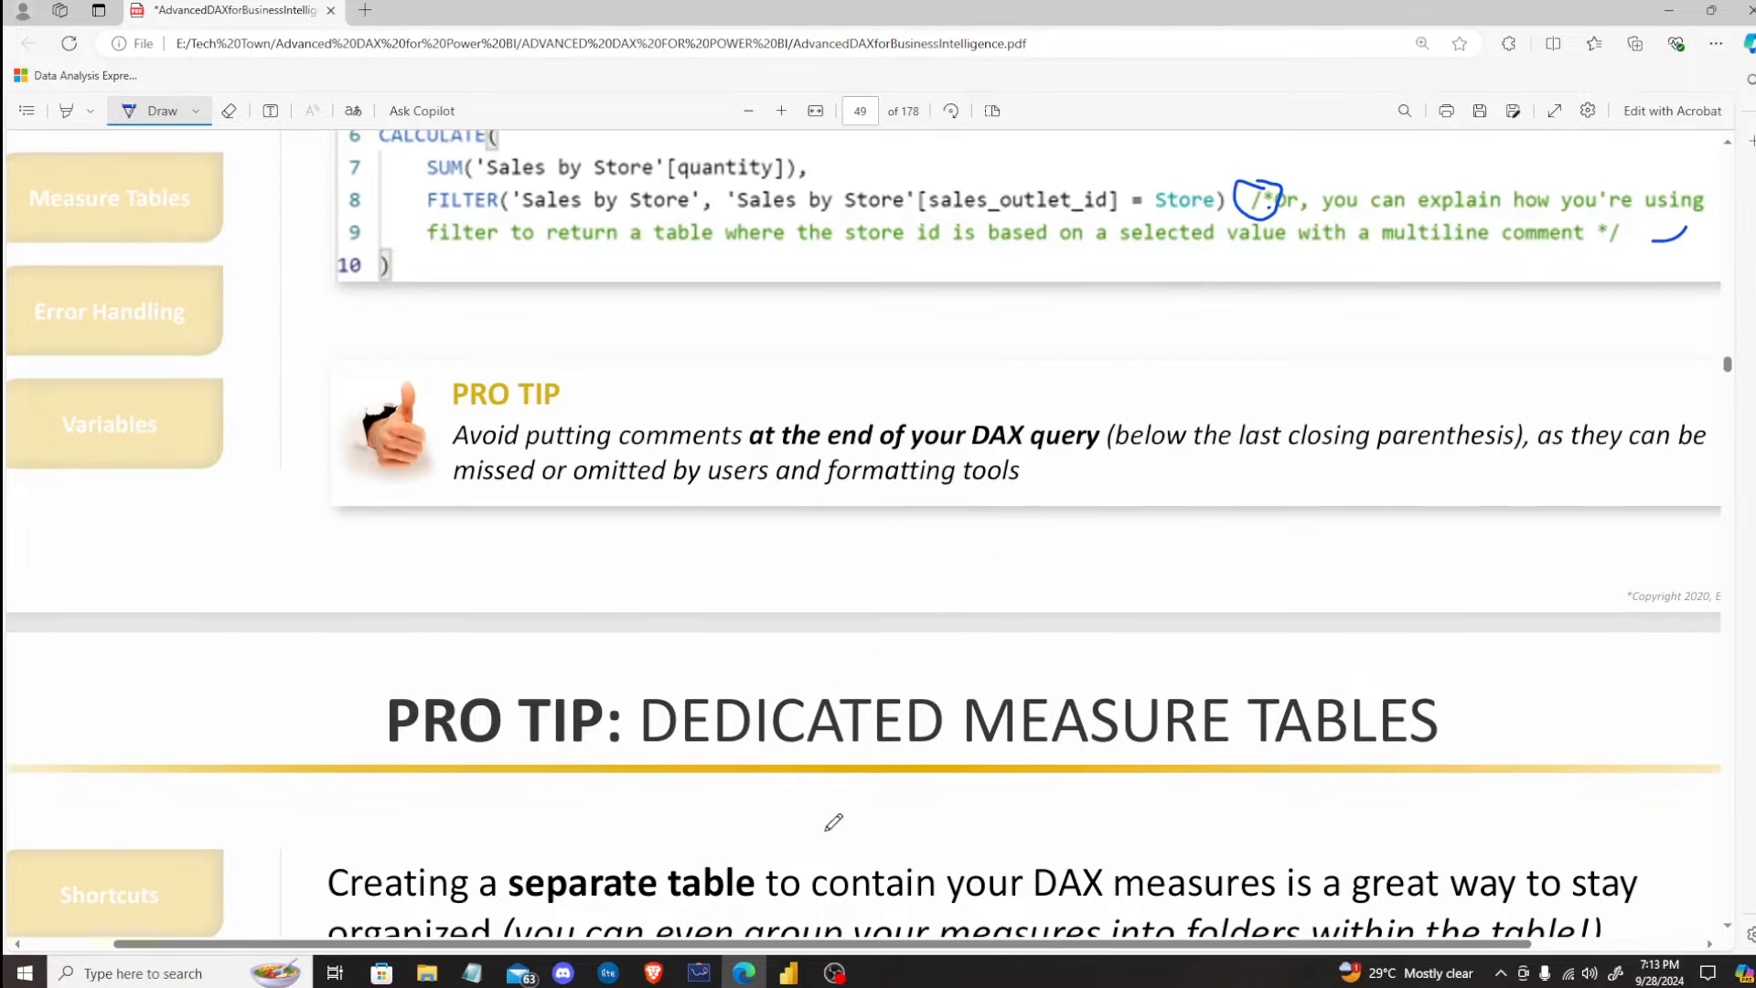
Step: Switch to Power BI Desktop, clear the Total measure's formula and delete that measure from the Calendar table
{"action": "left_click", "coordinate": [789, 976]}
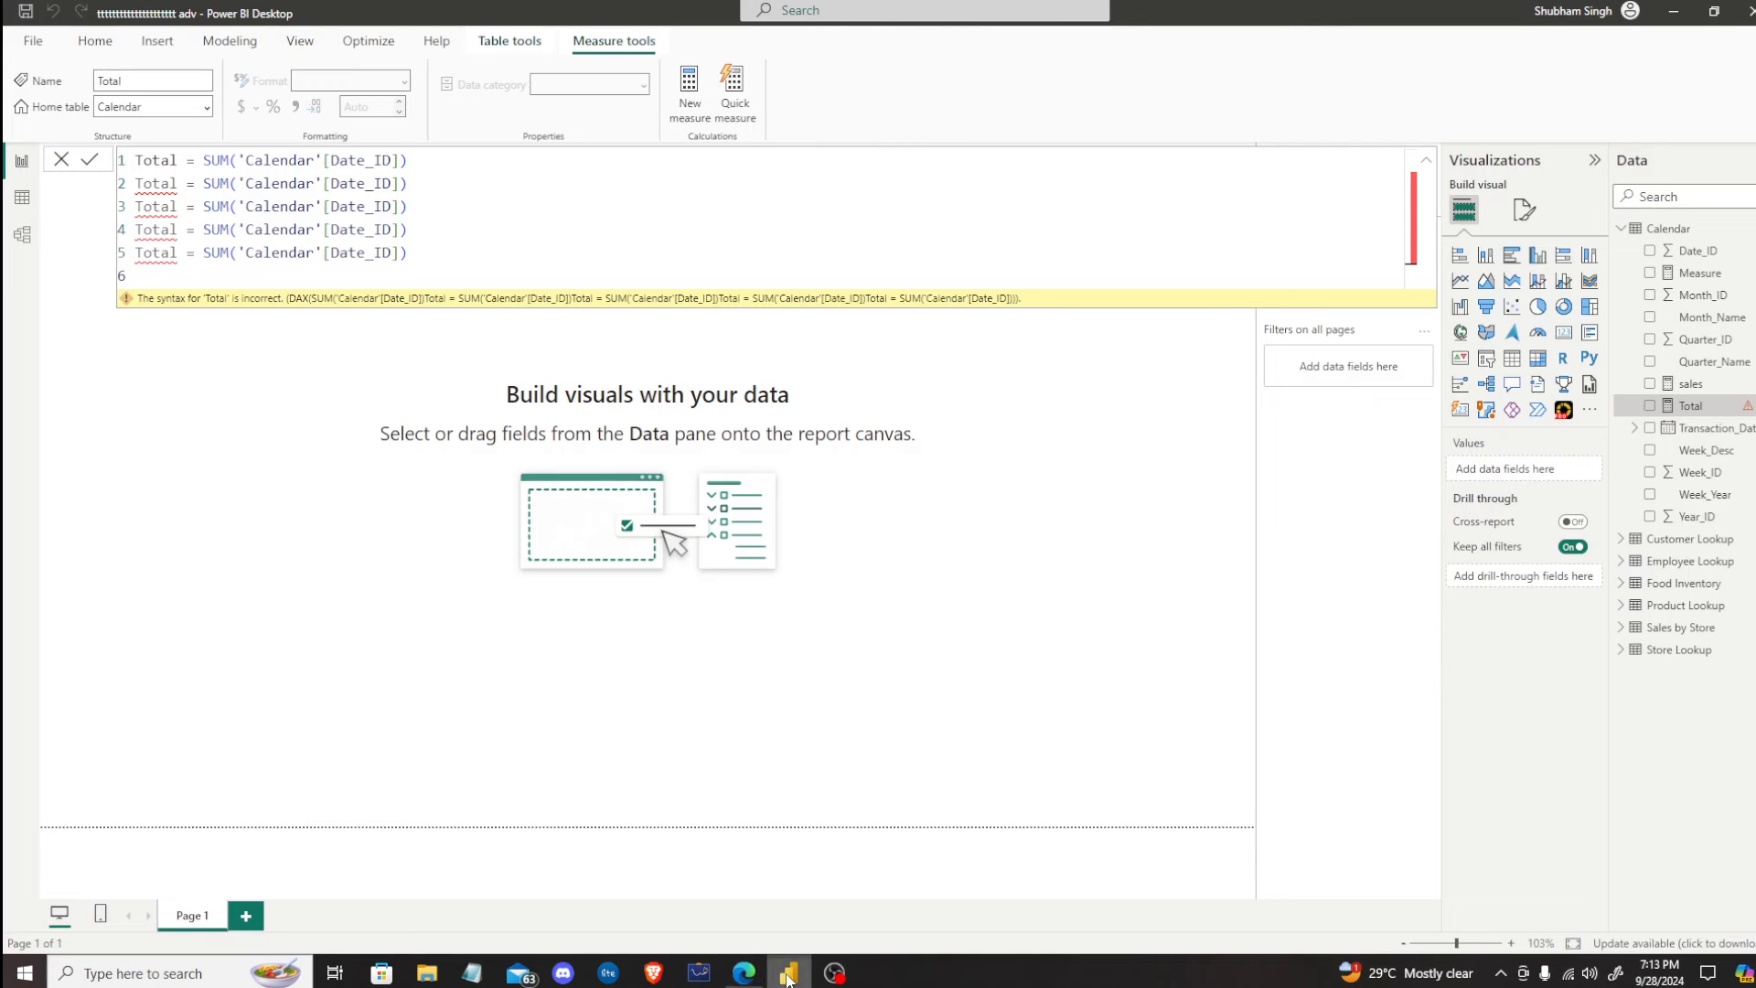
{"action": "left_click", "coordinate": [1621, 229]}
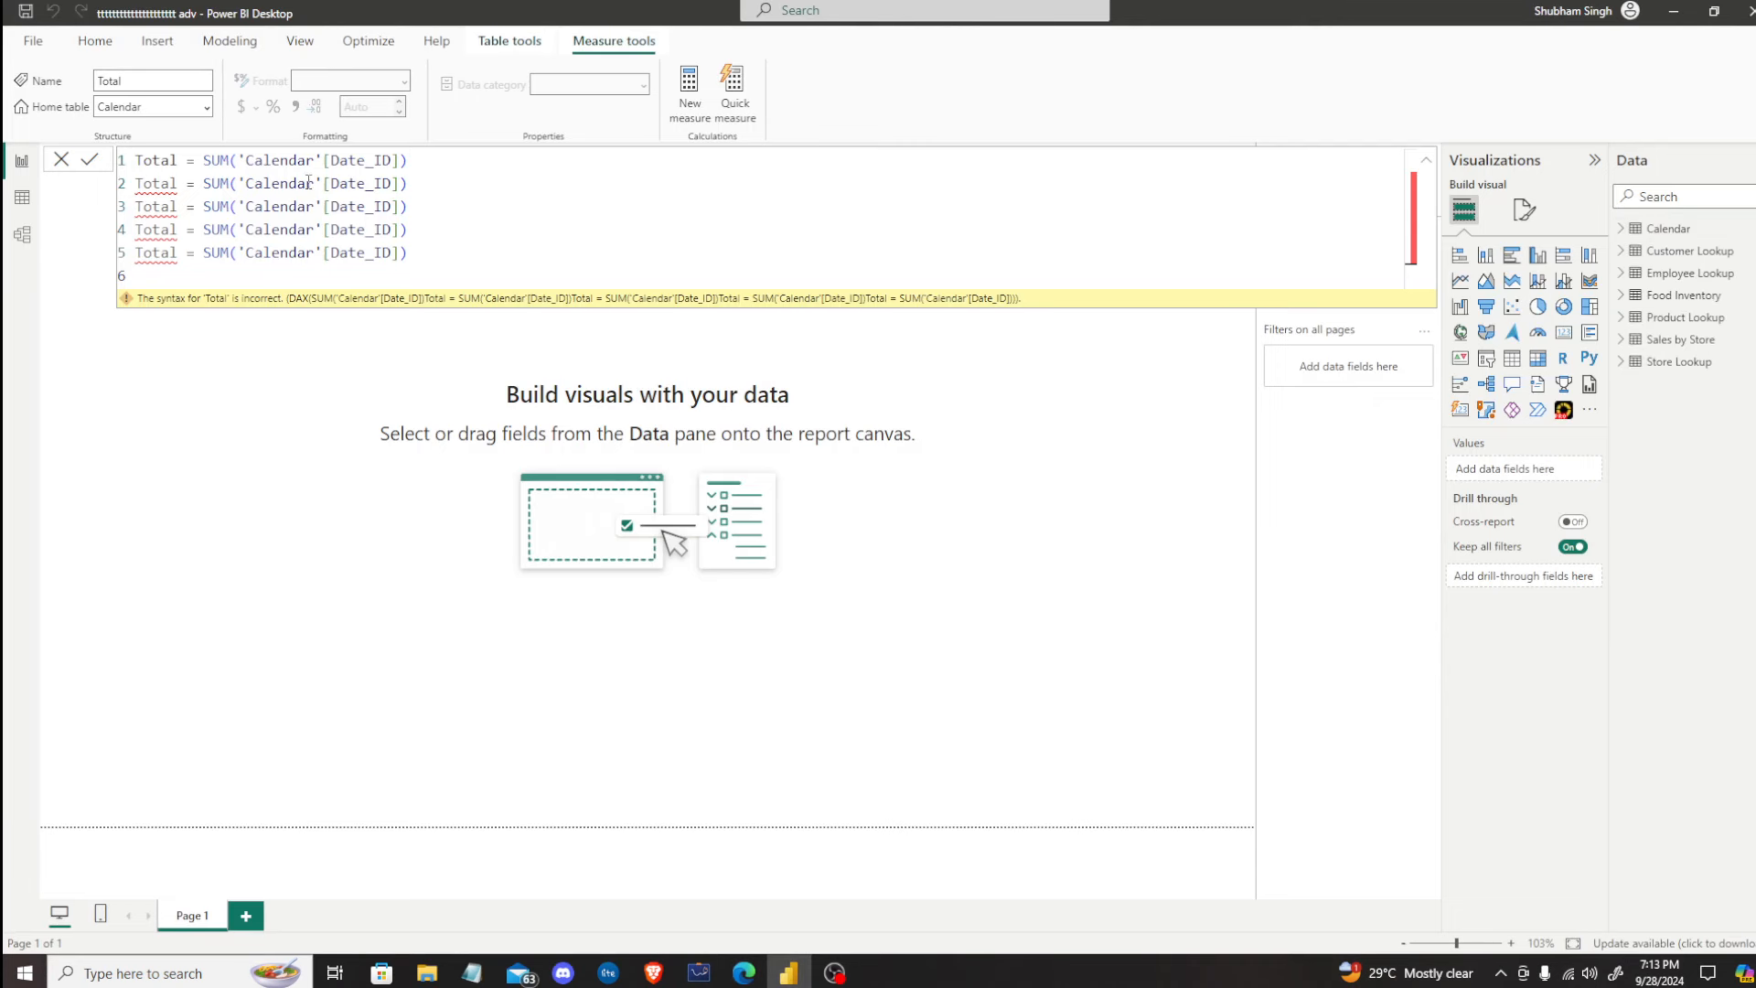
{"action": "left_click_drag", "start_coordinate": [556, 250], "coordinate": [4, 92]}
{"action": "key", "text": "BackSpace"}
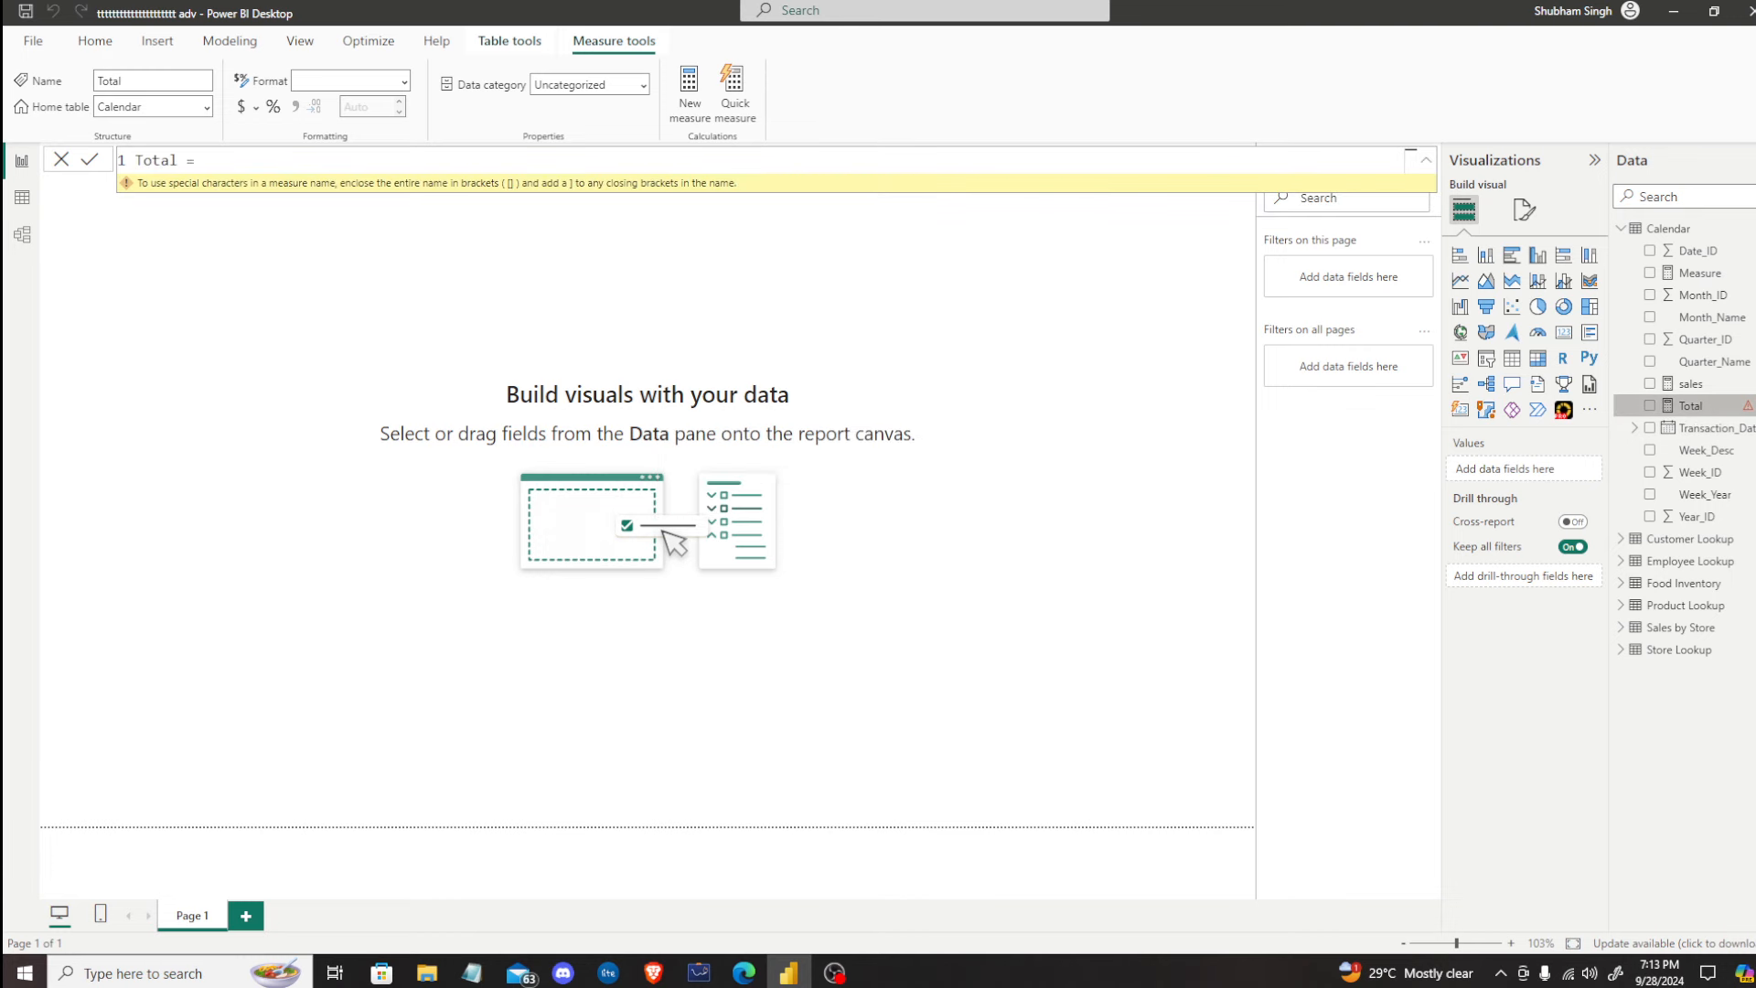
{"action": "right_click", "coordinate": [1693, 405]}
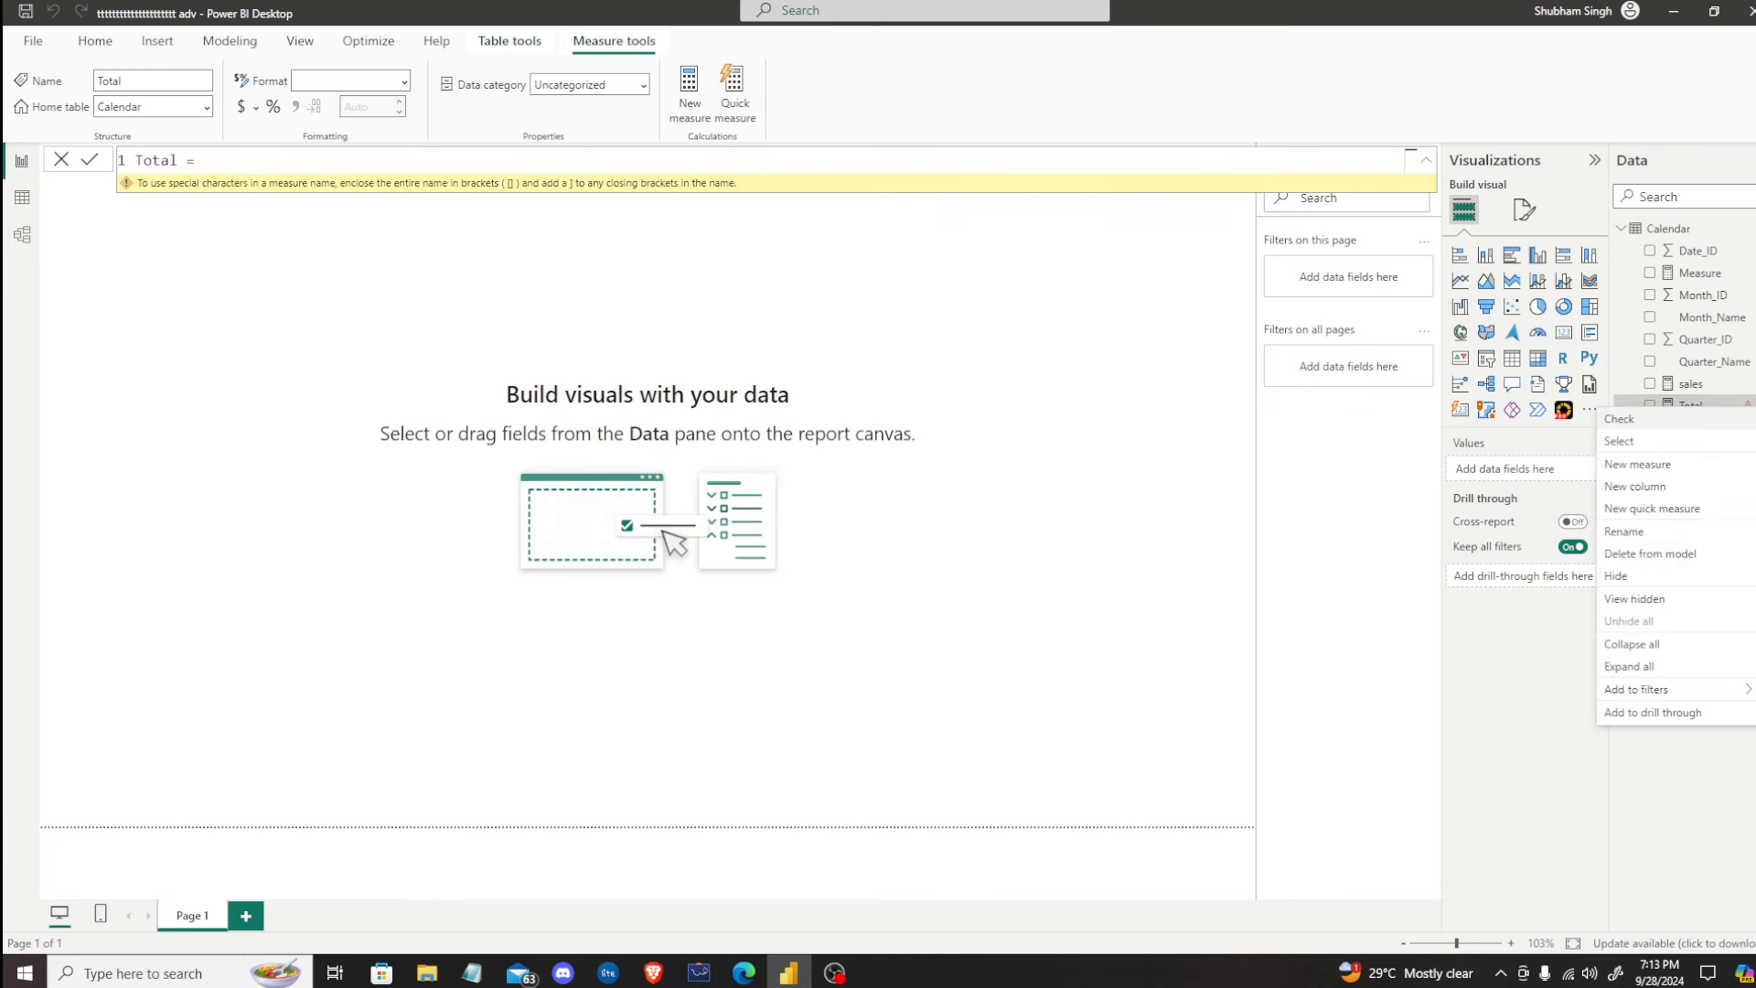
{"action": "left_click", "coordinate": [1650, 554]}
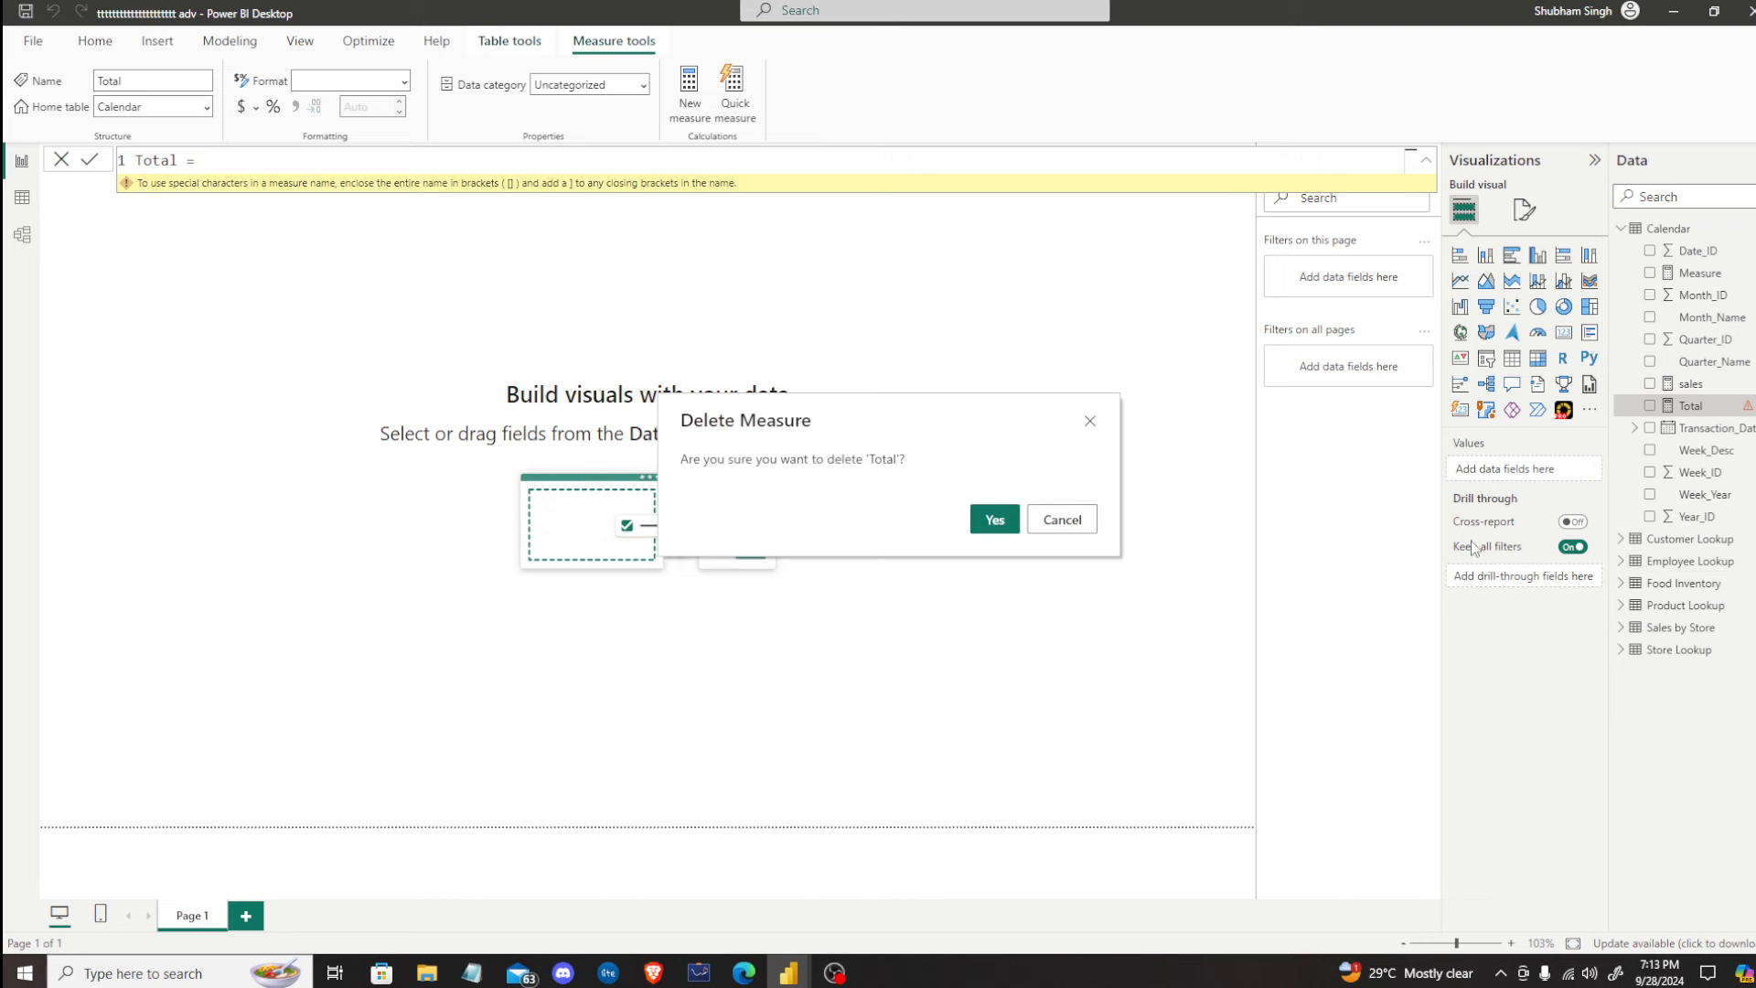
{"action": "left_click", "coordinate": [995, 520]}
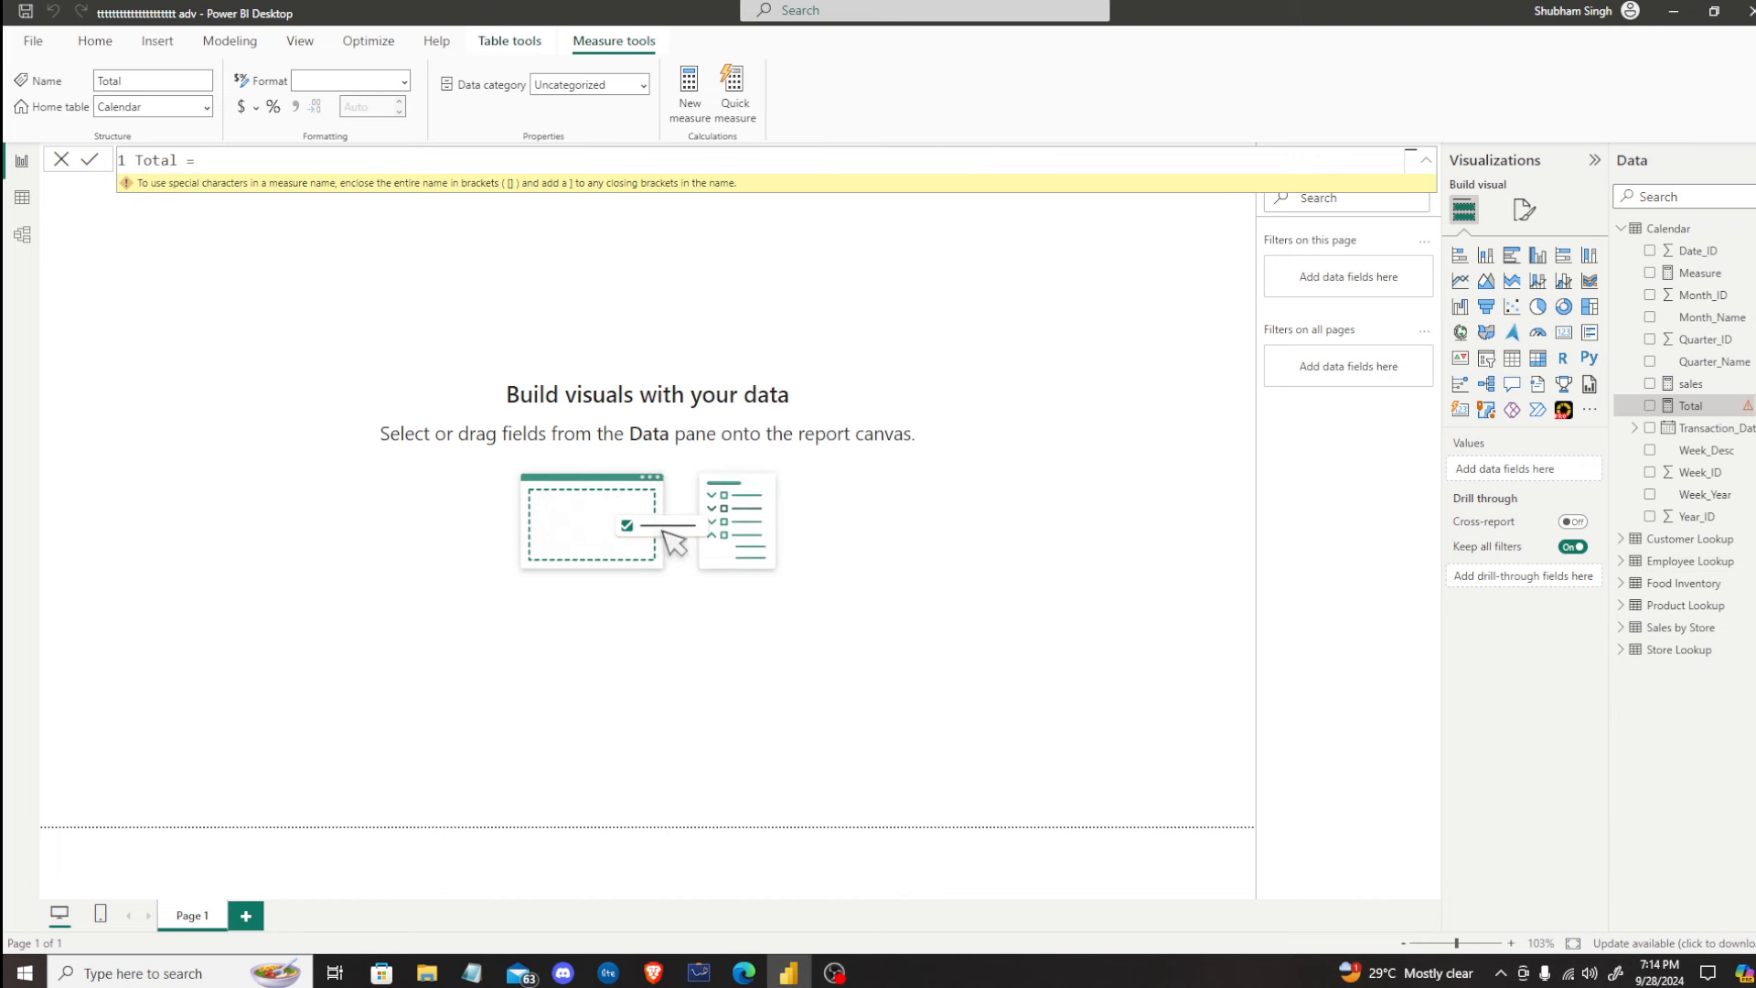
Step: Delete the sales measure from the Calendar table and collapse the table's field list
{"action": "right_click", "coordinate": [1690, 384]}
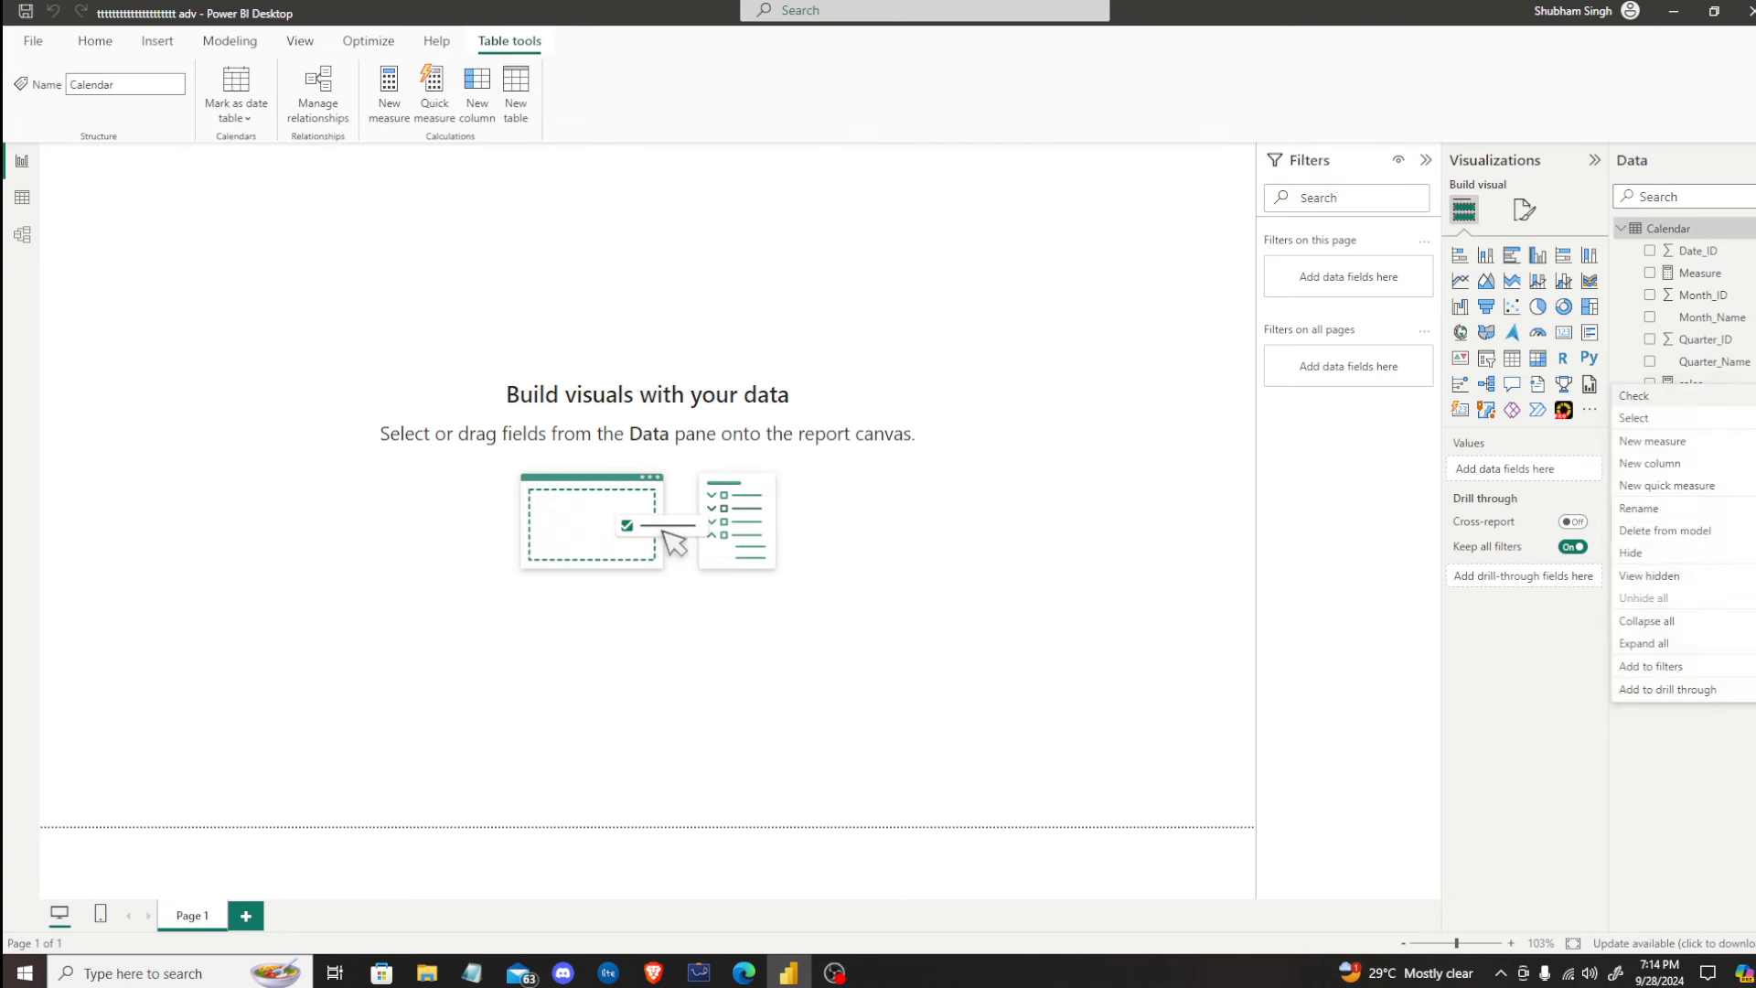
{"action": "left_click", "coordinate": [1665, 531]}
{"action": "left_click", "coordinate": [994, 519]}
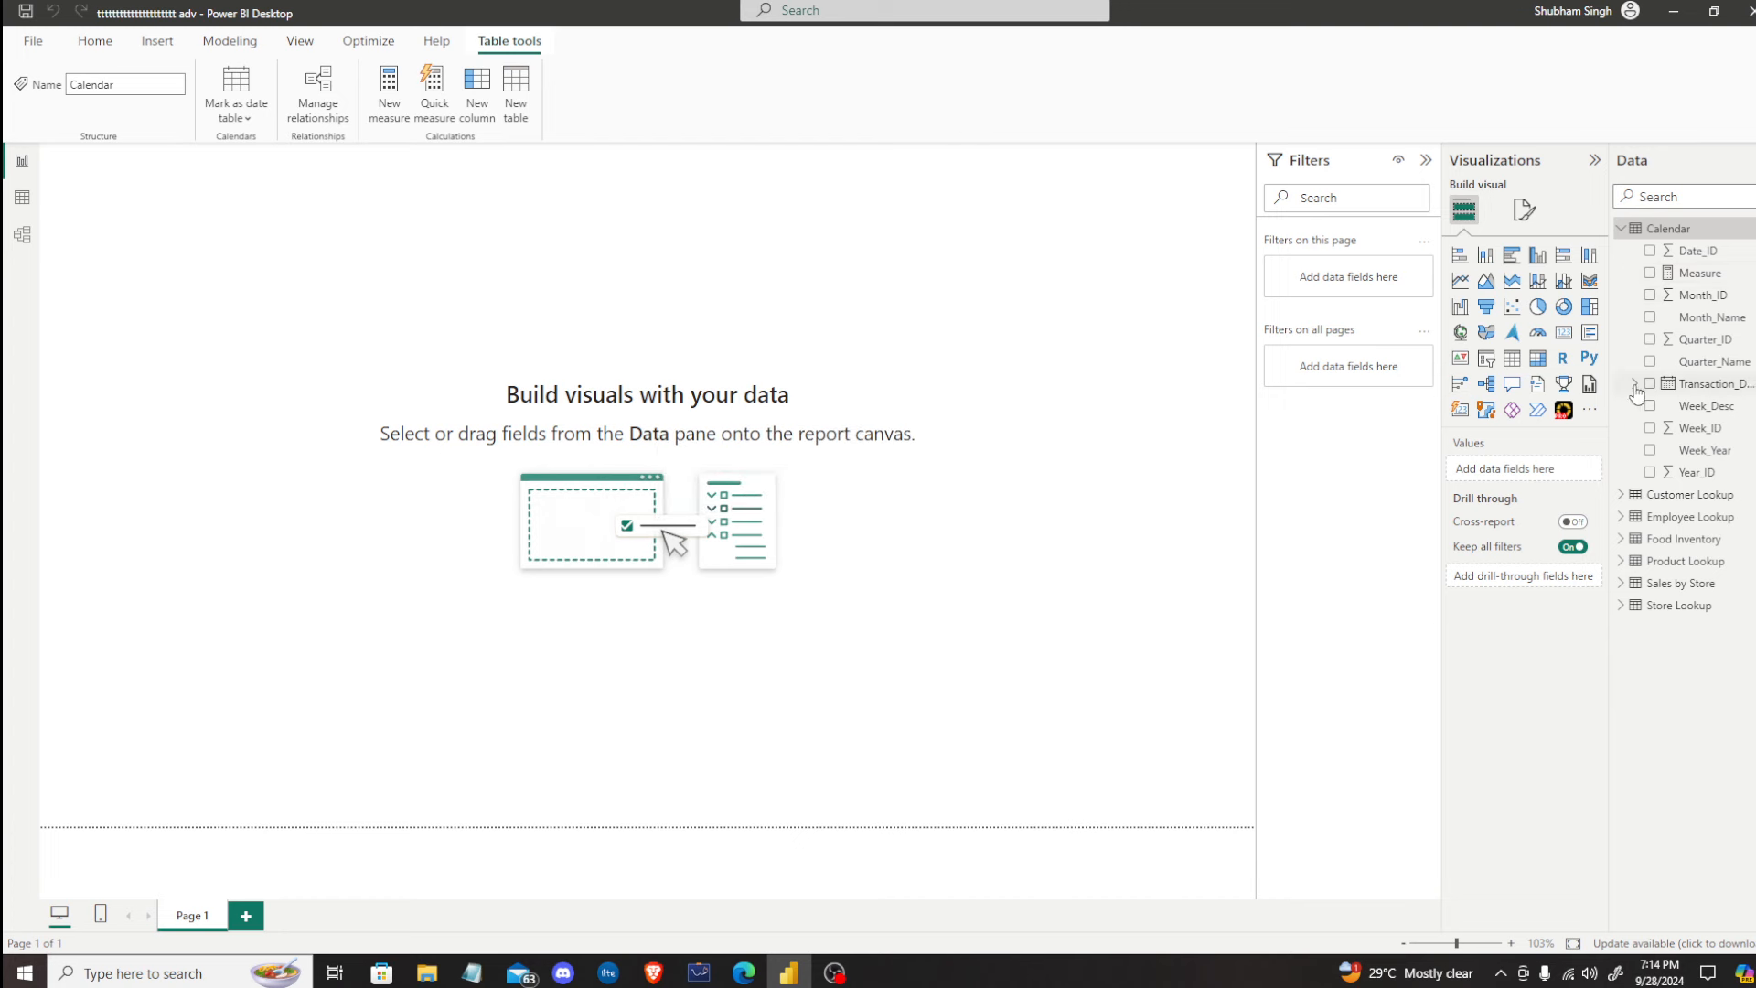
{"action": "left_click", "coordinate": [1638, 228]}
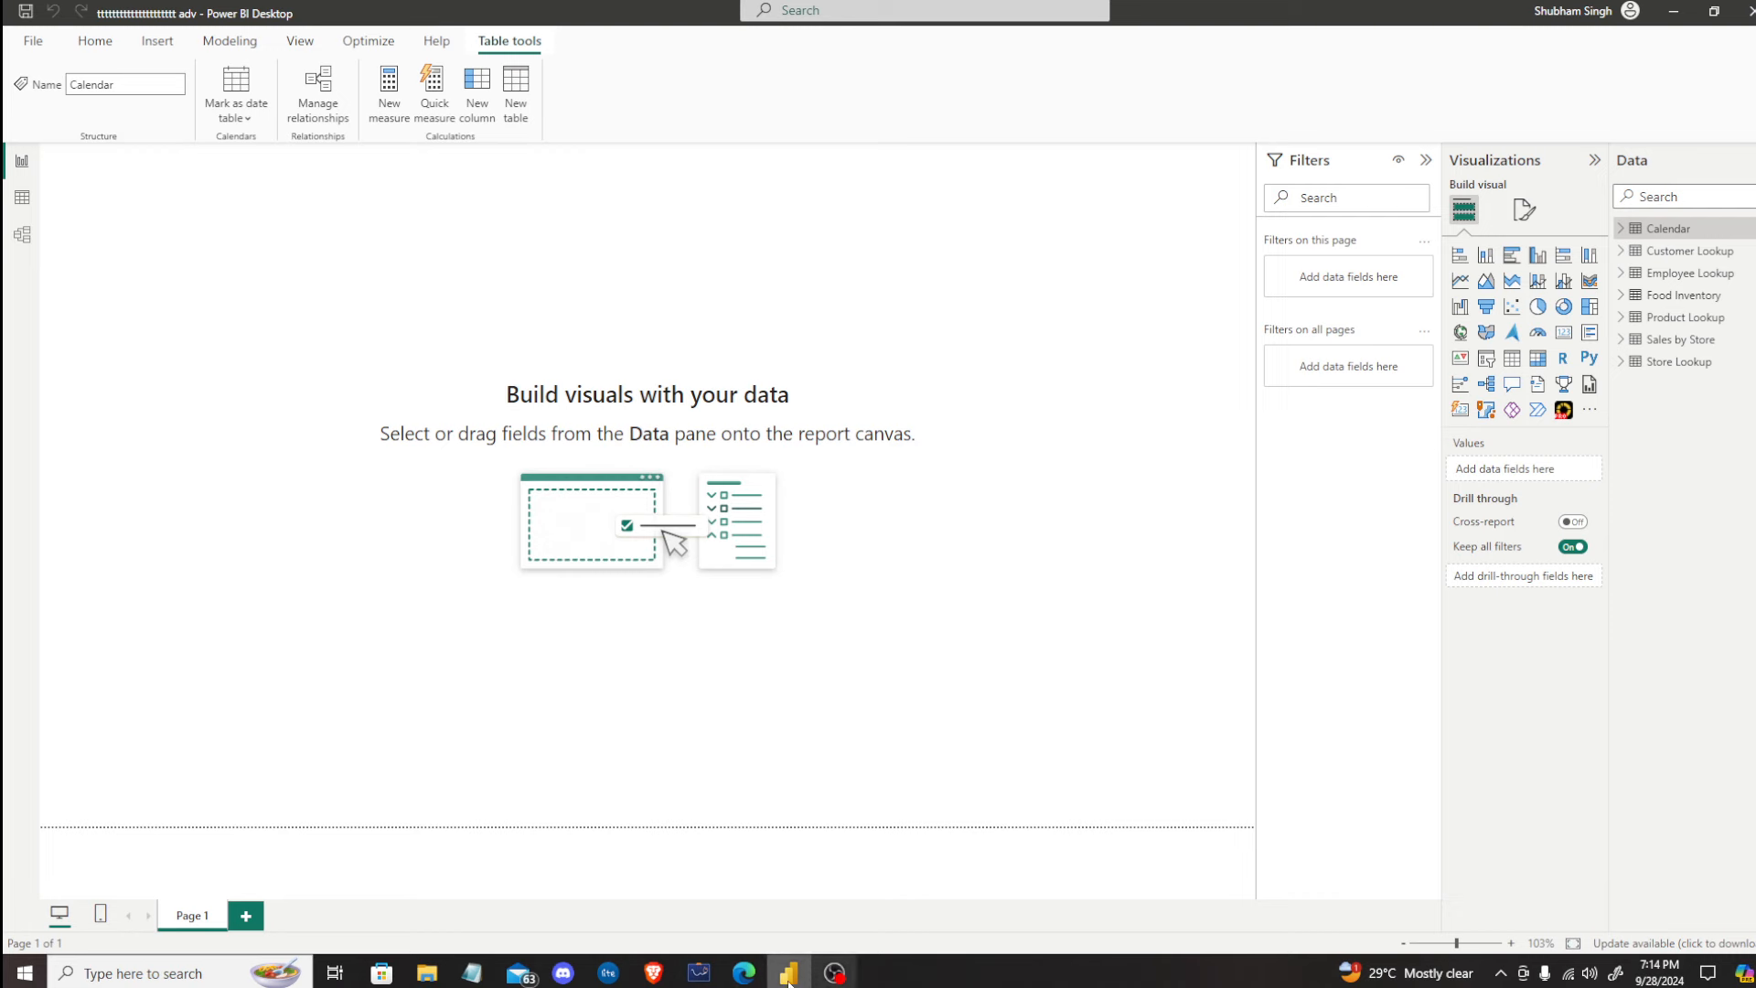
{"action": "left_click", "coordinate": [744, 973]}
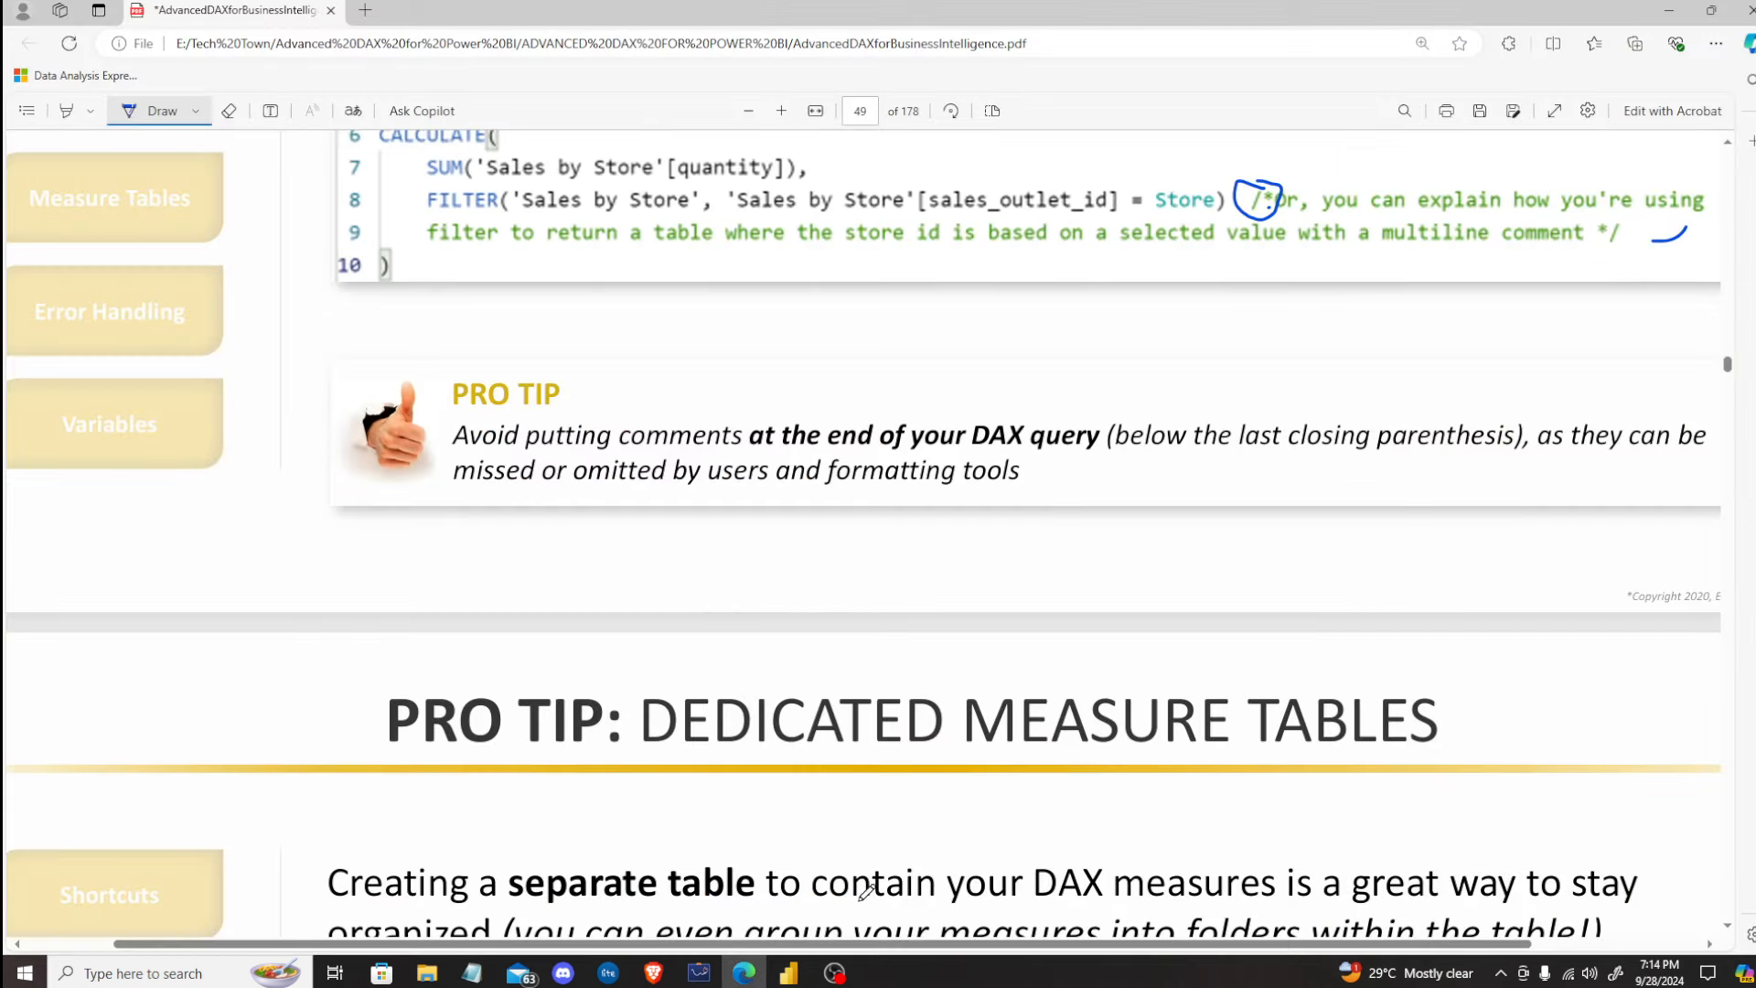
{"action": "left_click", "coordinate": [788, 973]}
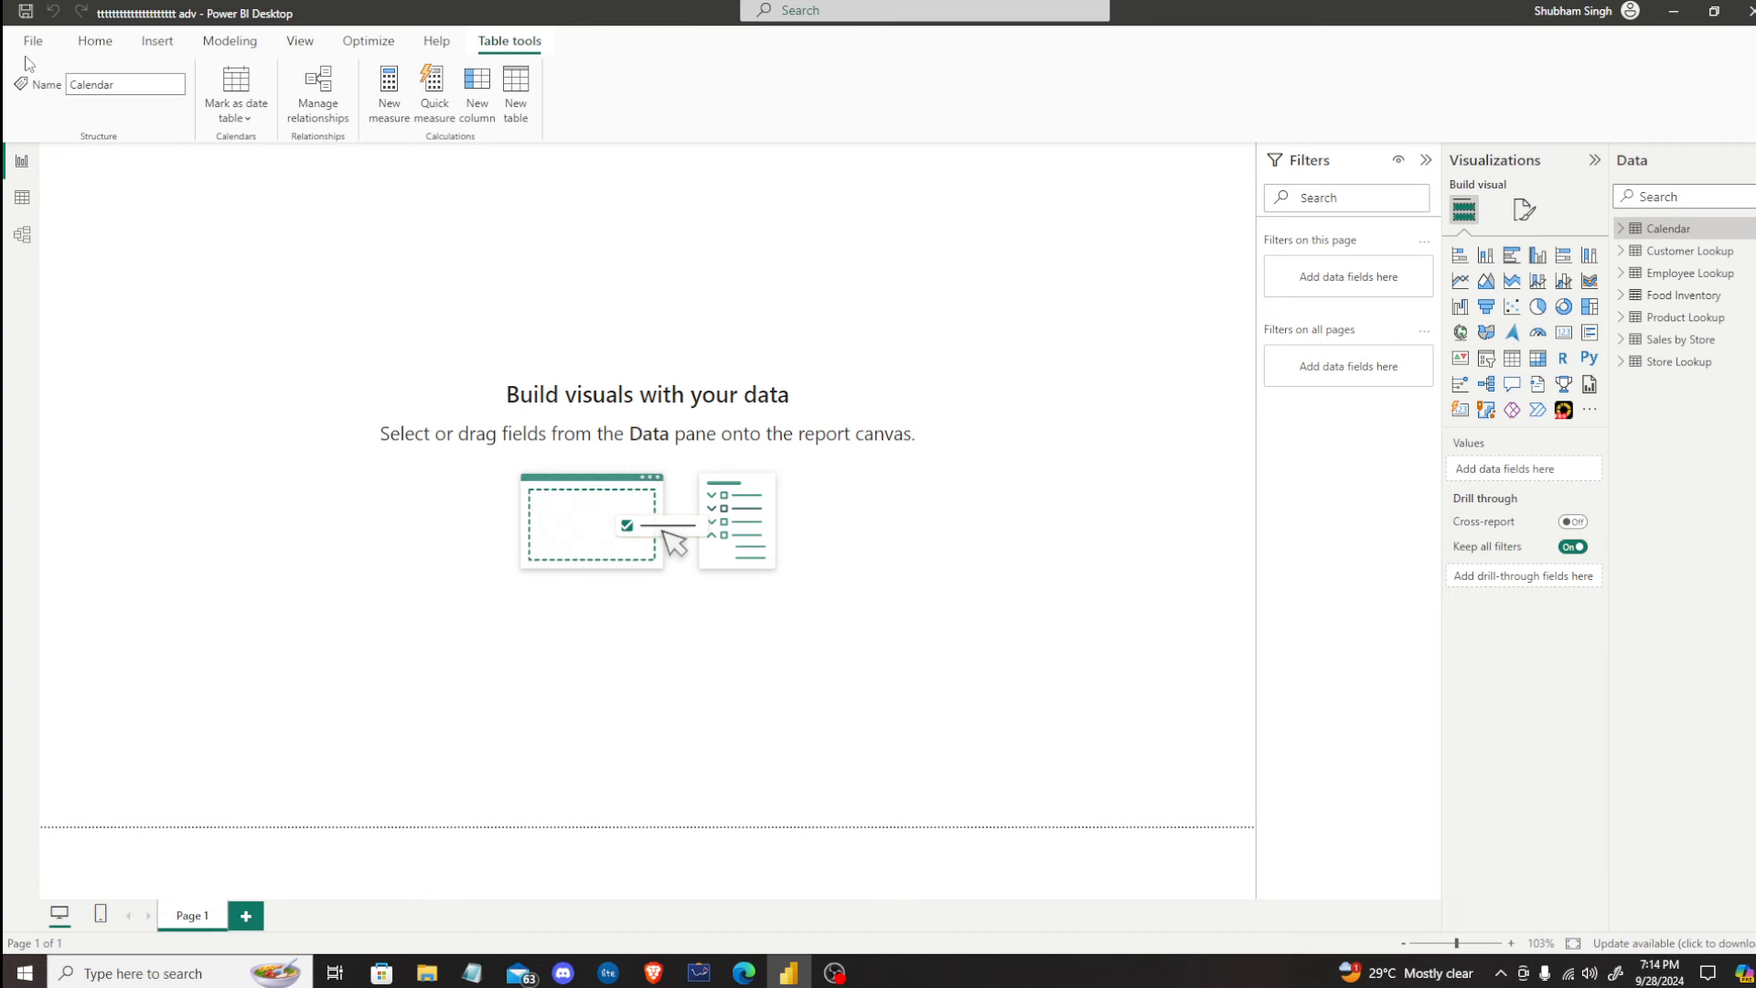
{"action": "left_click", "coordinate": [95, 43]}
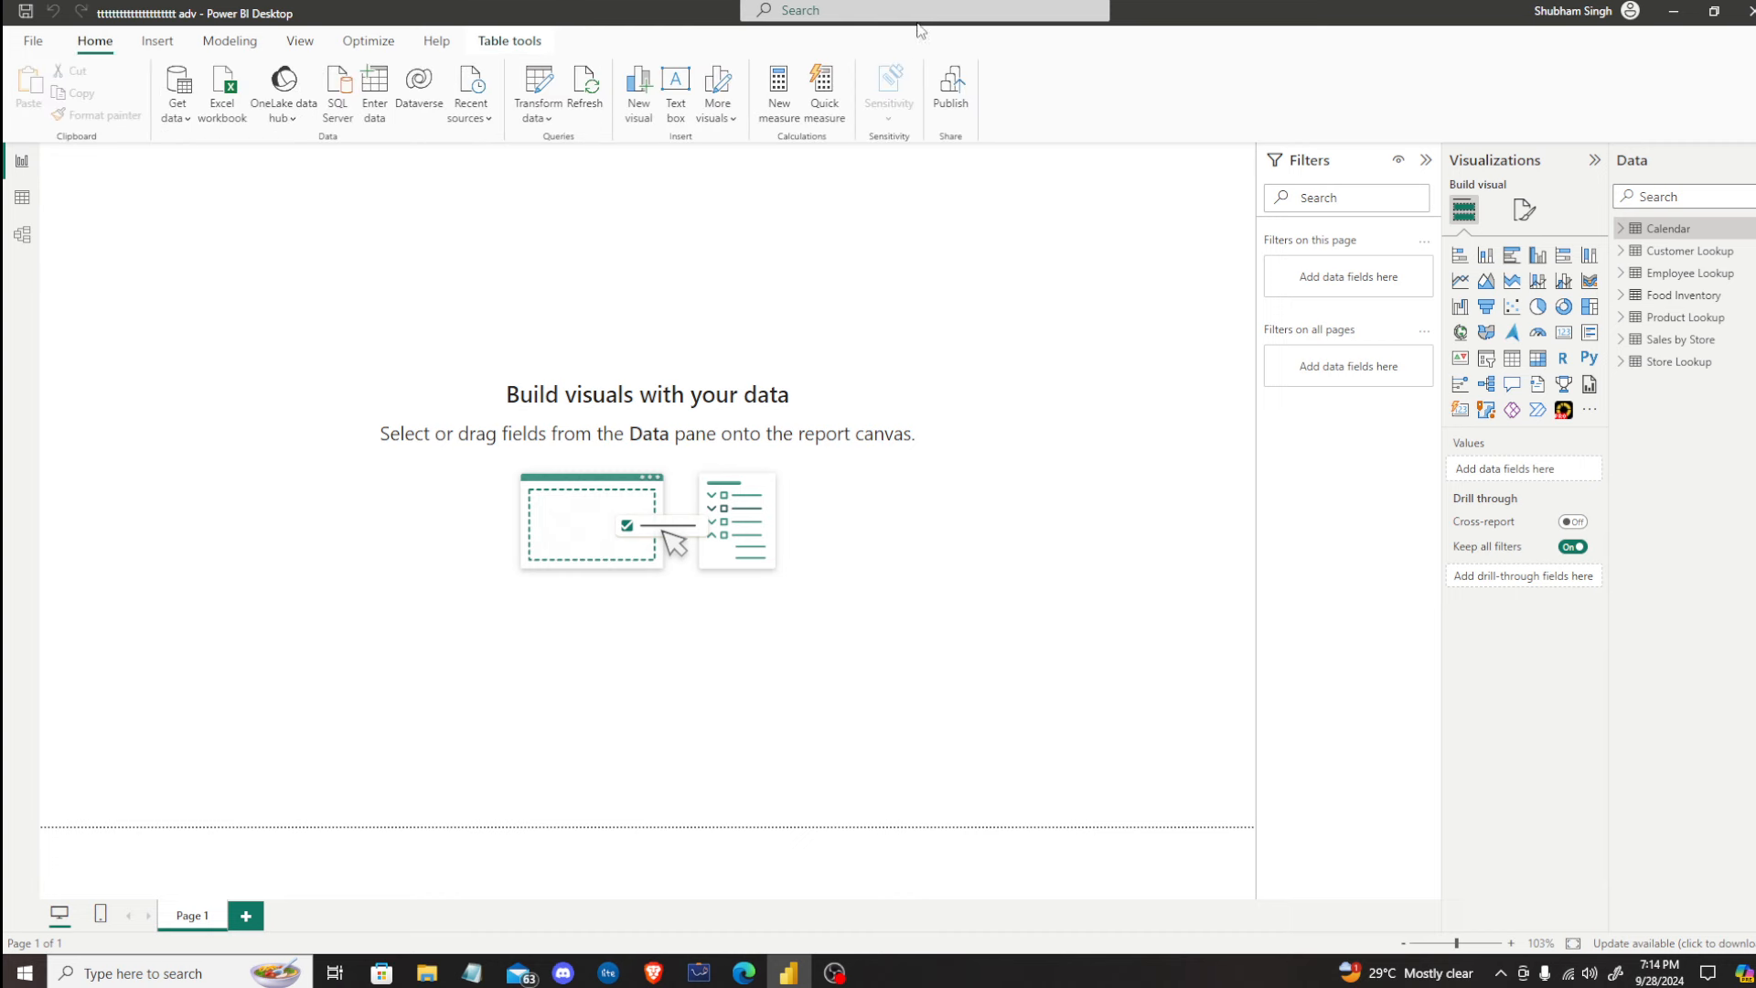
{"action": "left_click", "coordinate": [368, 41]}
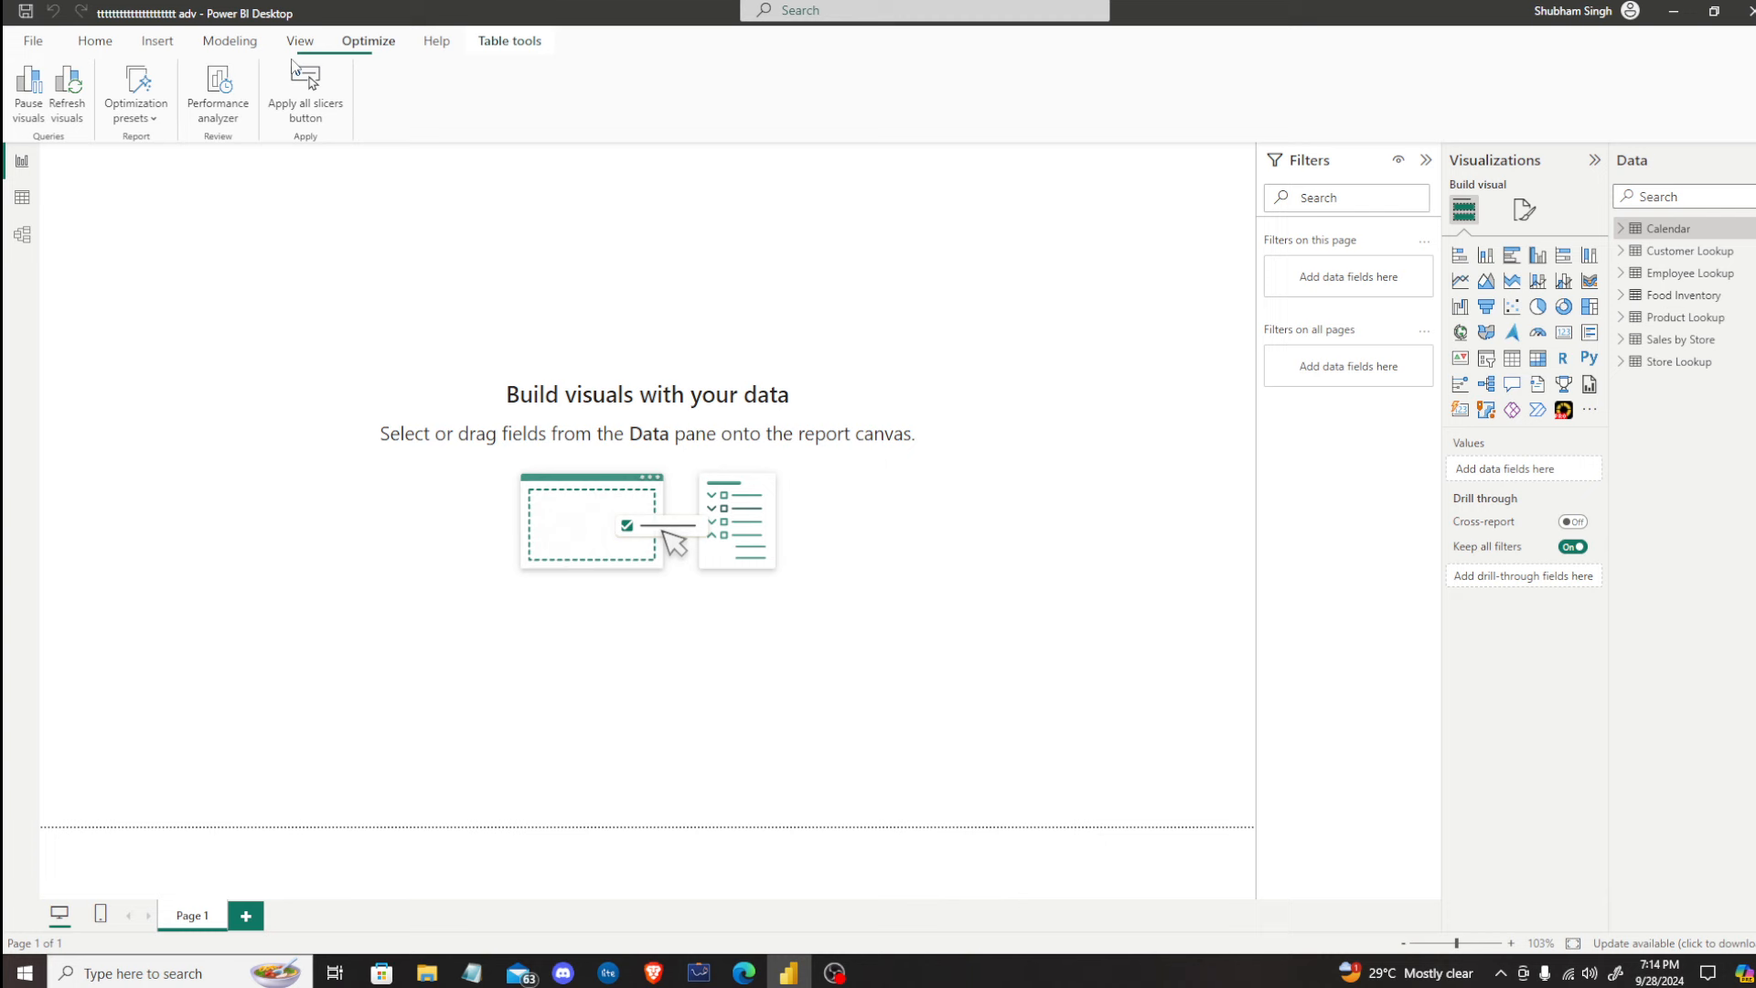
{"action": "left_click", "coordinate": [229, 41]}
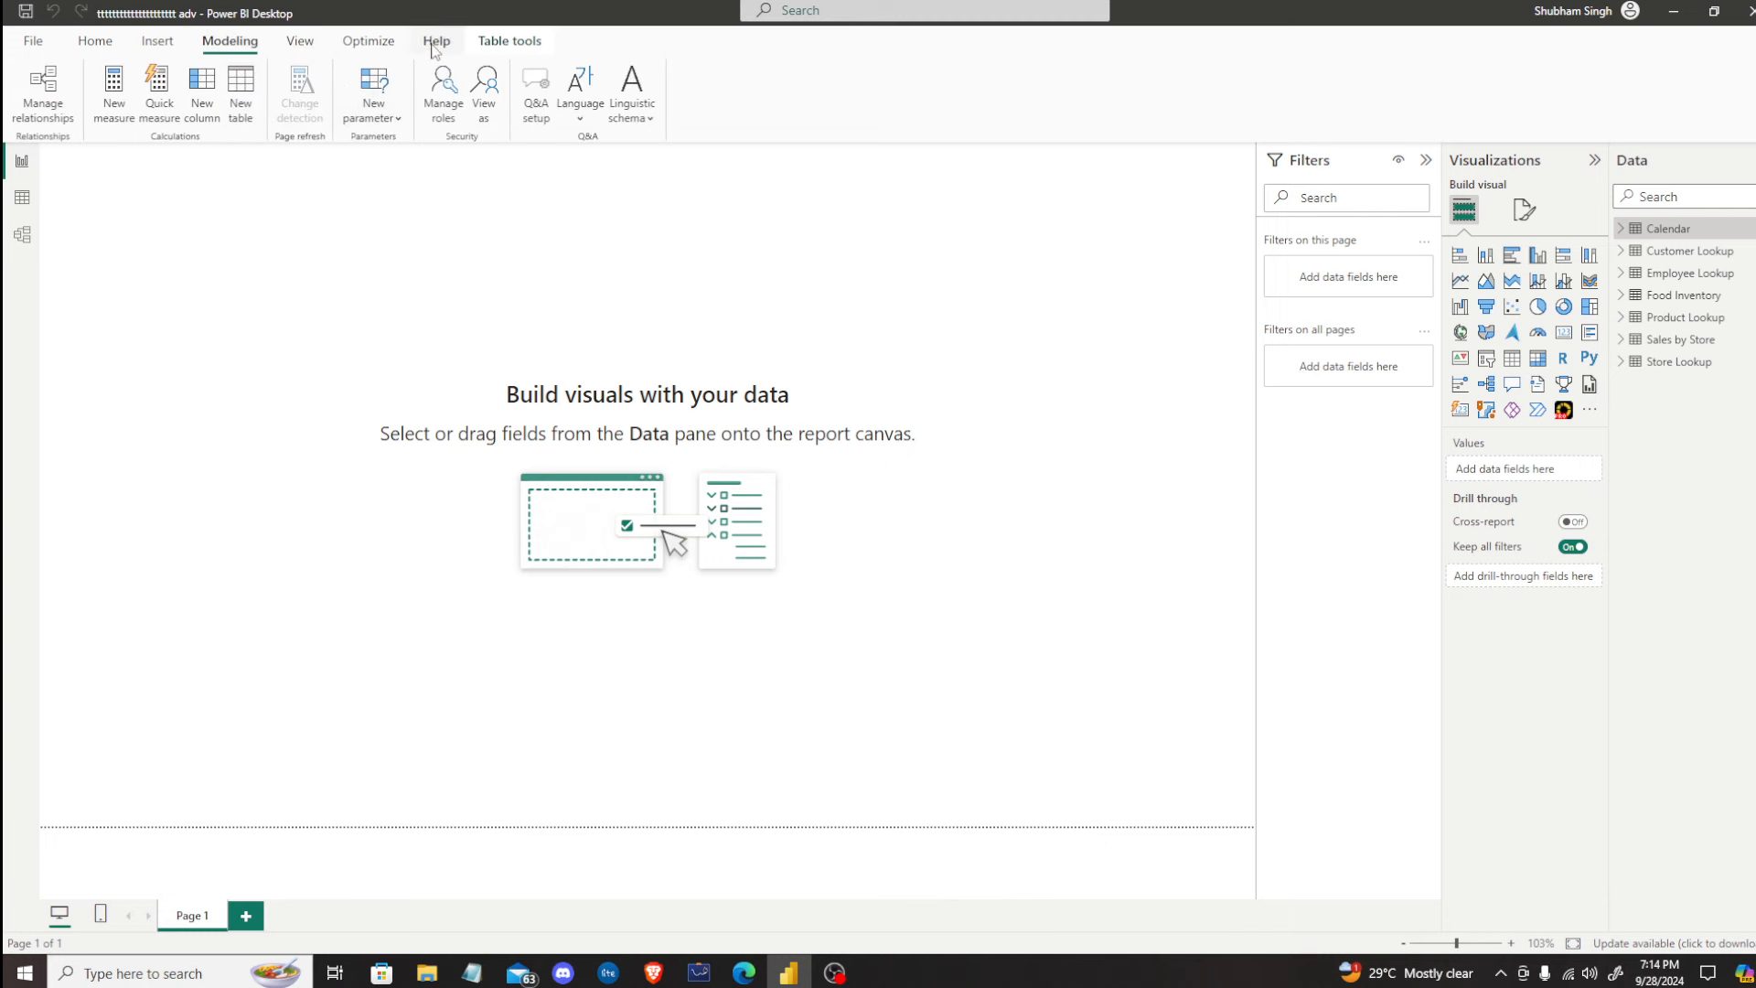
Step: Create a calculated table with the formula Measure = {""}
{"action": "left_click", "coordinate": [509, 41]}
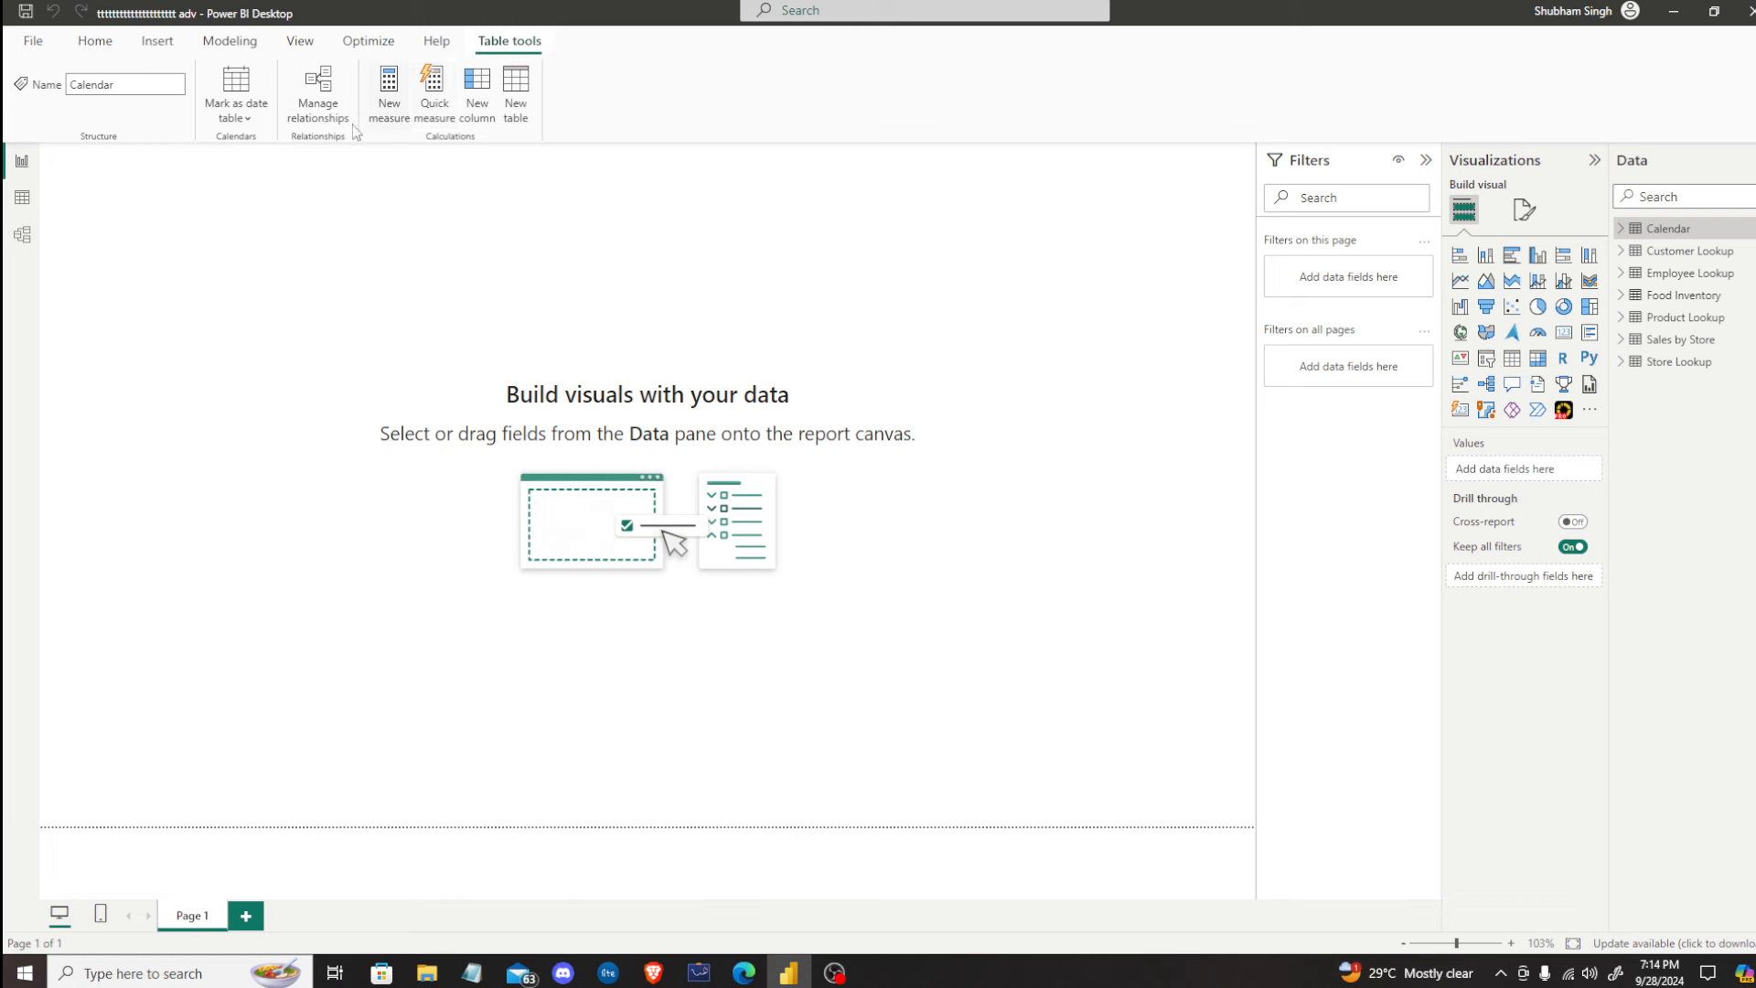
{"action": "left_click", "coordinate": [517, 94]}
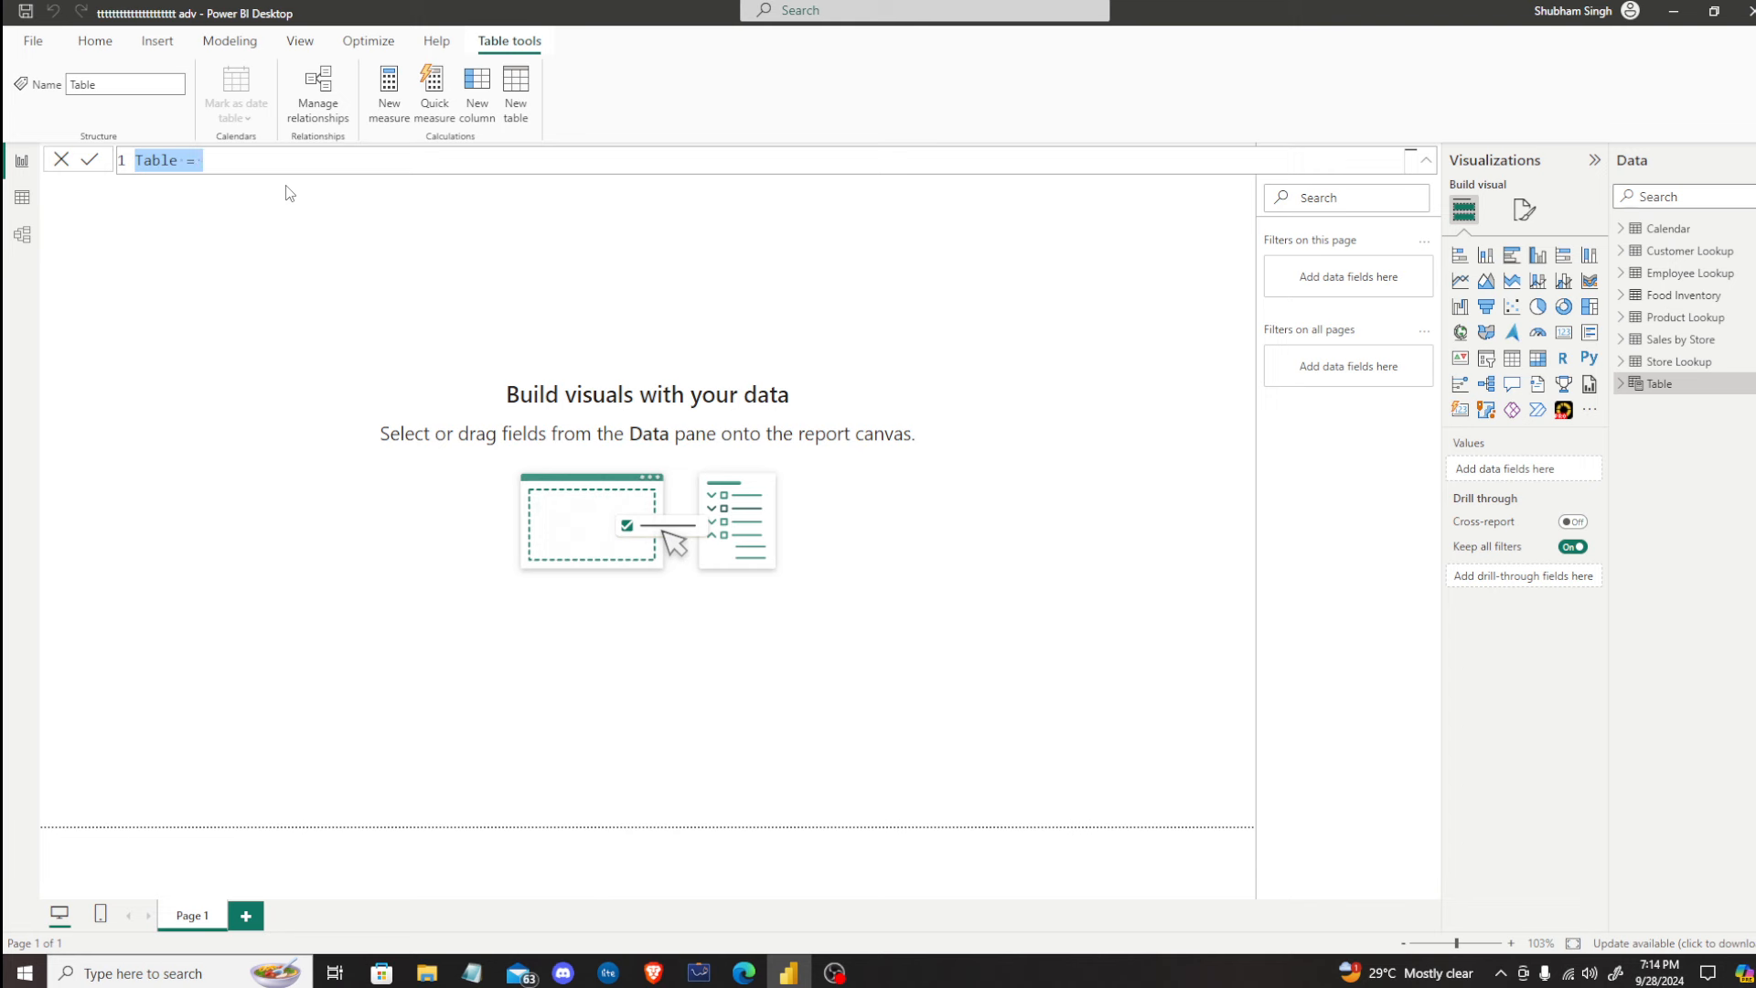
{"action": "type", "text": "Measure = "}
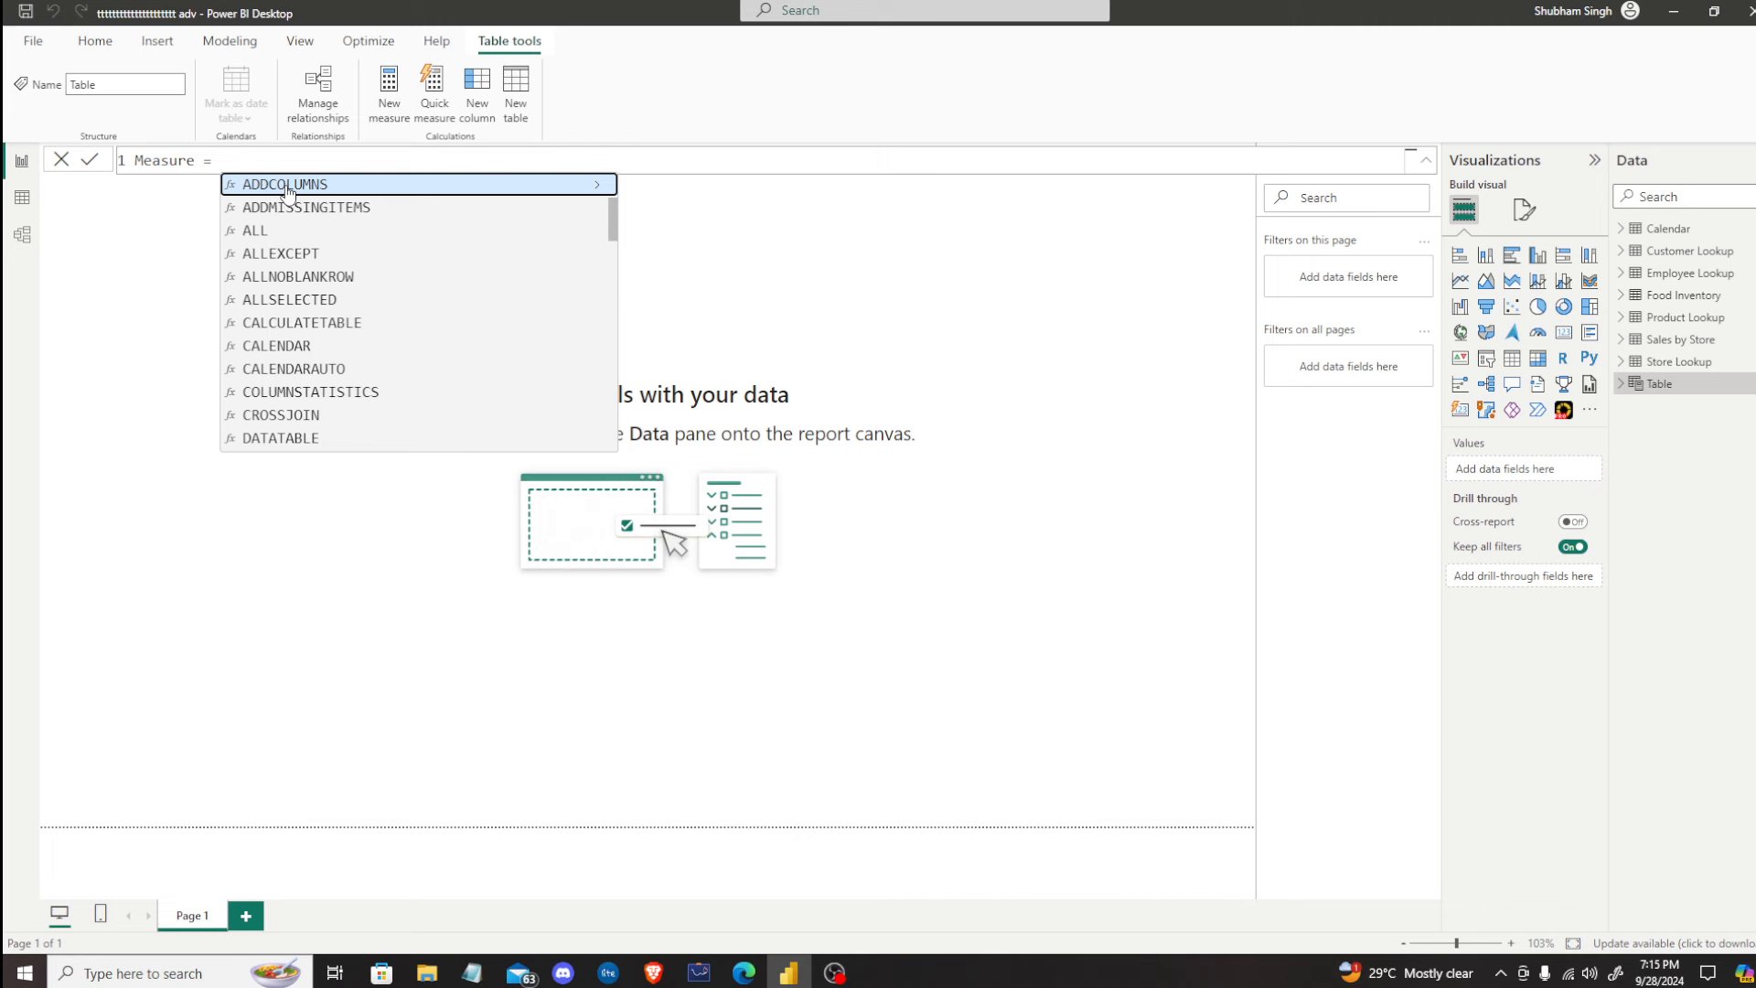
{"action": "type", "text": "{}"}
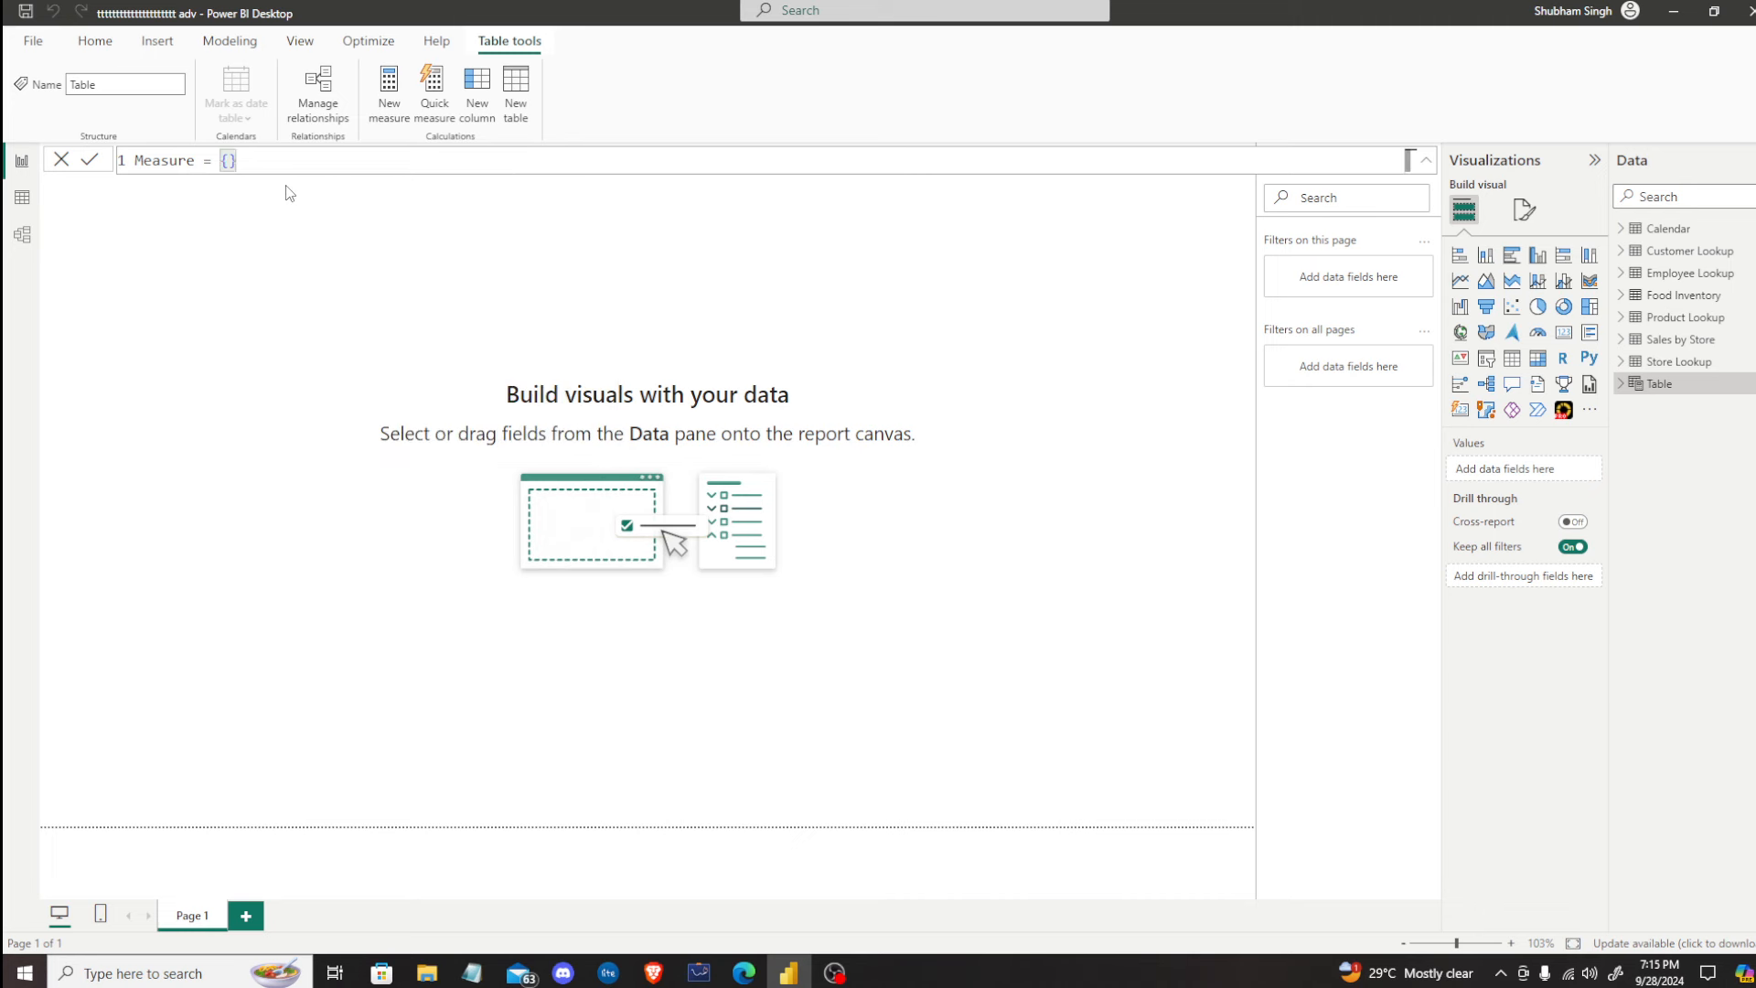
{"action": "type", "text": "\"\""}
{"action": "key", "text": "Return"}
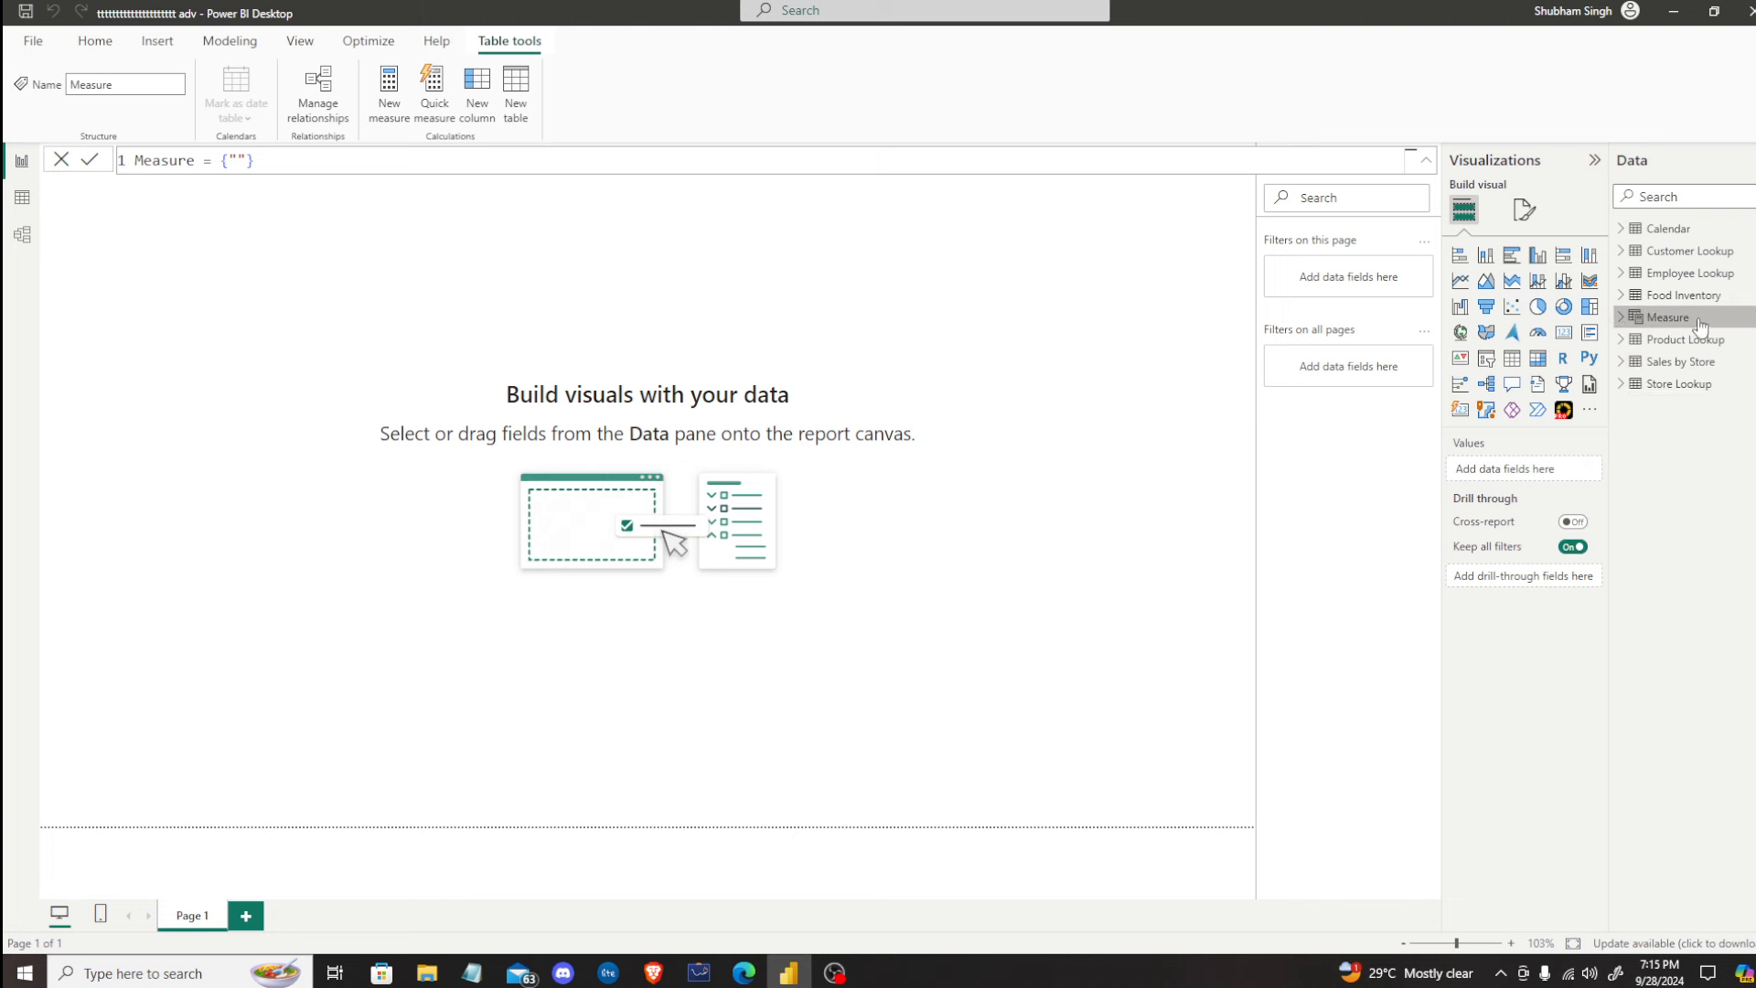
{"action": "left_click", "coordinate": [605, 262]}
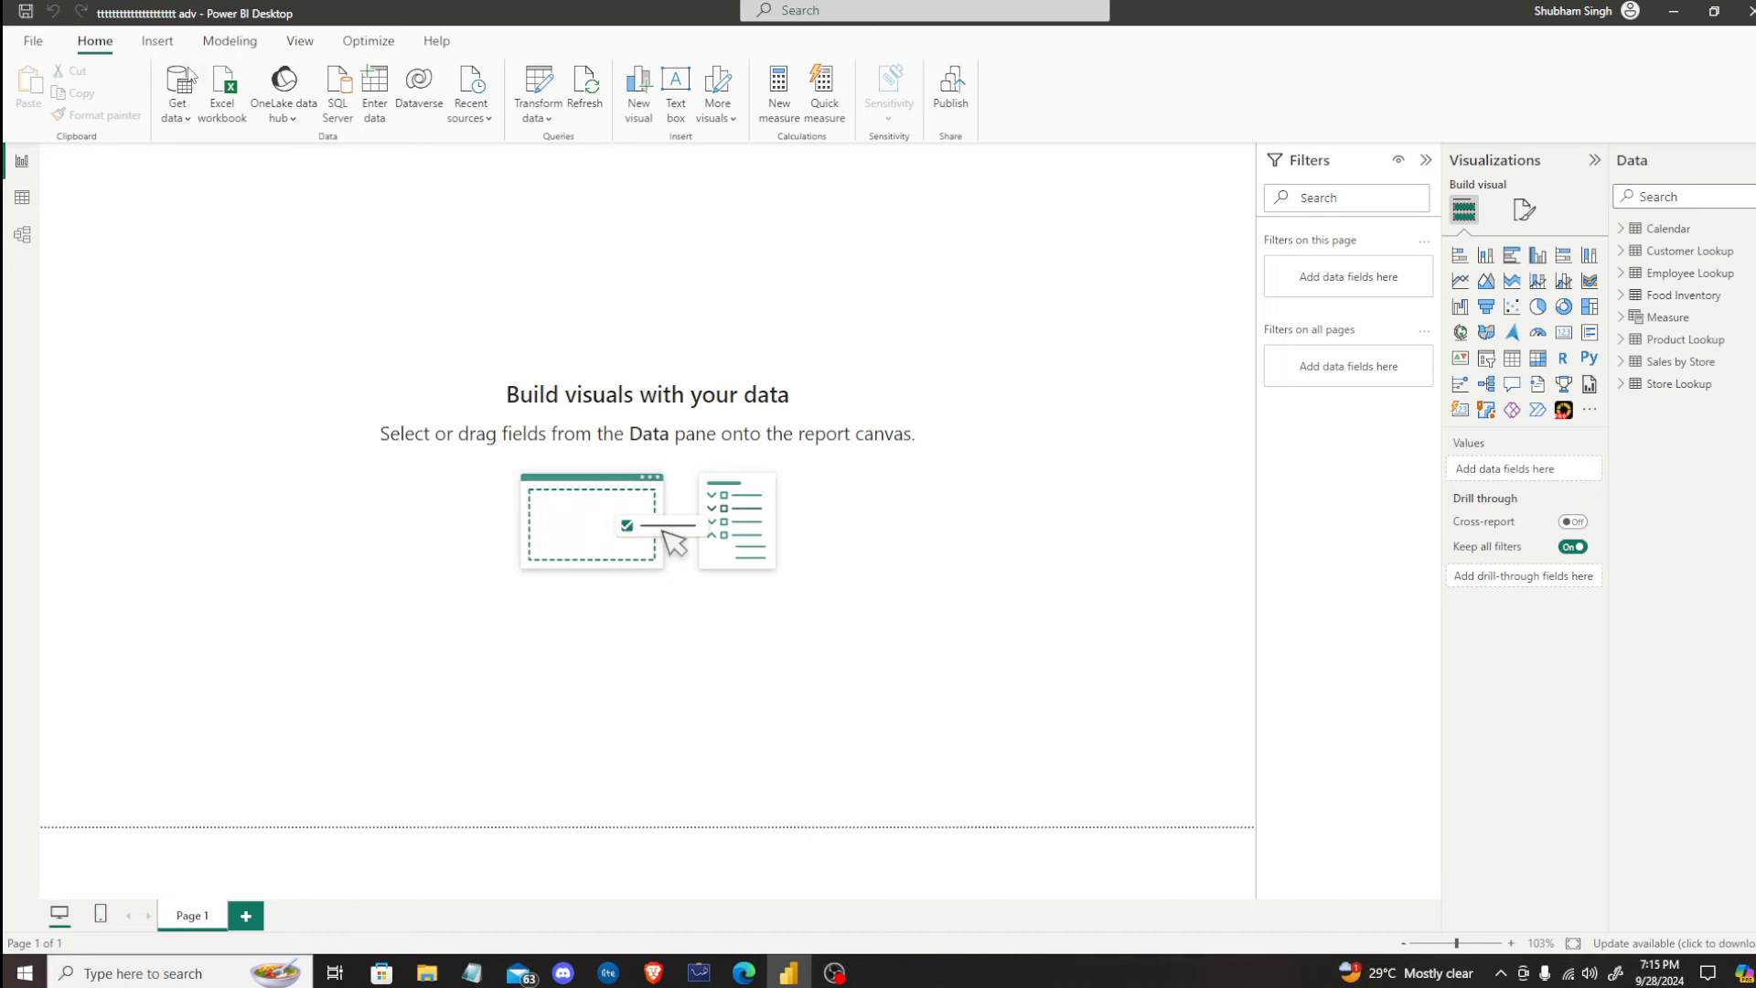
{"action": "left_click", "coordinate": [224, 43]}
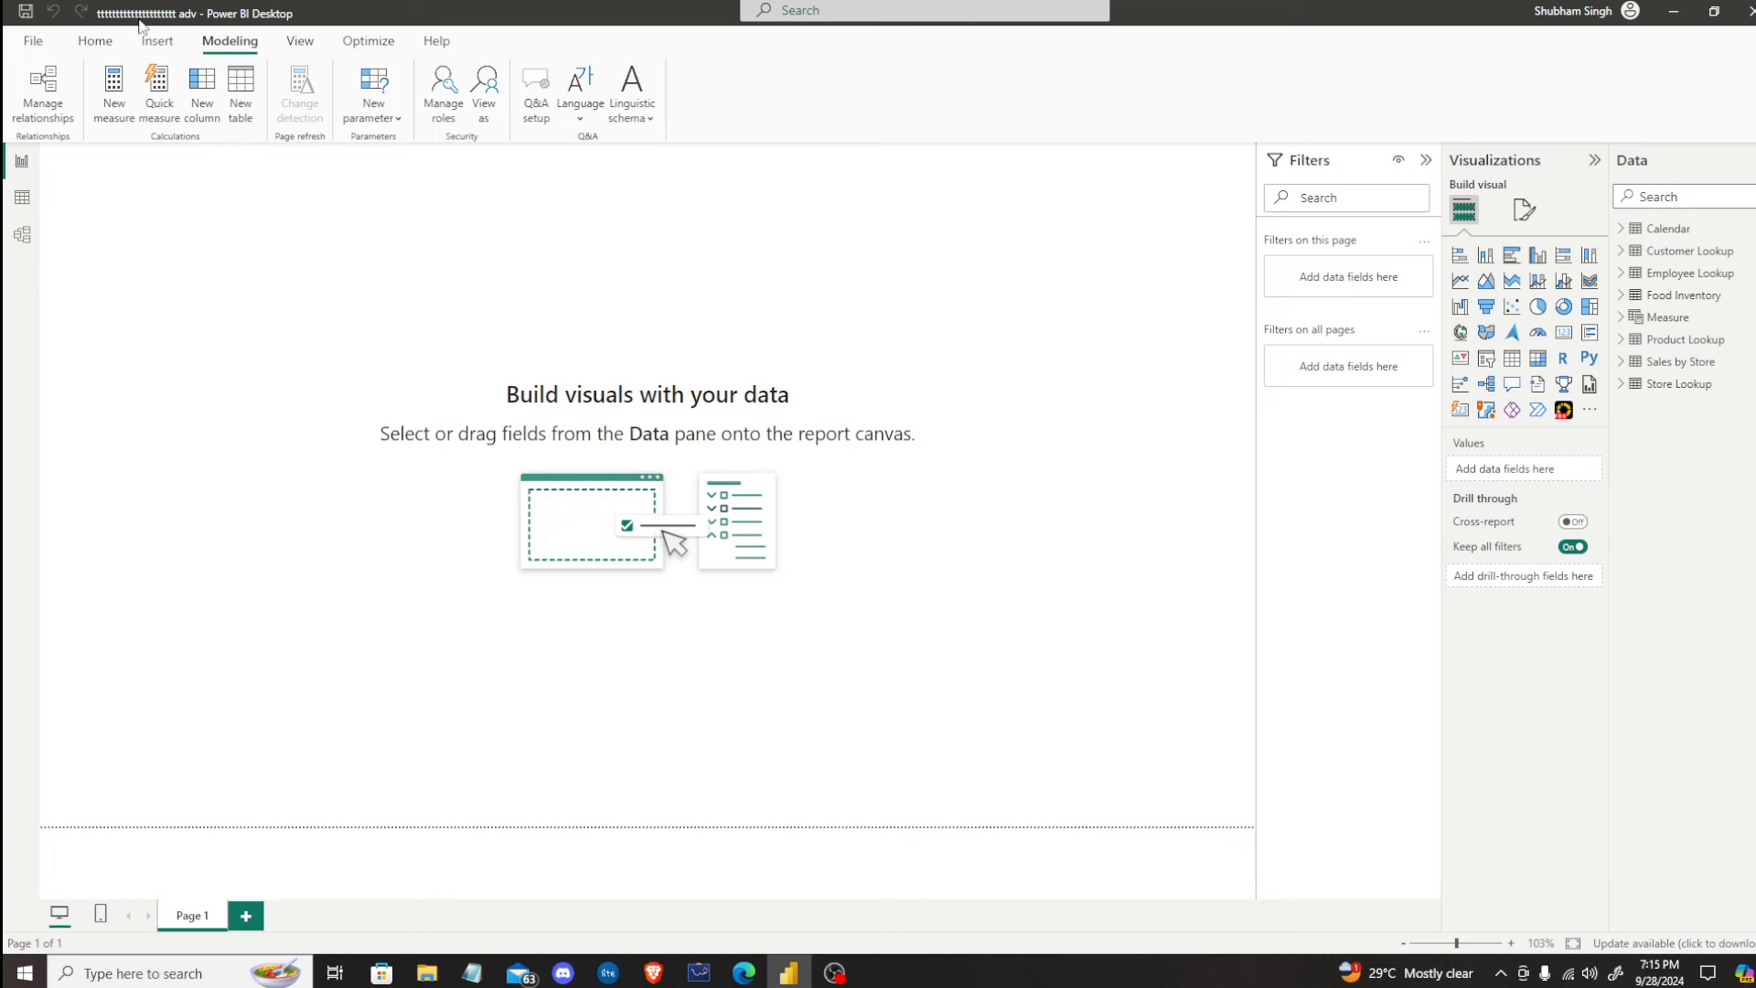
{"action": "left_click", "coordinate": [91, 41]}
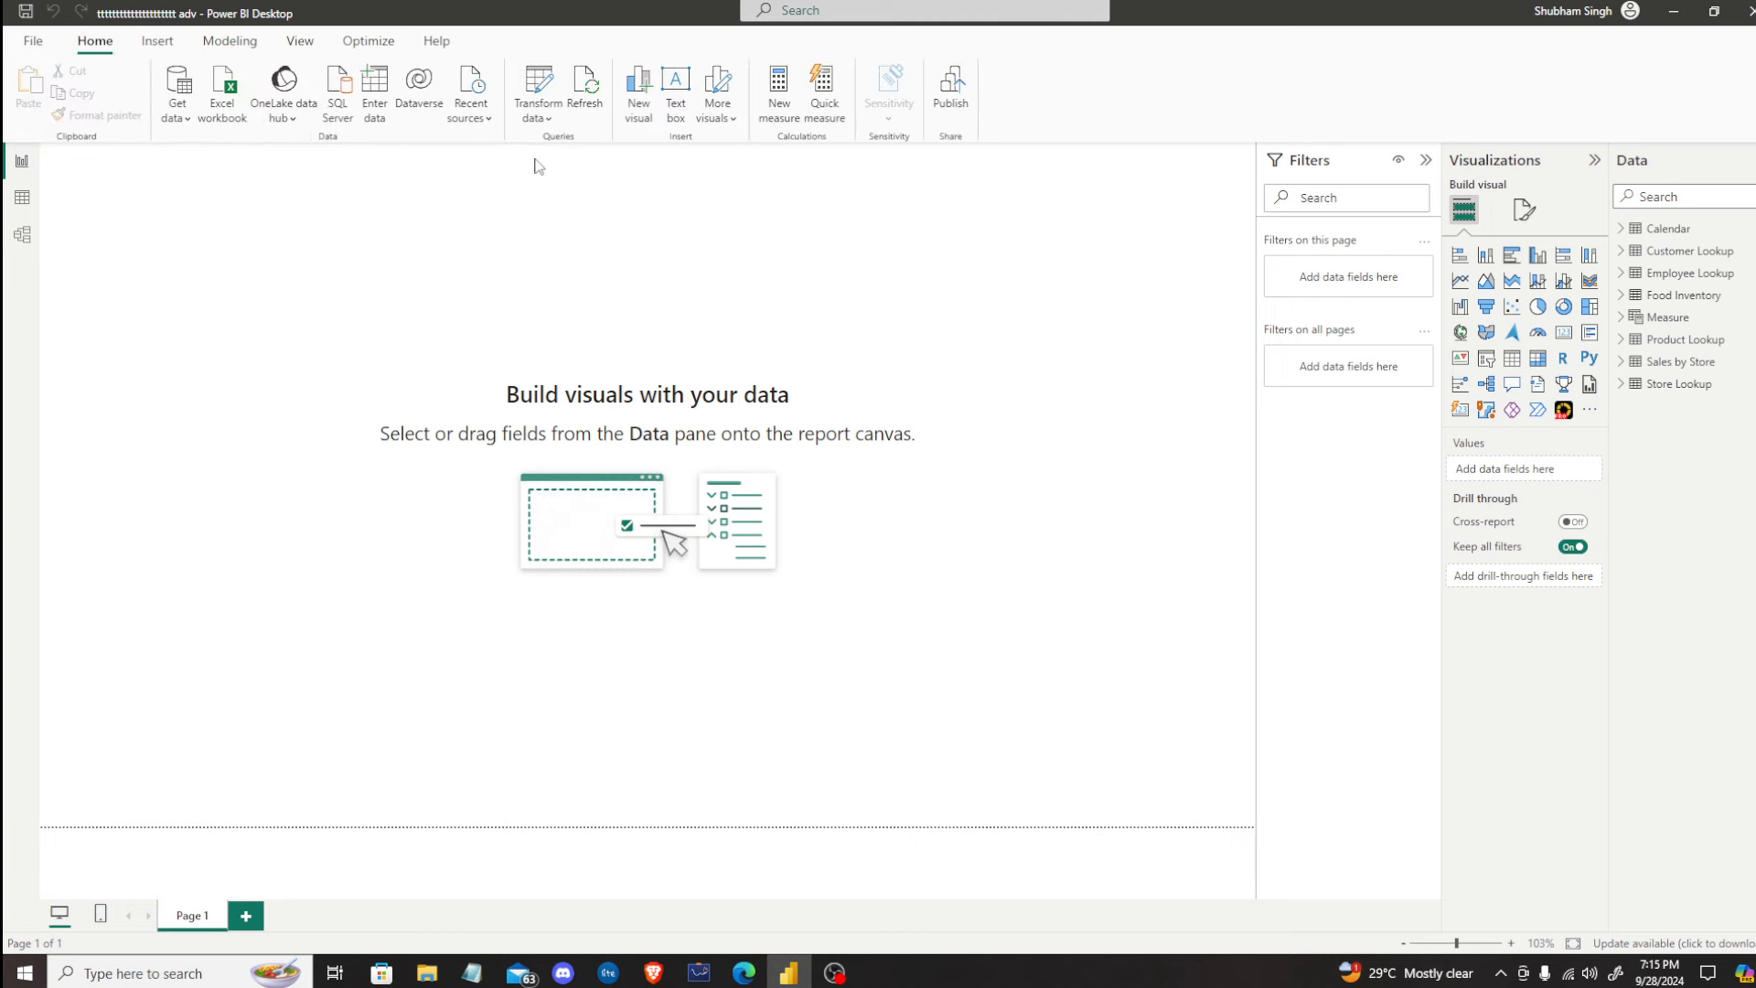
{"action": "left_click", "coordinate": [540, 115]}
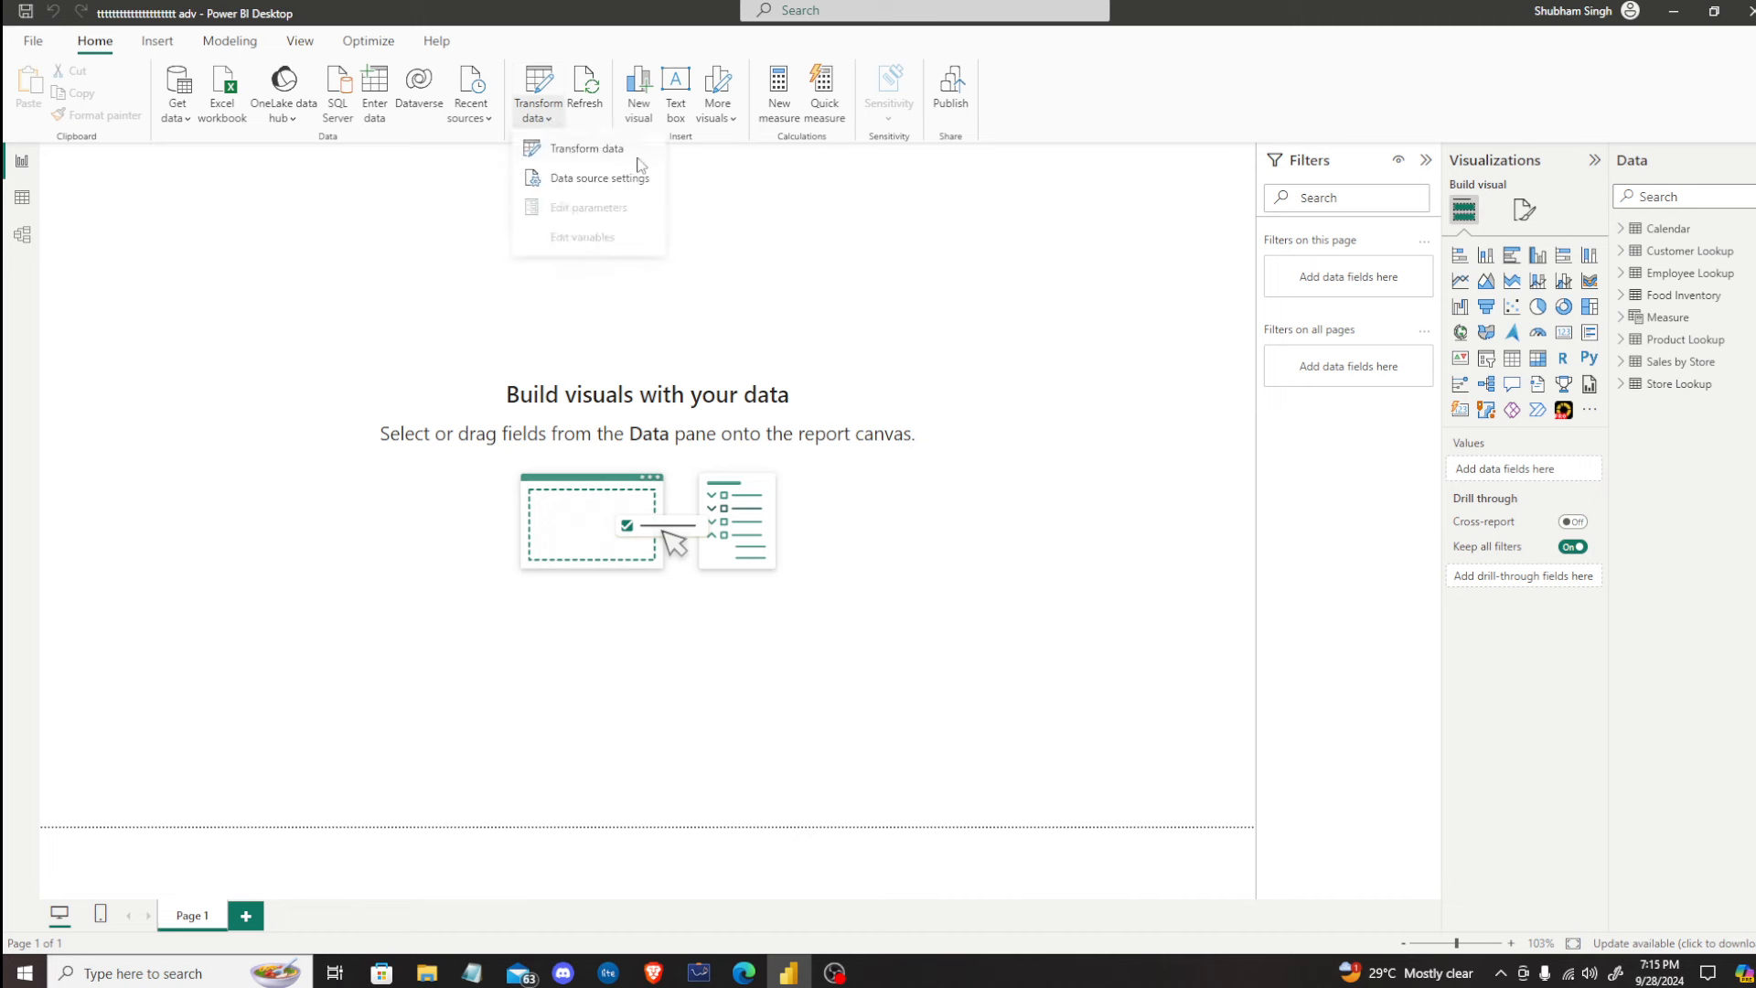
{"action": "left_click", "coordinate": [360, 230]}
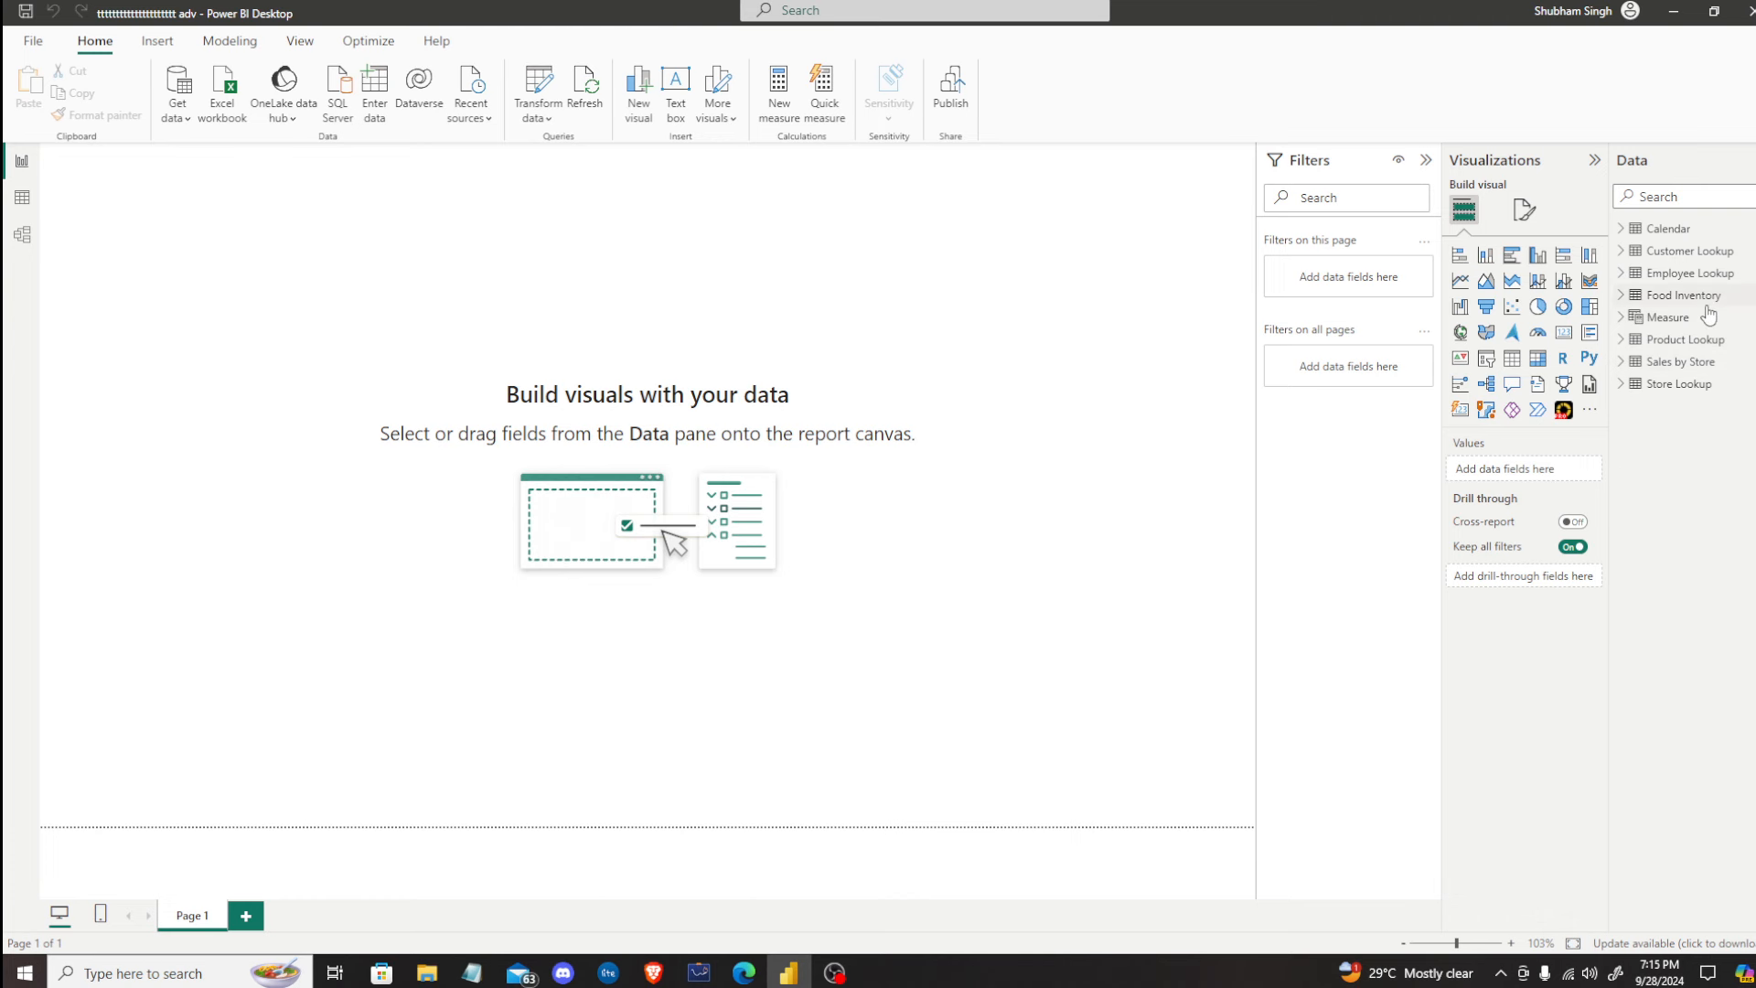
Step: Create a blank manually entered table named Measure 1 and load it into the model
{"action": "left_click", "coordinate": [385, 88]}
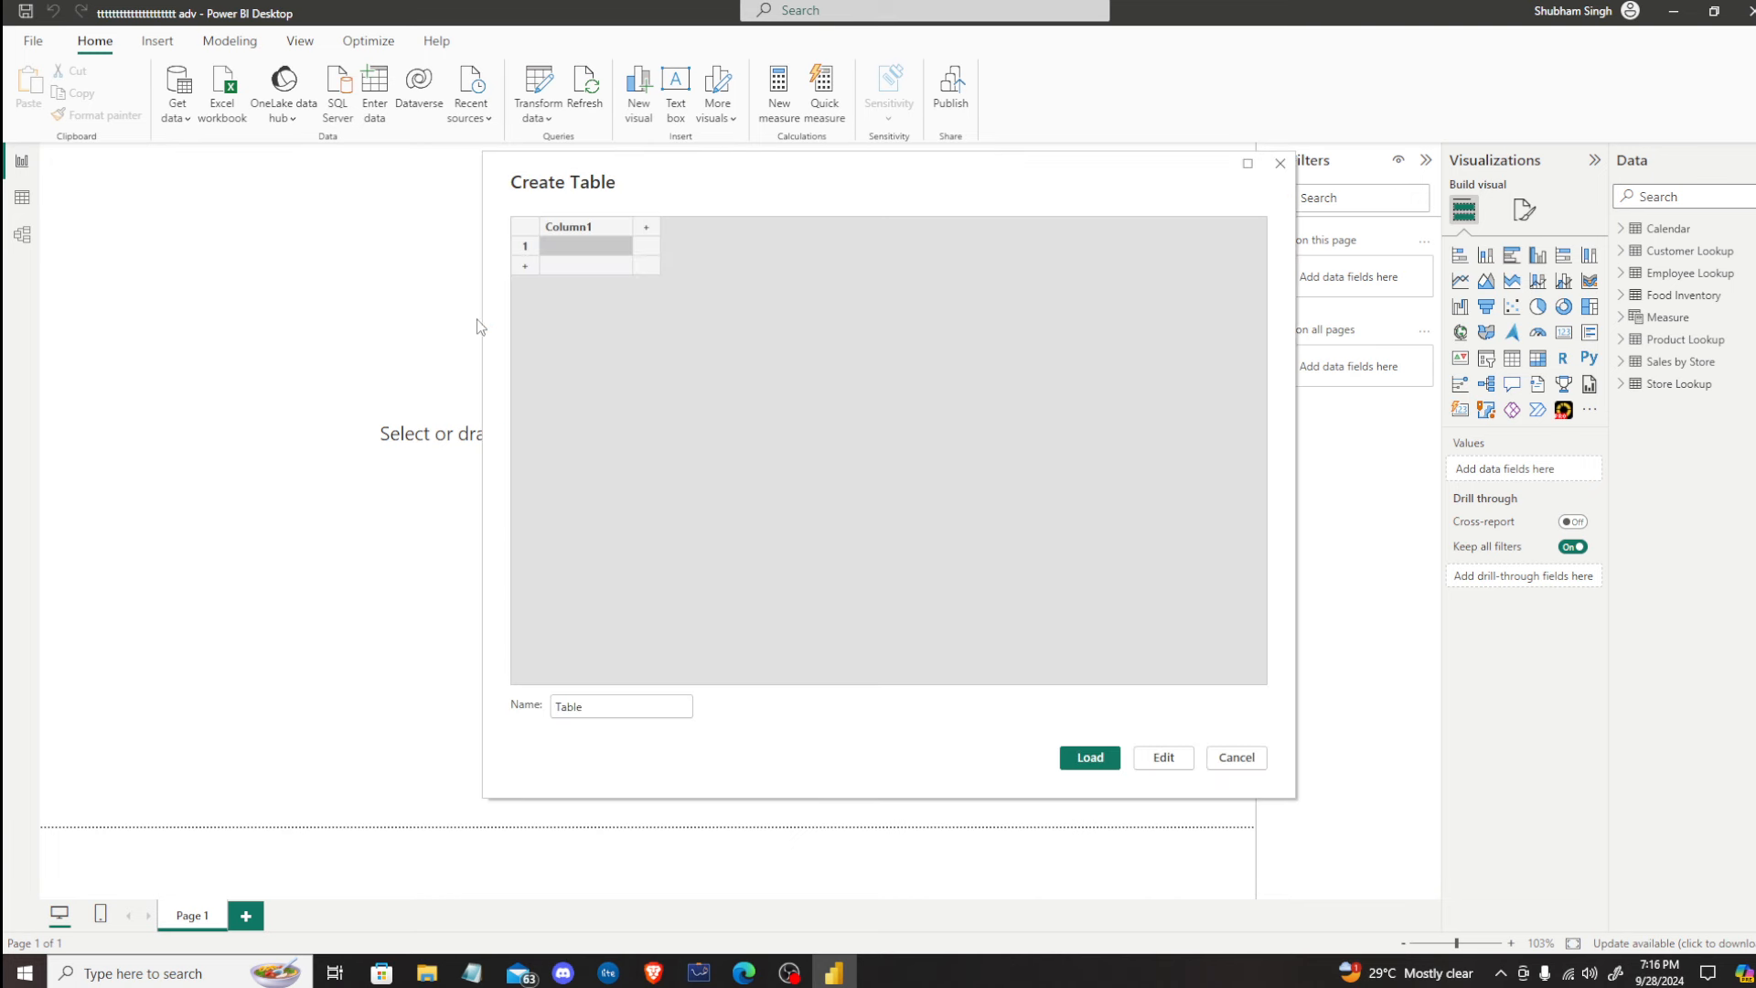
{"action": "left_click_drag", "start_coordinate": [609, 714], "coordinate": [554, 700]}
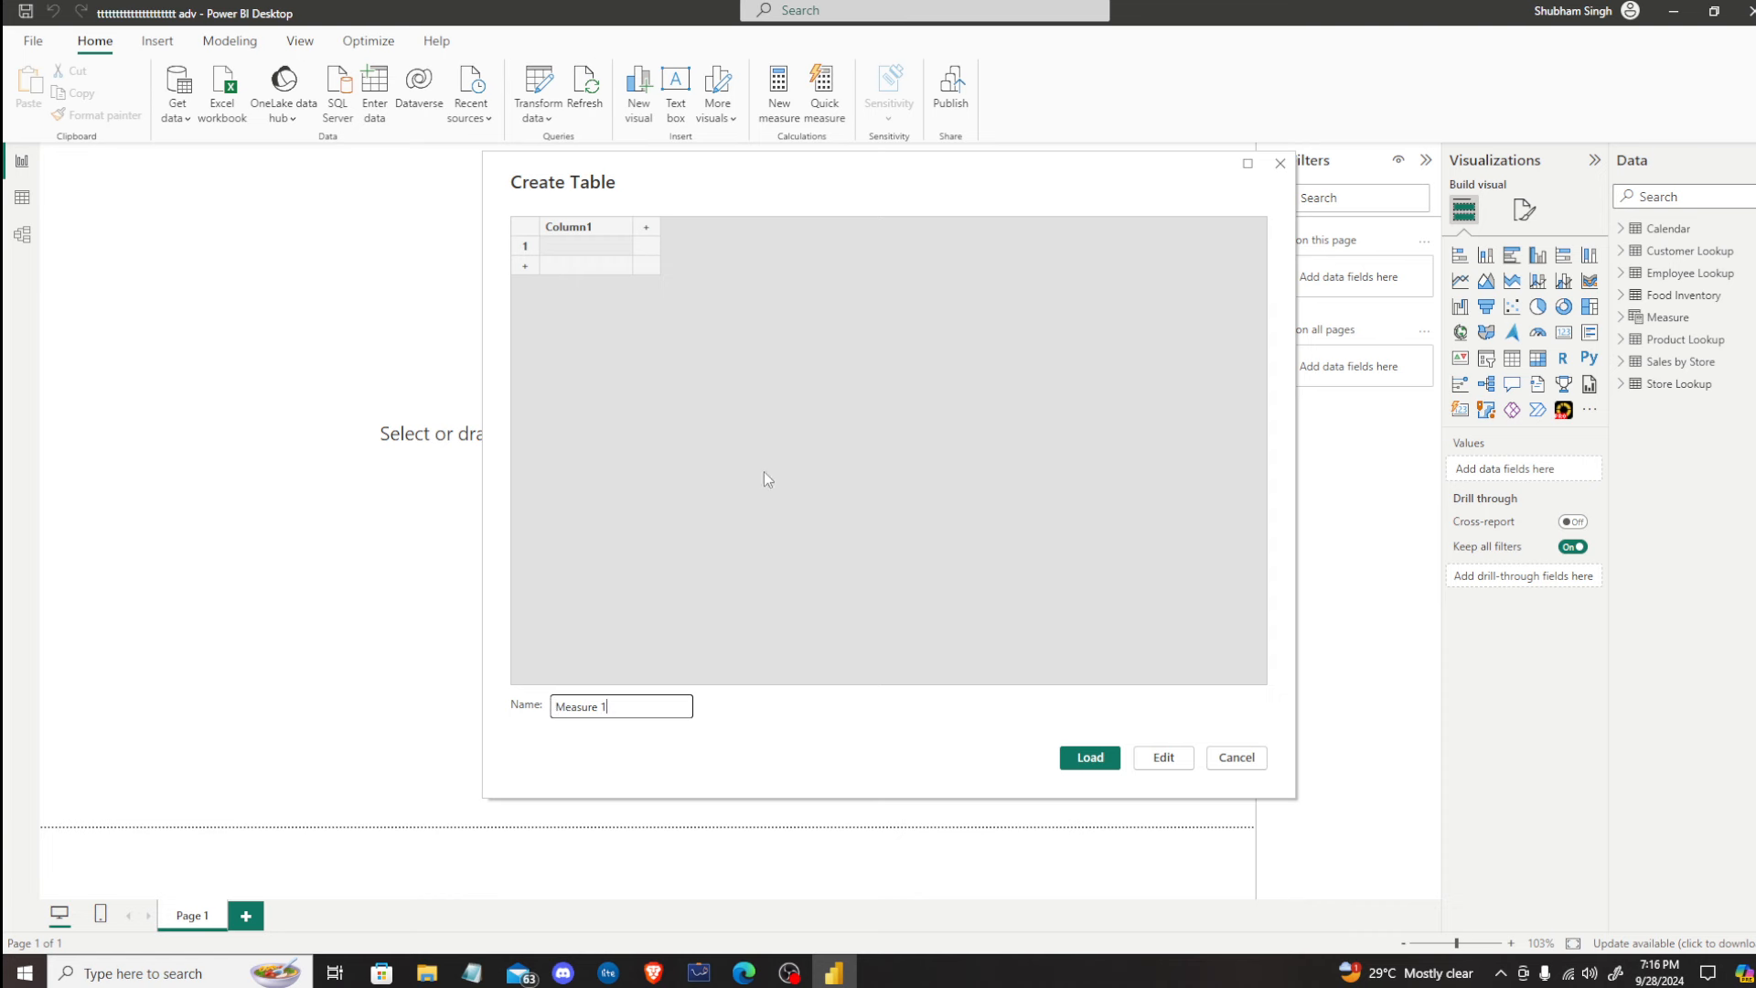
{"action": "left_click", "coordinate": [1101, 761]}
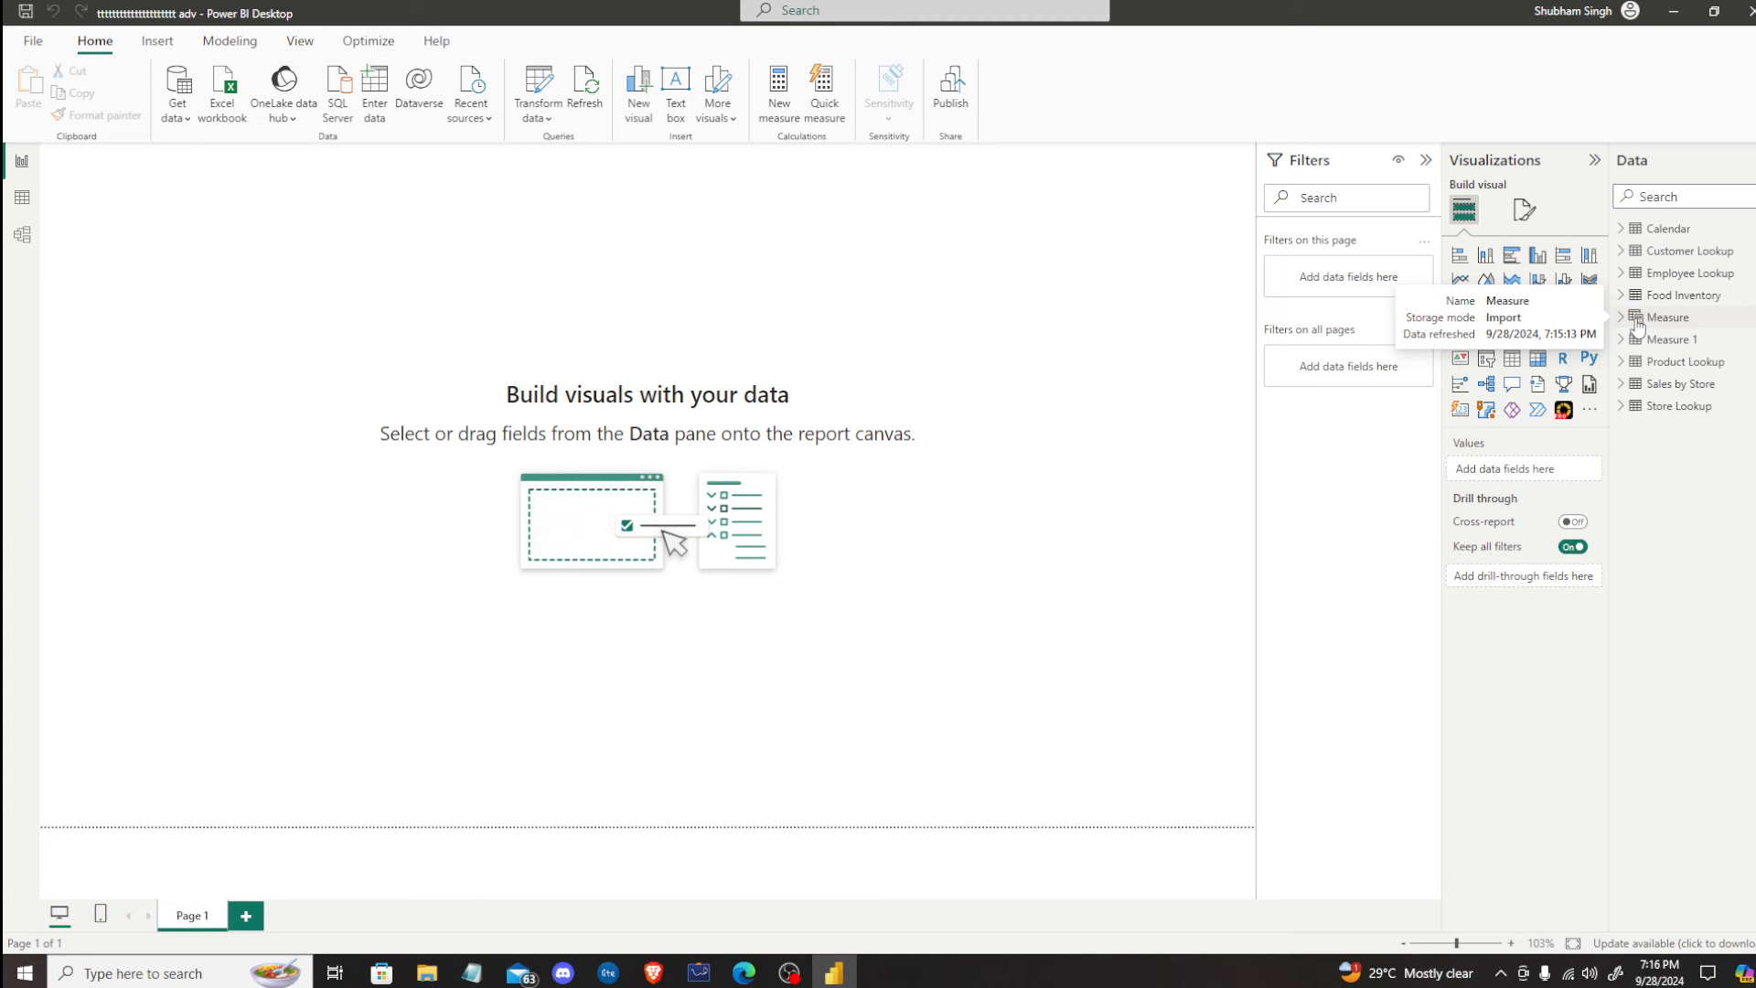
Step: Delete the Measure 1 table from the model and check the field list of the Measure table
{"action": "left_click", "coordinate": [1623, 341]}
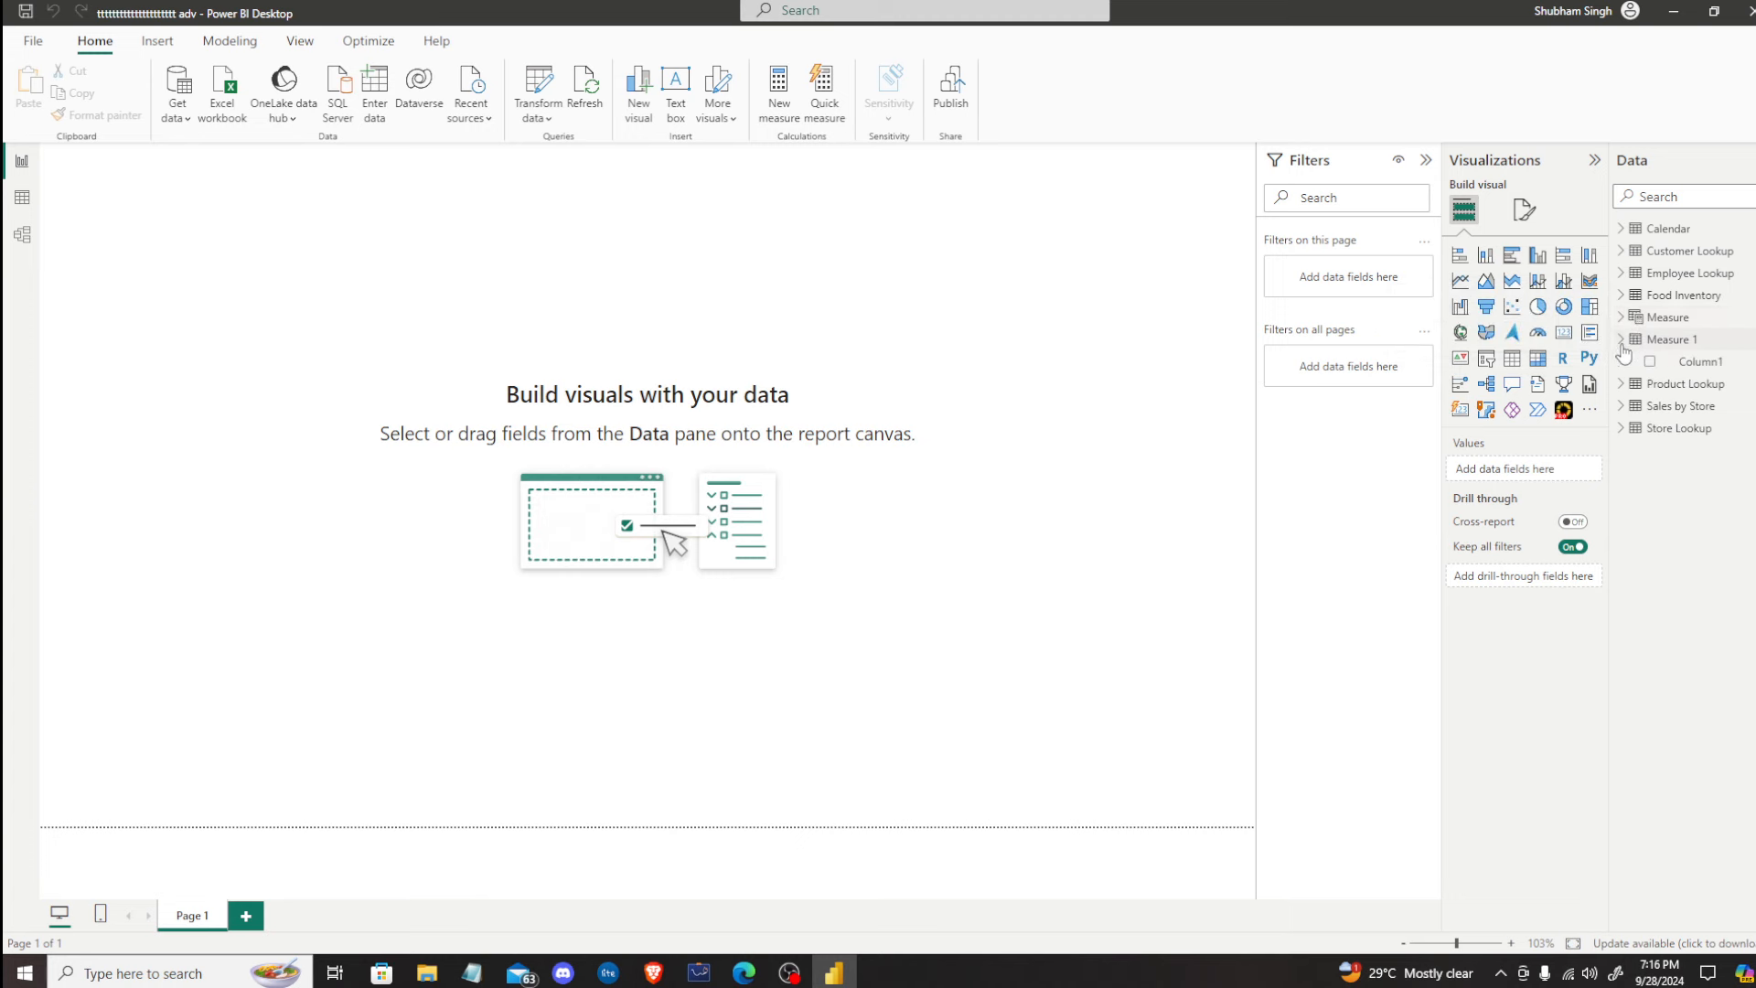
{"action": "right_click", "coordinate": [1702, 361]}
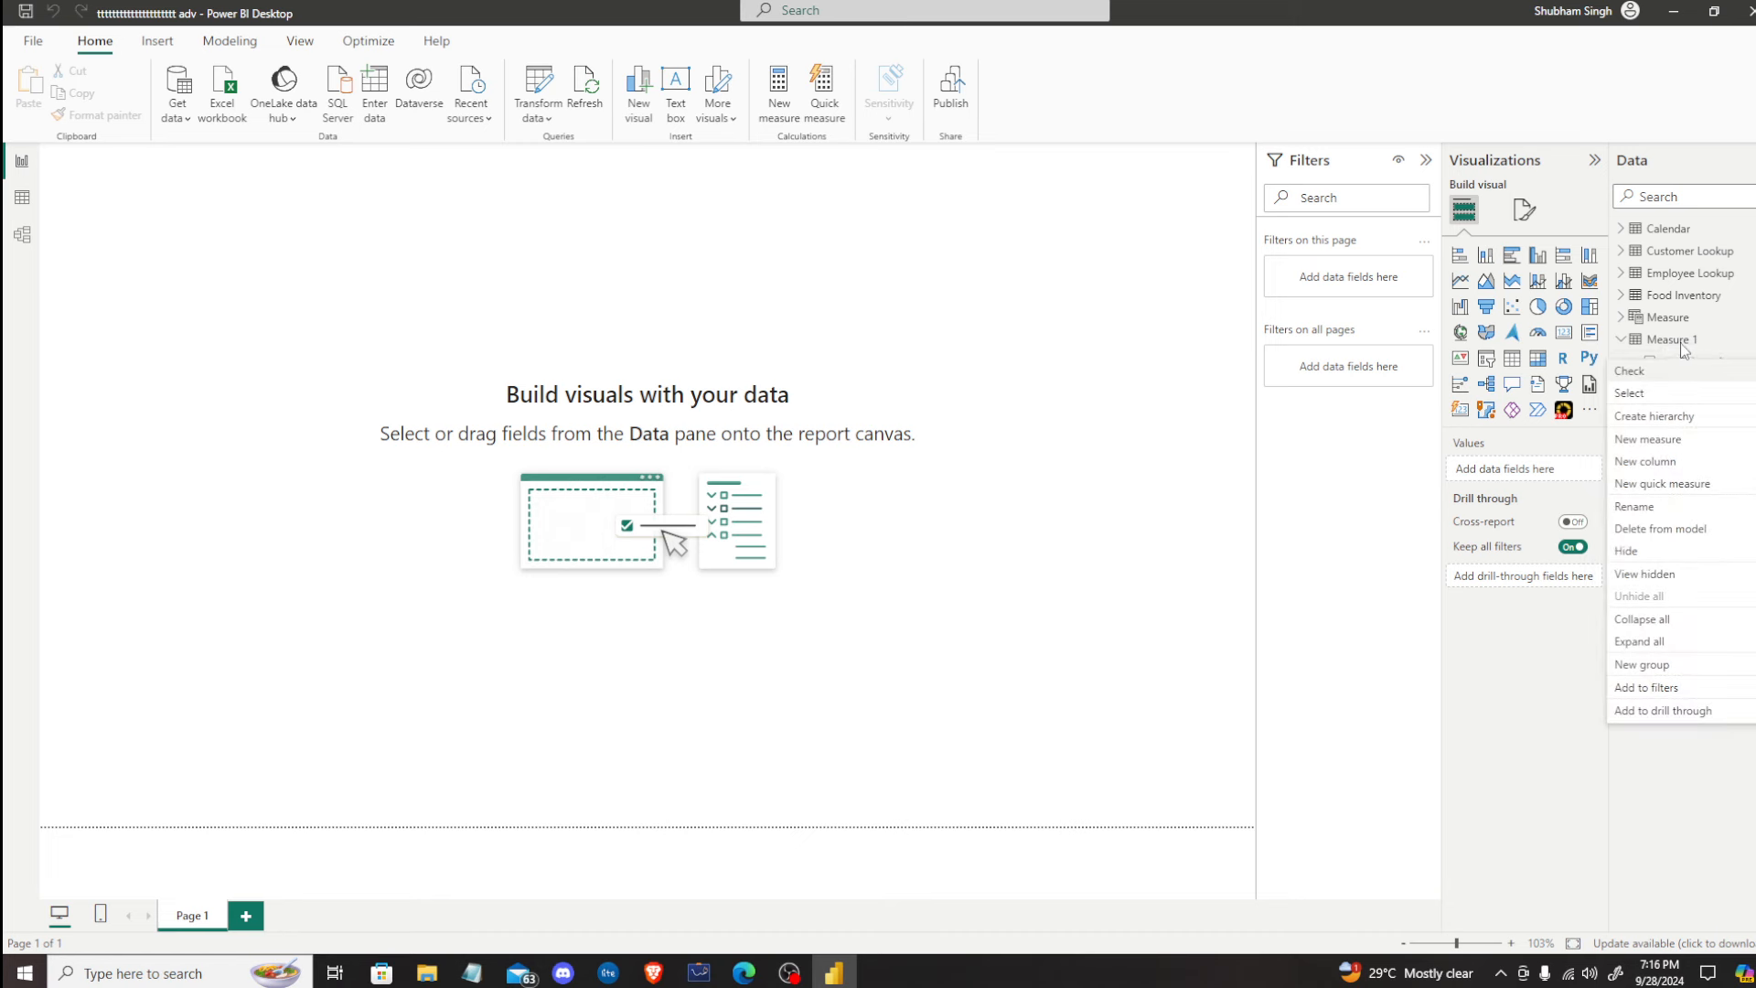
{"action": "left_click", "coordinate": [1646, 530]}
{"action": "left_click", "coordinate": [1006, 519]}
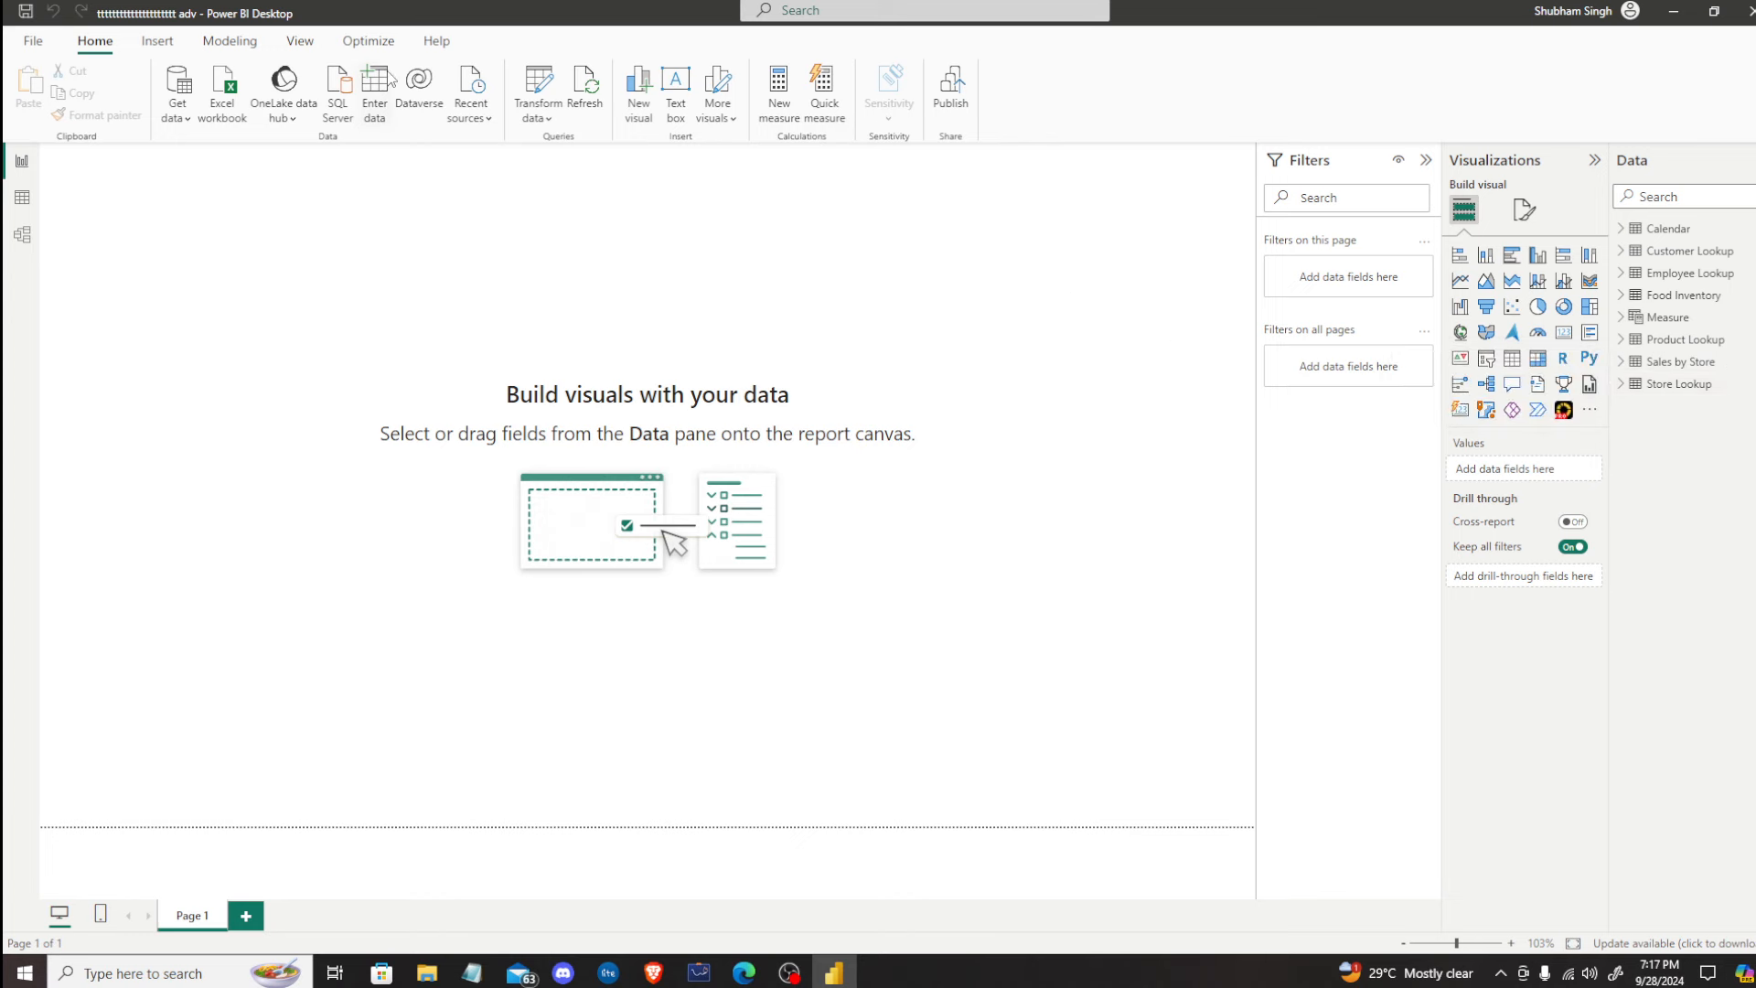
{"action": "left_click", "coordinate": [1623, 319]}
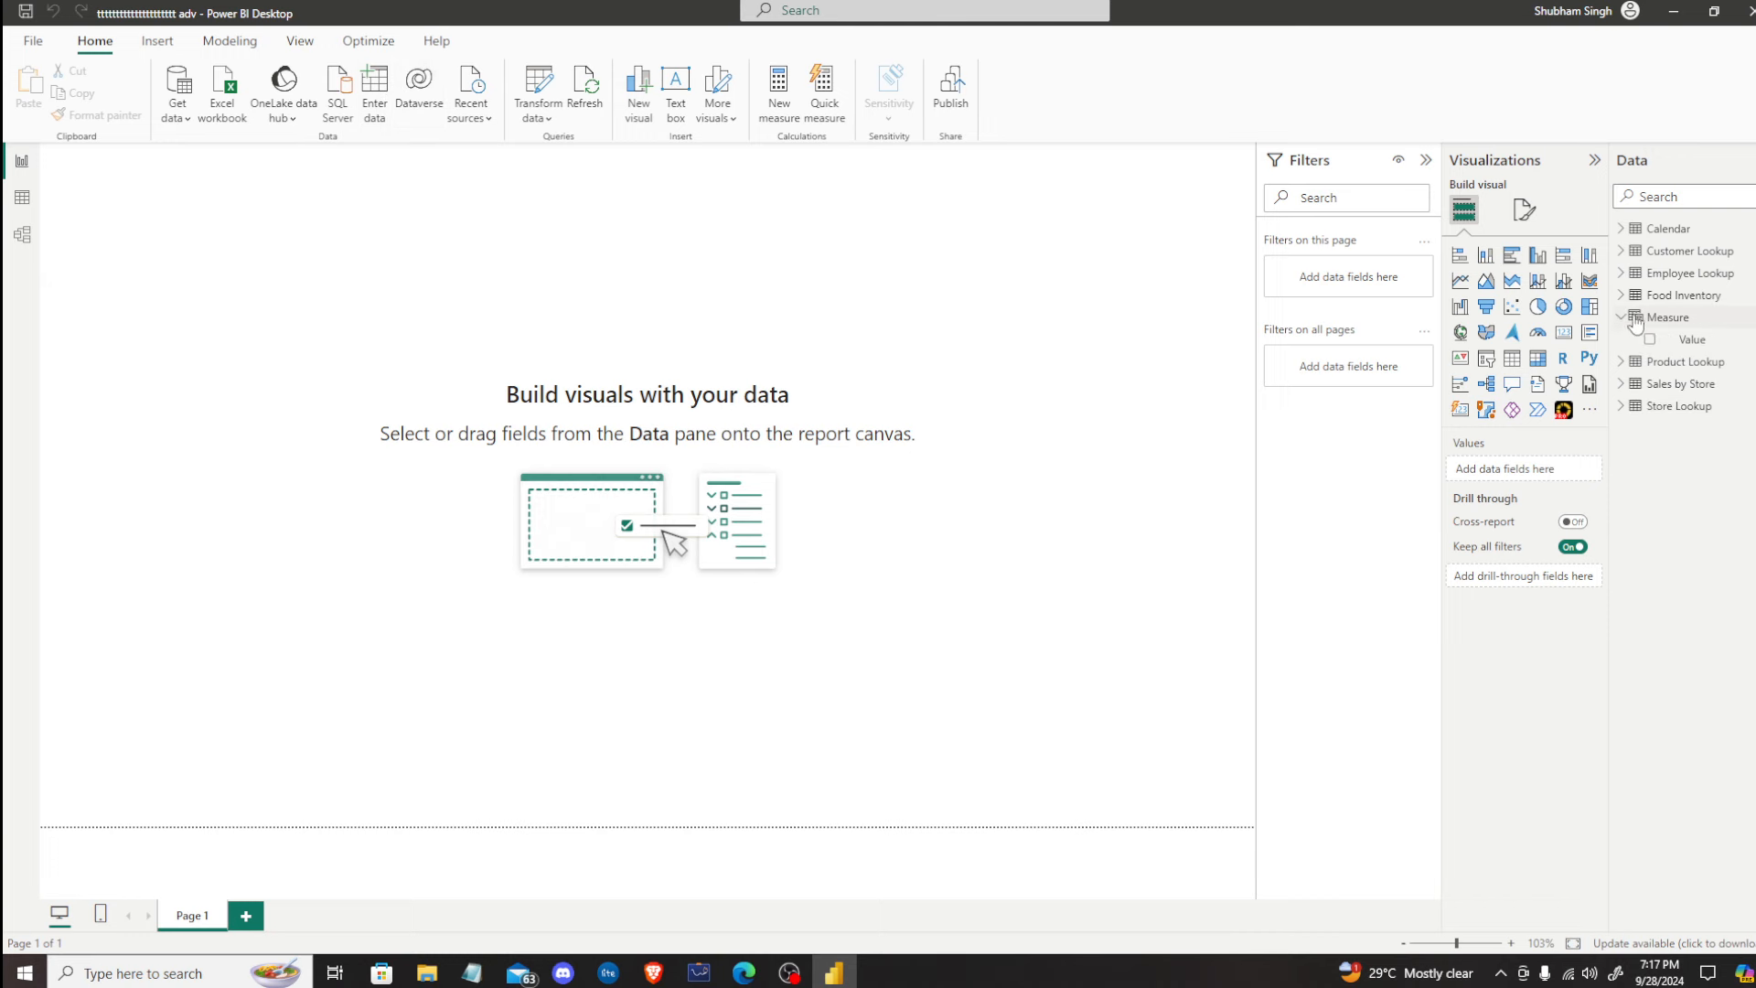
{"action": "left_click", "coordinate": [1624, 319]}
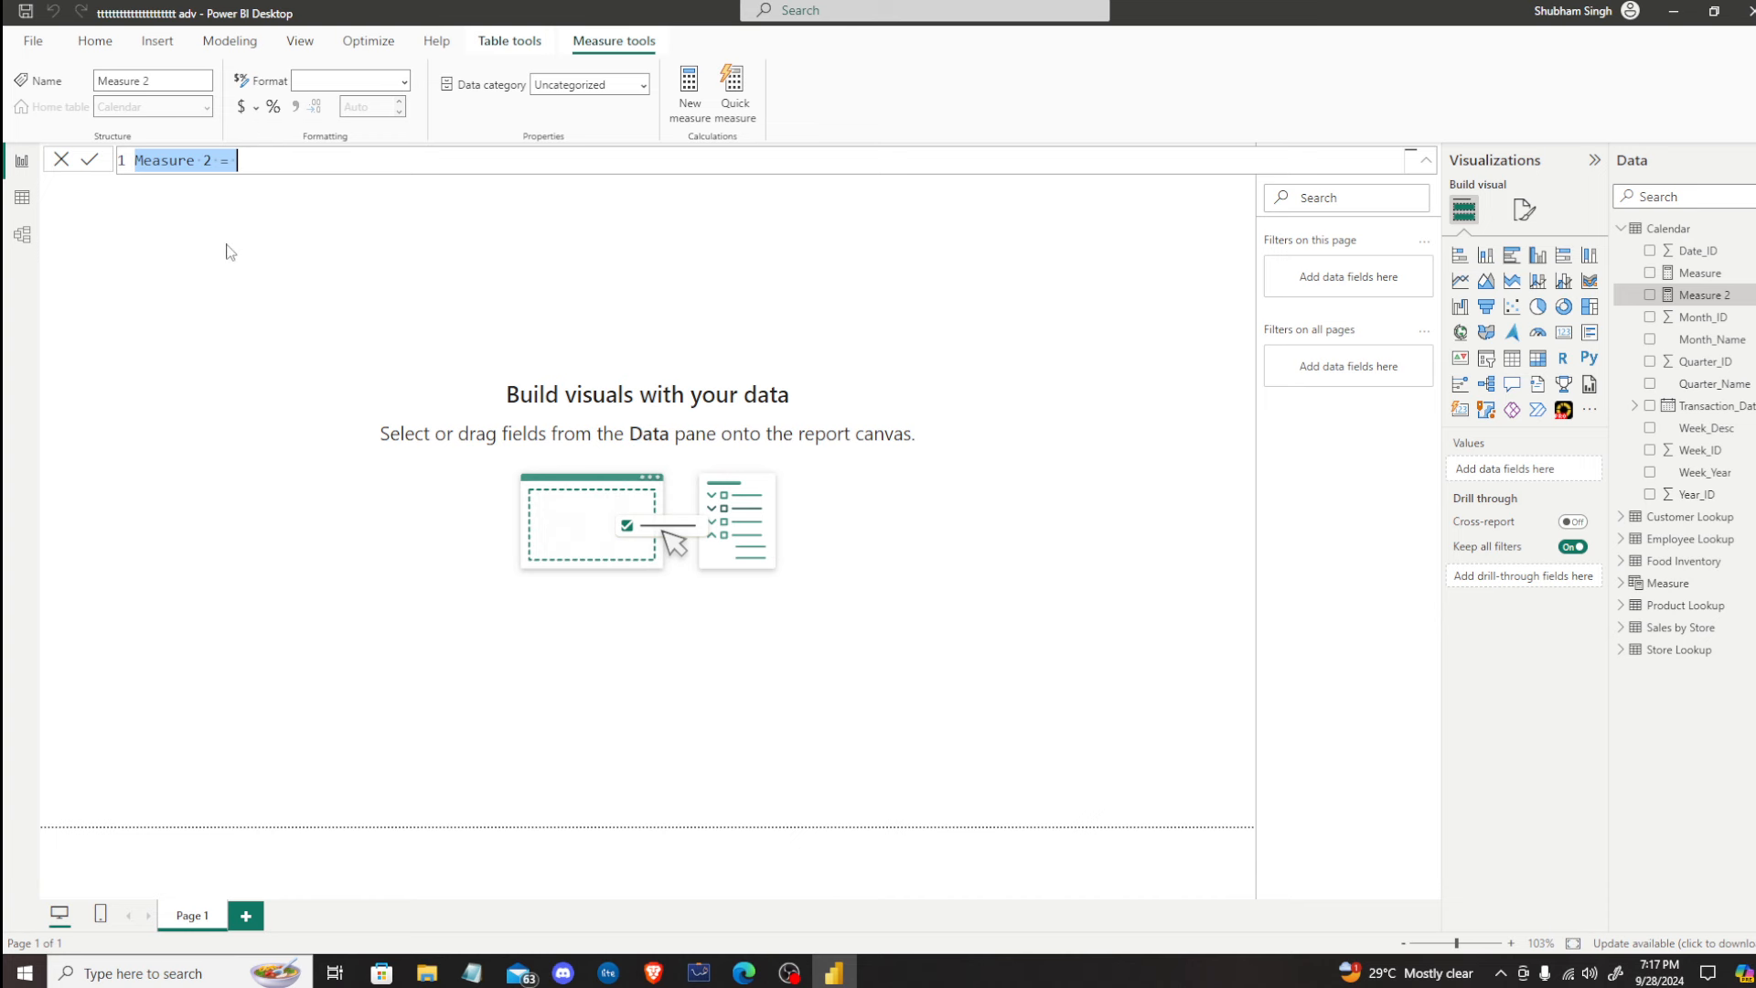
Step: Name the new measure in the Calendar table Sales by Store and begin its formula with the SUMX function
{"action": "type", "text": "Sale"}
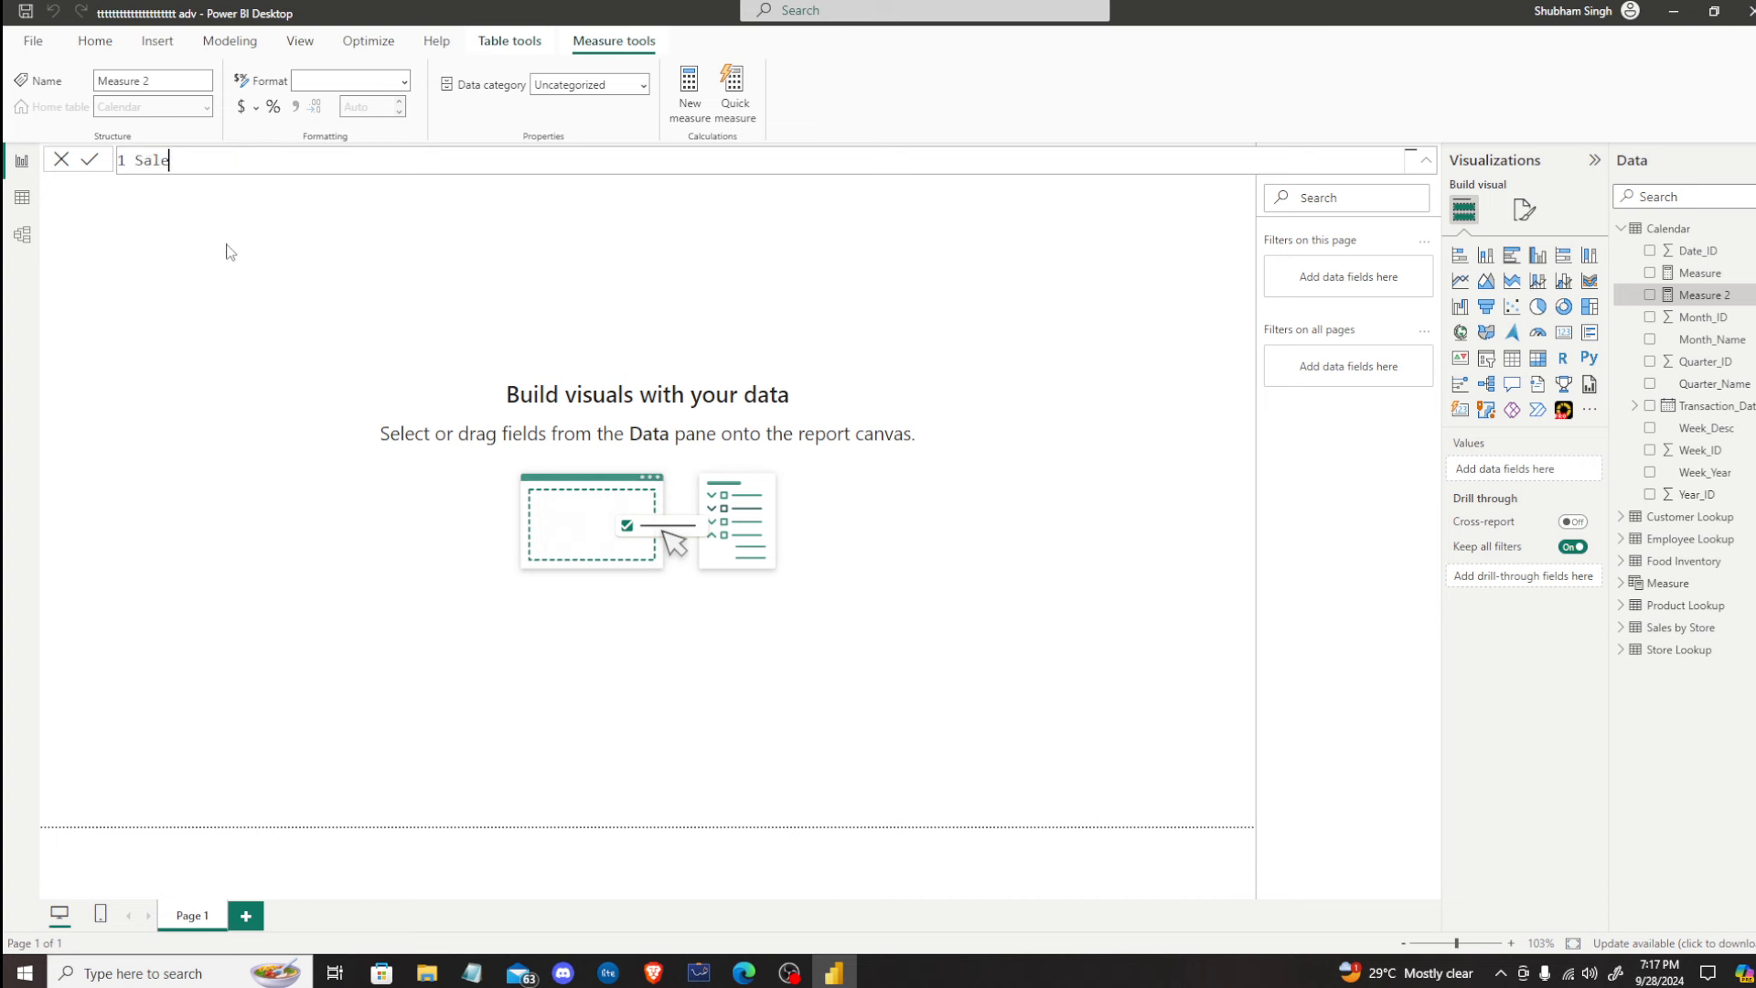
{"action": "type", "text": "s by St"}
{"action": "type", "text": "qt"}
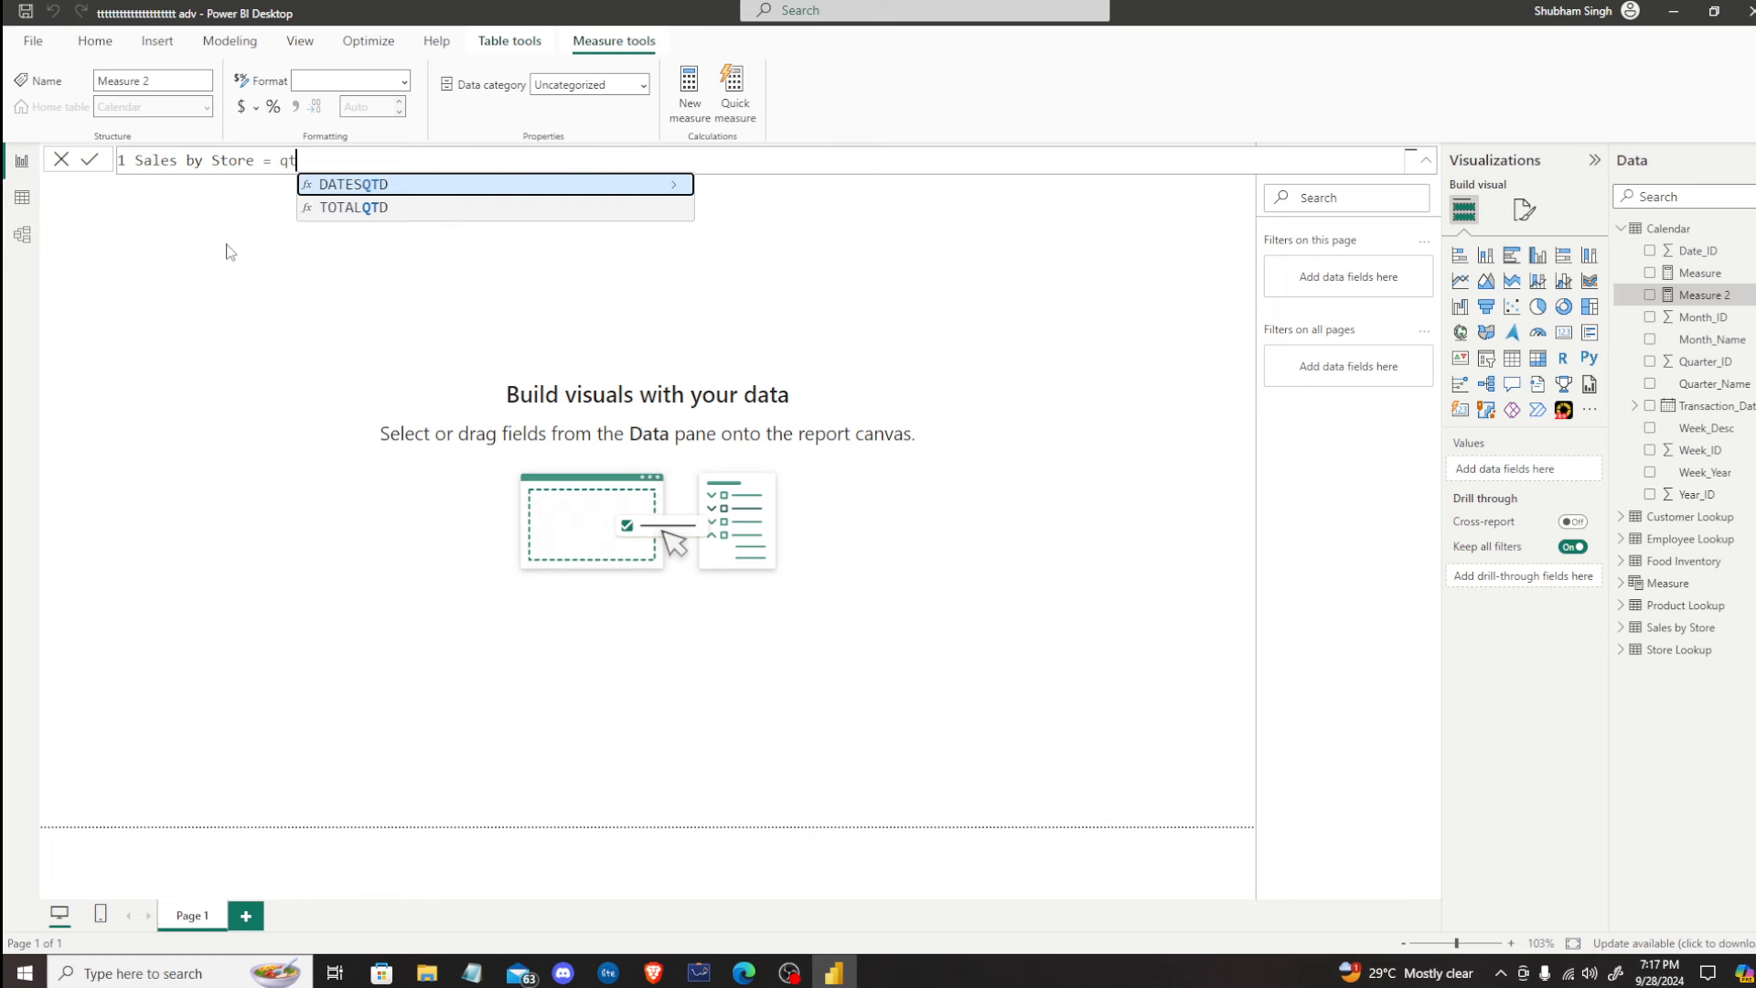
{"action": "key", "text": "BackSpace"}
{"action": "key", "text": "BackSpace"}
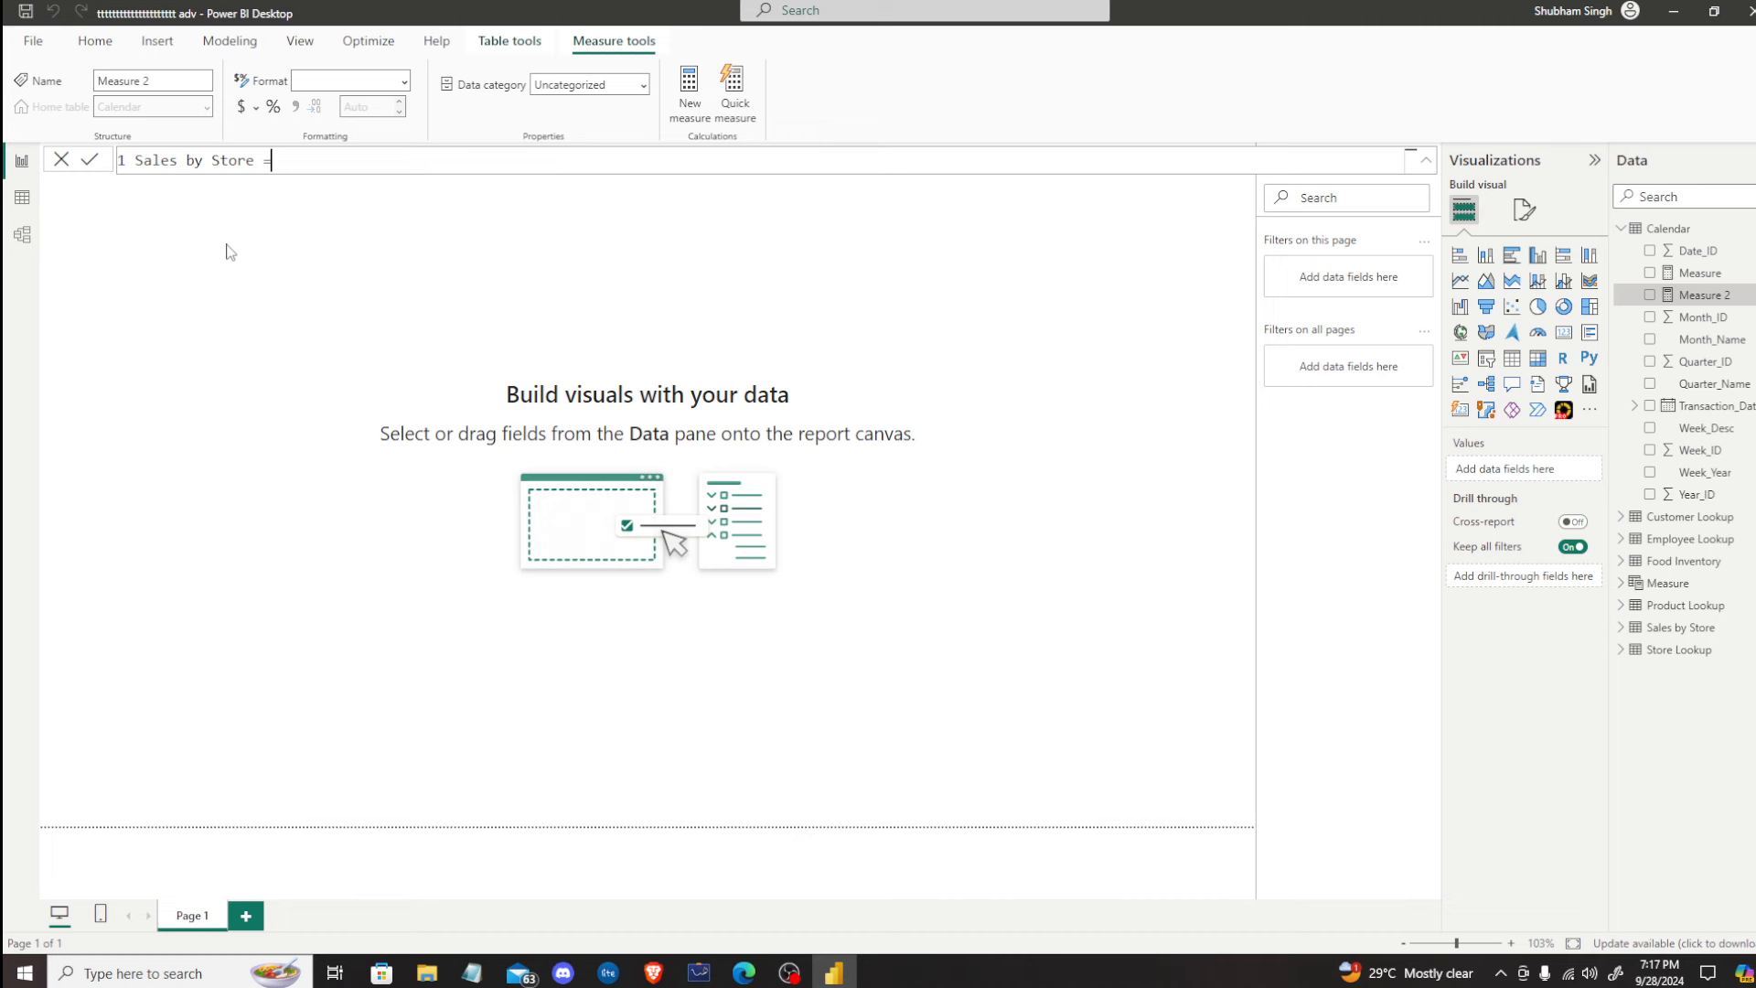
{"action": "type", "text": "sum"}
{"action": "key", "text": "BackSpace"}
{"action": "key", "text": "BackSpace"}
{"action": "type", "text": "s"}
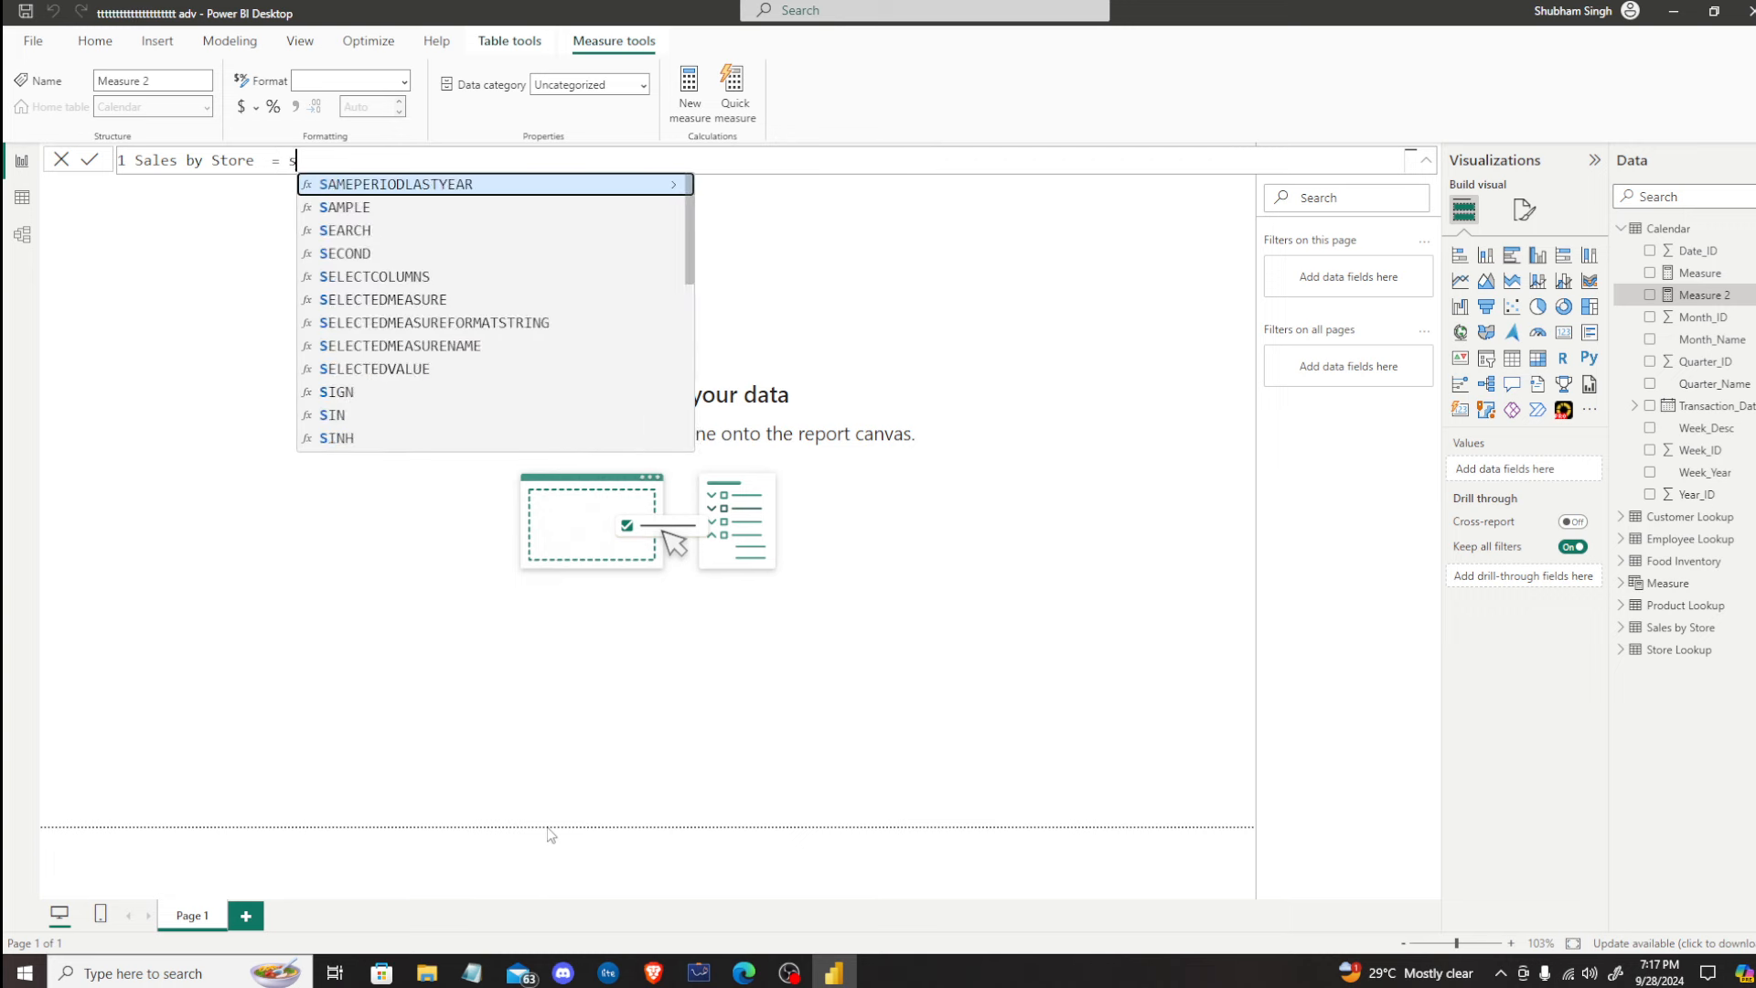
{"action": "type", "text": "um("}
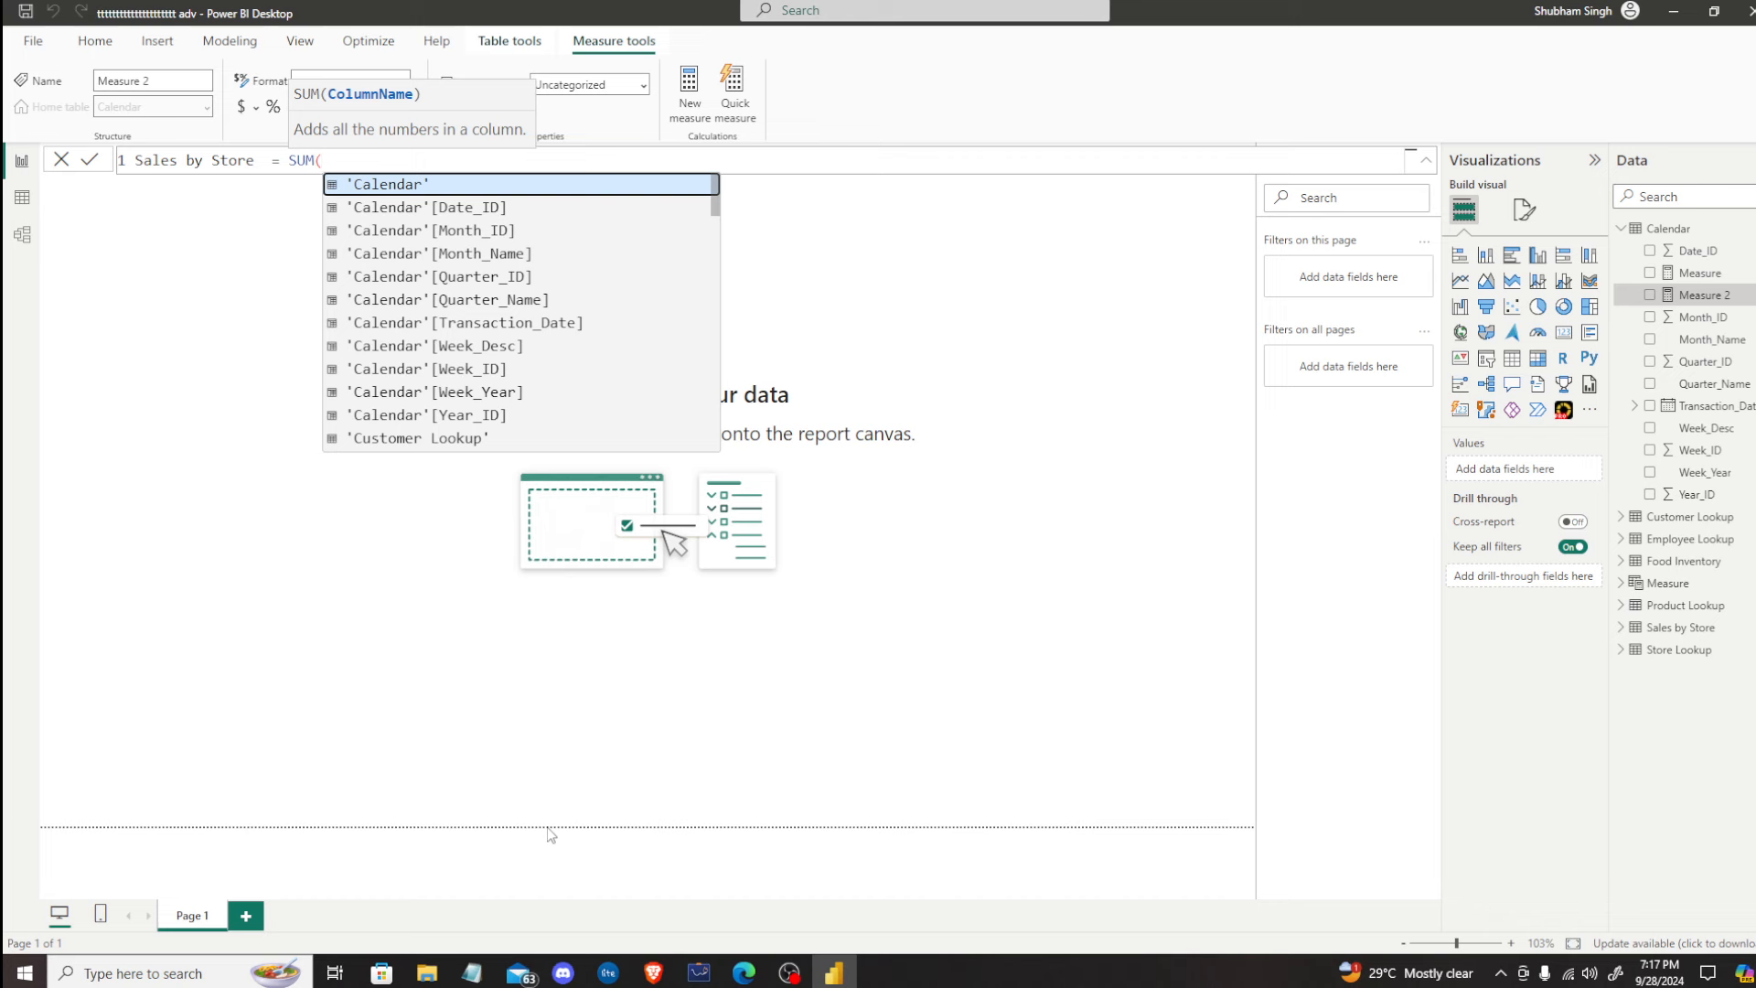
{"action": "key", "text": "BackSpace"}
{"action": "type", "text": "x"}
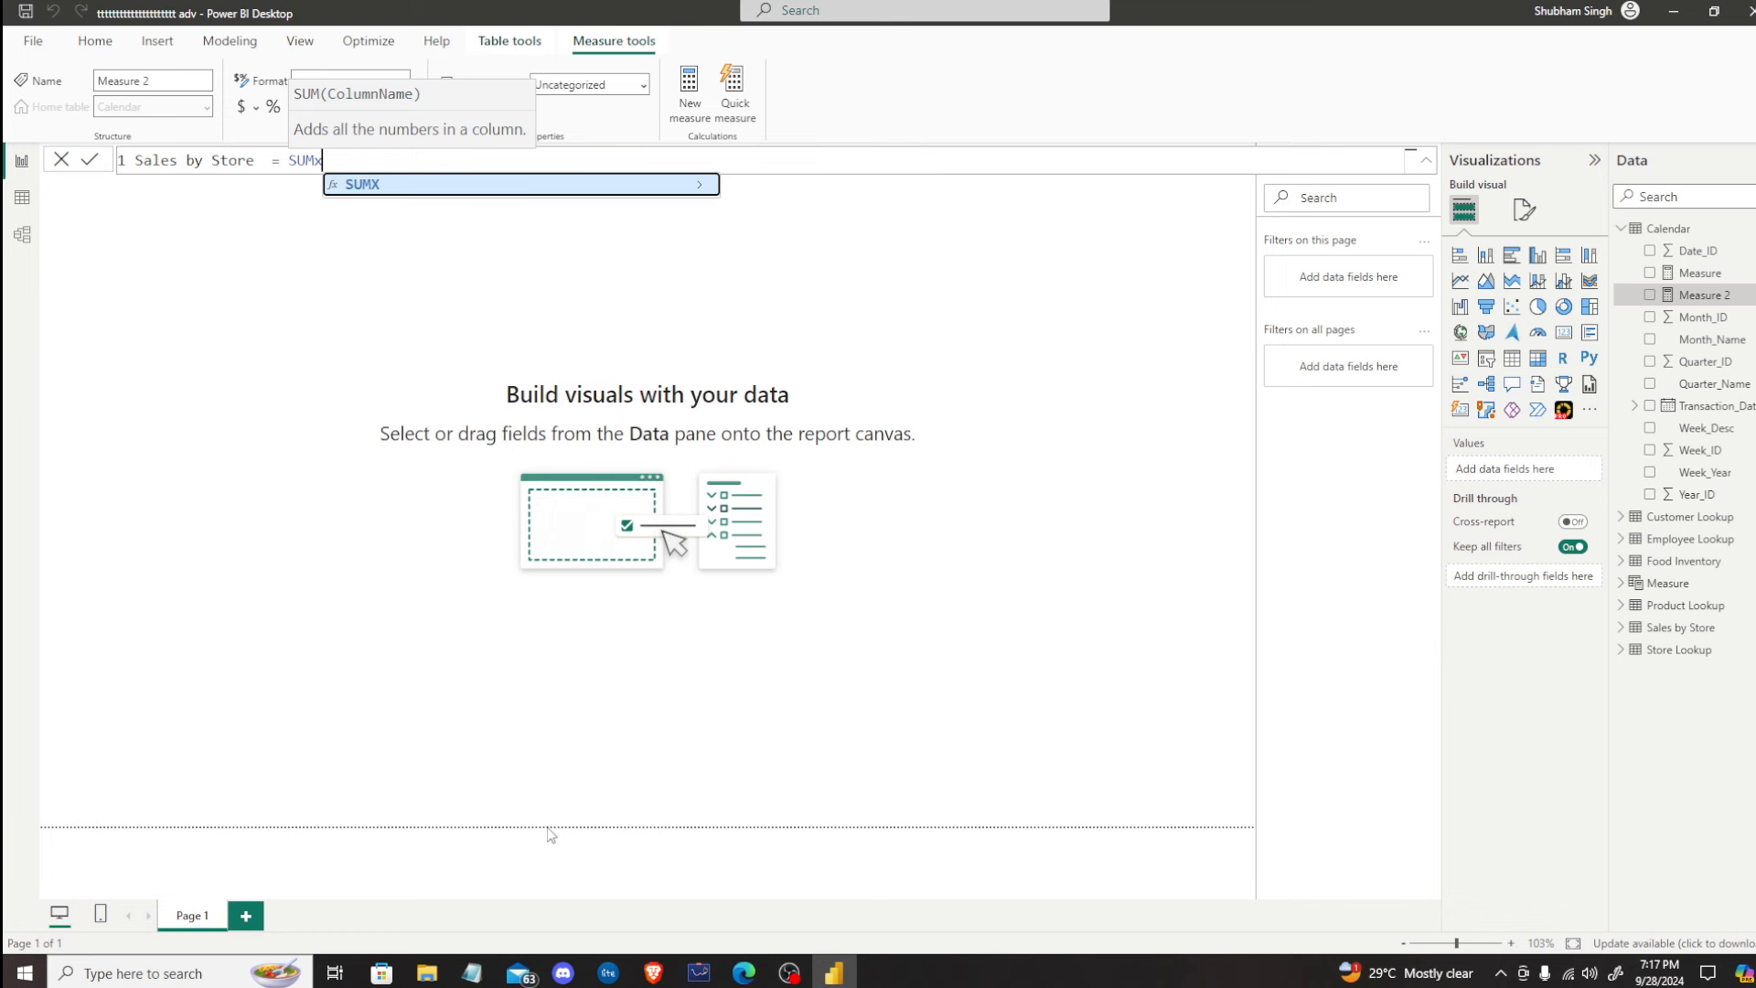
{"action": "type", "text": "("}
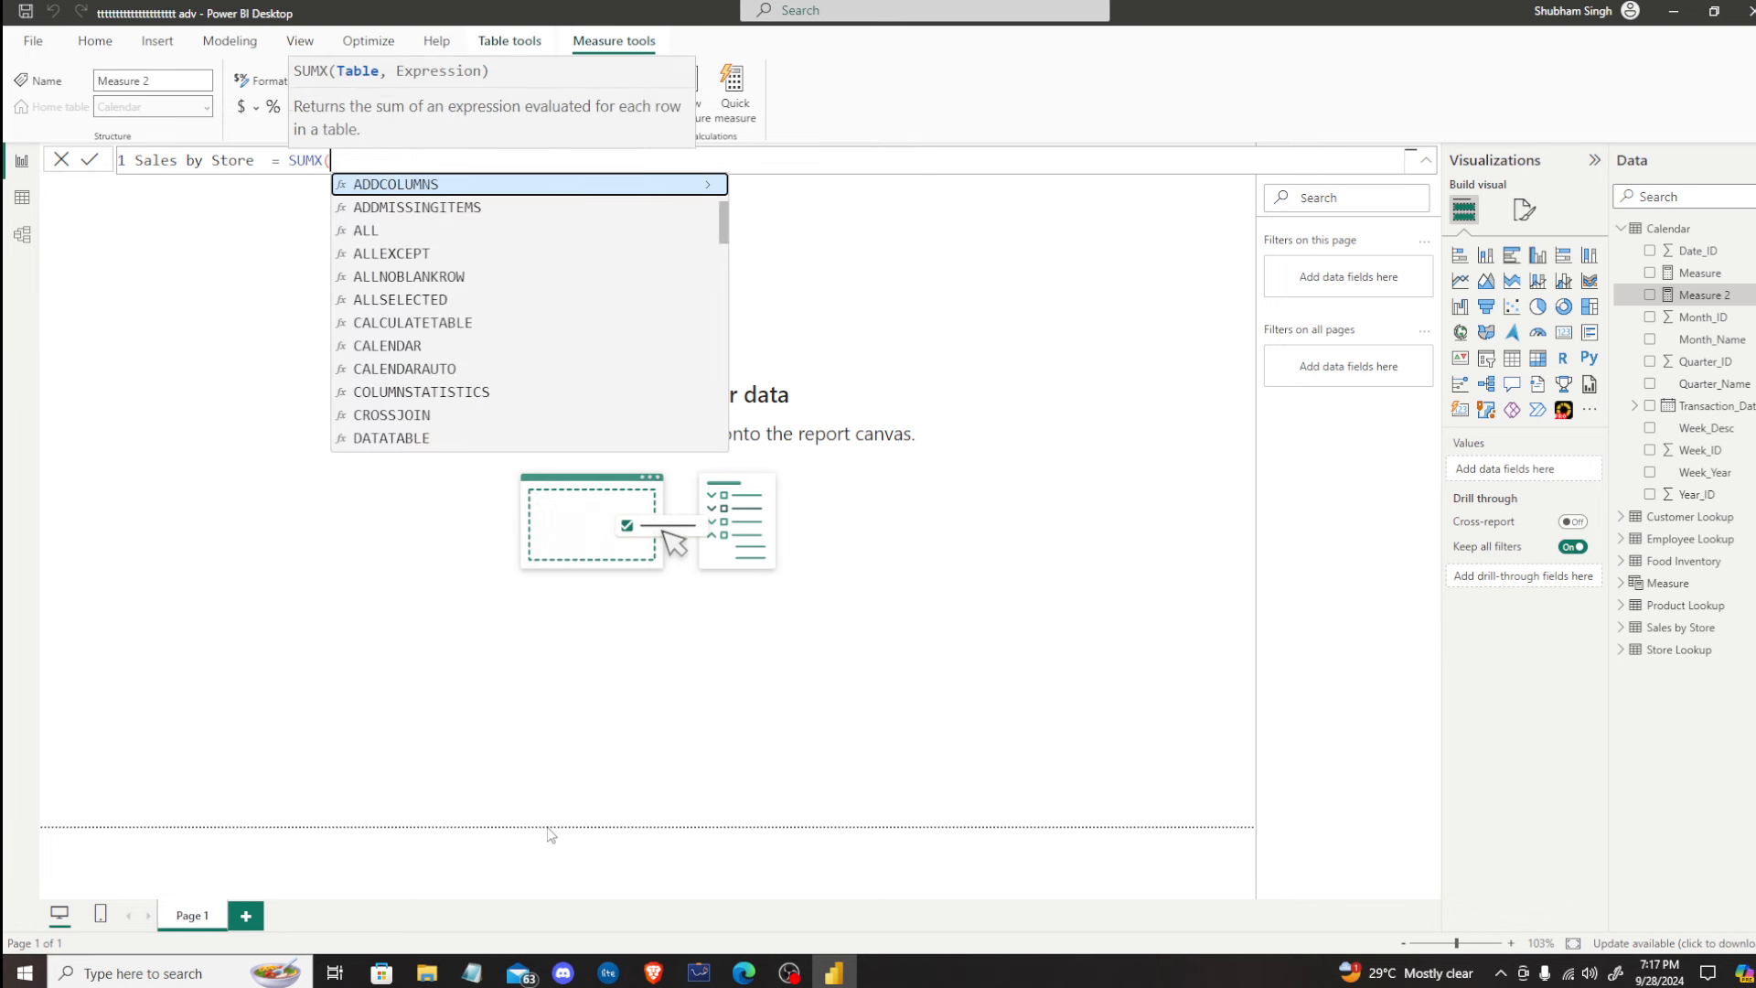
Step: Enter the 'Sales by Store' table as the first SUMX argument
{"action": "type", "text": "q"}
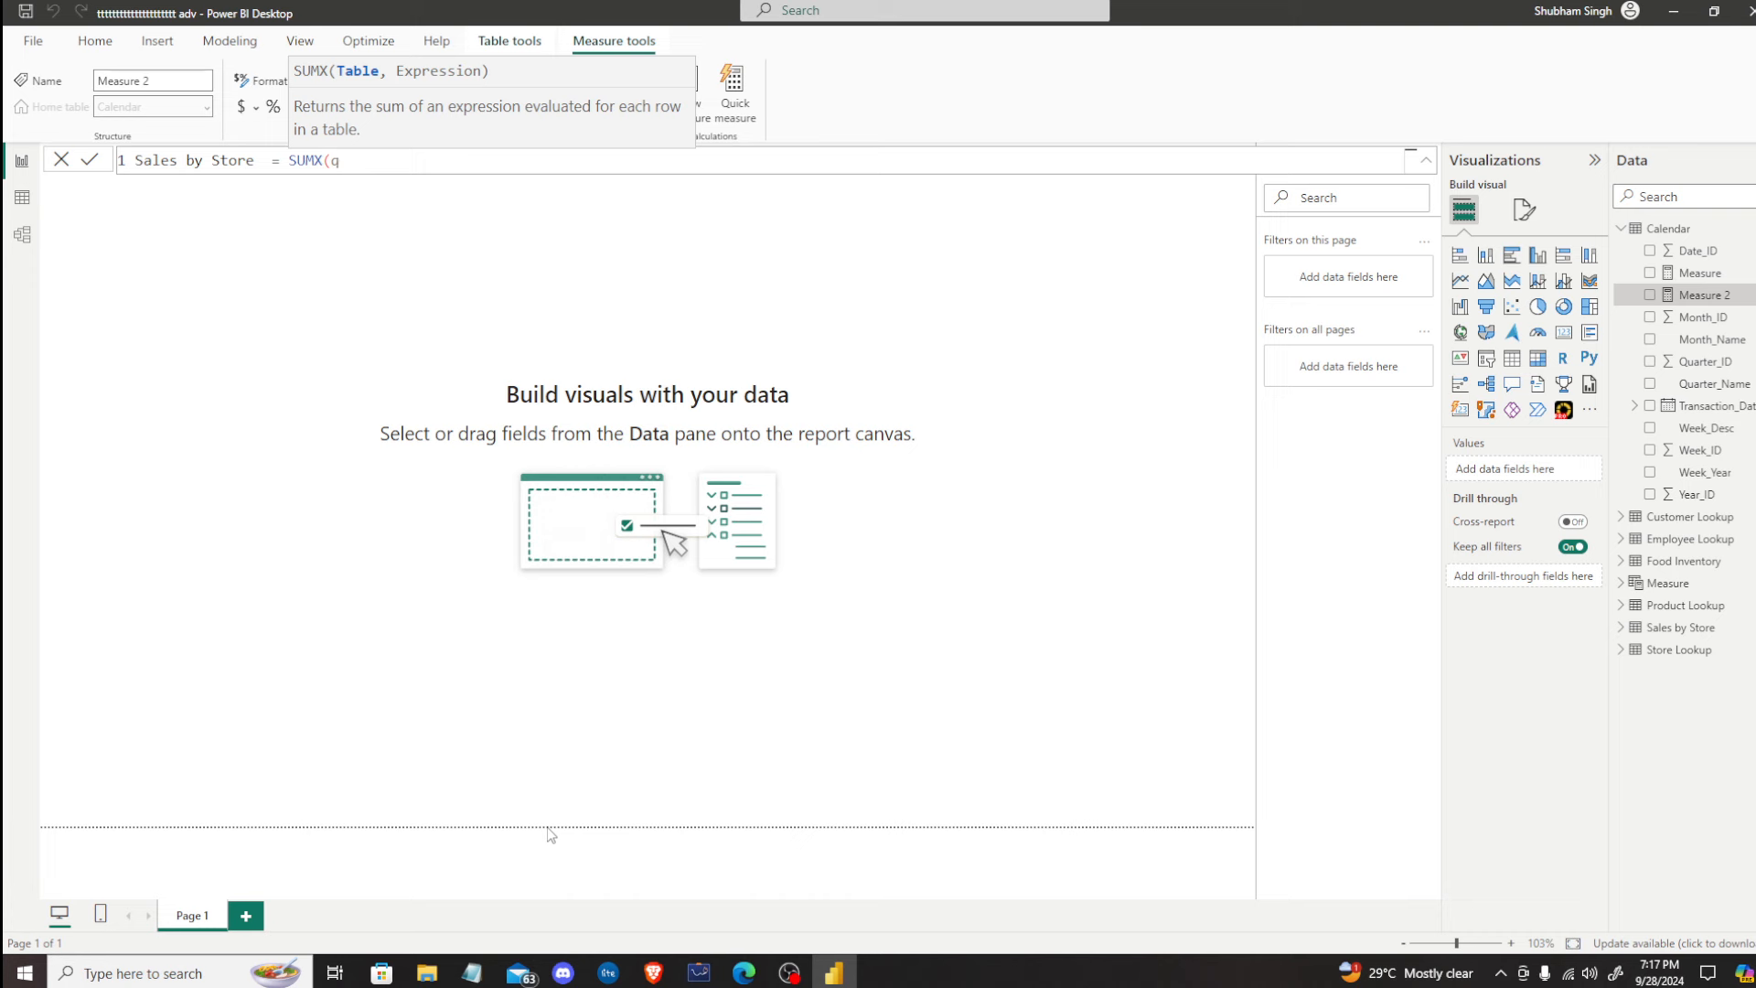
{"action": "type", "text": "uan"}
{"action": "key", "text": "BackSpace"}
{"action": "key", "text": "BackSpace"}
{"action": "key", "text": "BackSpace"}
{"action": "key", "text": "BackSpace"}
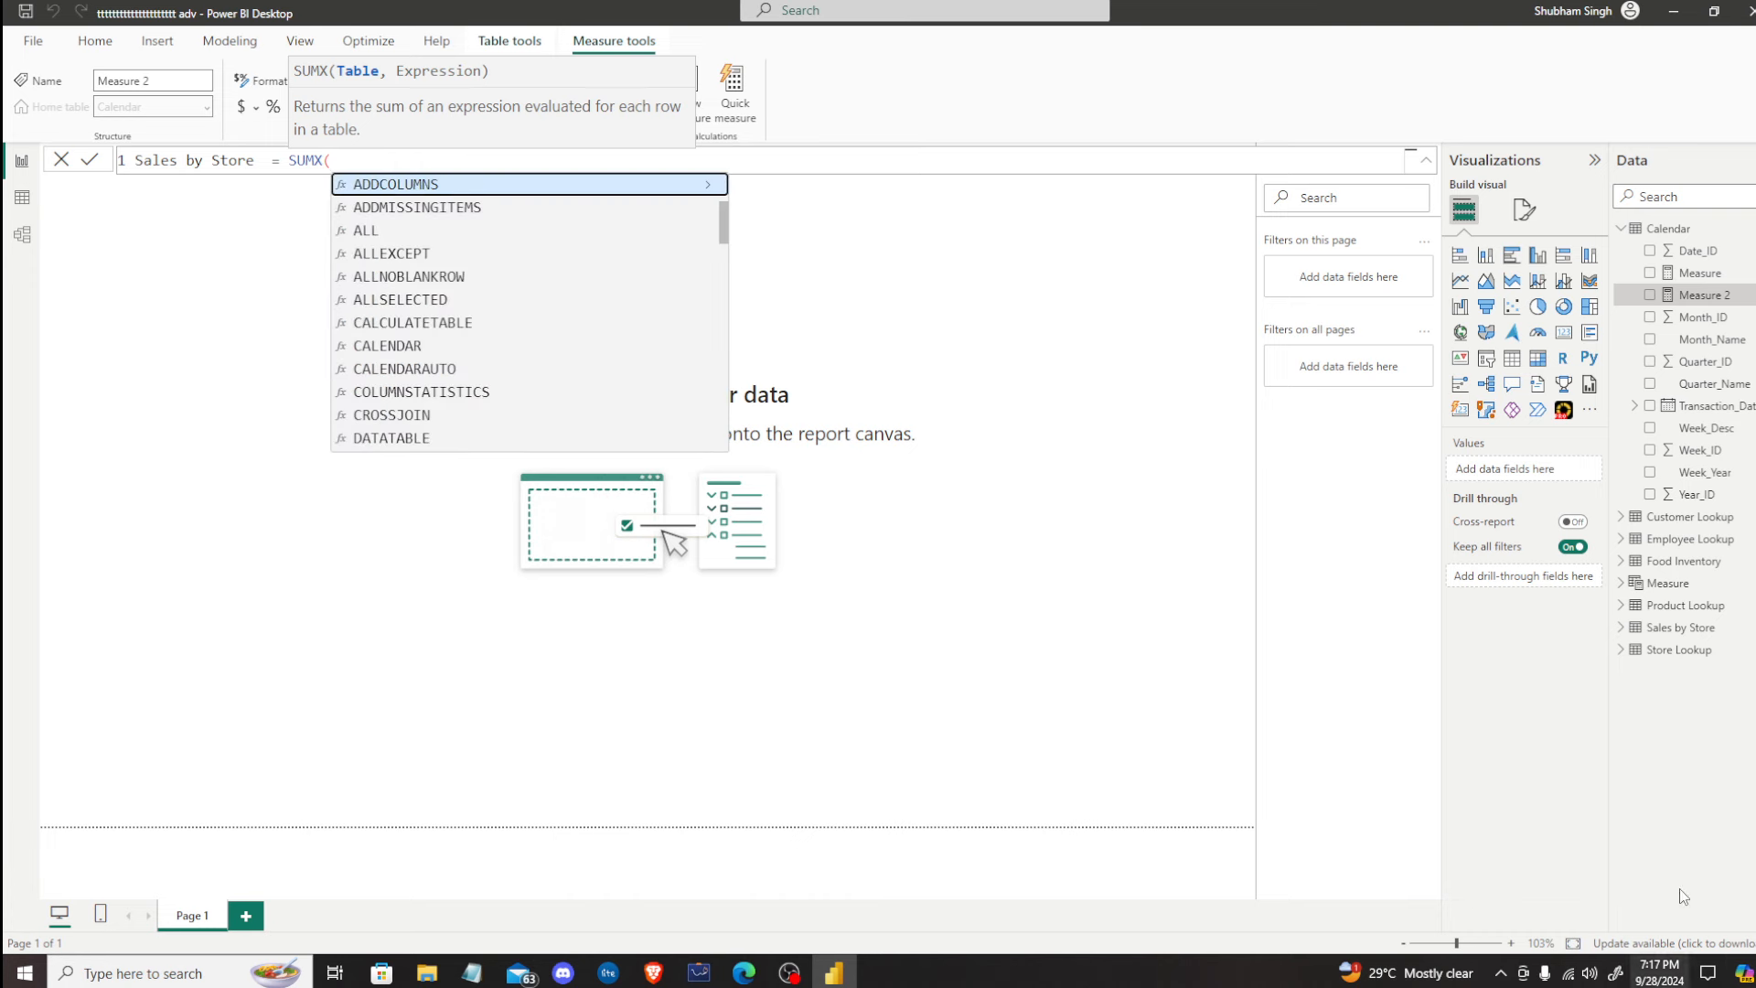
{"action": "type", "text": "sal"}
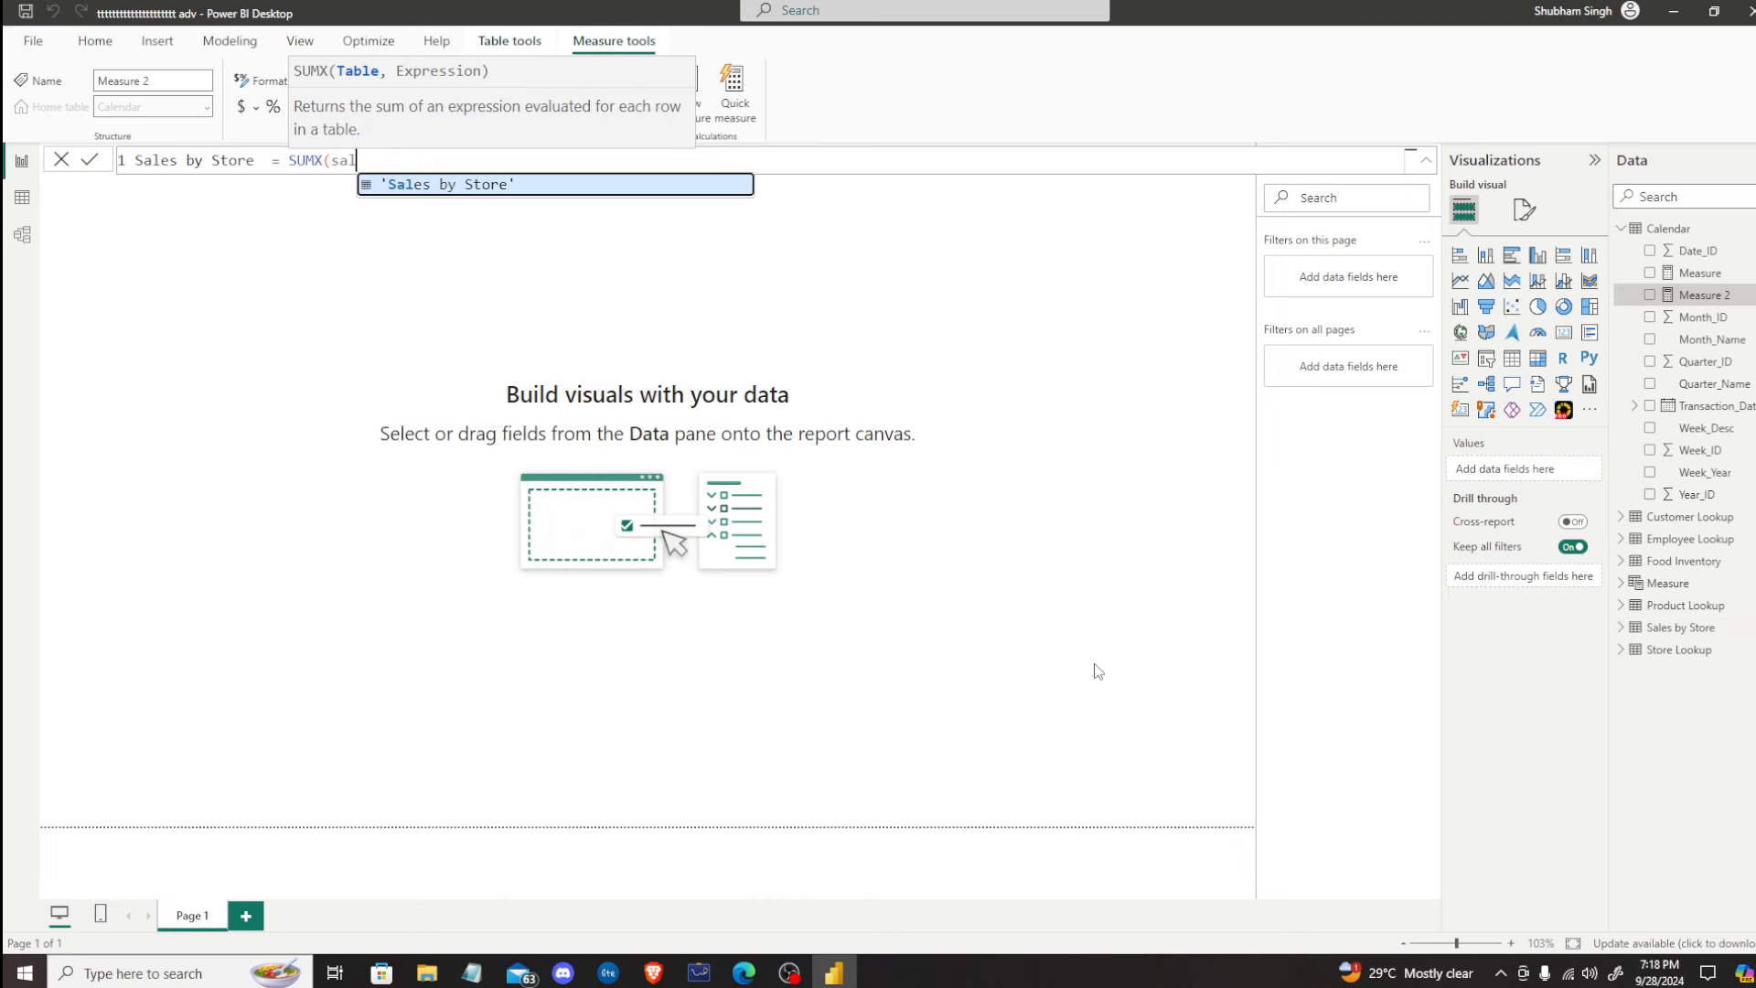
{"action": "key", "text": "Tab"}
{"action": "type", "text": ","}
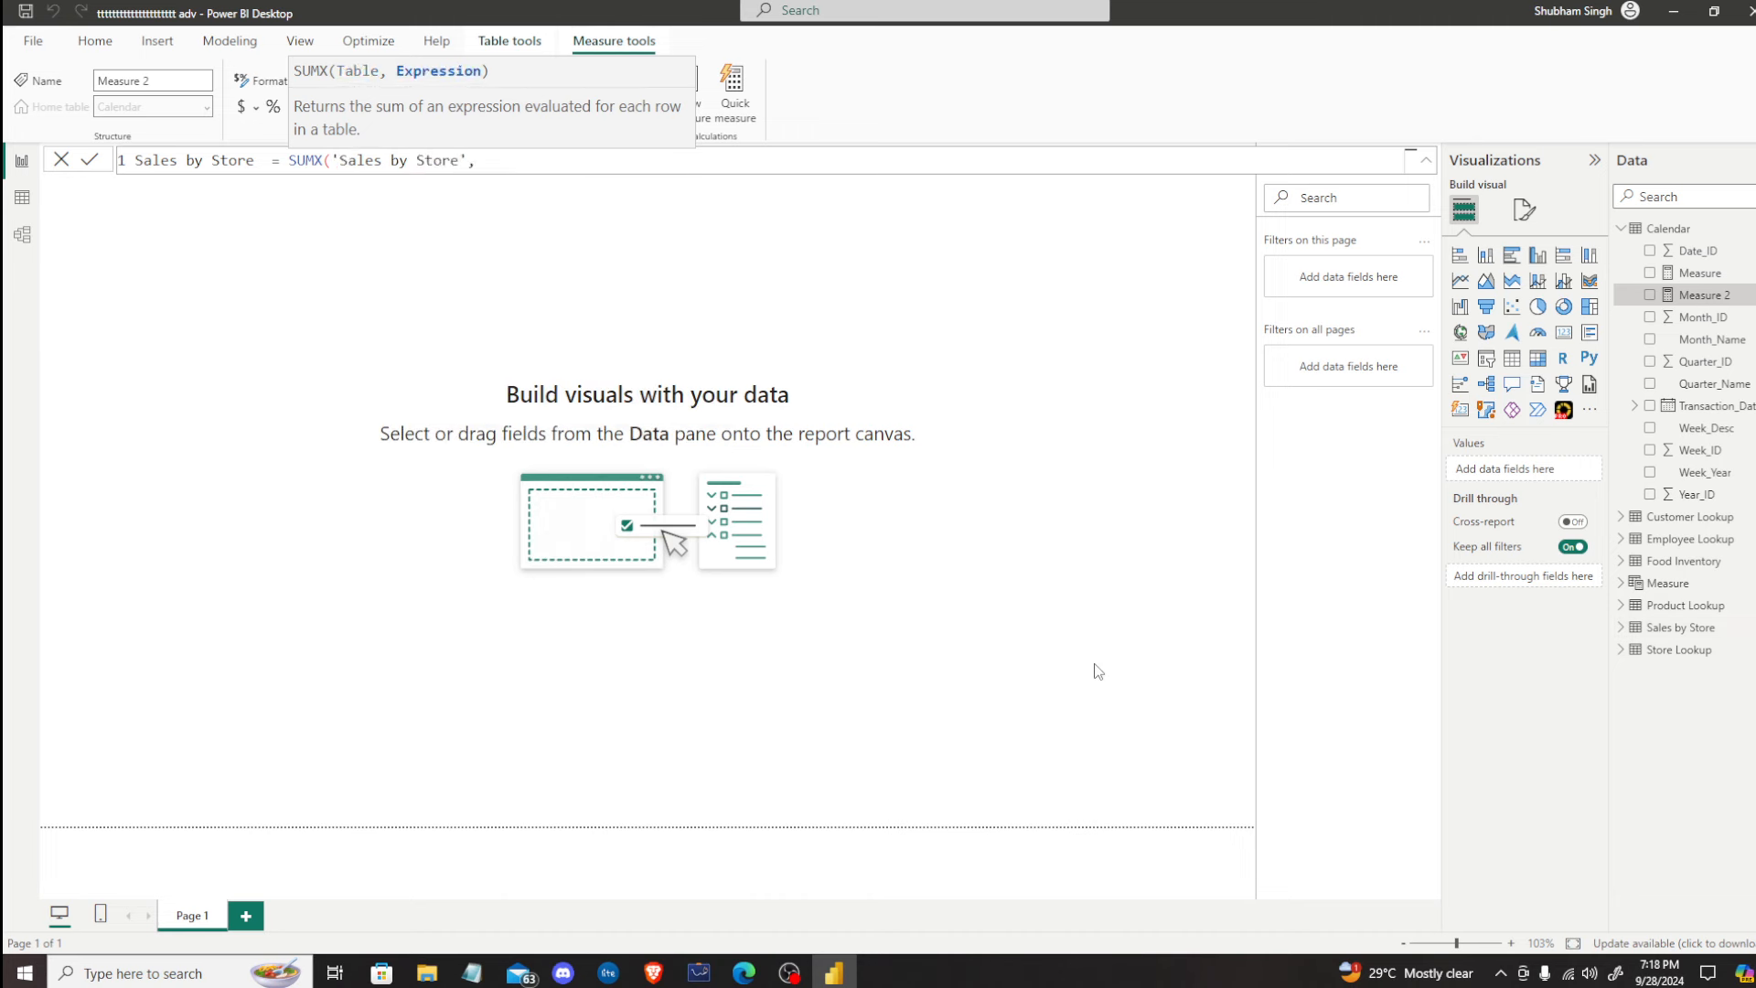
Step: Complete the SUMX expression with 'Sales by Store'[quantity_sold]*'Sales by Store'[unit_price] and commit the measure
{"action": "type", "text": "q"}
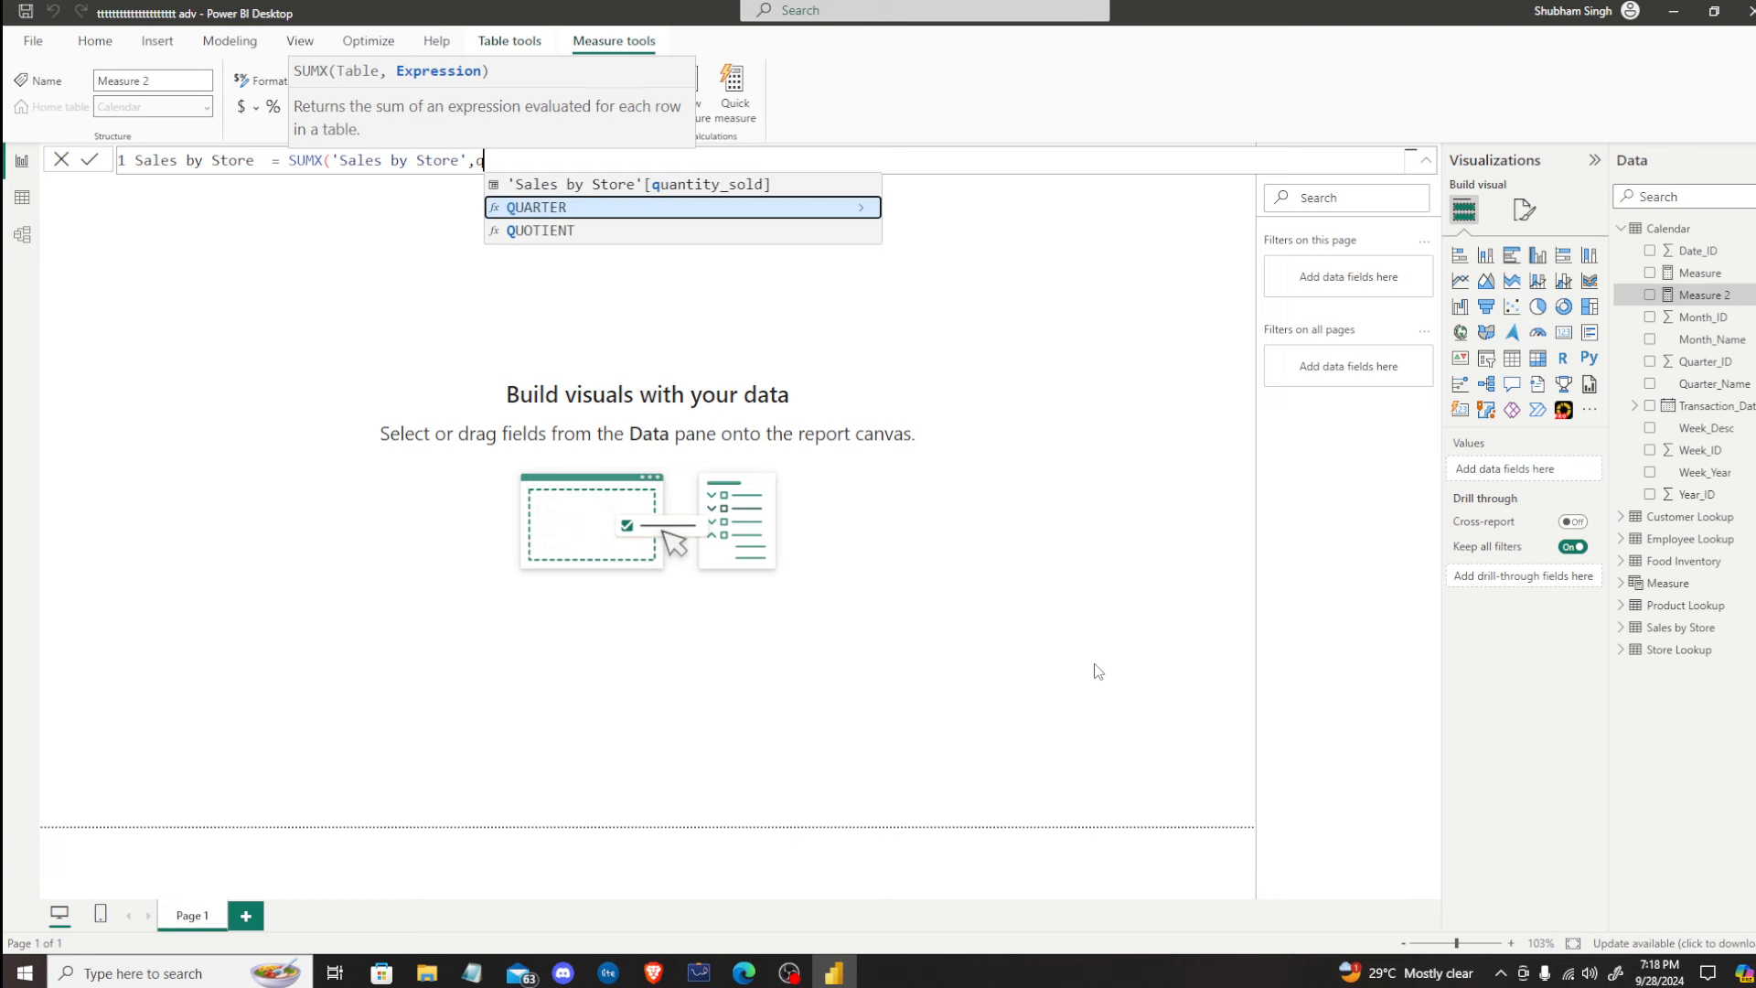
{"action": "left_click", "coordinate": [736, 188]}
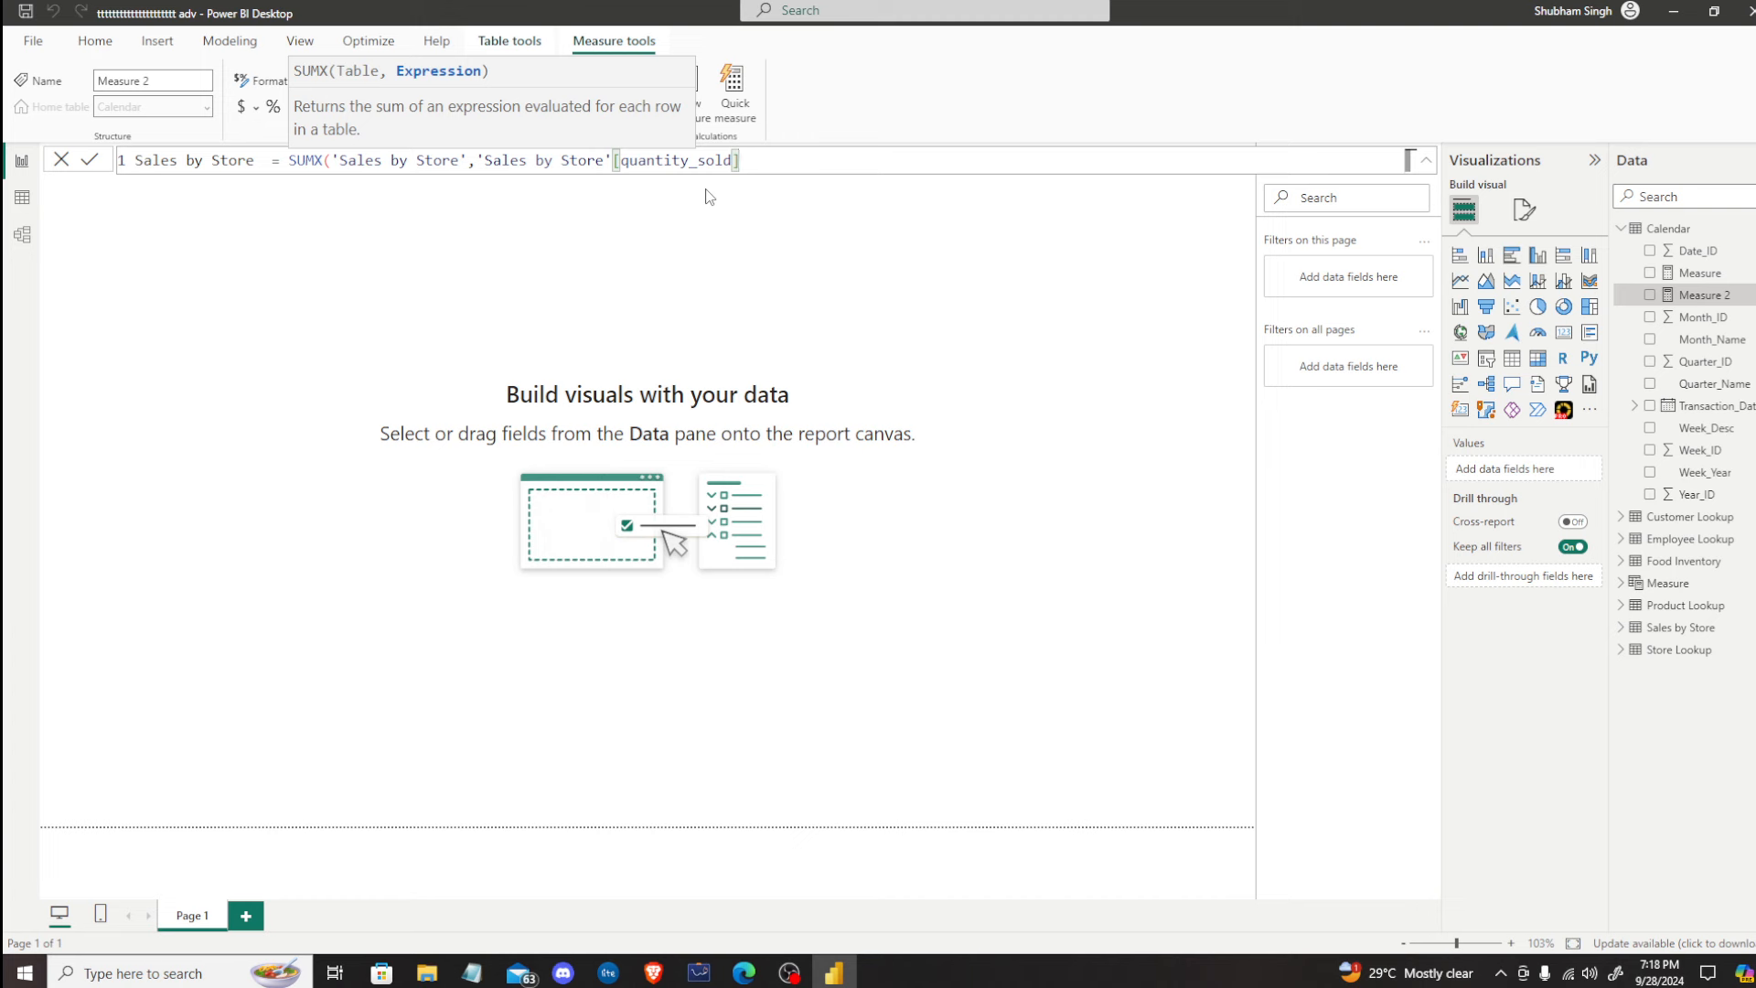
{"action": "type", "text": "*uni"}
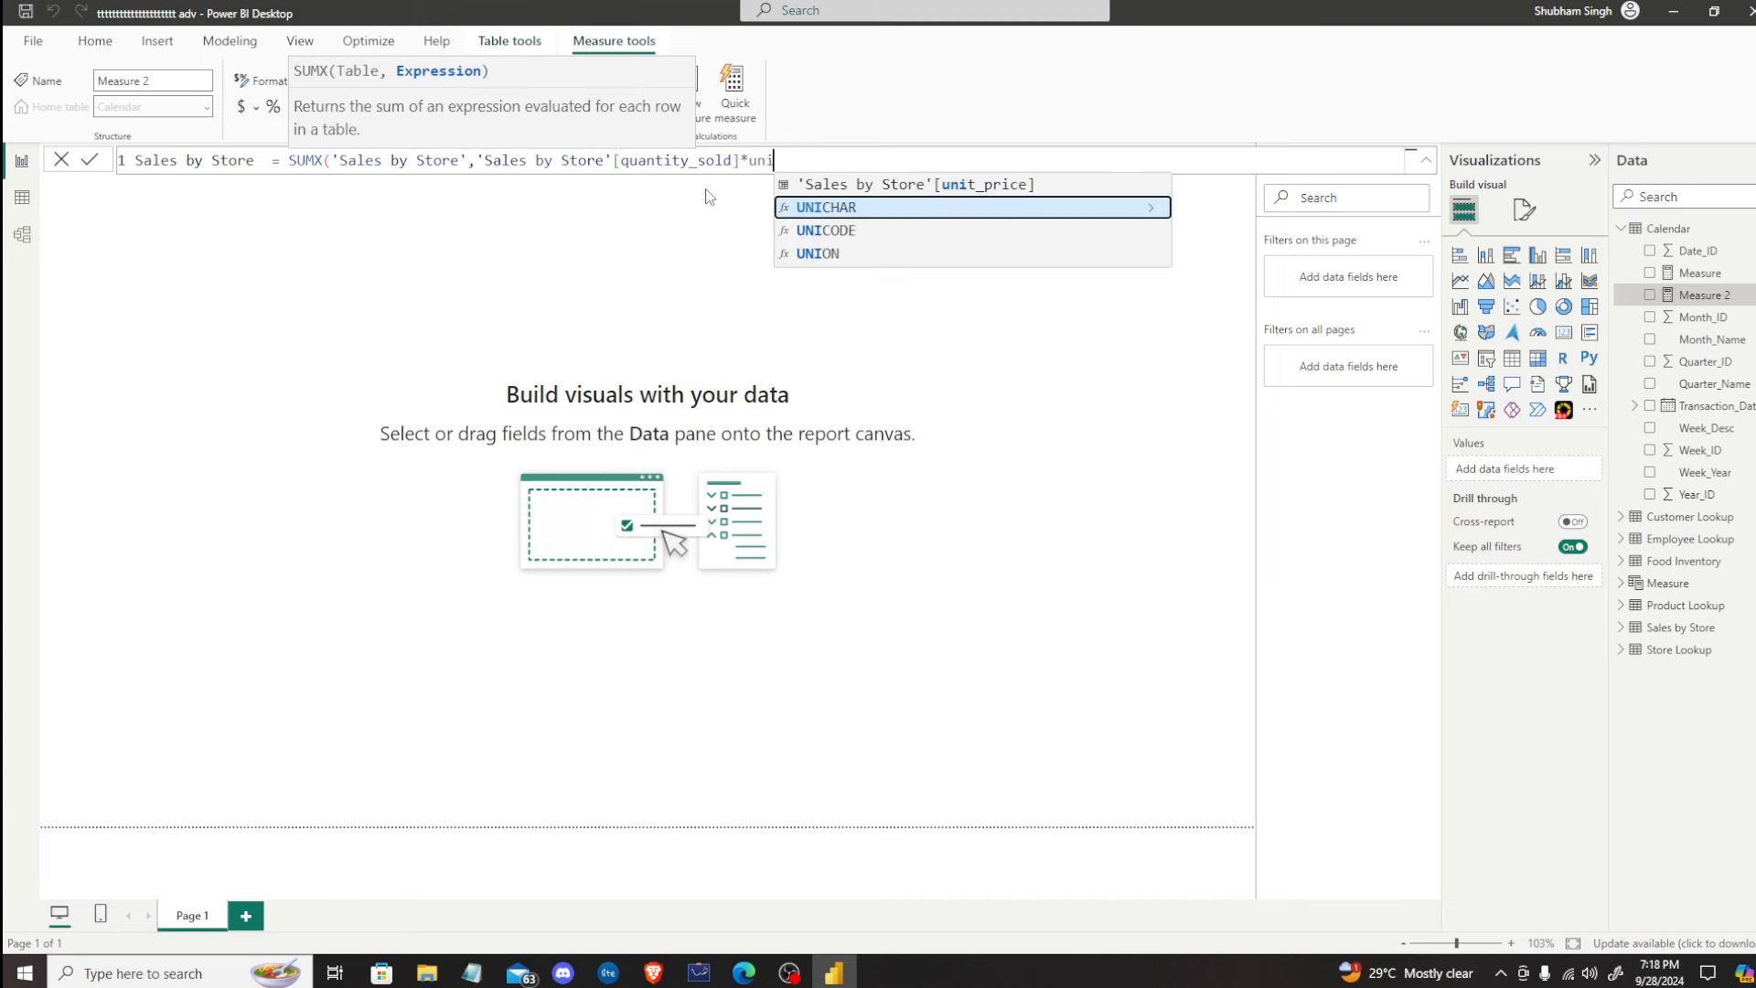
{"action": "left_click", "coordinate": [1038, 185]}
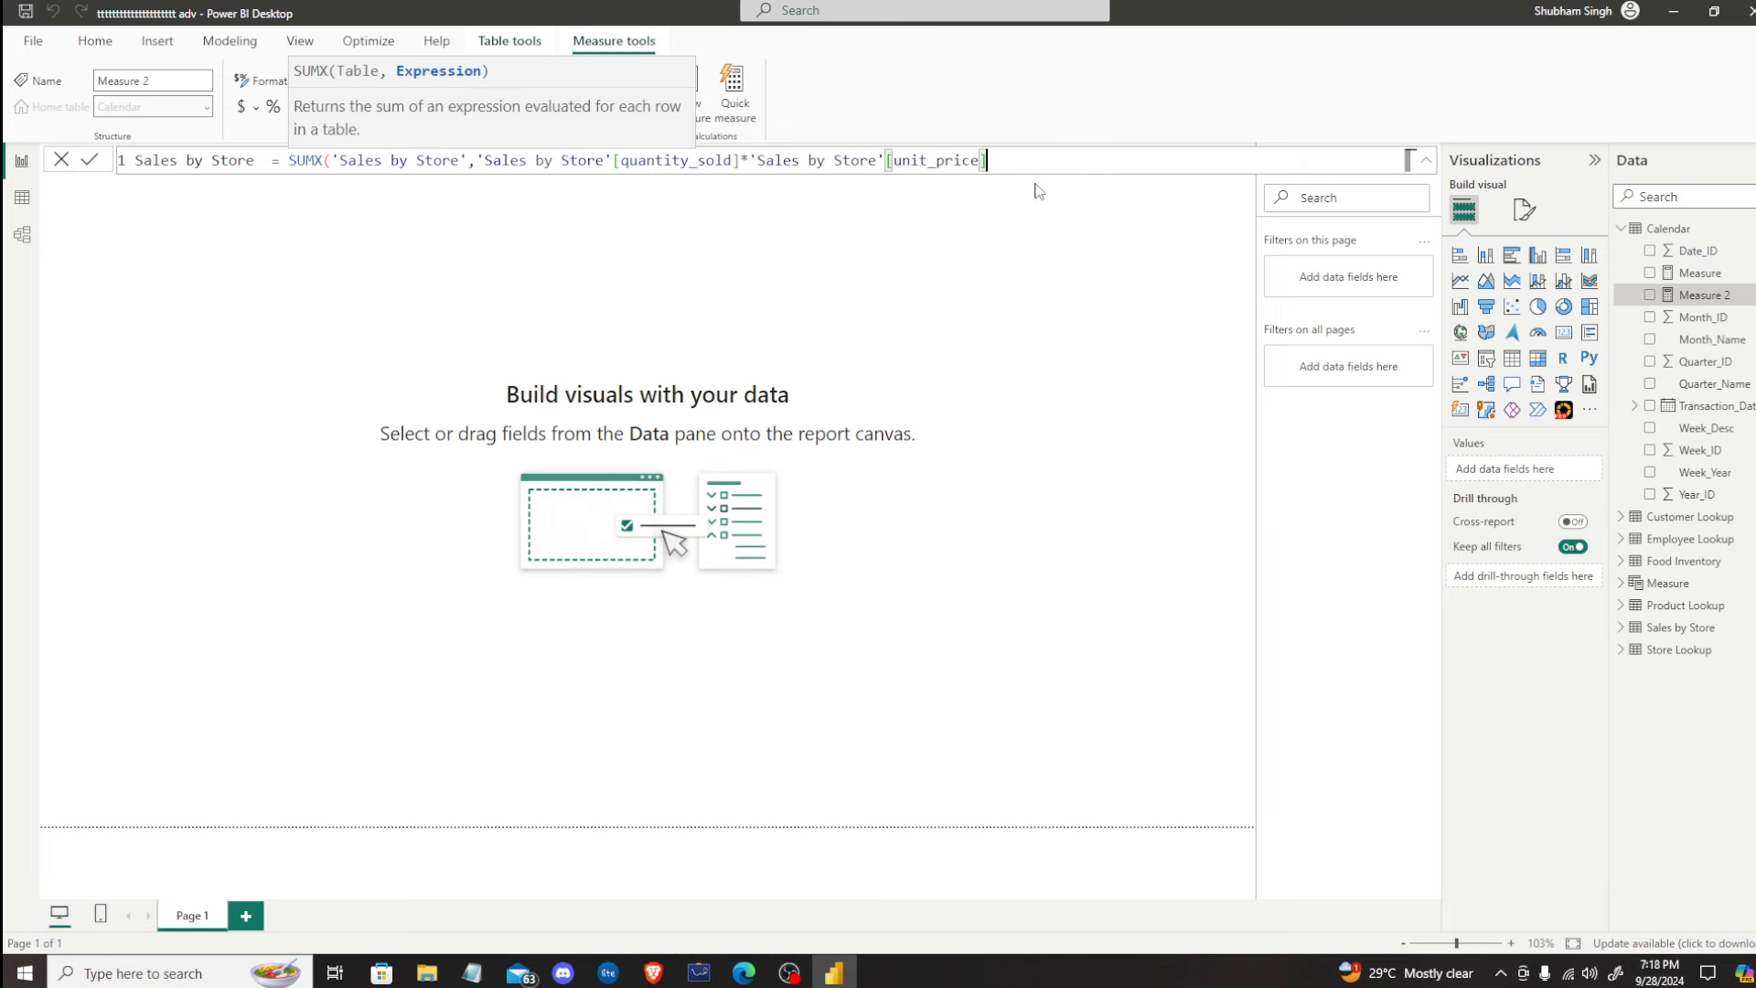
{"action": "type", "text": ")"}
{"action": "key", "text": "Return"}
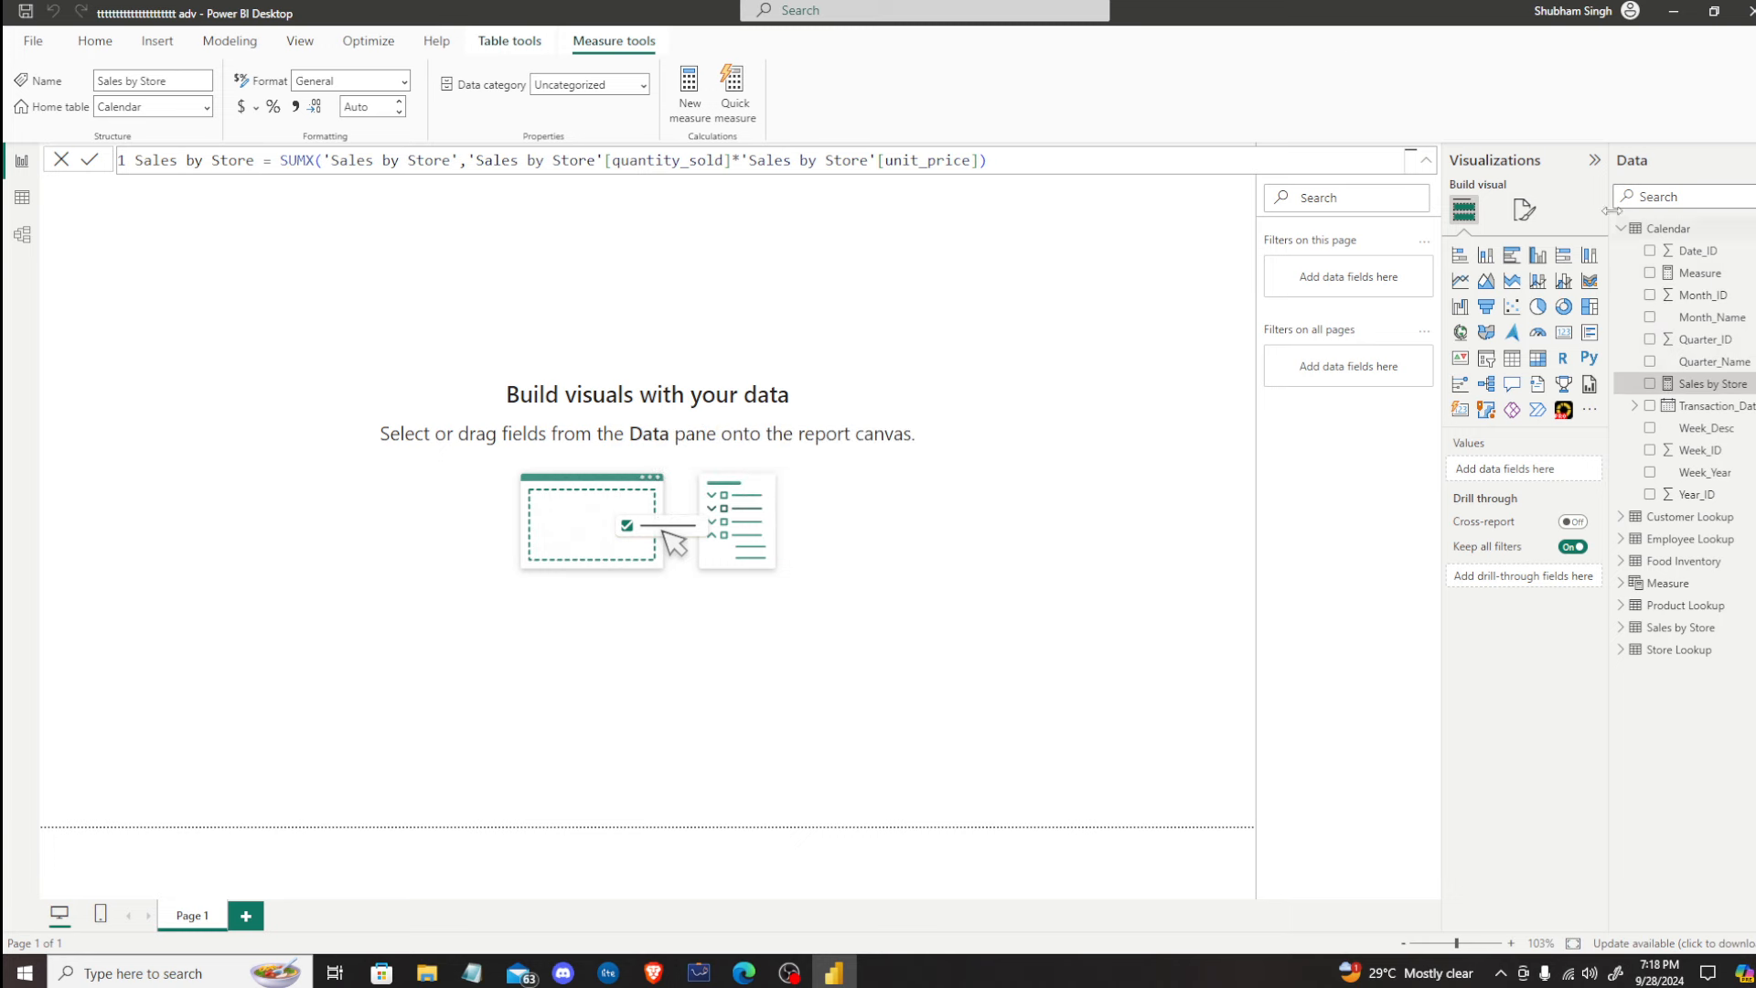
Step: Change the Sales by Store measure's home table to Measure and collapse the Calendar table's field list
{"action": "left_click", "coordinate": [1623, 629]}
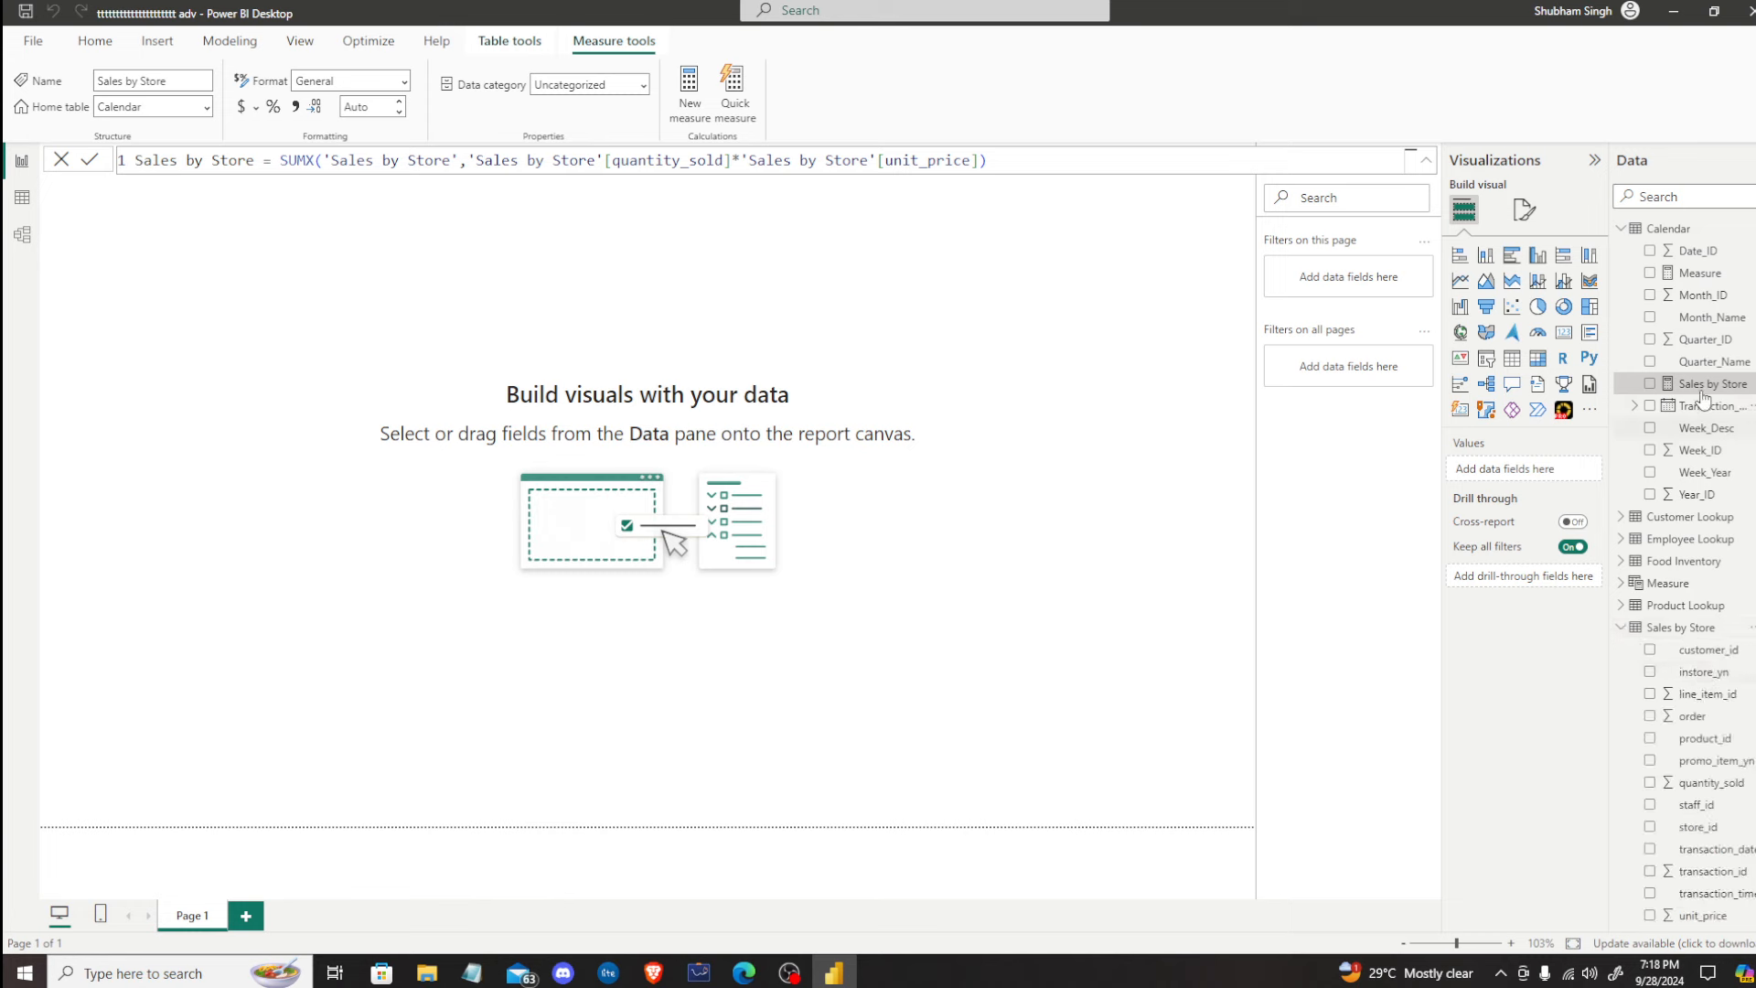
{"action": "left_click", "coordinate": [1622, 628]}
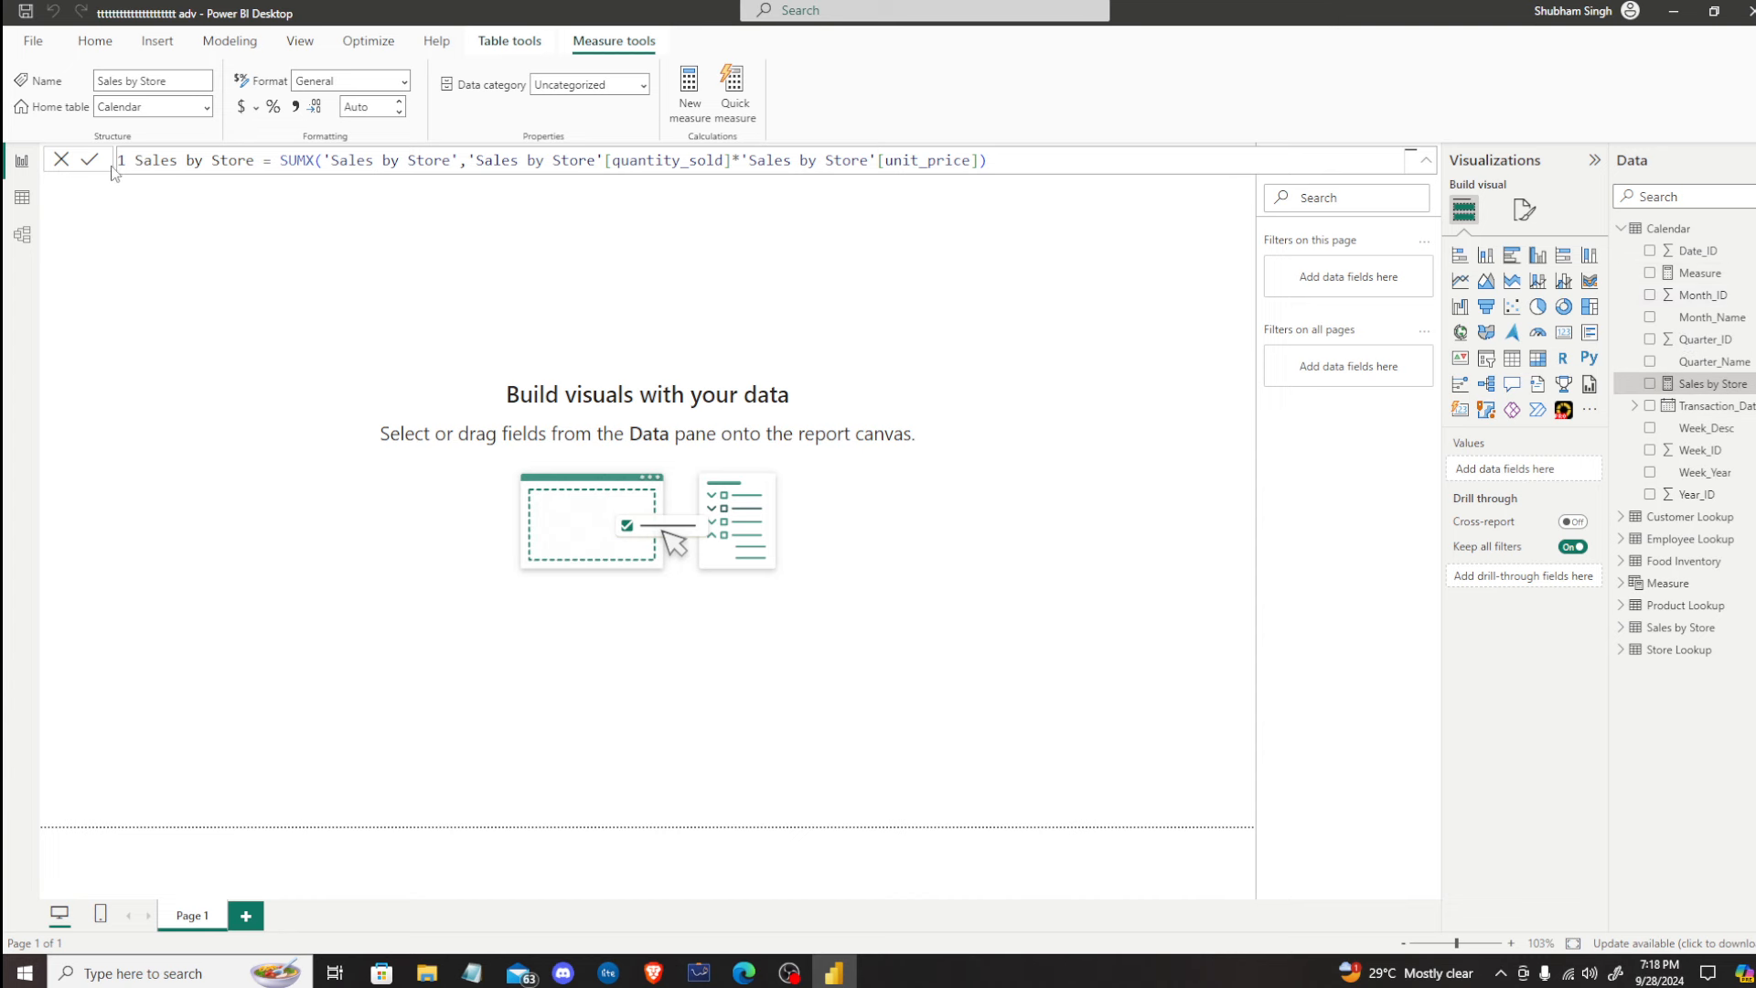
{"action": "left_click", "coordinate": [206, 107]}
{"action": "left_click", "coordinate": [147, 237]}
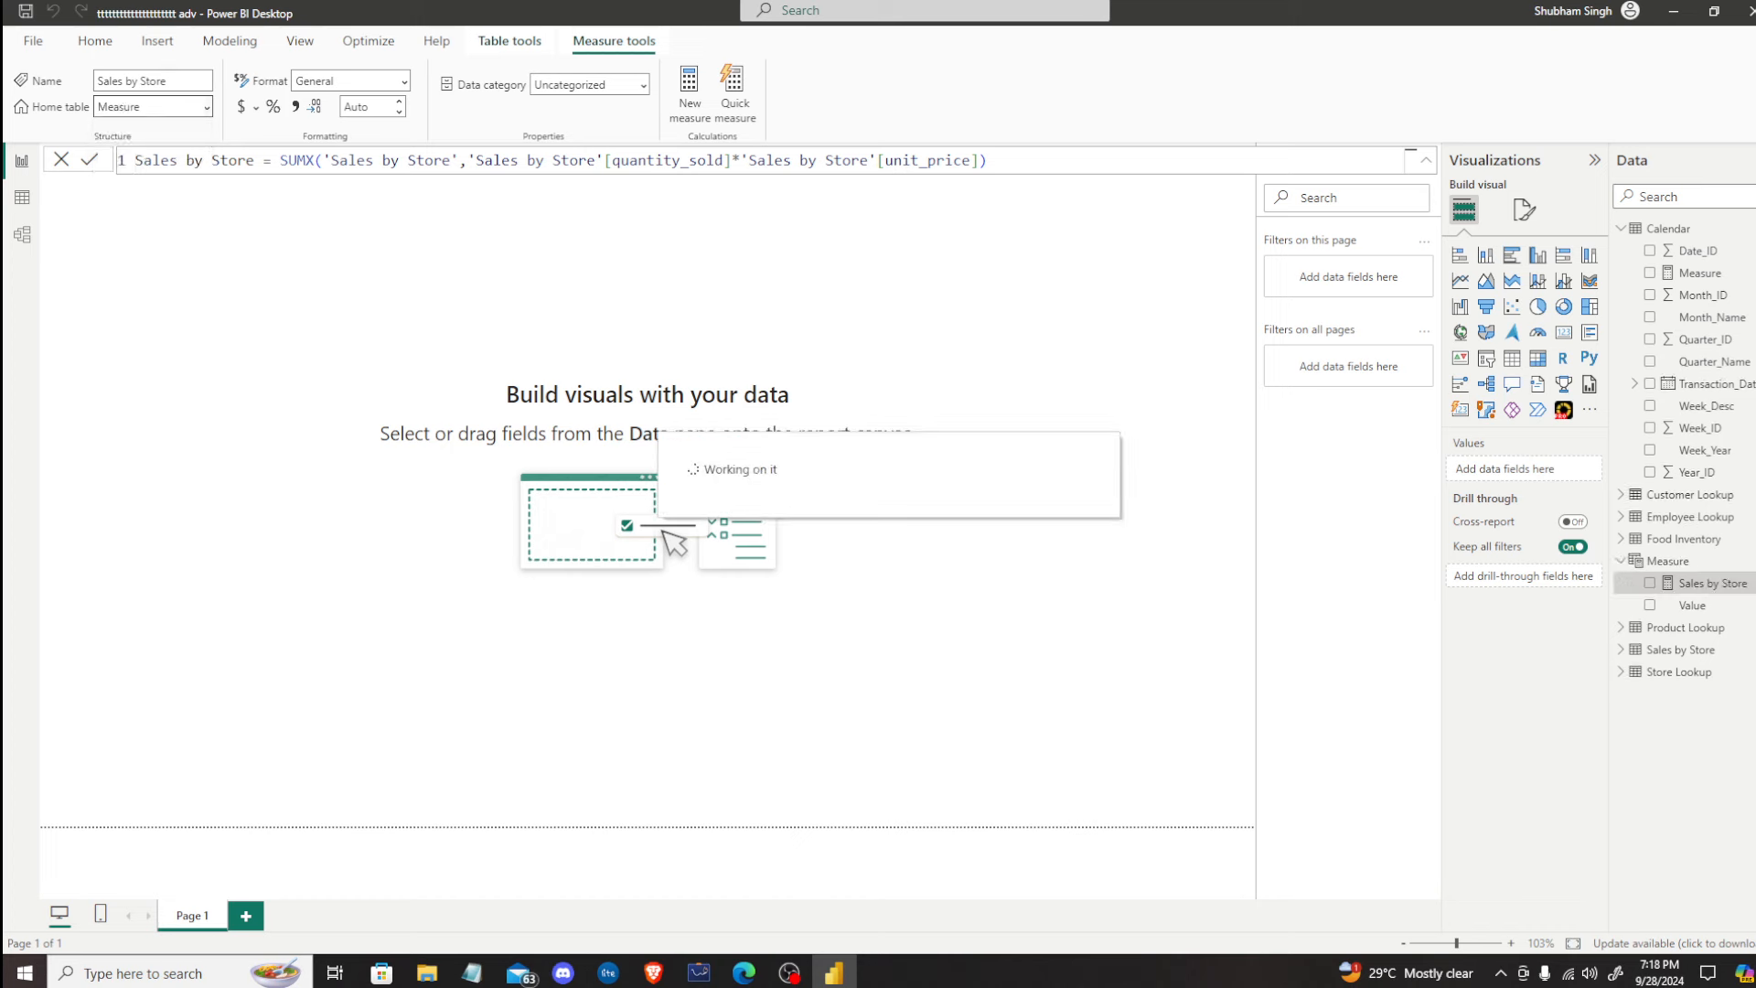
{"action": "left_click", "coordinate": [1621, 229]}
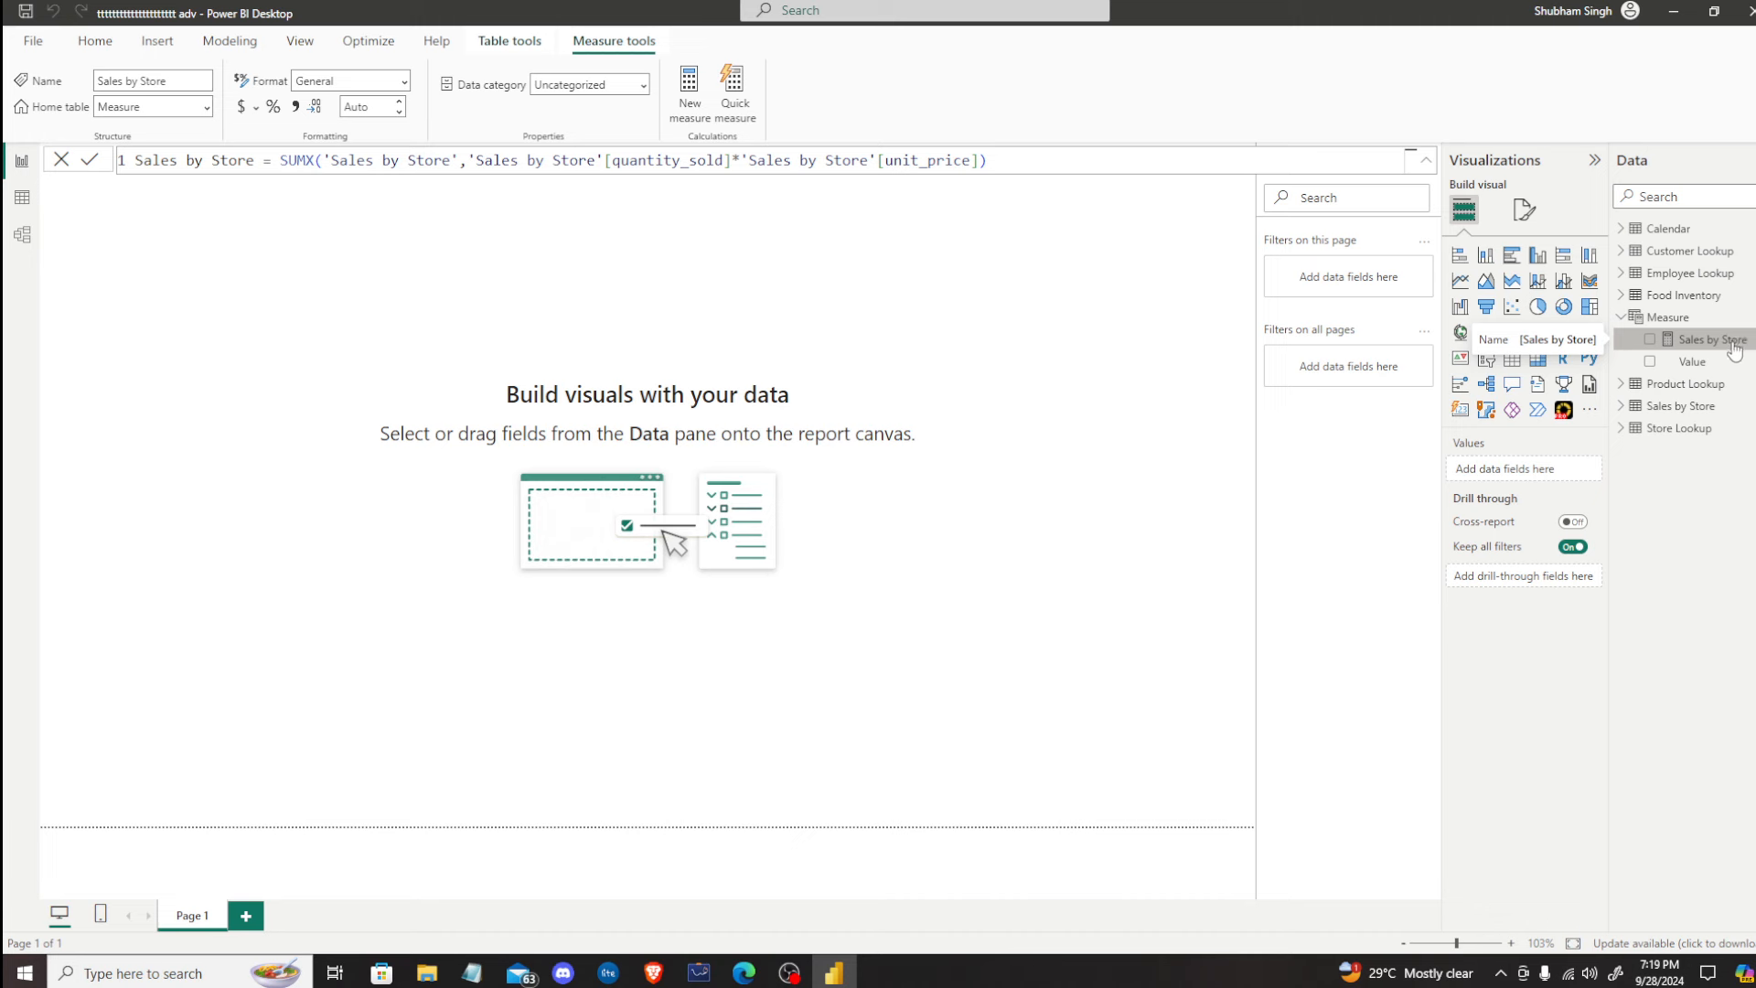
Step: Switch to the course PDF in Edge and draw pen ticks by the Enter Data and placeholder/Name notes on the dedicated measure tables page
{"action": "left_click", "coordinate": [1689, 5]}
{"action": "scroll", "coordinate": [926, 549], "scroll_direction": "down", "scroll_amount": 5}
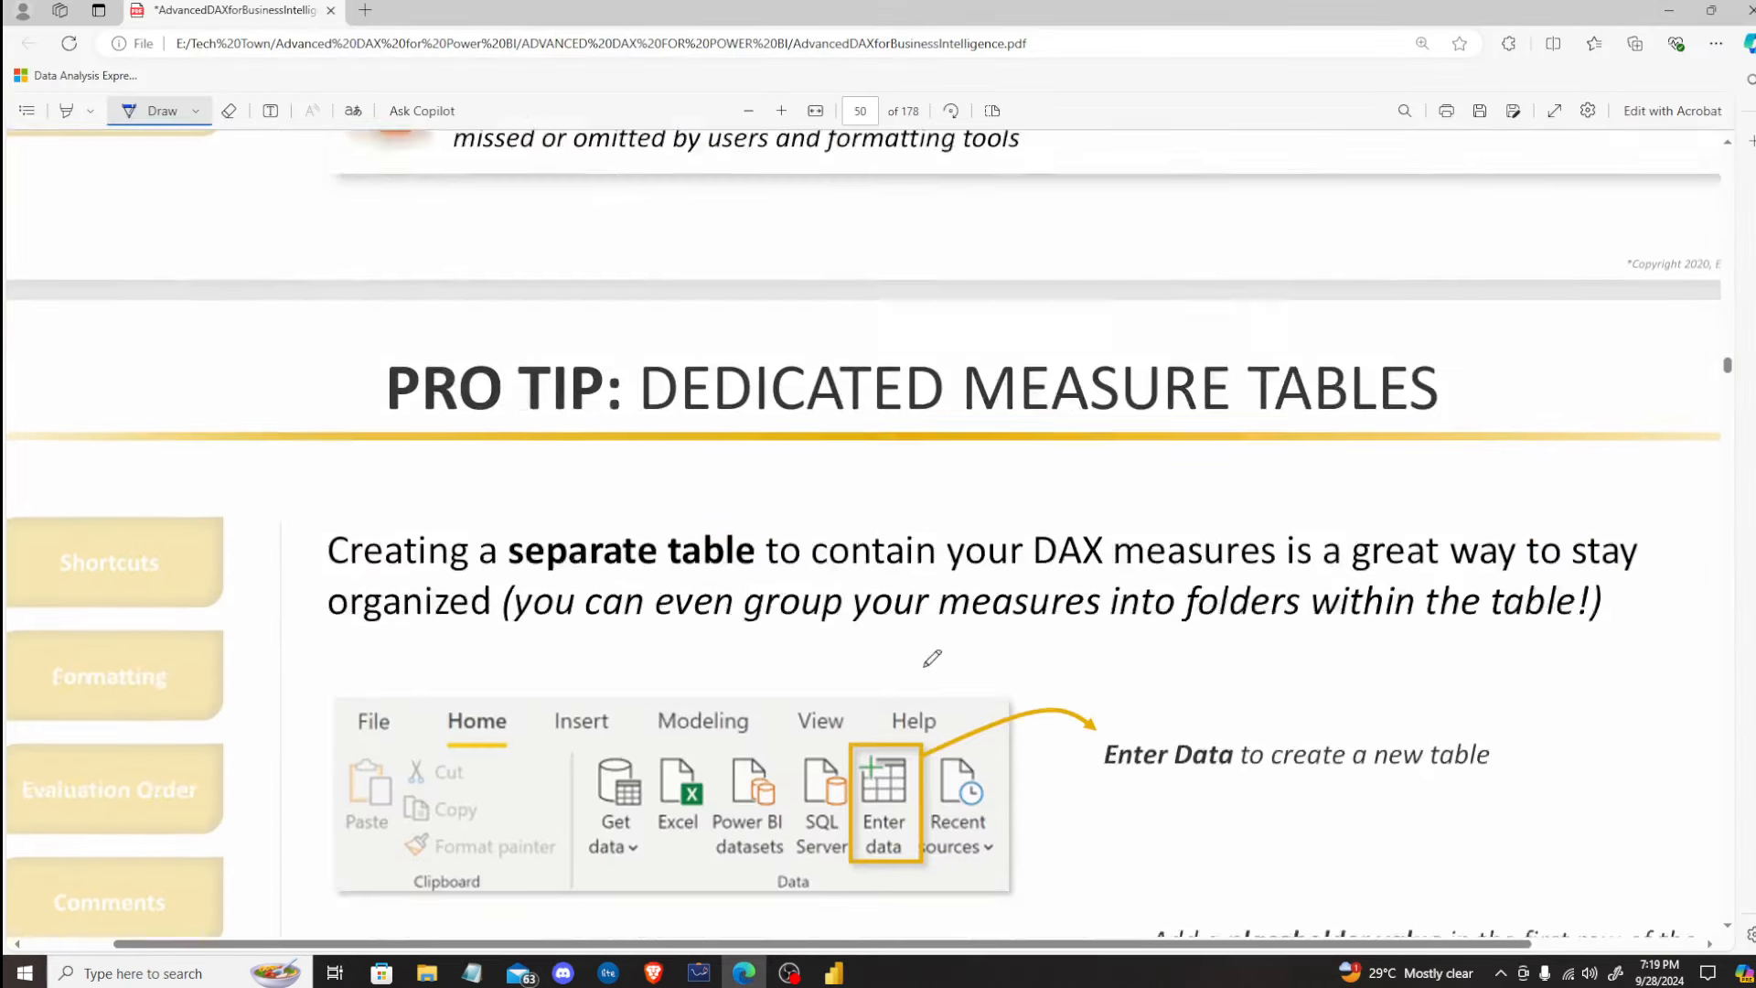
{"action": "scroll", "coordinate": [924, 645], "scroll_direction": "down", "scroll_amount": 1}
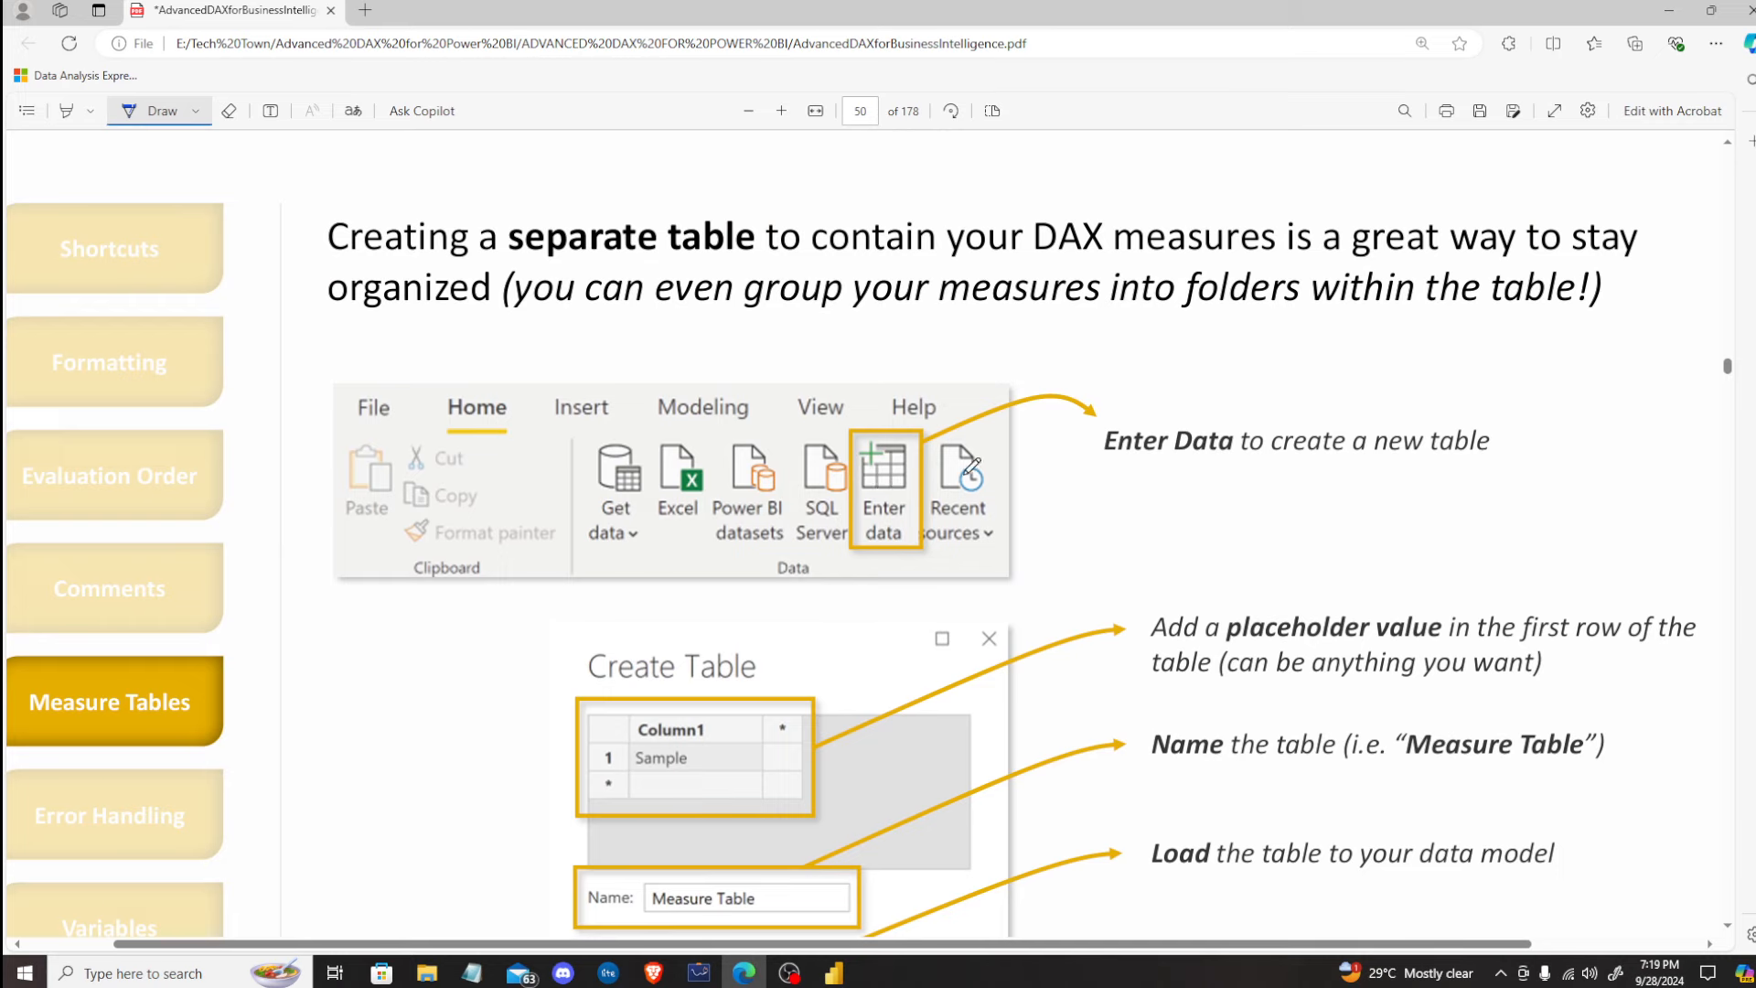
{"action": "left_click_drag", "start_coordinate": [1162, 499], "coordinate": [1304, 449]}
{"action": "scroll", "coordinate": [1023, 643], "scroll_direction": "down", "scroll_amount": 3}
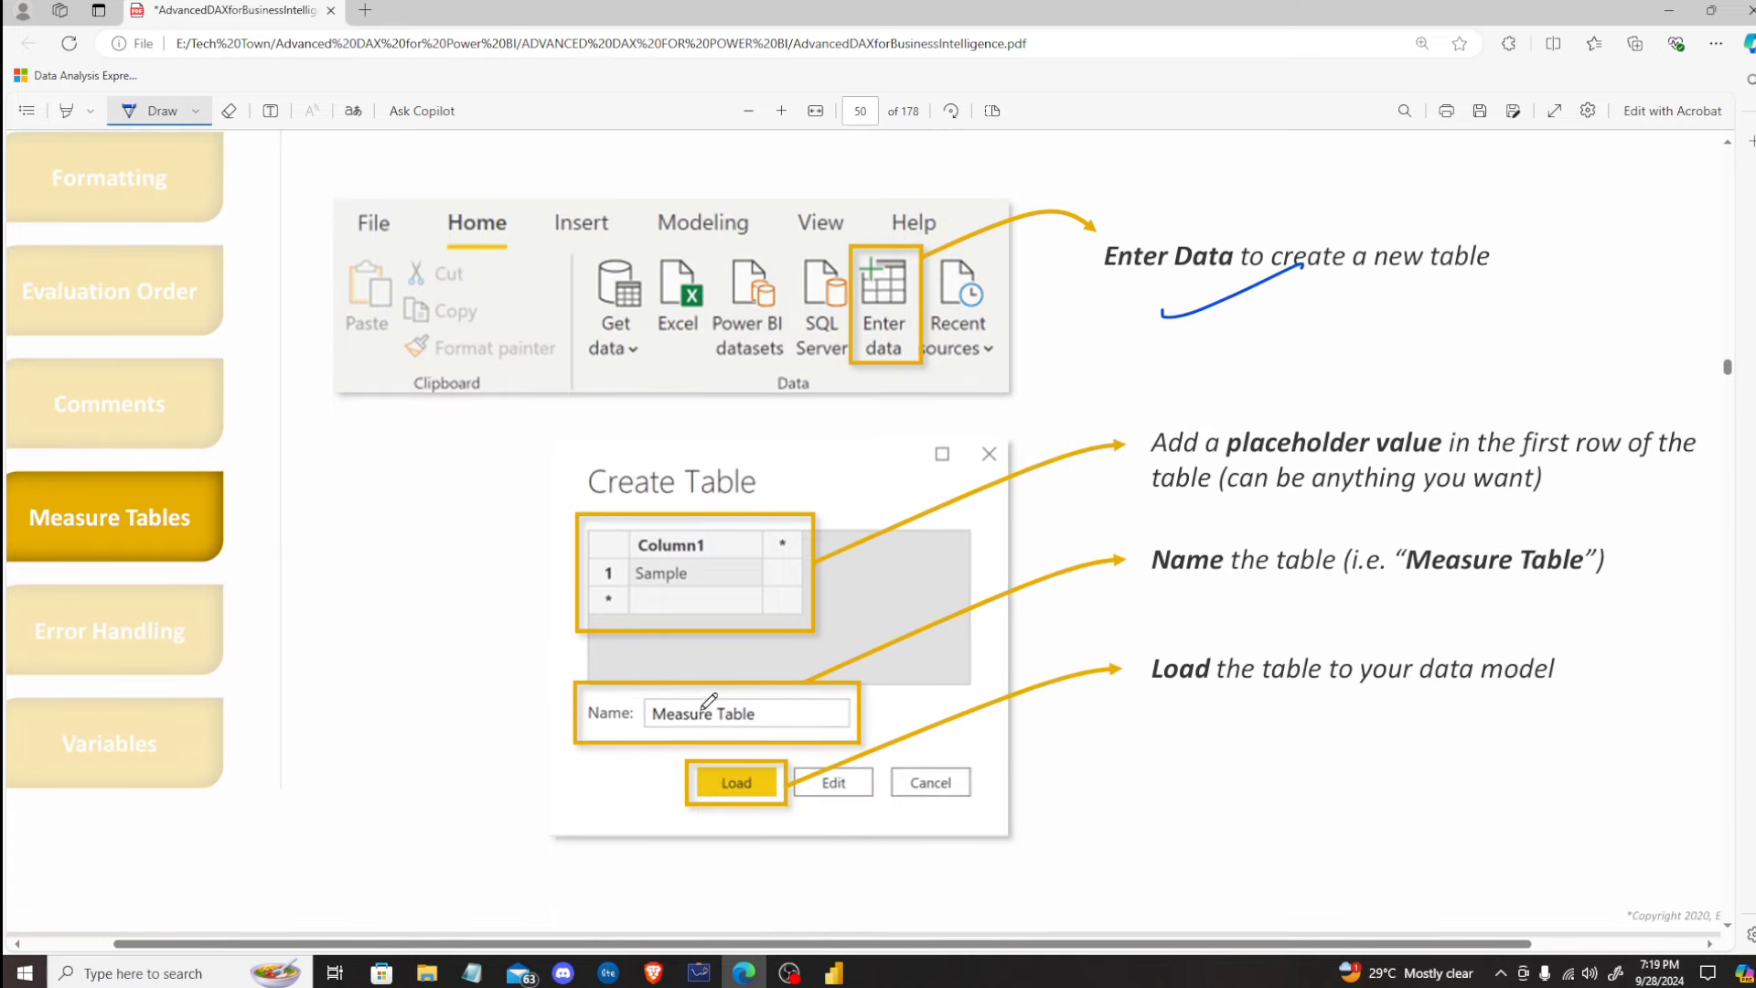
{"action": "scroll", "coordinate": [1052, 545], "scroll_direction": "down", "scroll_amount": 8}
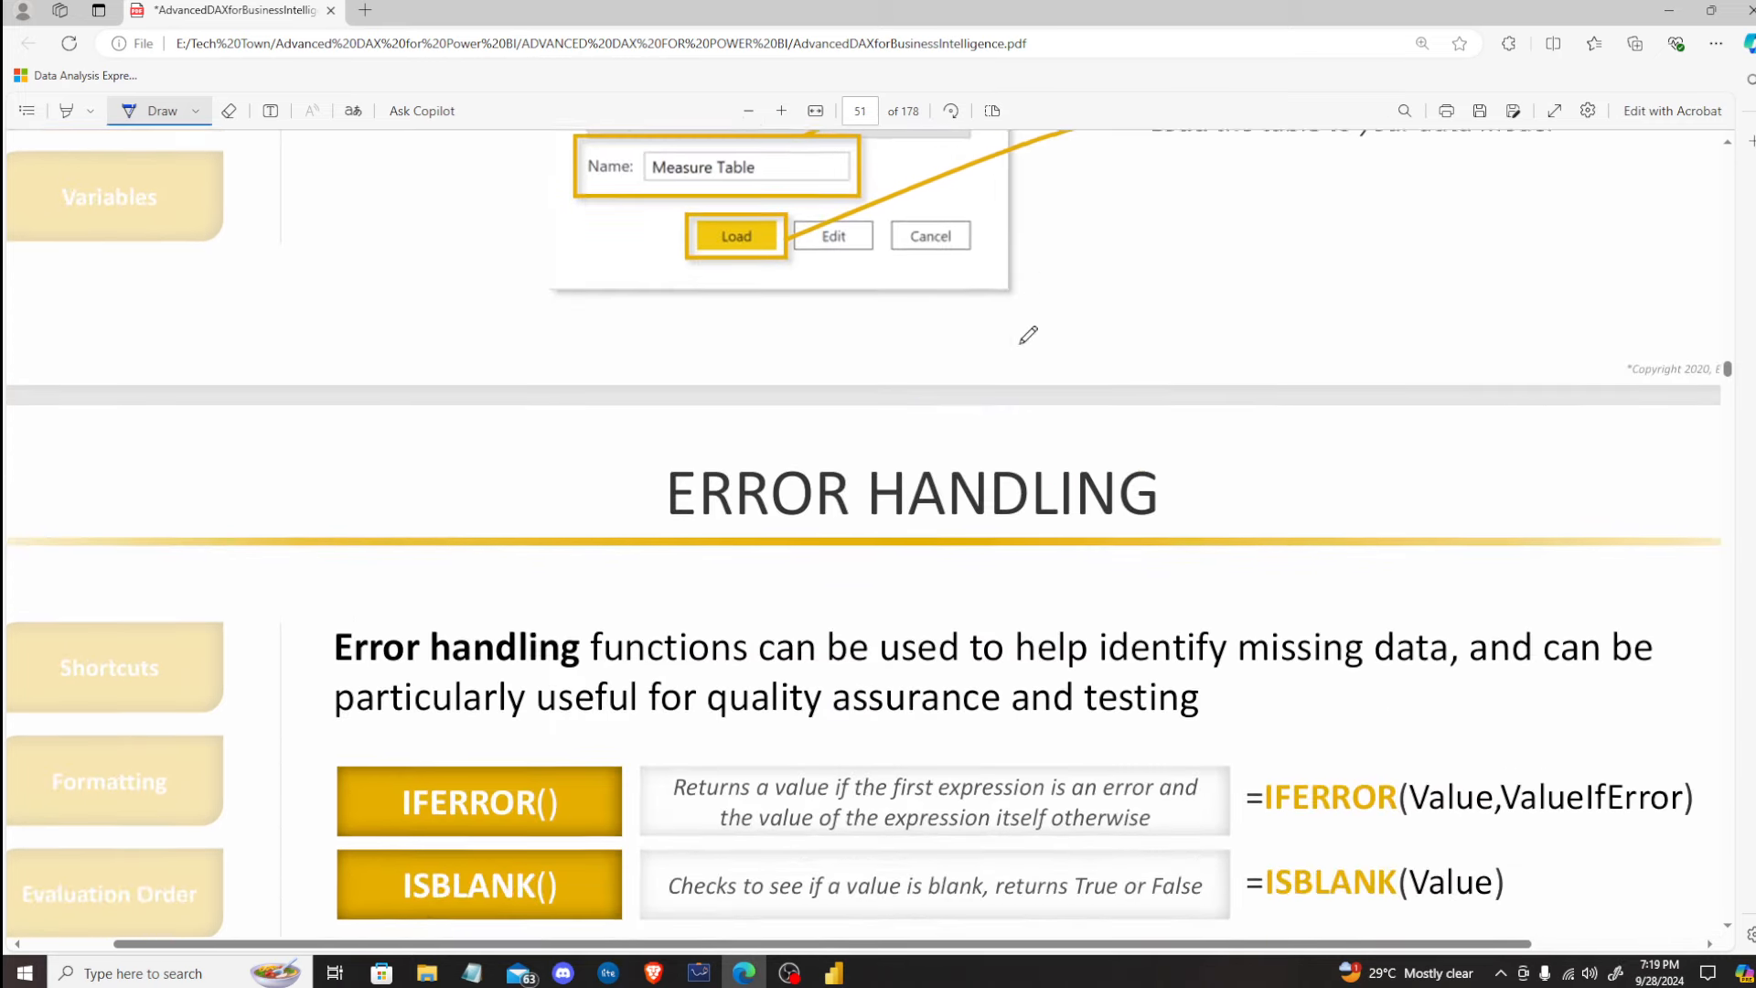
{"action": "scroll", "coordinate": [1186, 383], "scroll_direction": "up", "scroll_amount": 5}
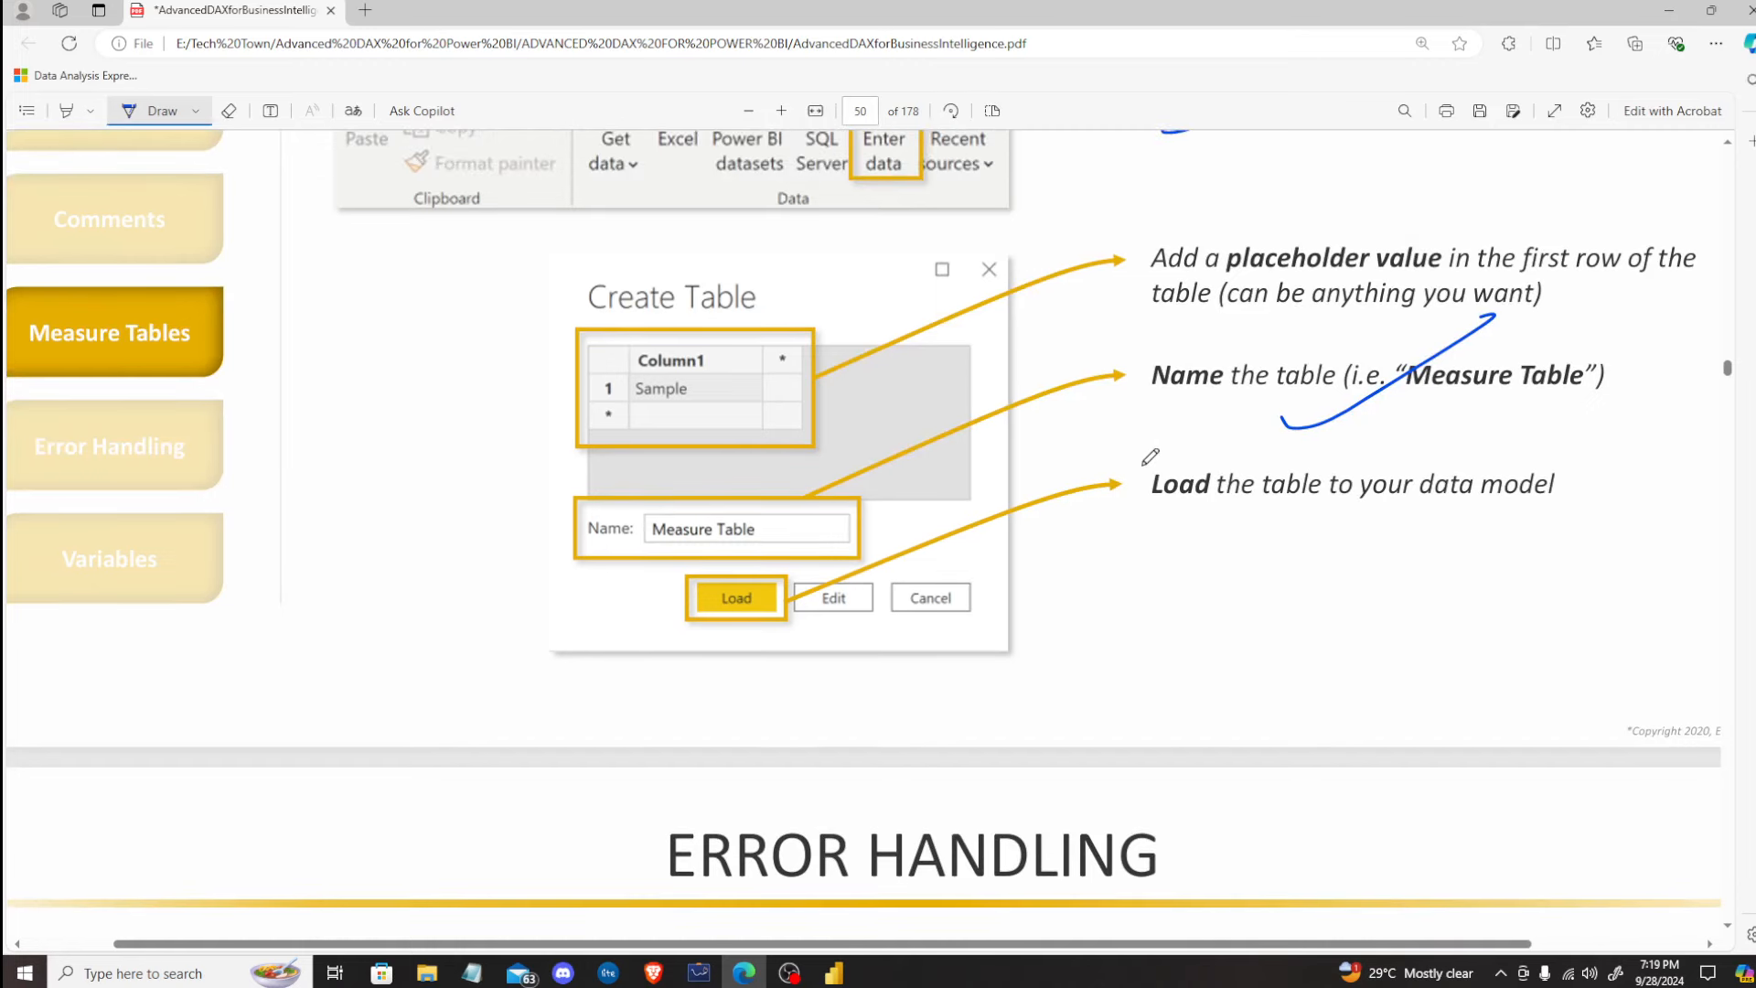
{"action": "scroll", "coordinate": [1150, 456], "scroll_direction": "down", "scroll_amount": 2}
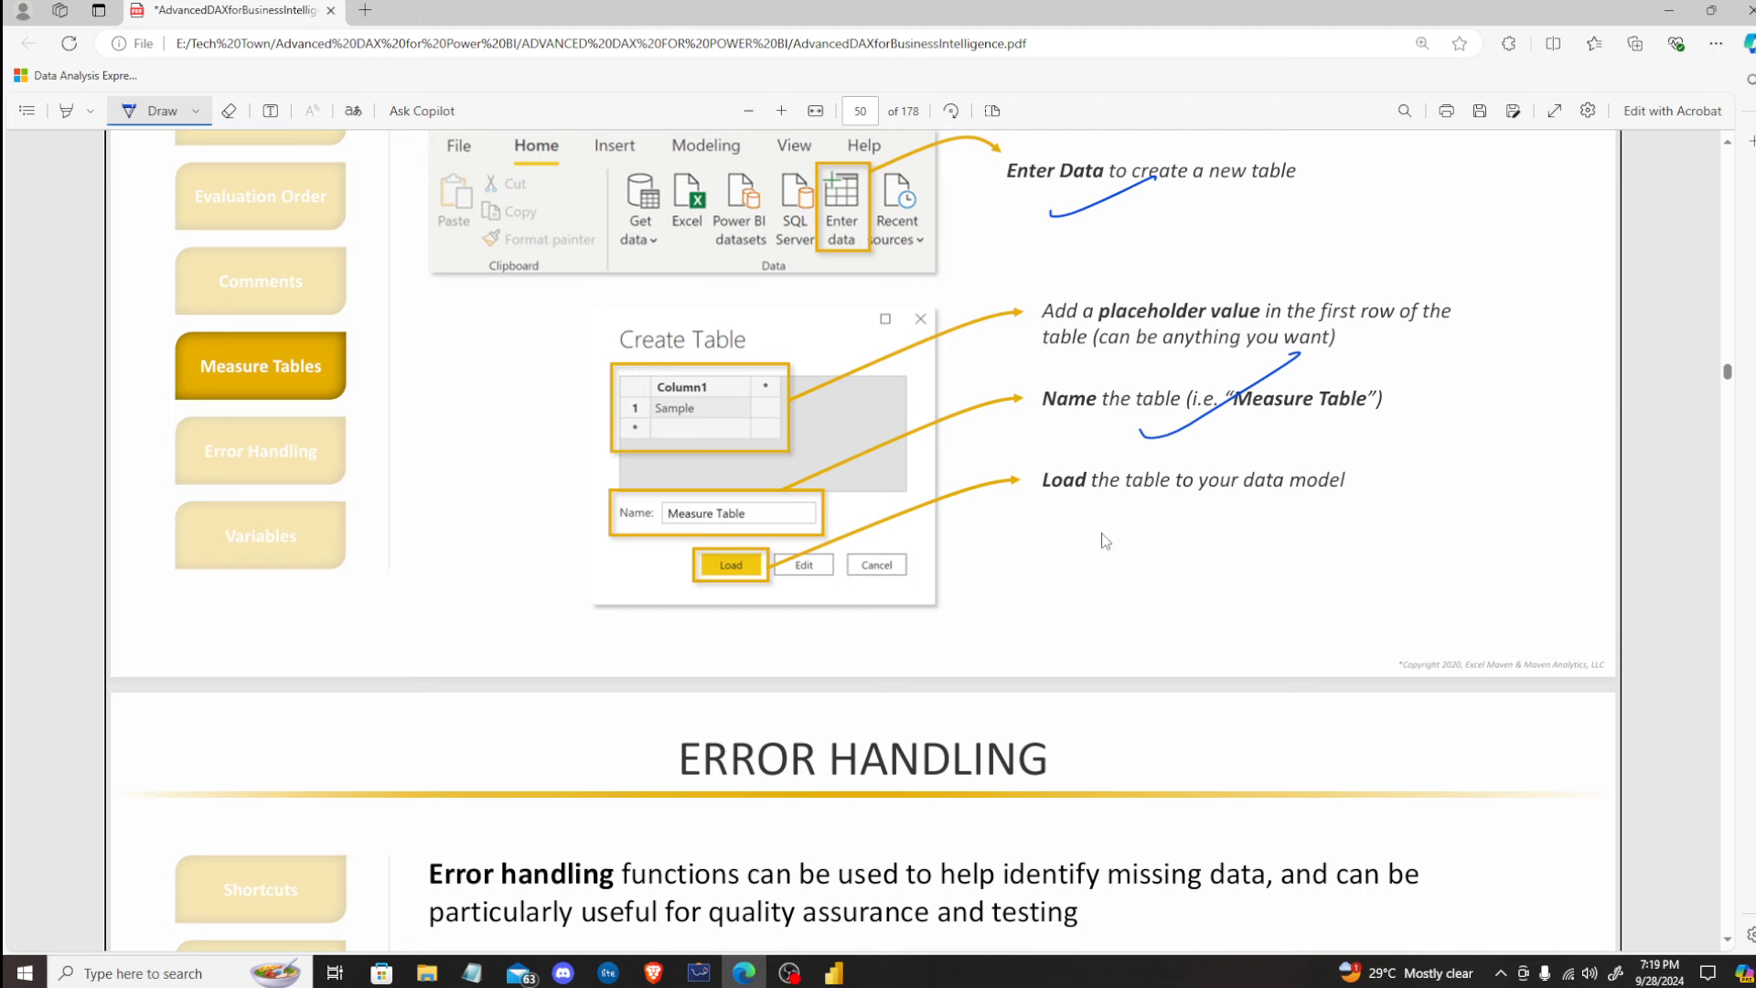
Step: Handwrite Measure = {""} below the Load note, draw a box around it and add a pen stroke beside the Load note
{"action": "mouse_move", "coordinate": [1003, 590]}
{"action": "left_mouse_down"}
{"action": "mouse_move", "coordinate": [1027, 565]}
{"action": "mouse_move", "coordinate": [1260, 547]}
{"action": "left_mouse_up"}
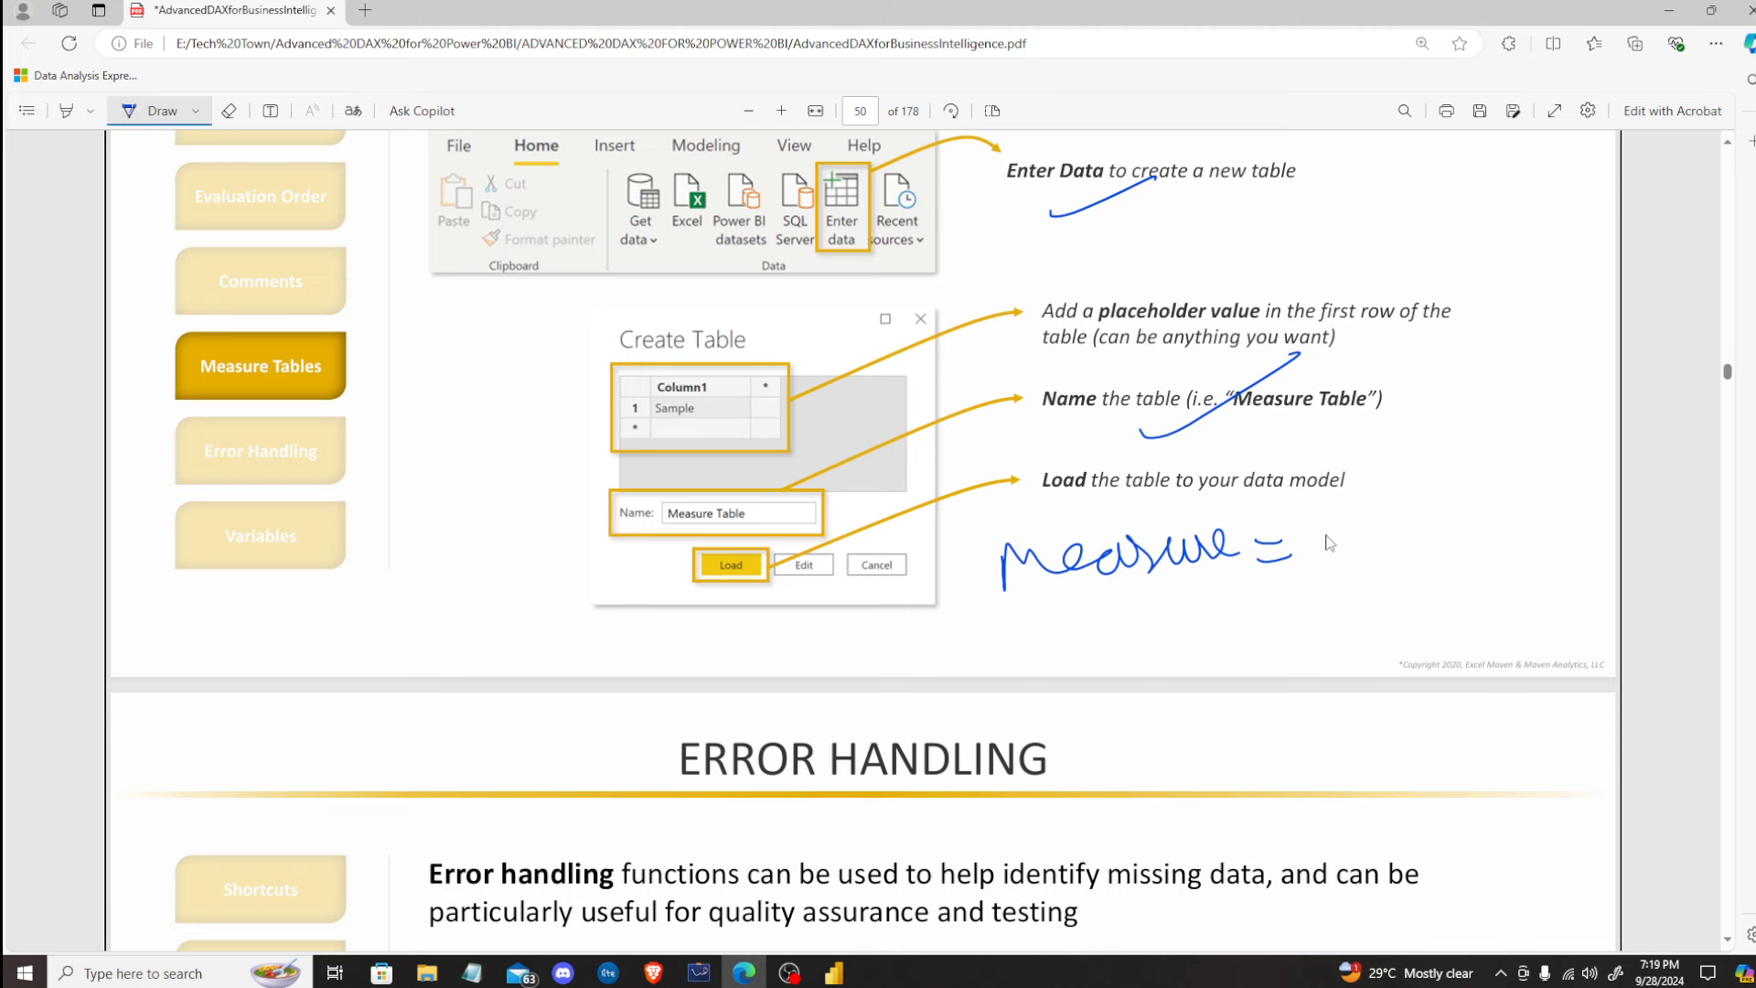
{"action": "left_click_drag", "start_coordinate": [1341, 514], "coordinate": [1360, 599]}
{"action": "left_click_drag", "start_coordinate": [1409, 532], "coordinate": [1423, 595]}
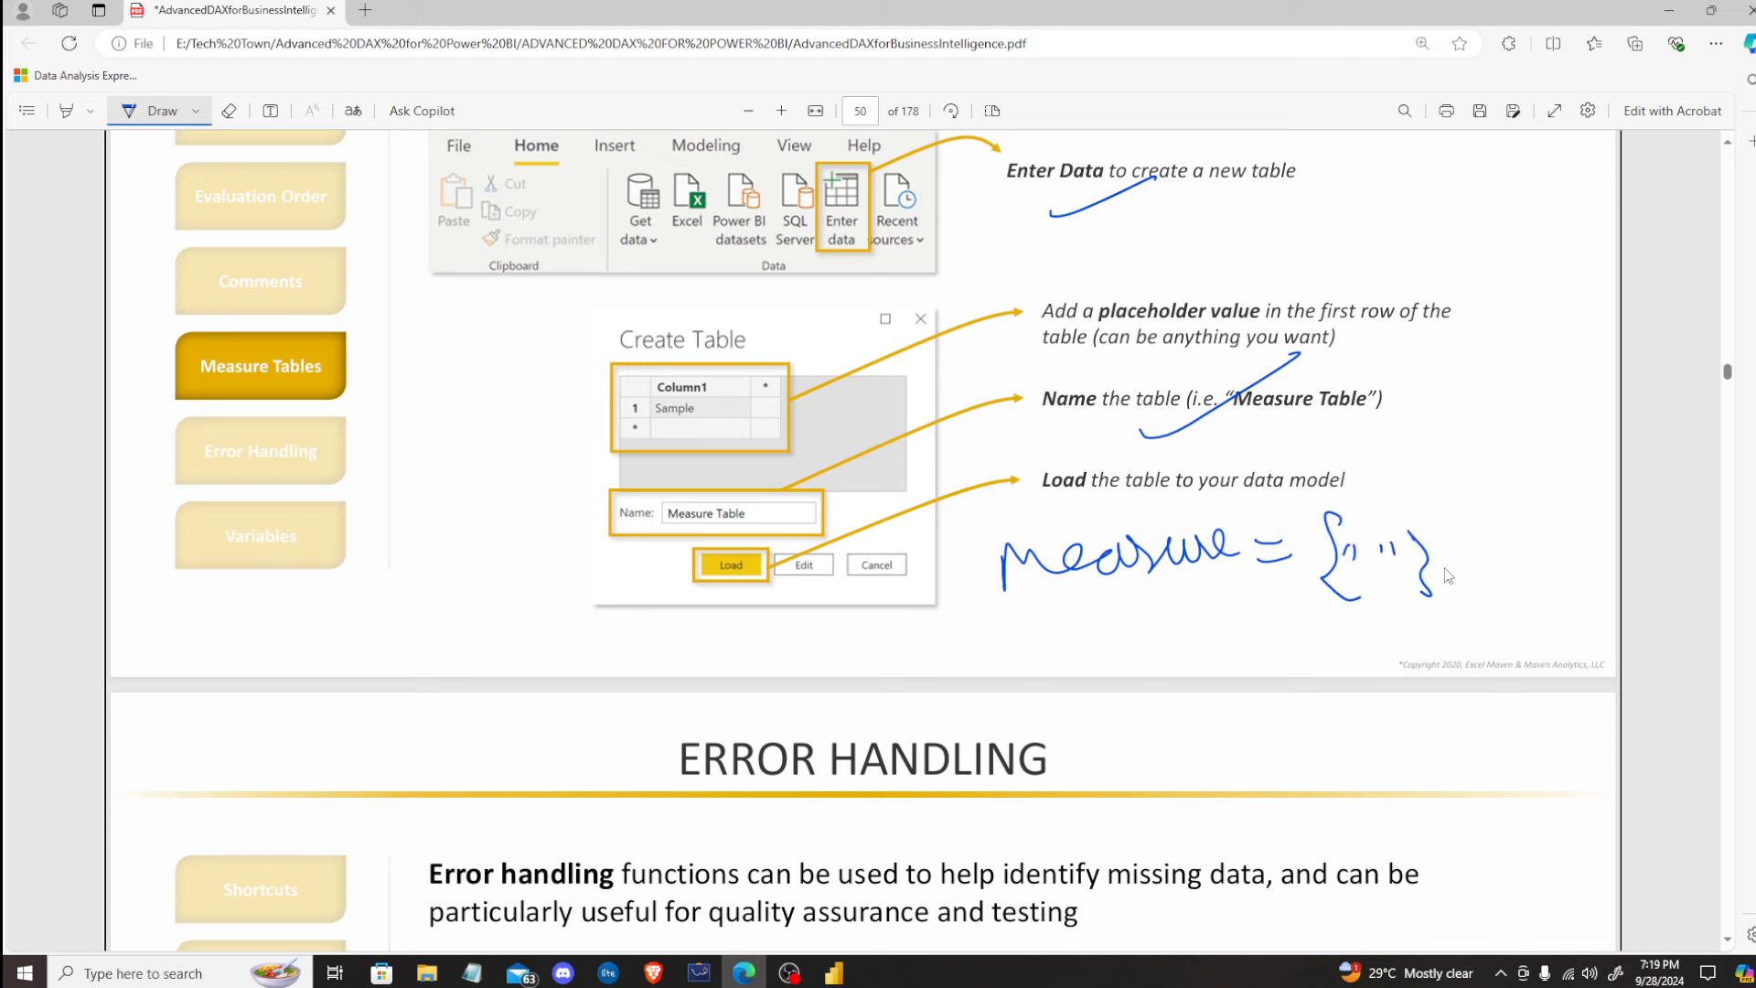
{"action": "mouse_move", "coordinate": [1536, 498]}
{"action": "left_mouse_down"}
{"action": "mouse_move", "coordinate": [1020, 504]}
{"action": "mouse_move", "coordinate": [1500, 630]}
{"action": "mouse_move", "coordinate": [1455, 476]}
{"action": "left_mouse_up"}
{"action": "left_click_drag", "start_coordinate": [1366, 470], "coordinate": [1434, 449]}
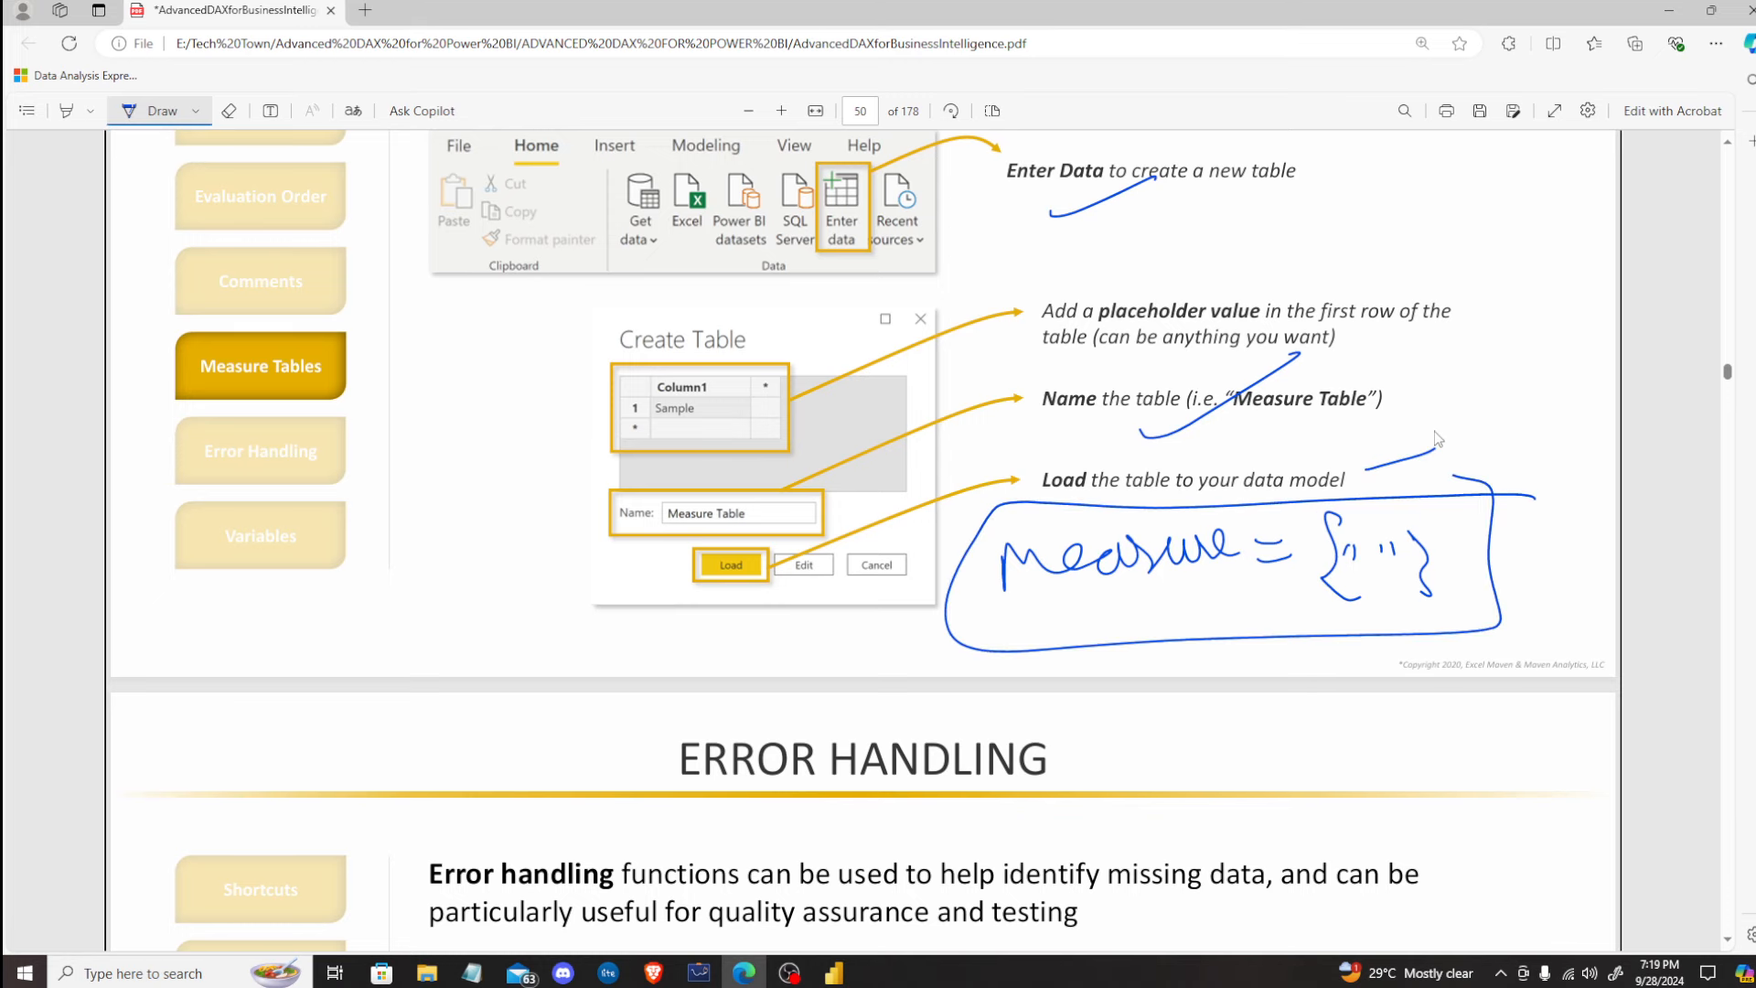
{"action": "scroll", "coordinate": [705, 545], "scroll_direction": "down", "scroll_amount": 3}
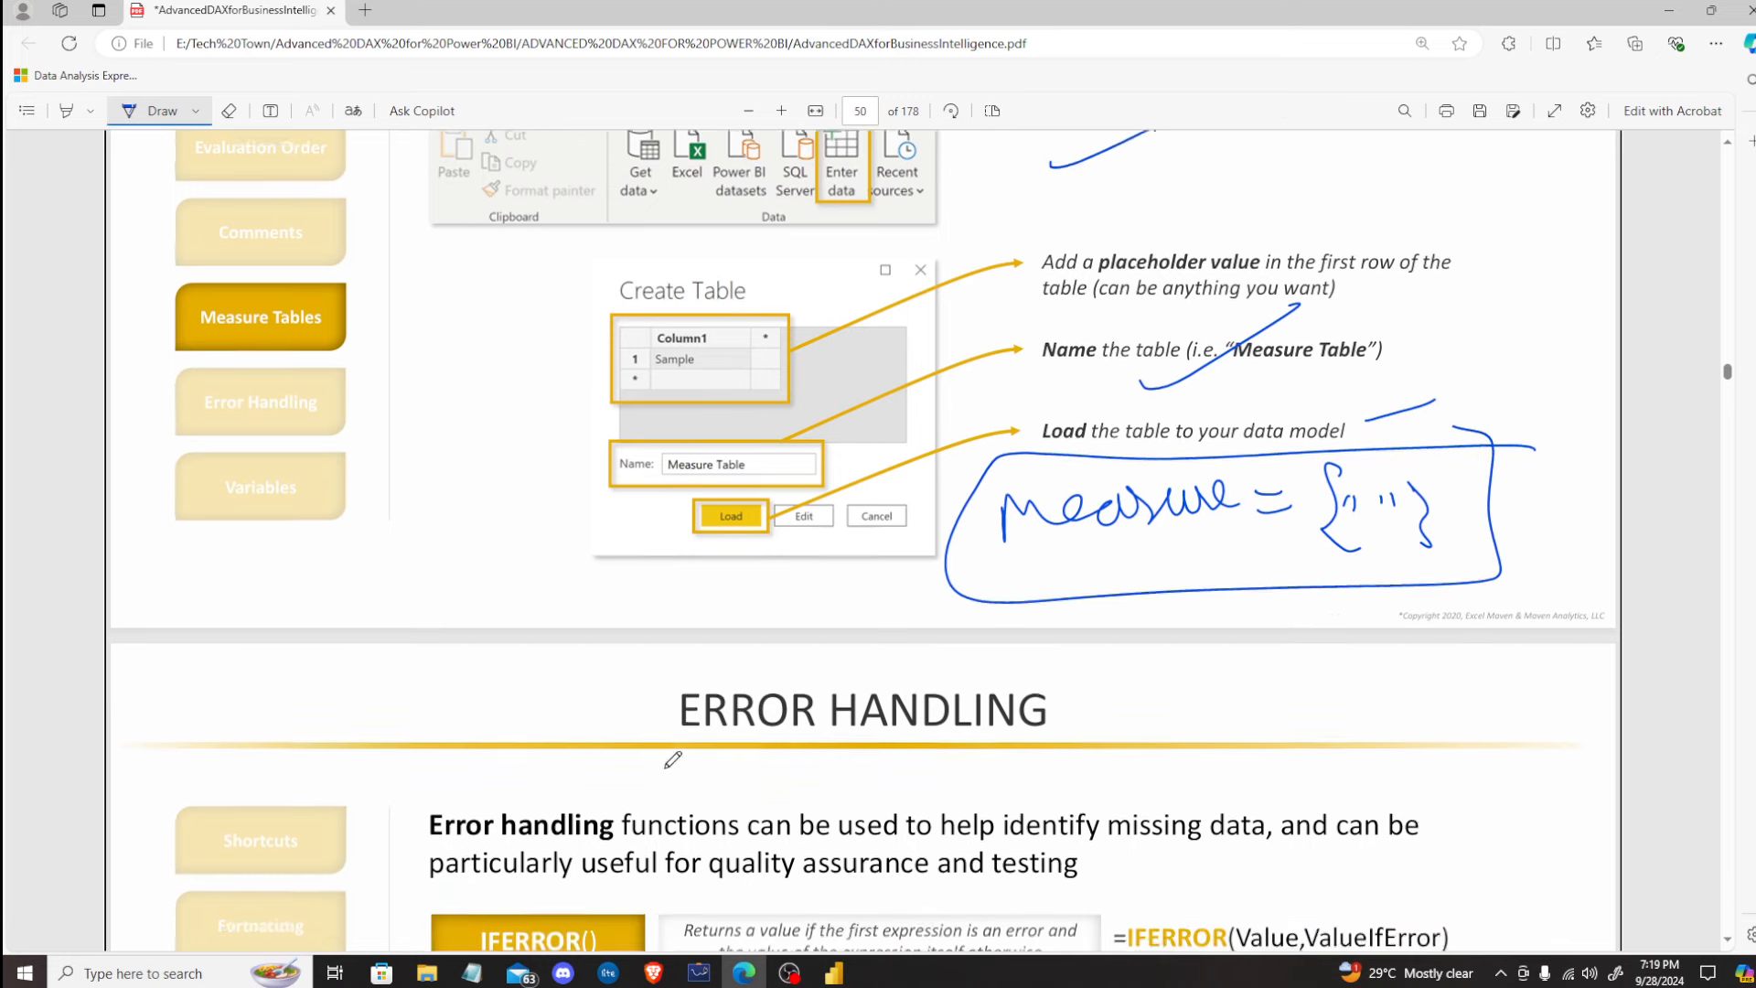
Step: Draw crossing pen strokes beside the ERROR HANDLING heading on the PDF's next page
{"action": "scroll", "coordinate": [709, 545], "scroll_direction": "down", "scroll_amount": 1}
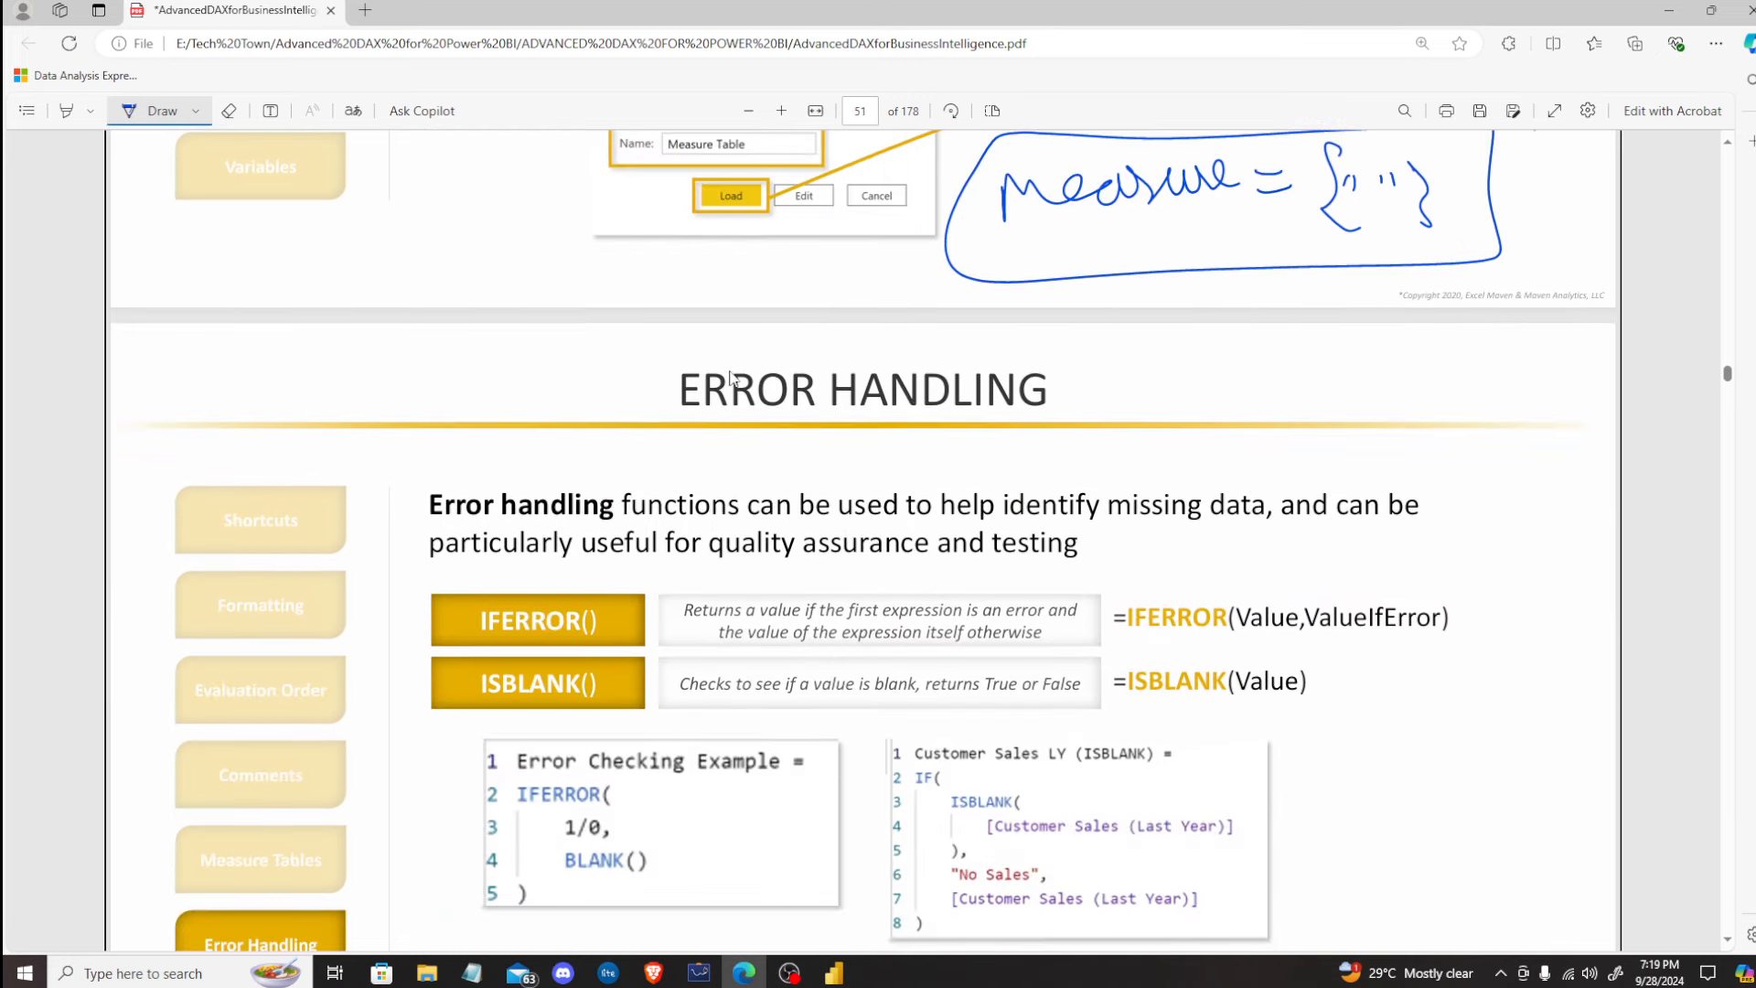
{"action": "left_click_drag", "start_coordinate": [614, 376], "coordinate": [615, 432]}
{"action": "left_click_drag", "start_coordinate": [629, 373], "coordinate": [631, 430]}
{"action": "left_click_drag", "start_coordinate": [577, 410], "coordinate": [626, 403]}
{"action": "left_click_drag", "start_coordinate": [633, 423], "coordinate": [582, 436]}
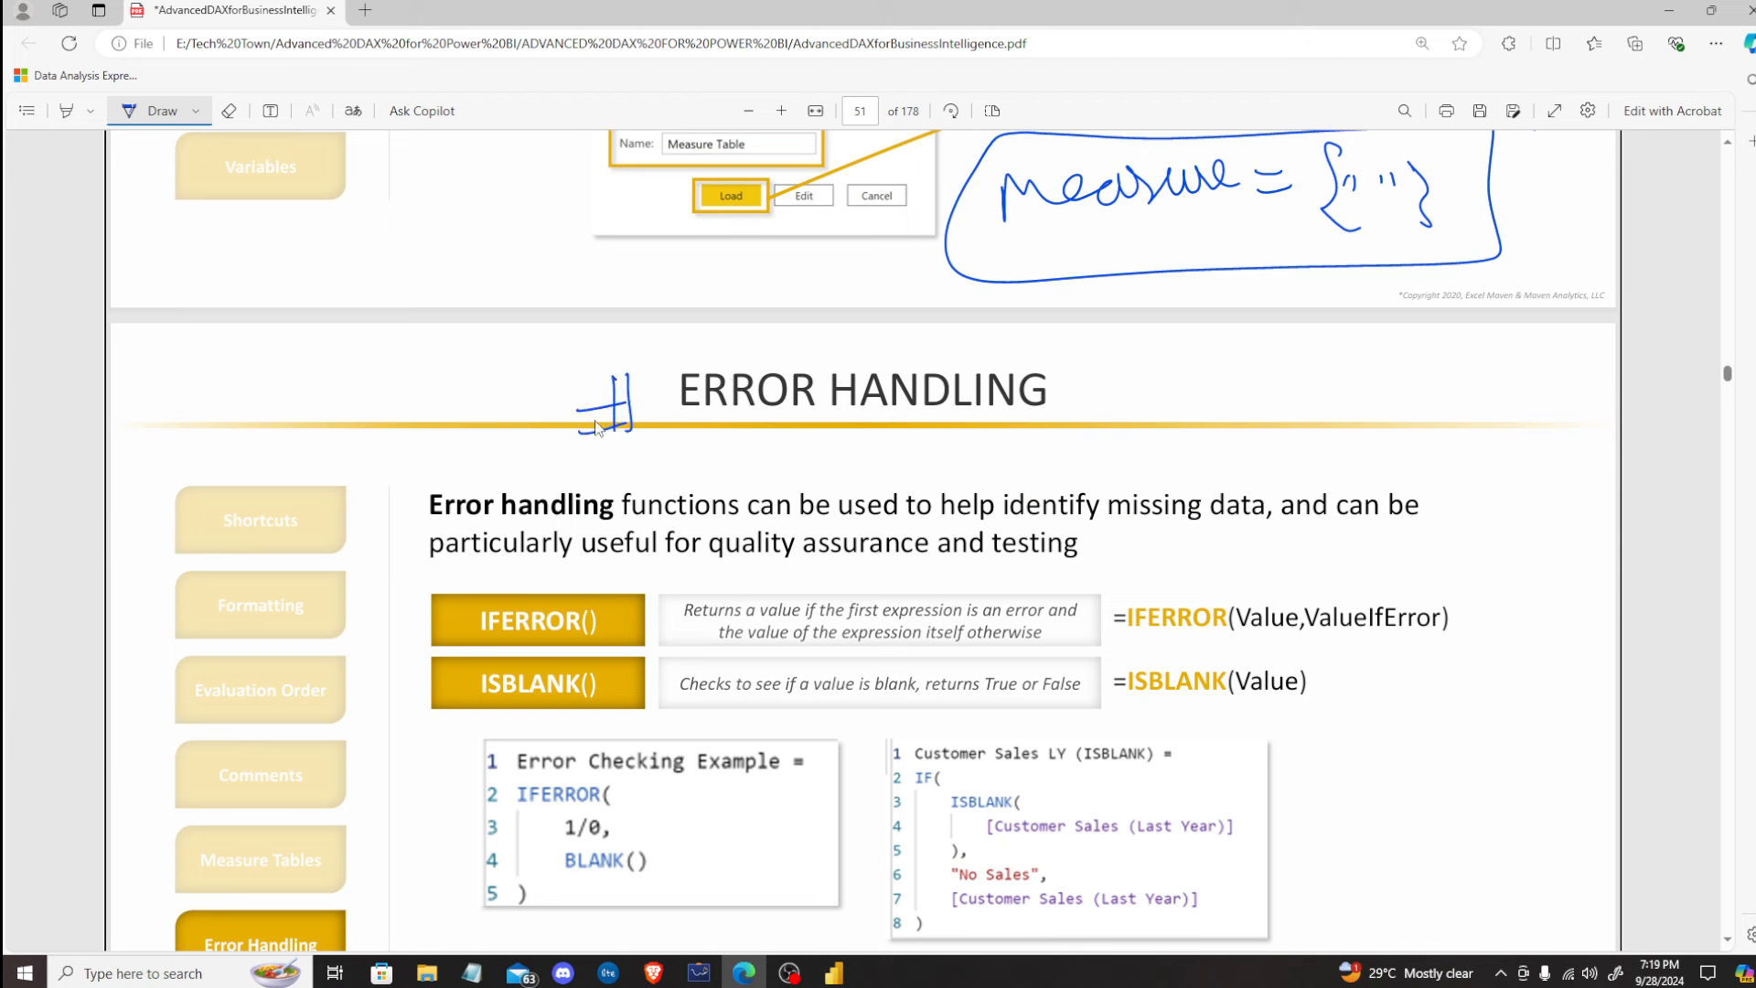
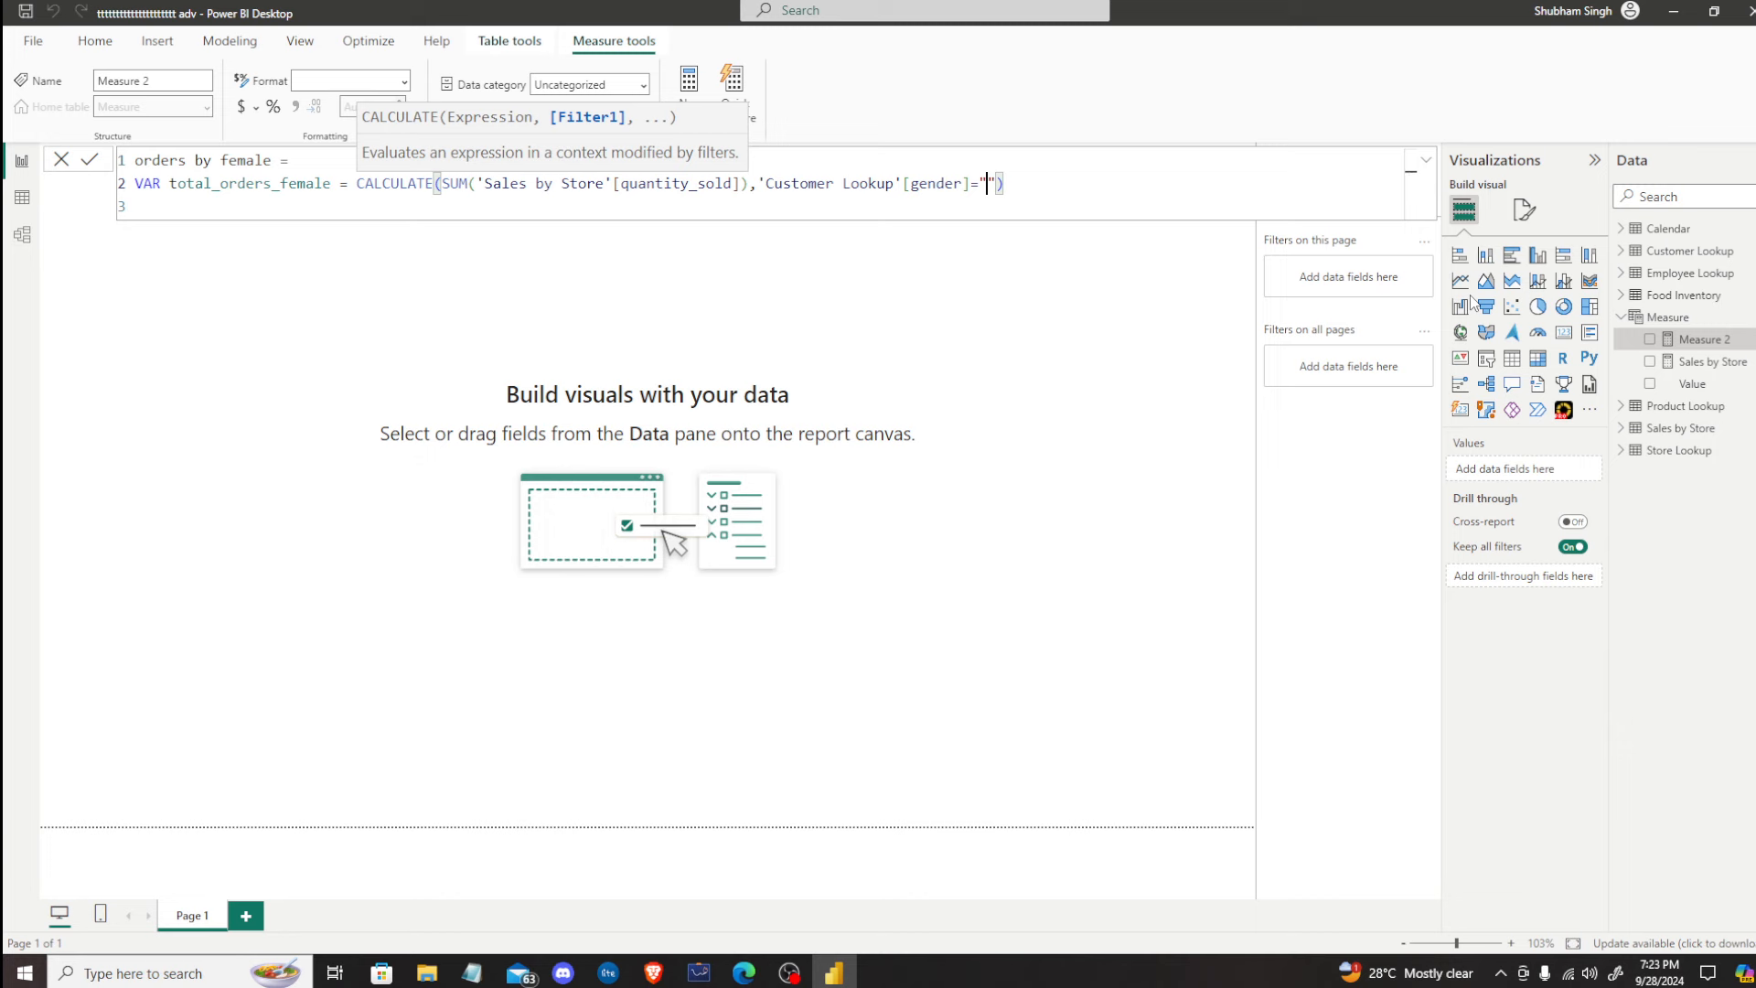
Step: Switch to Power BI, complete the gender filter of the total_orders_female variable with "F", and add a line RETURN total_orders_female
{"action": "type", "text": "F"}
{"action": "left_click", "coordinate": [1056, 190]}
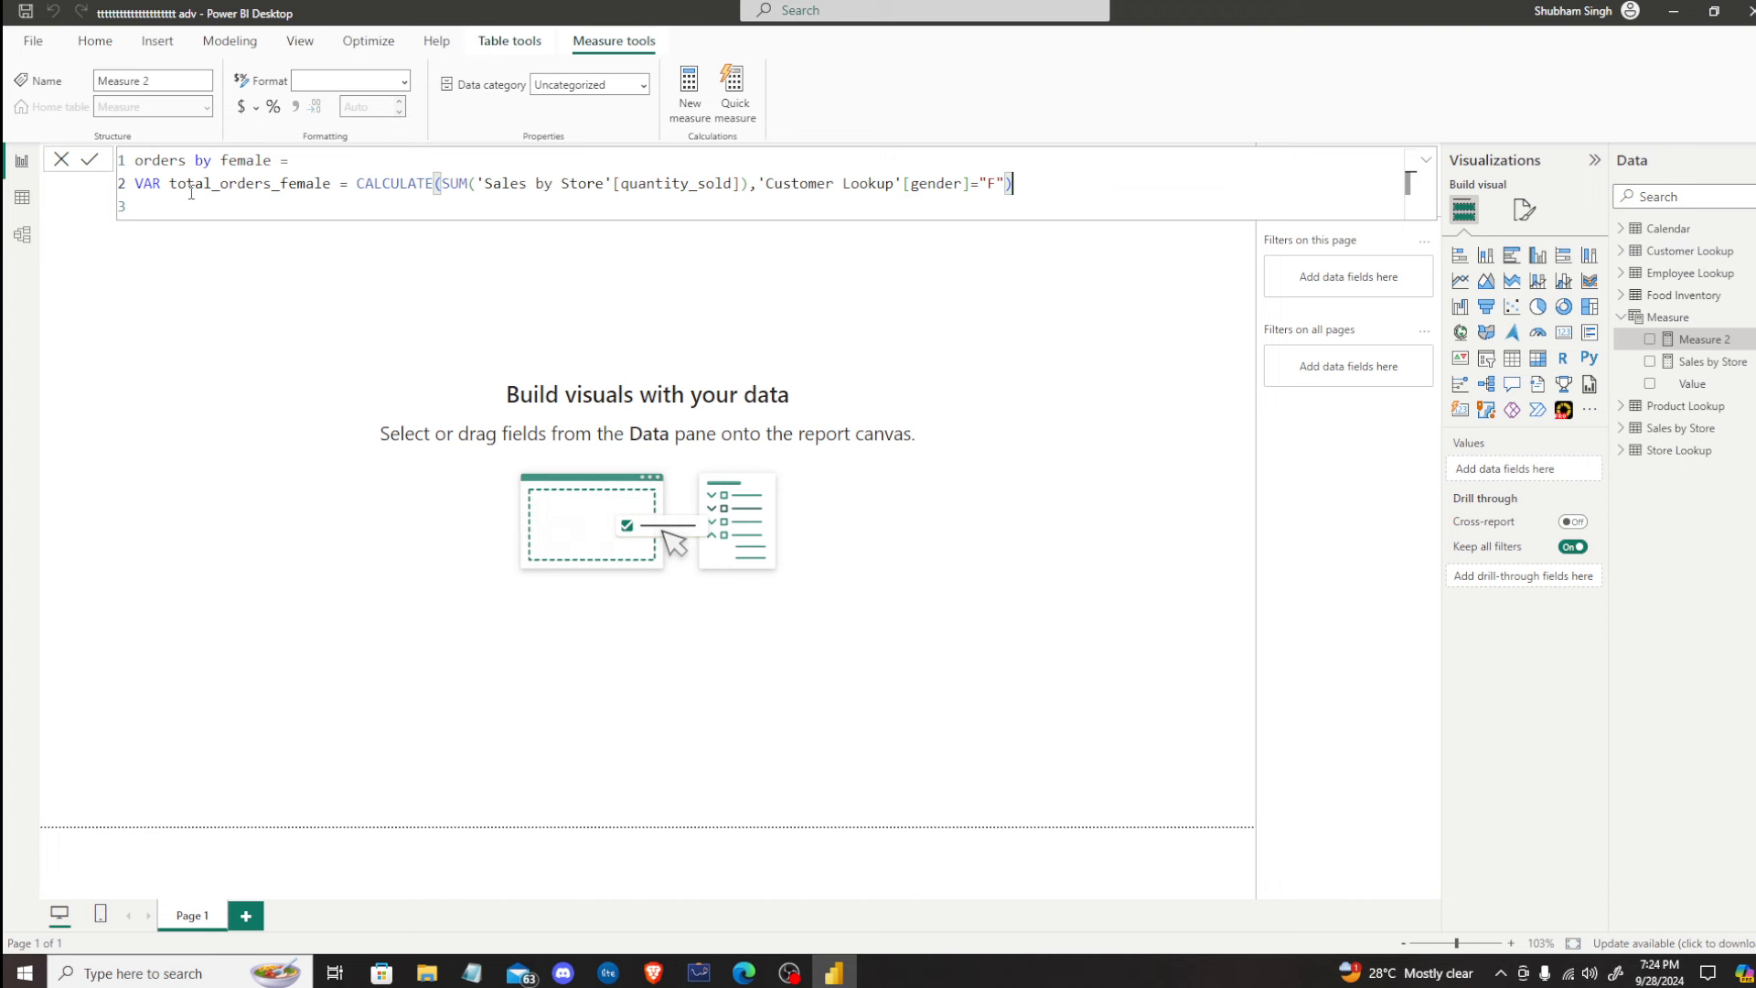
{"action": "key", "text": "shift+Return"}
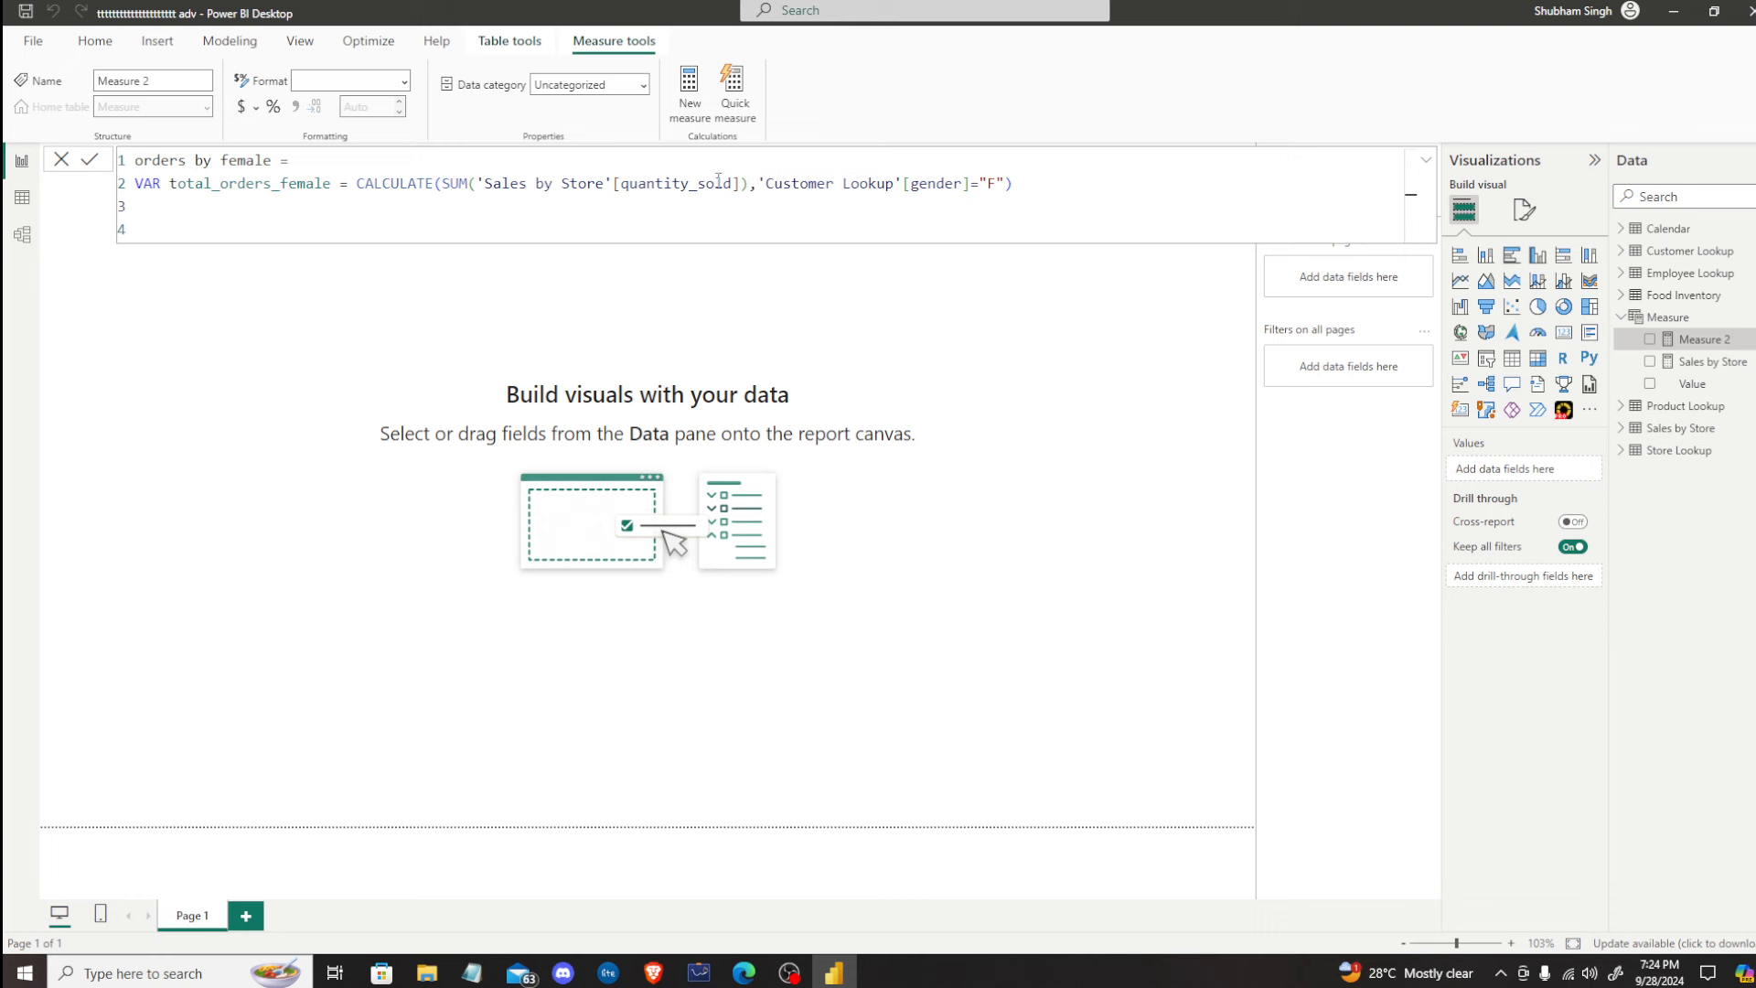
{"action": "type", "text": "e"}
{"action": "key", "text": "BackSpace"}
{"action": "key", "text": "BackSpace"}
{"action": "type", "text": "ETURN Total"}
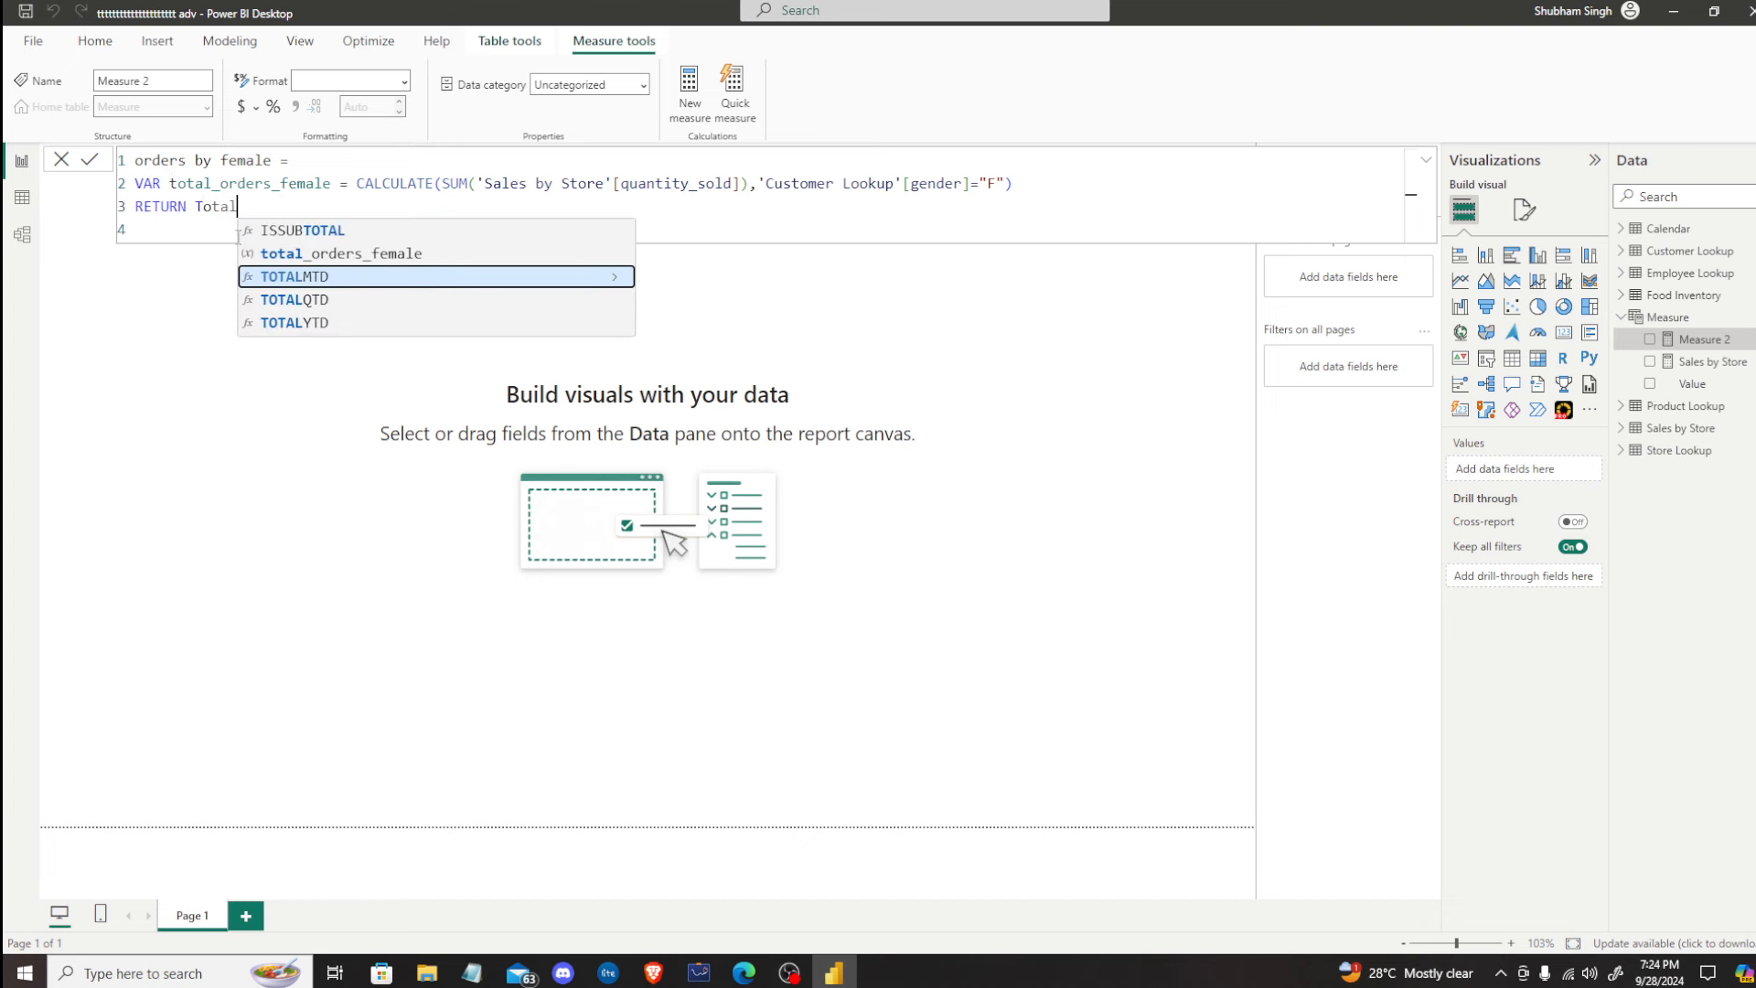
{"action": "left_click", "coordinate": [293, 255]}
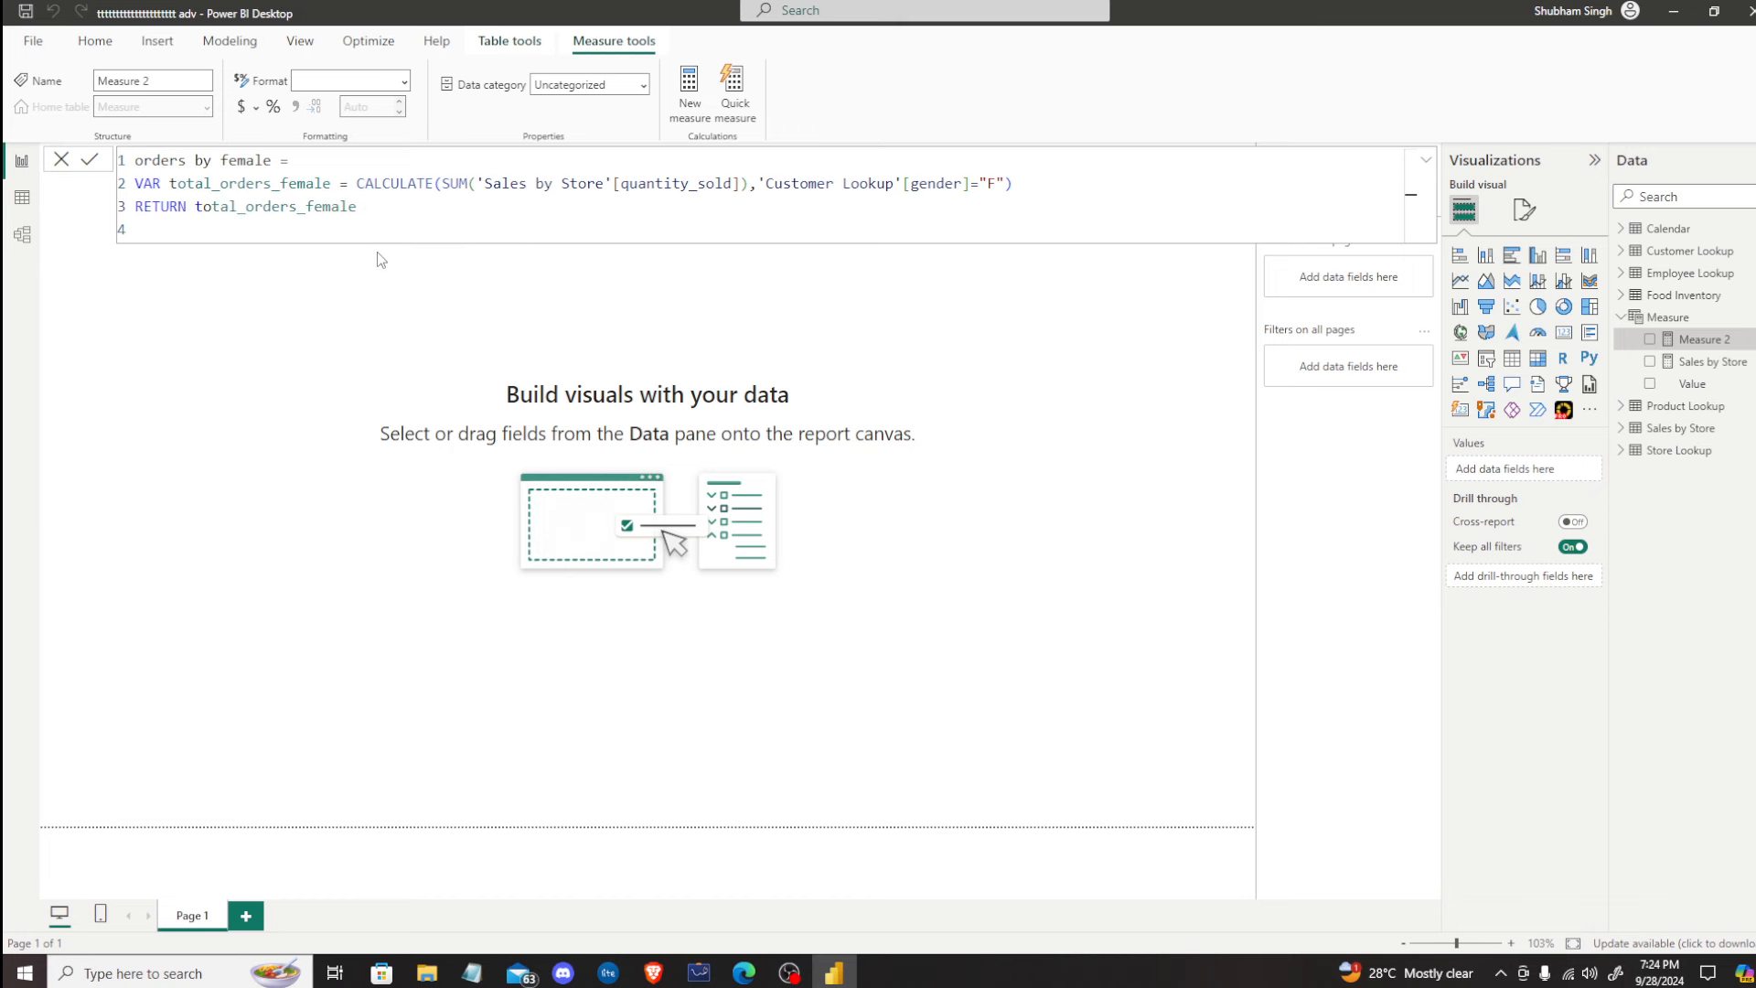
Step: Remove the empty last line of the orders by female formula and commit the measure
{"action": "left_click", "coordinate": [164, 234]}
{"action": "key", "text": "BackSpace"}
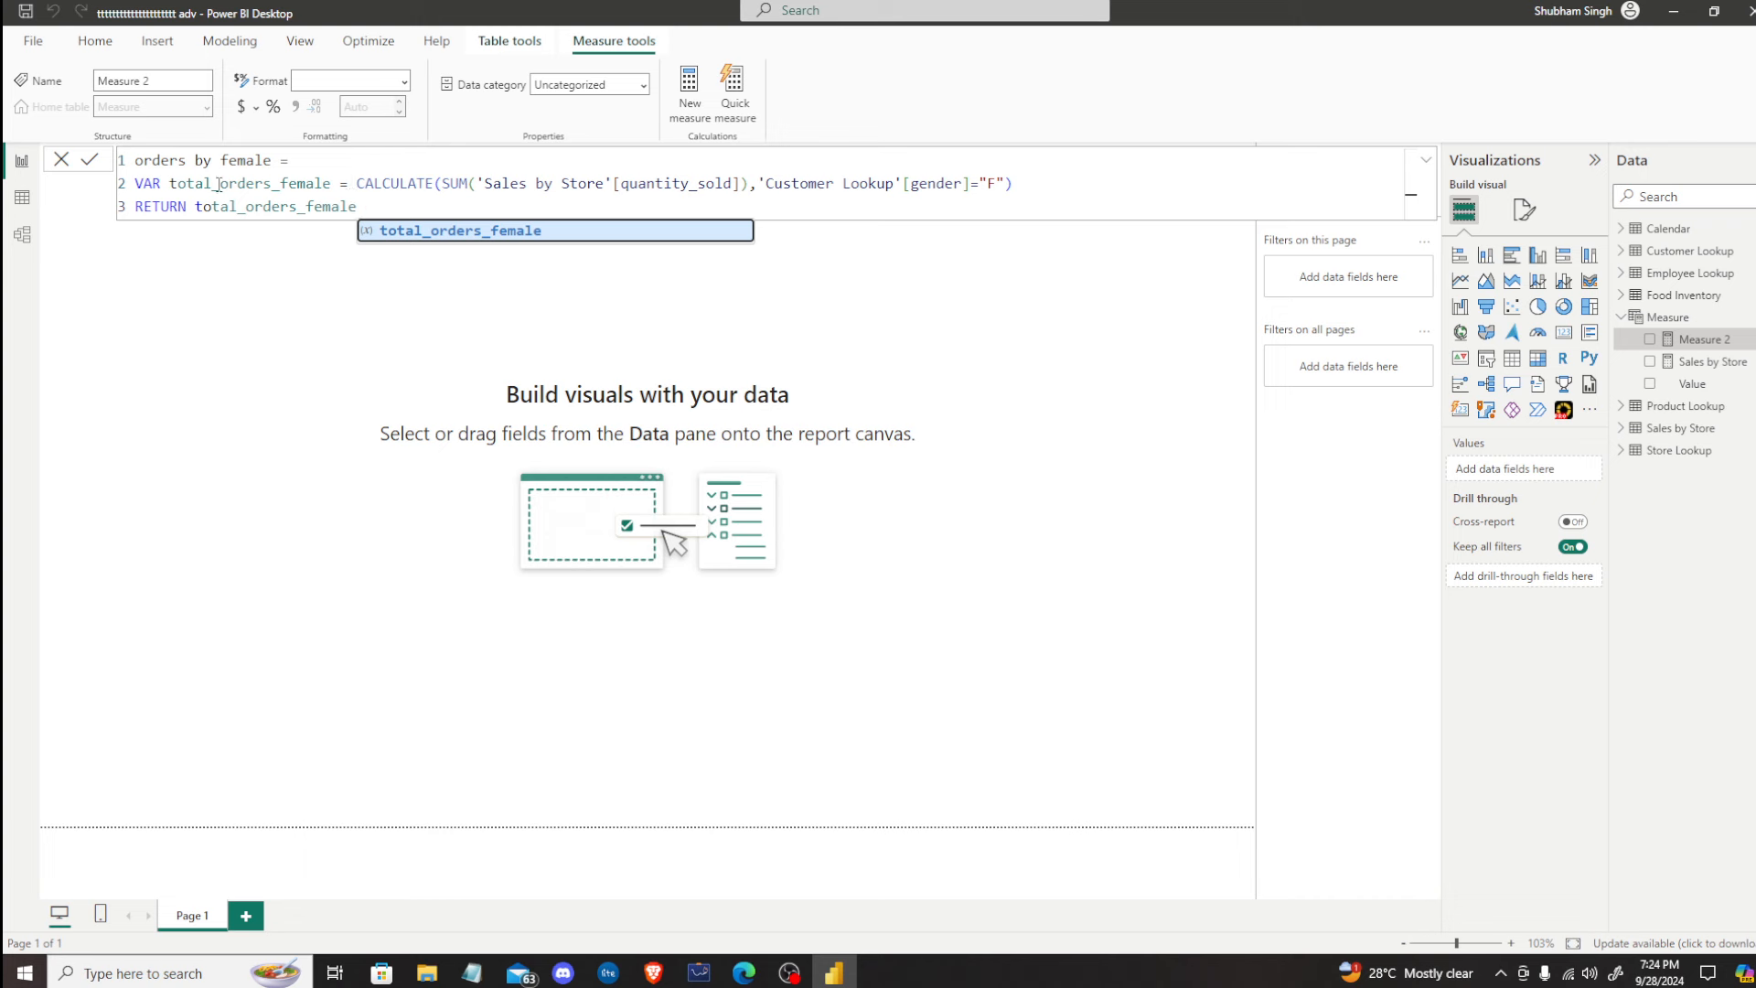
{"action": "left_click", "coordinate": [375, 213]}
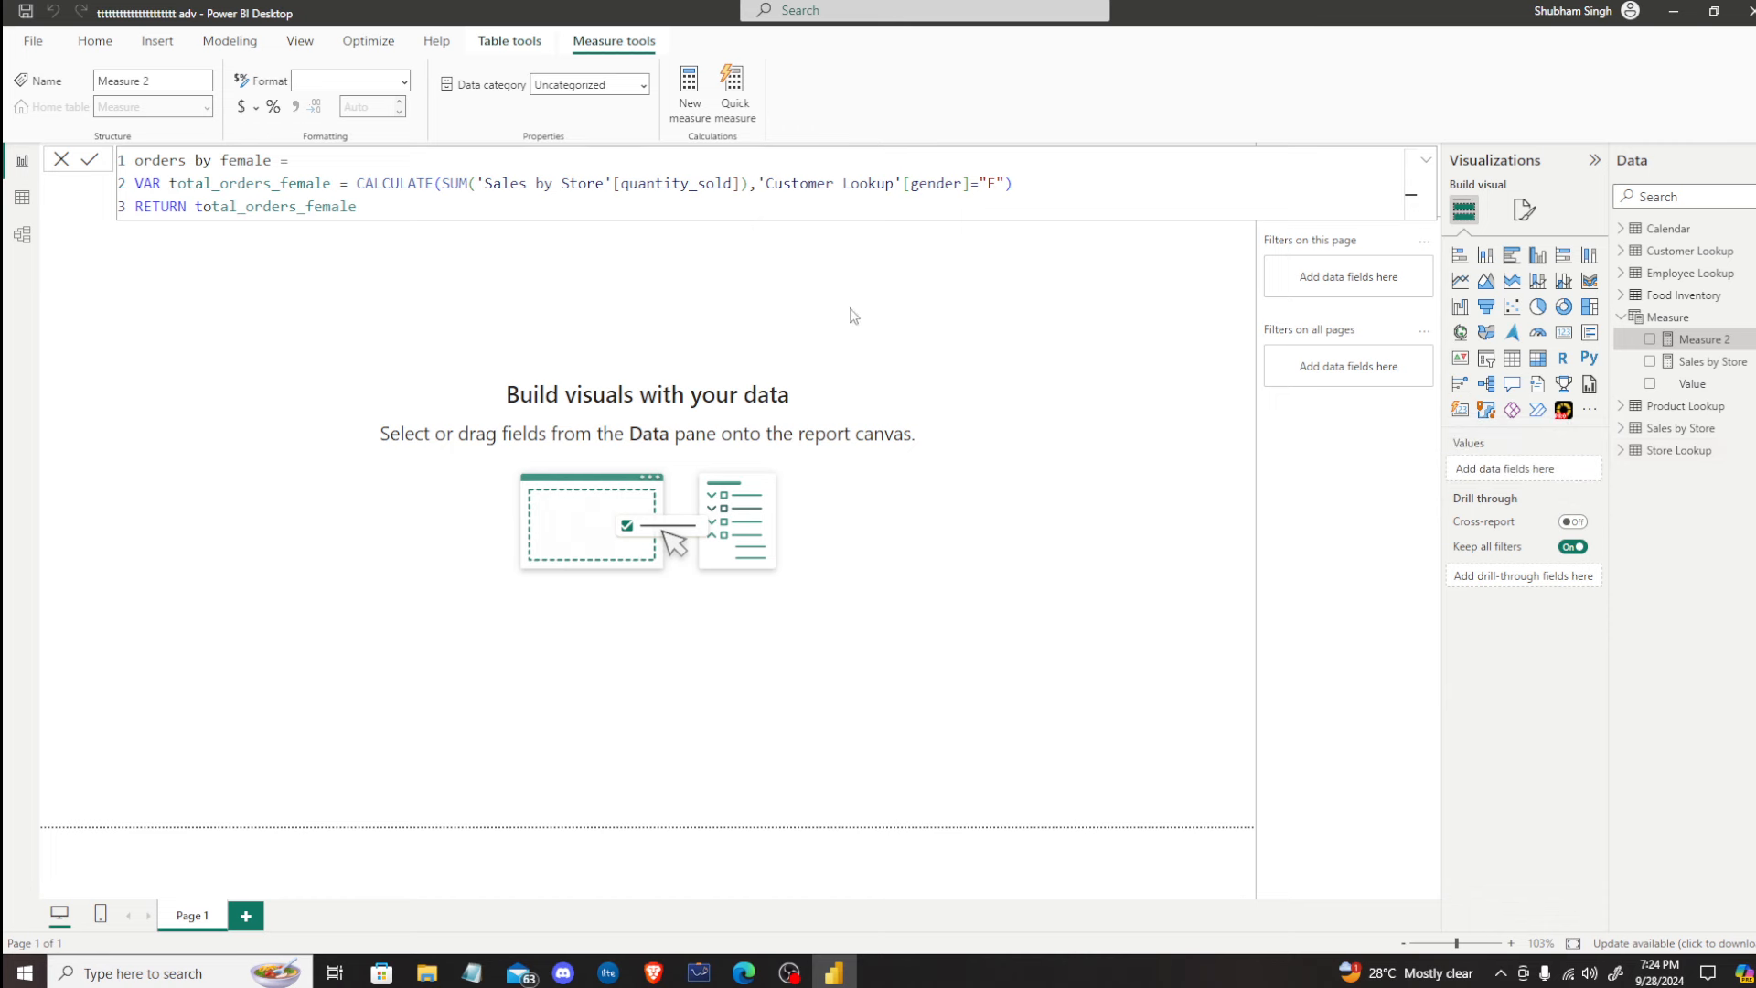
{"action": "key", "text": "Return"}
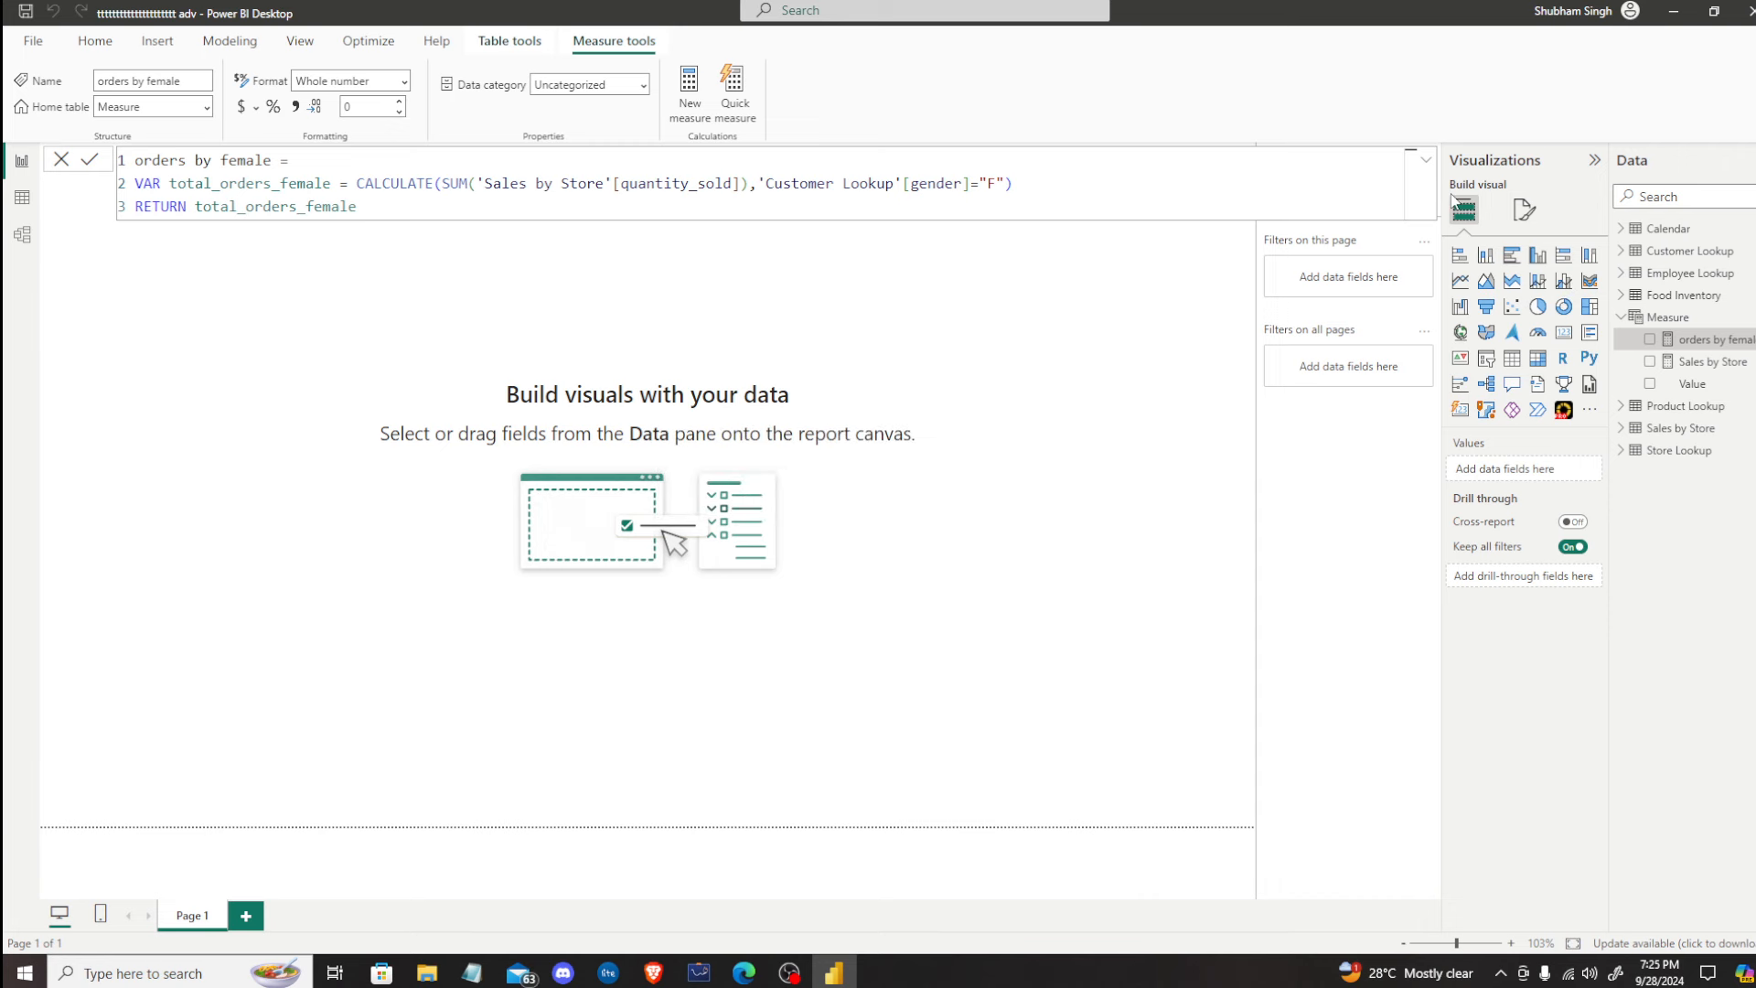
Step: Widen the Visualizations pane and insert an empty table visual, placing it away from the page's upper corner
{"action": "left_click_drag", "start_coordinate": [1442, 187], "coordinate": [1372, 183]}
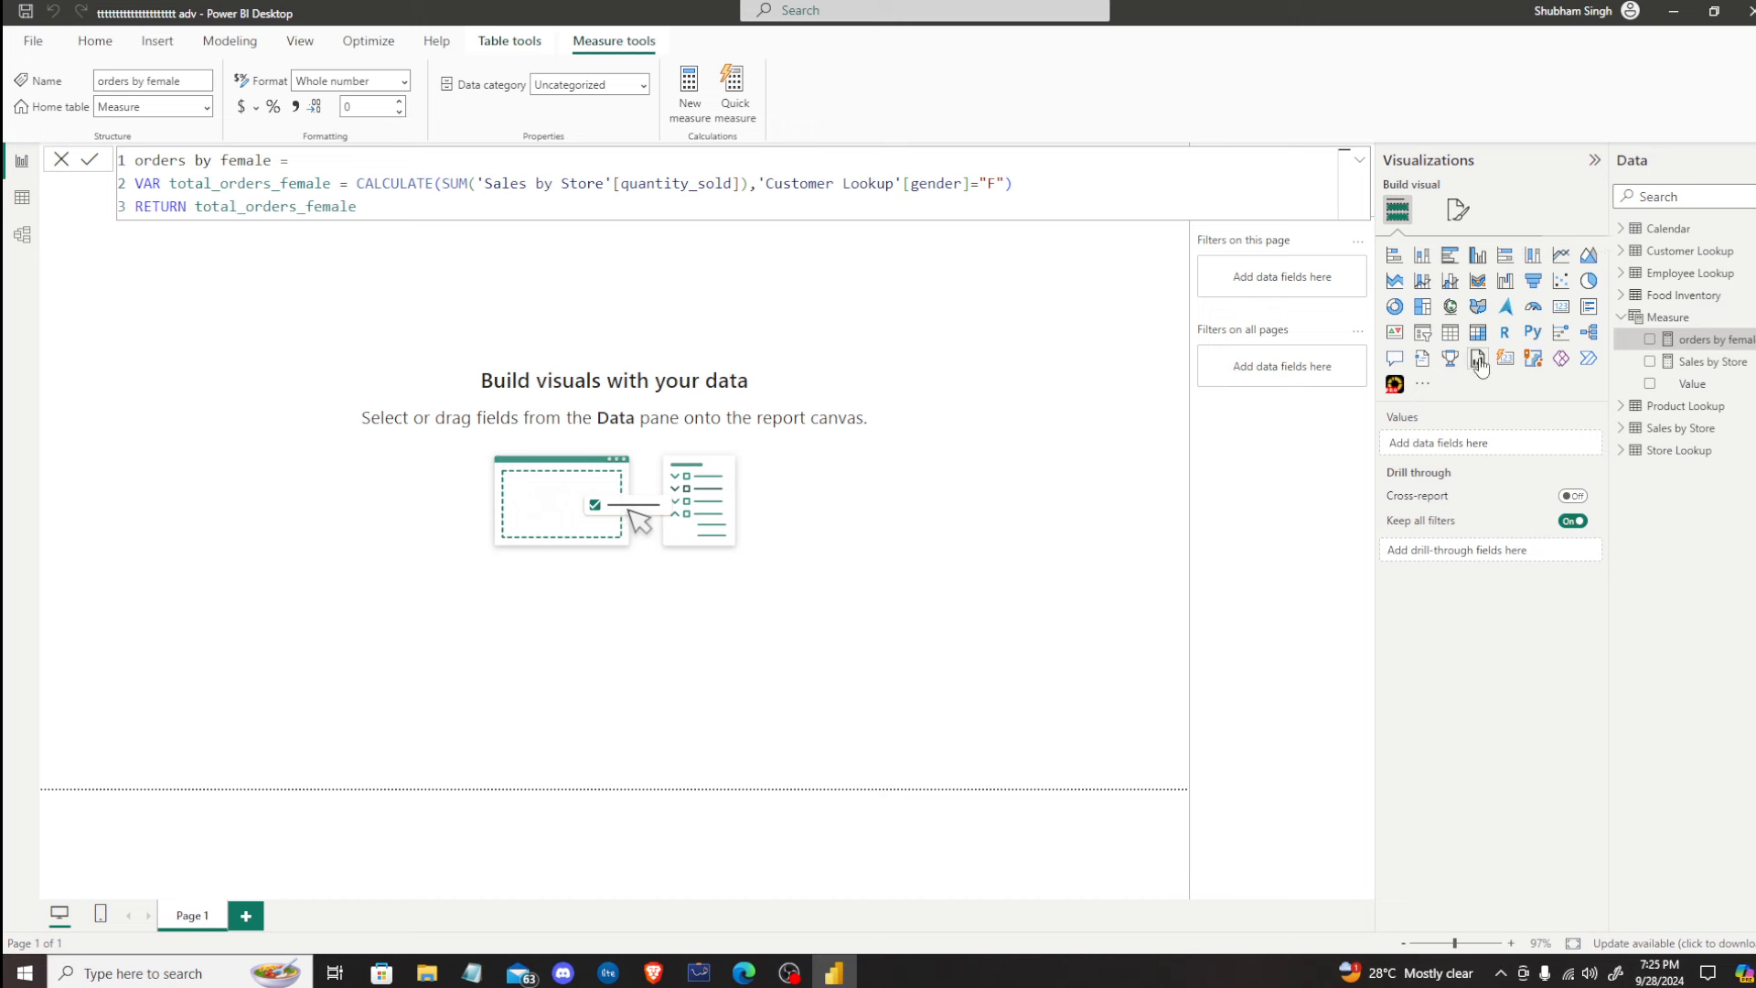
{"action": "left_click", "coordinate": [1451, 332]}
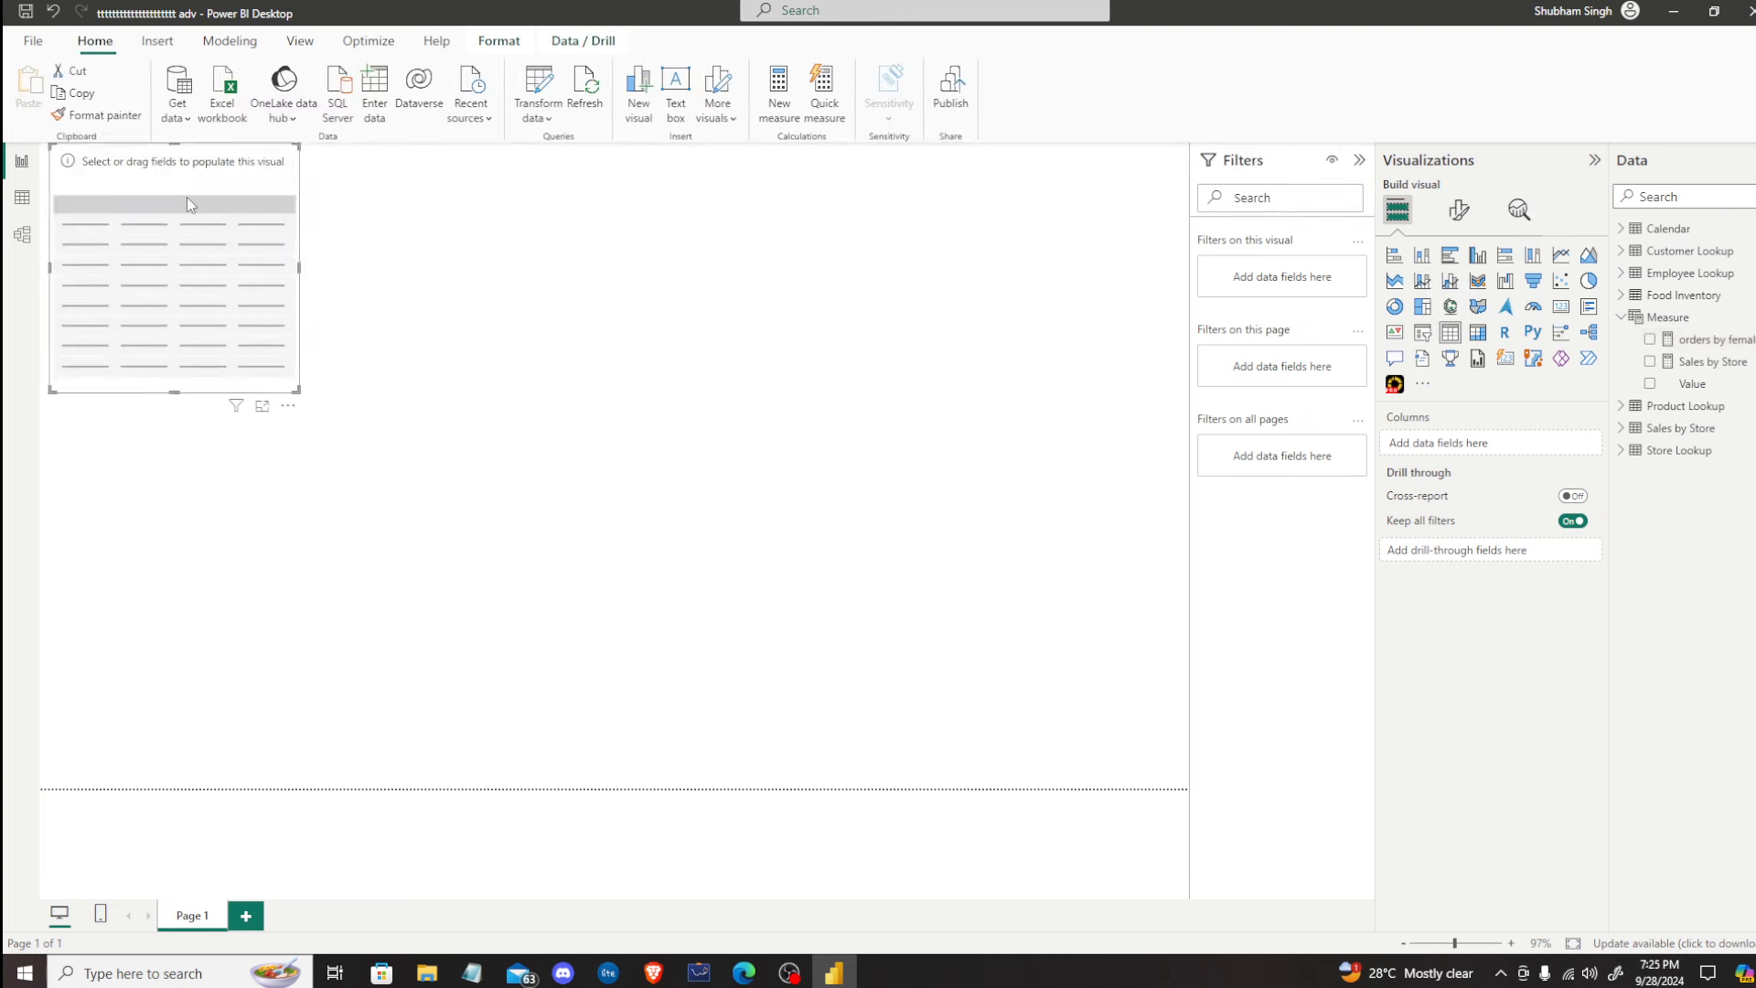
{"action": "left_click_drag", "start_coordinate": [190, 203], "coordinate": [416, 377]}
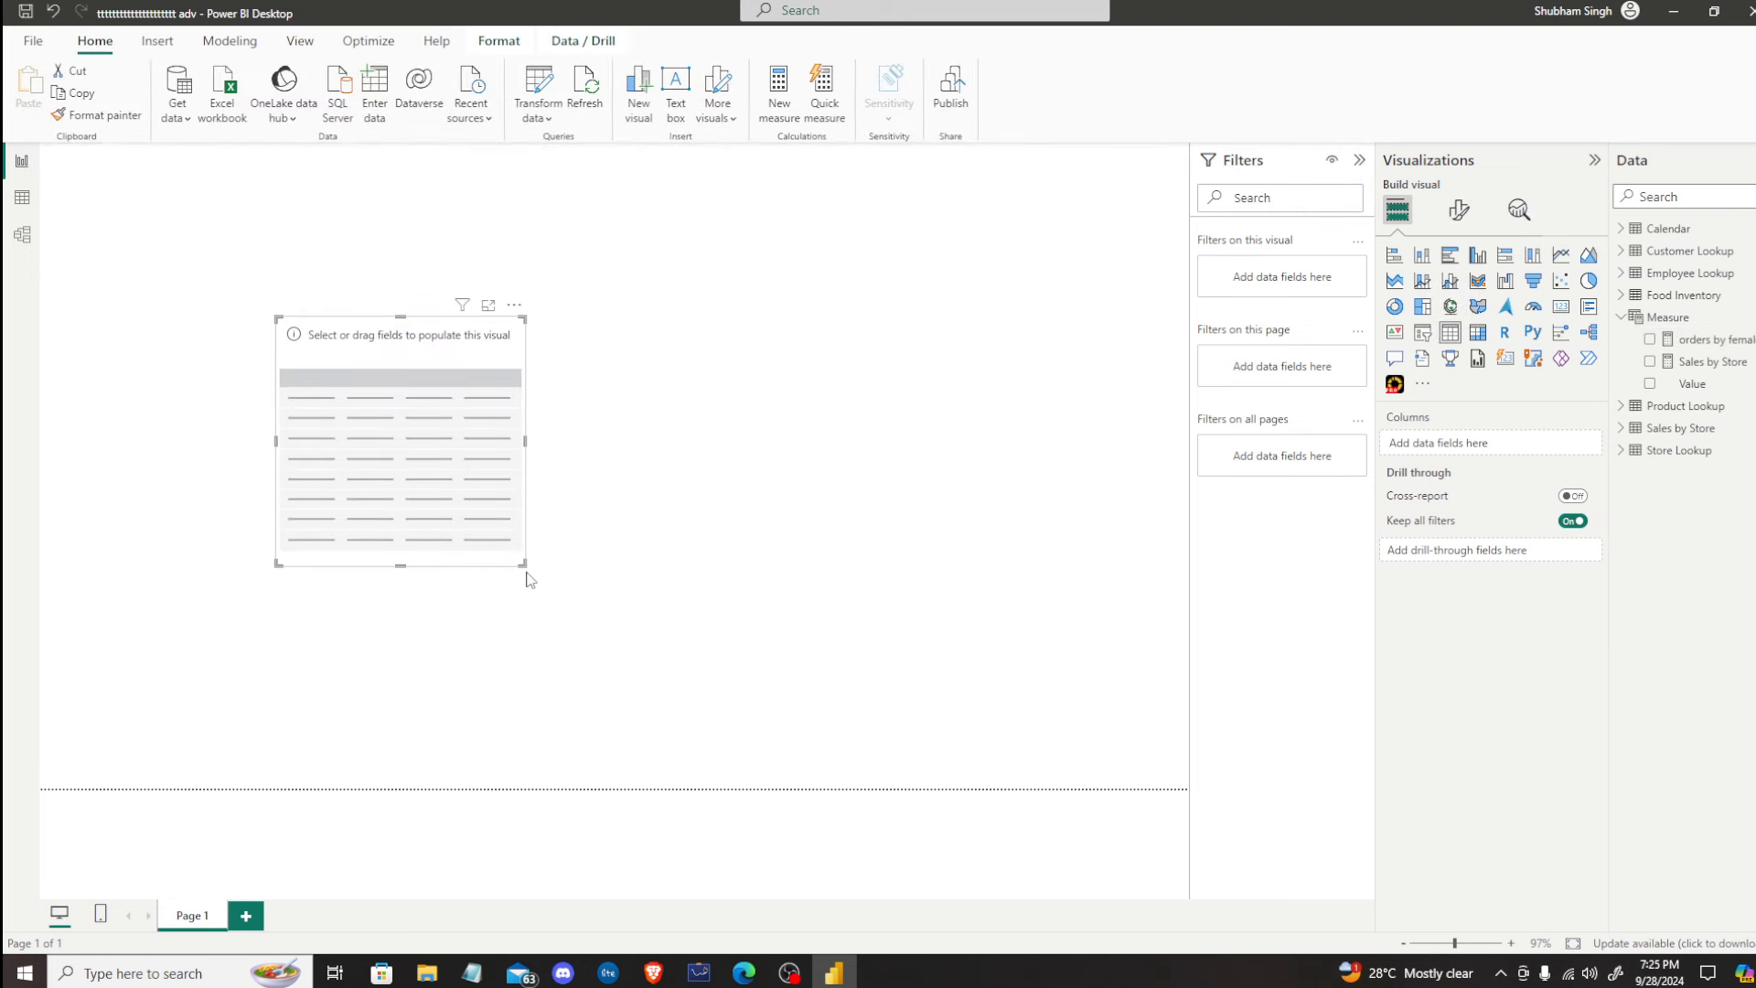
Step: Add the gender field from Customer Lookup to the table visual and reposition the visual on the page
{"action": "left_click", "coordinate": [1669, 197]}
{"action": "type", "text": "gen"}
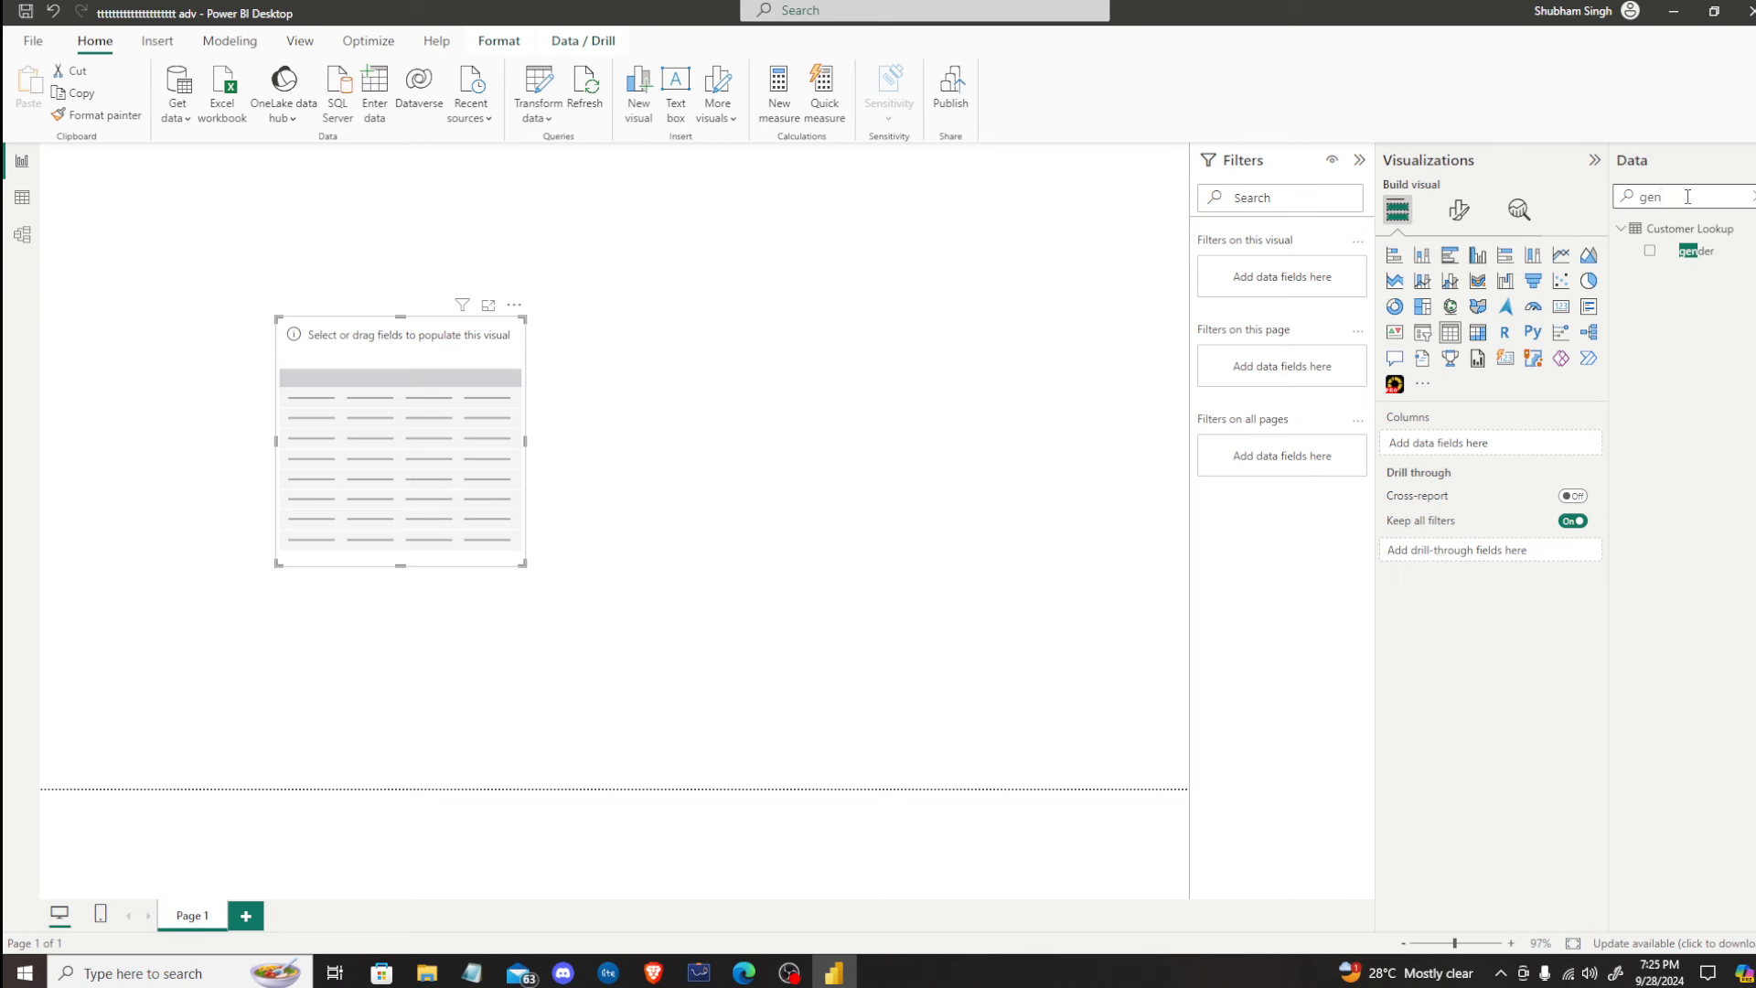
{"action": "left_click_drag", "start_coordinate": [1697, 250], "coordinate": [1463, 444]}
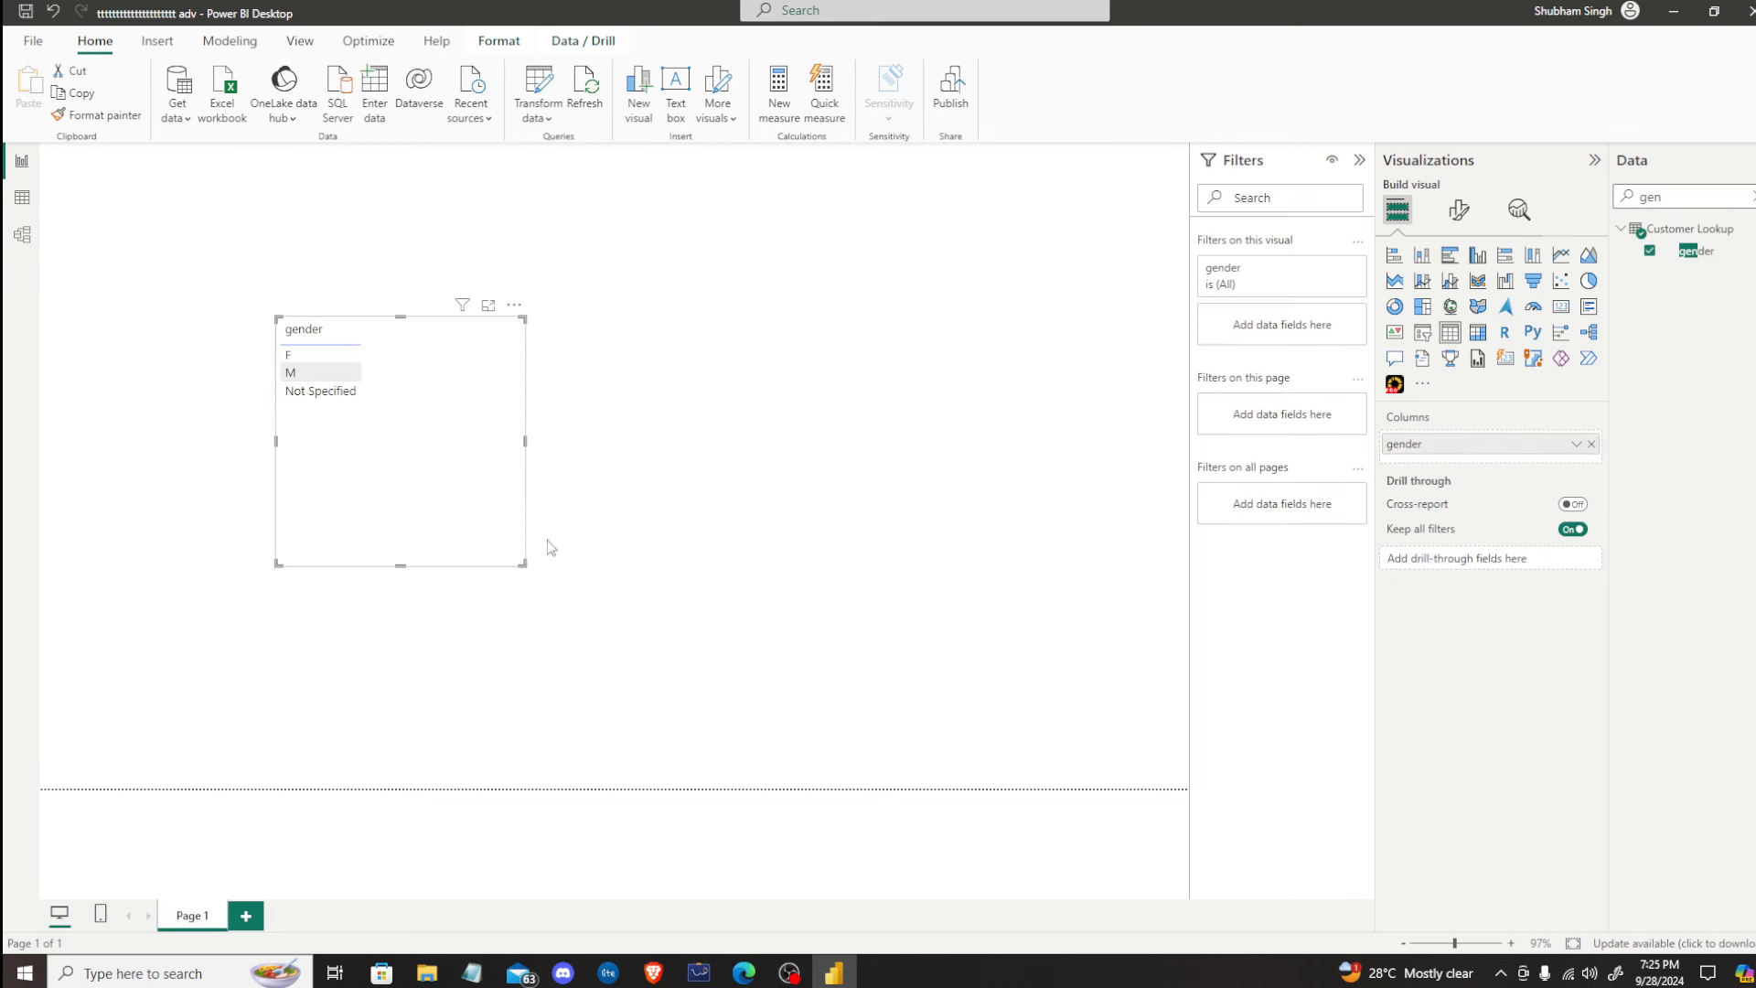
{"action": "scroll", "coordinate": [678, 577], "scroll_direction": "up", "scroll_amount": 5}
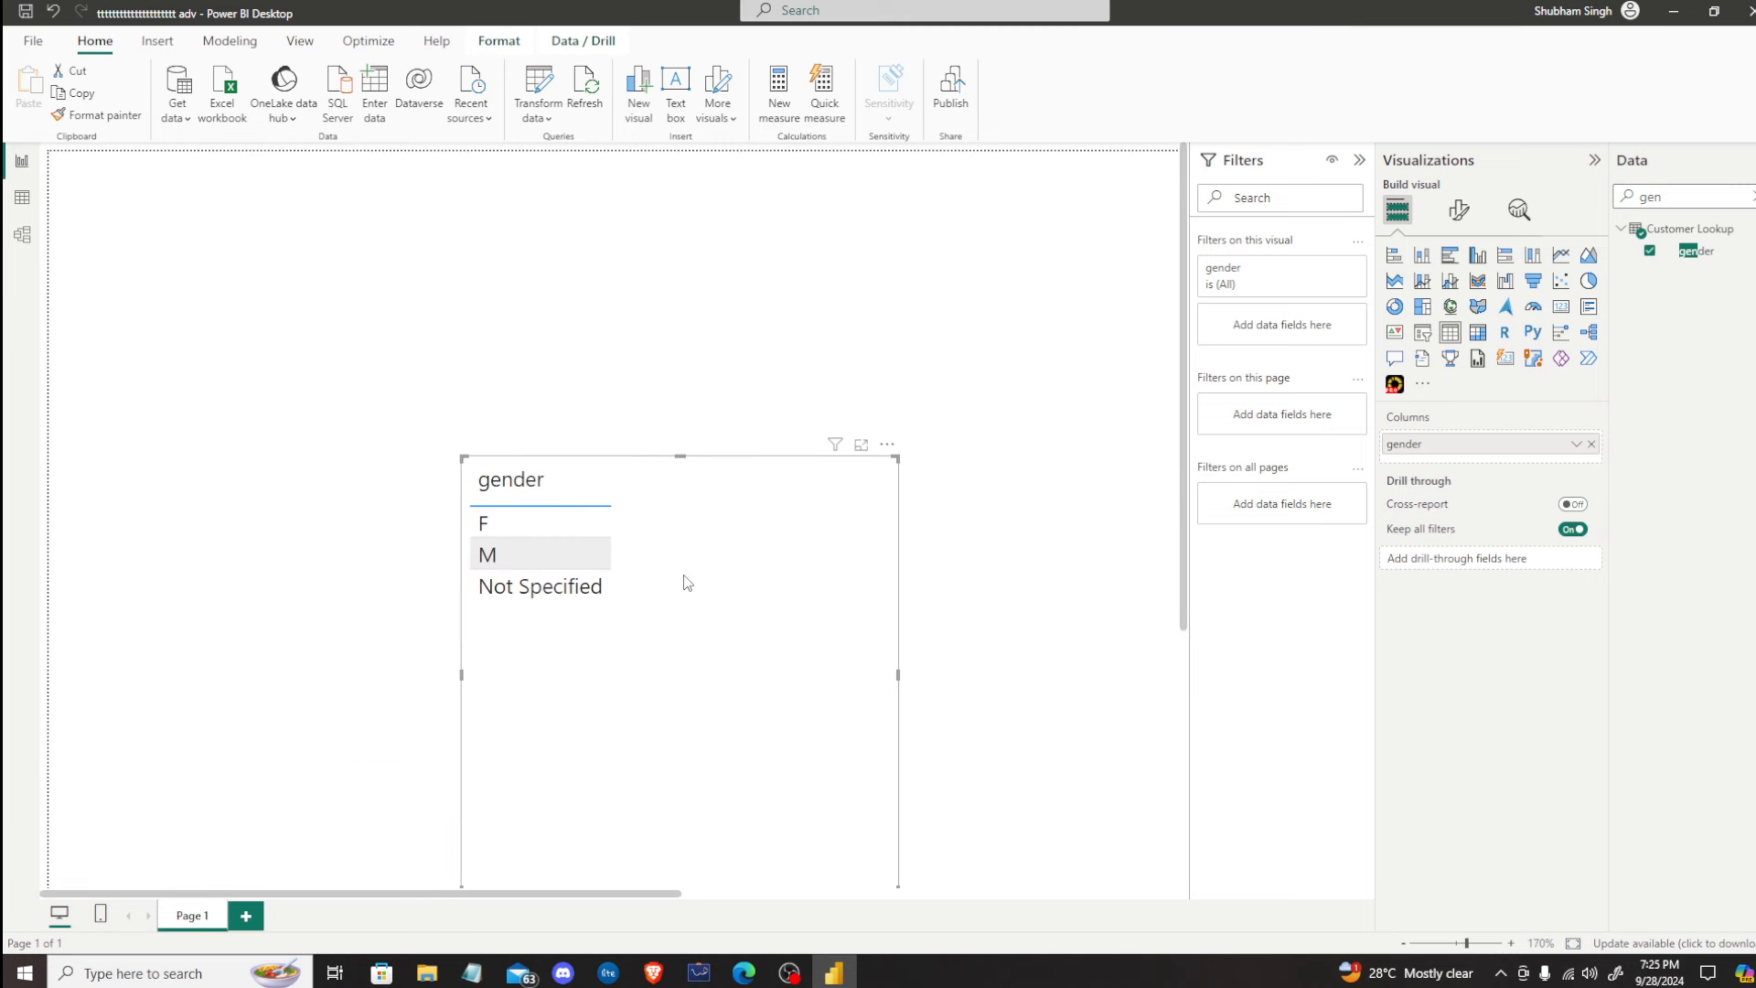
{"action": "left_click_drag", "start_coordinate": [746, 545], "coordinate": [618, 400]}
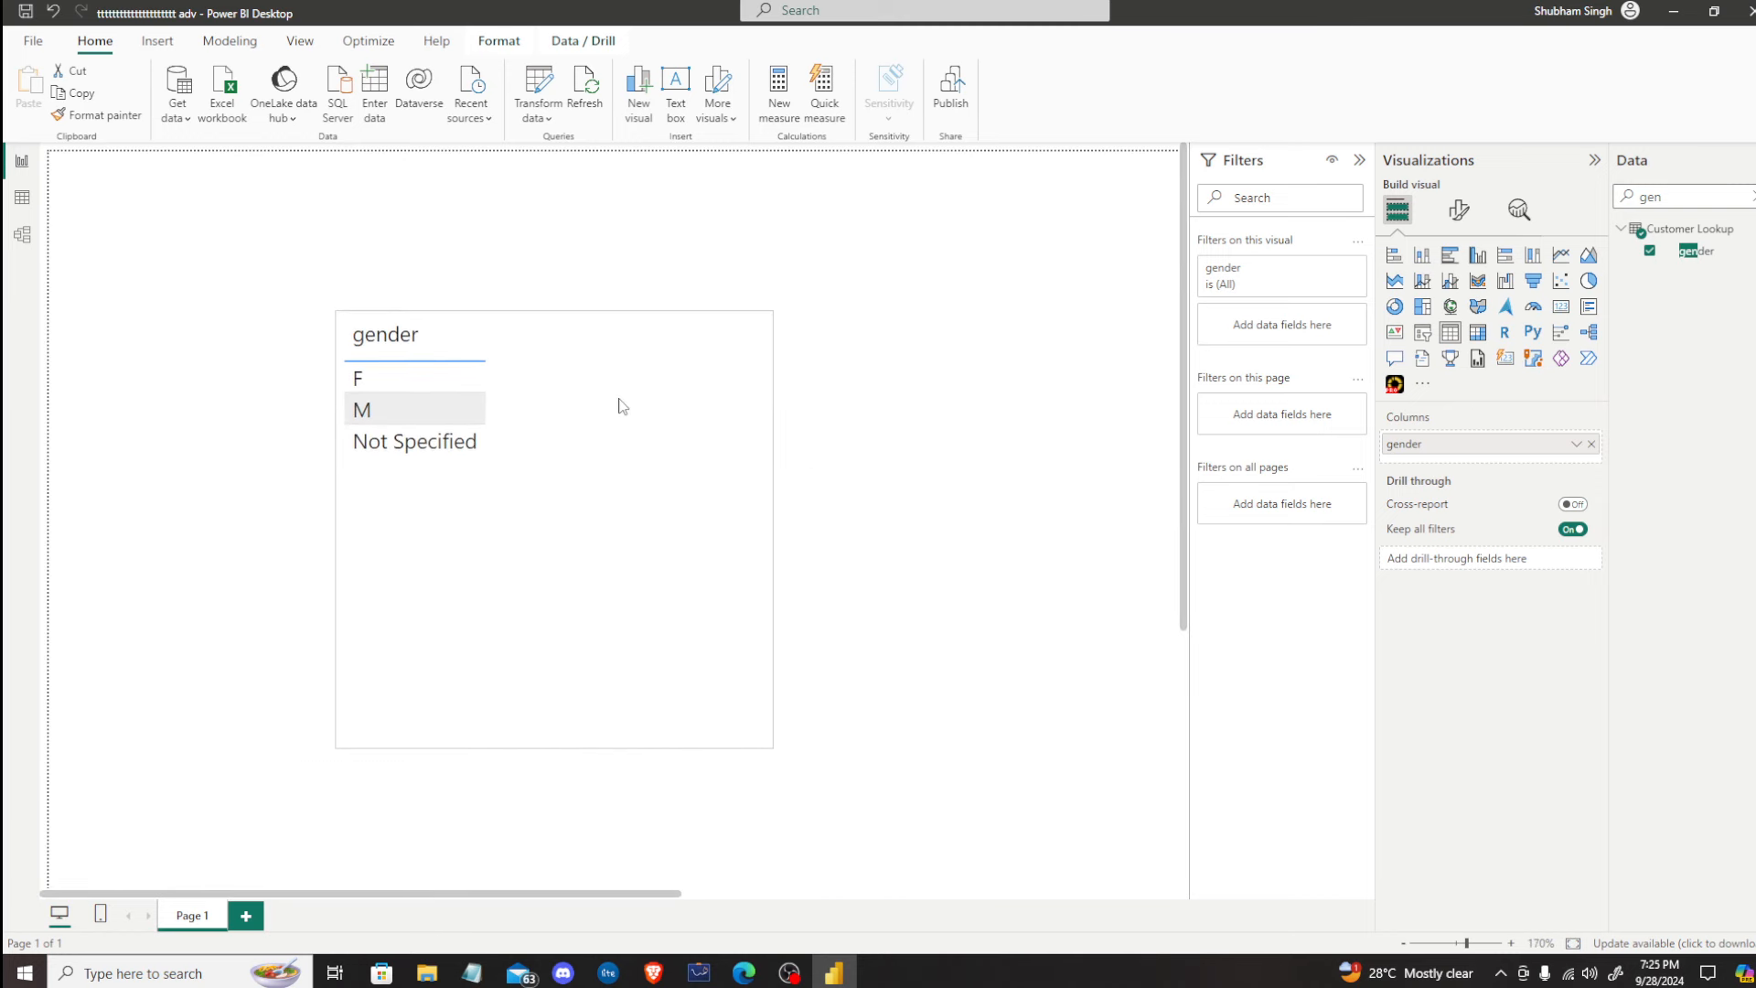
Step: Add quantity_sold from Sales by Store as a second table column and widen the table visual
{"action": "left_click", "coordinate": [1751, 197]}
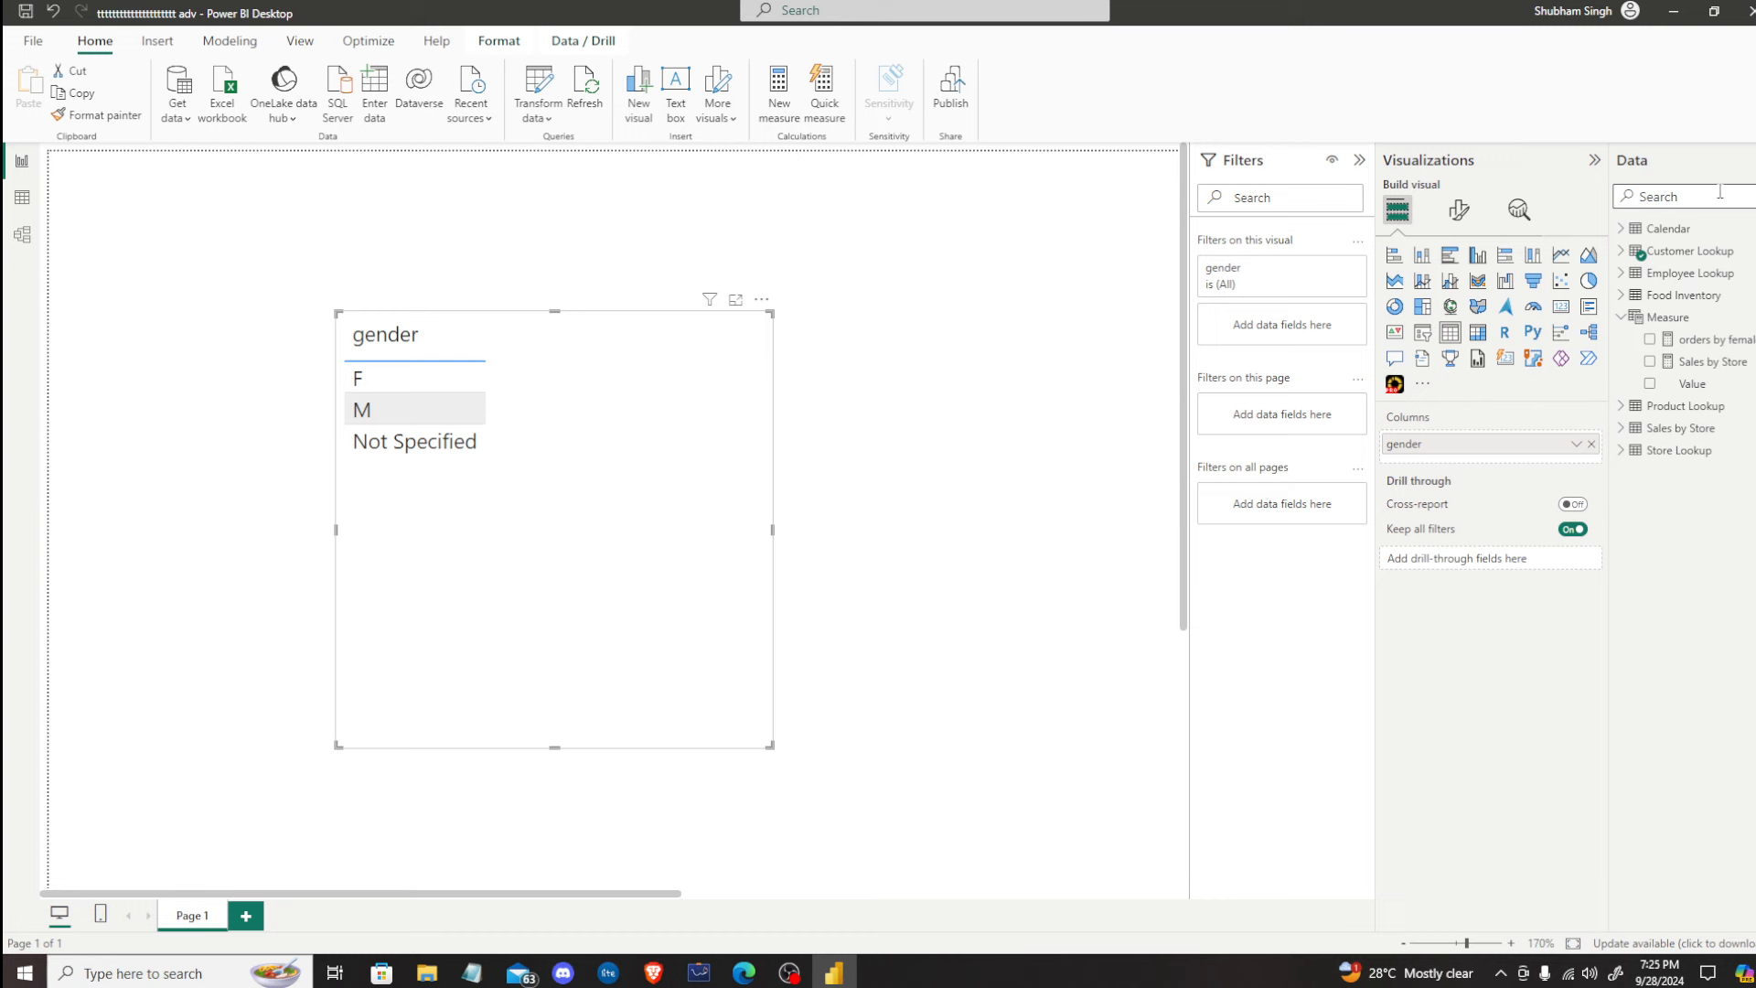
{"action": "type", "text": "qu"}
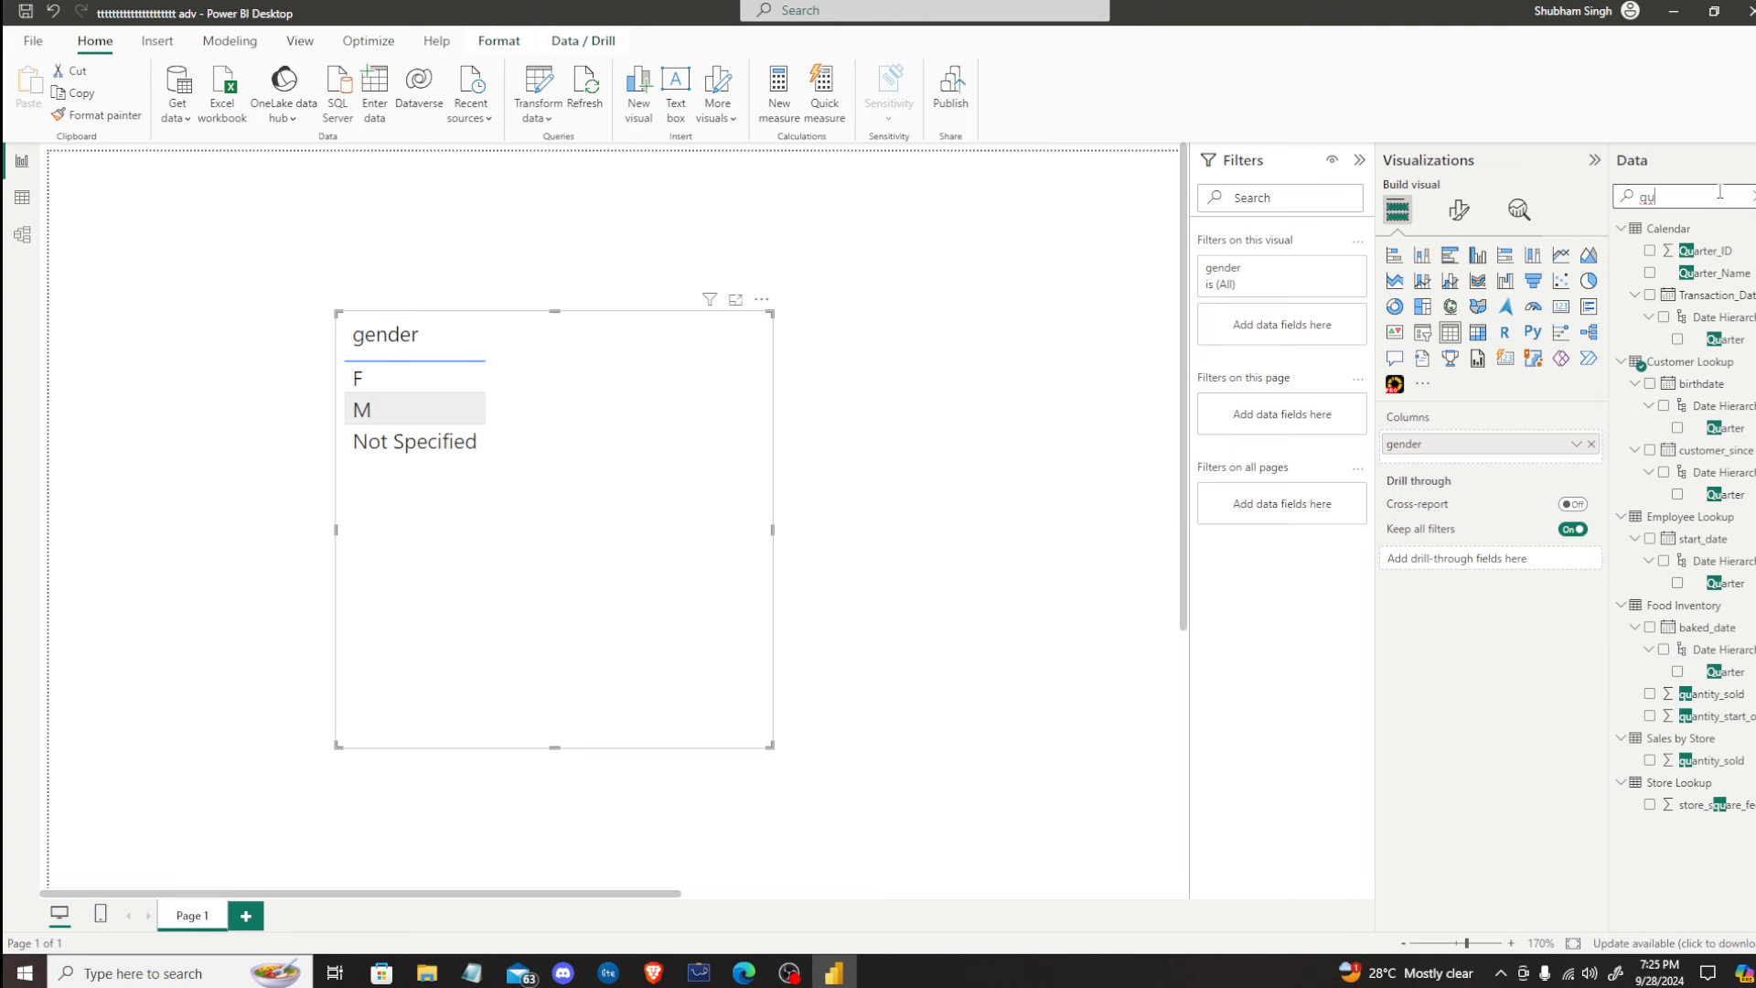
{"action": "type", "text": "an"}
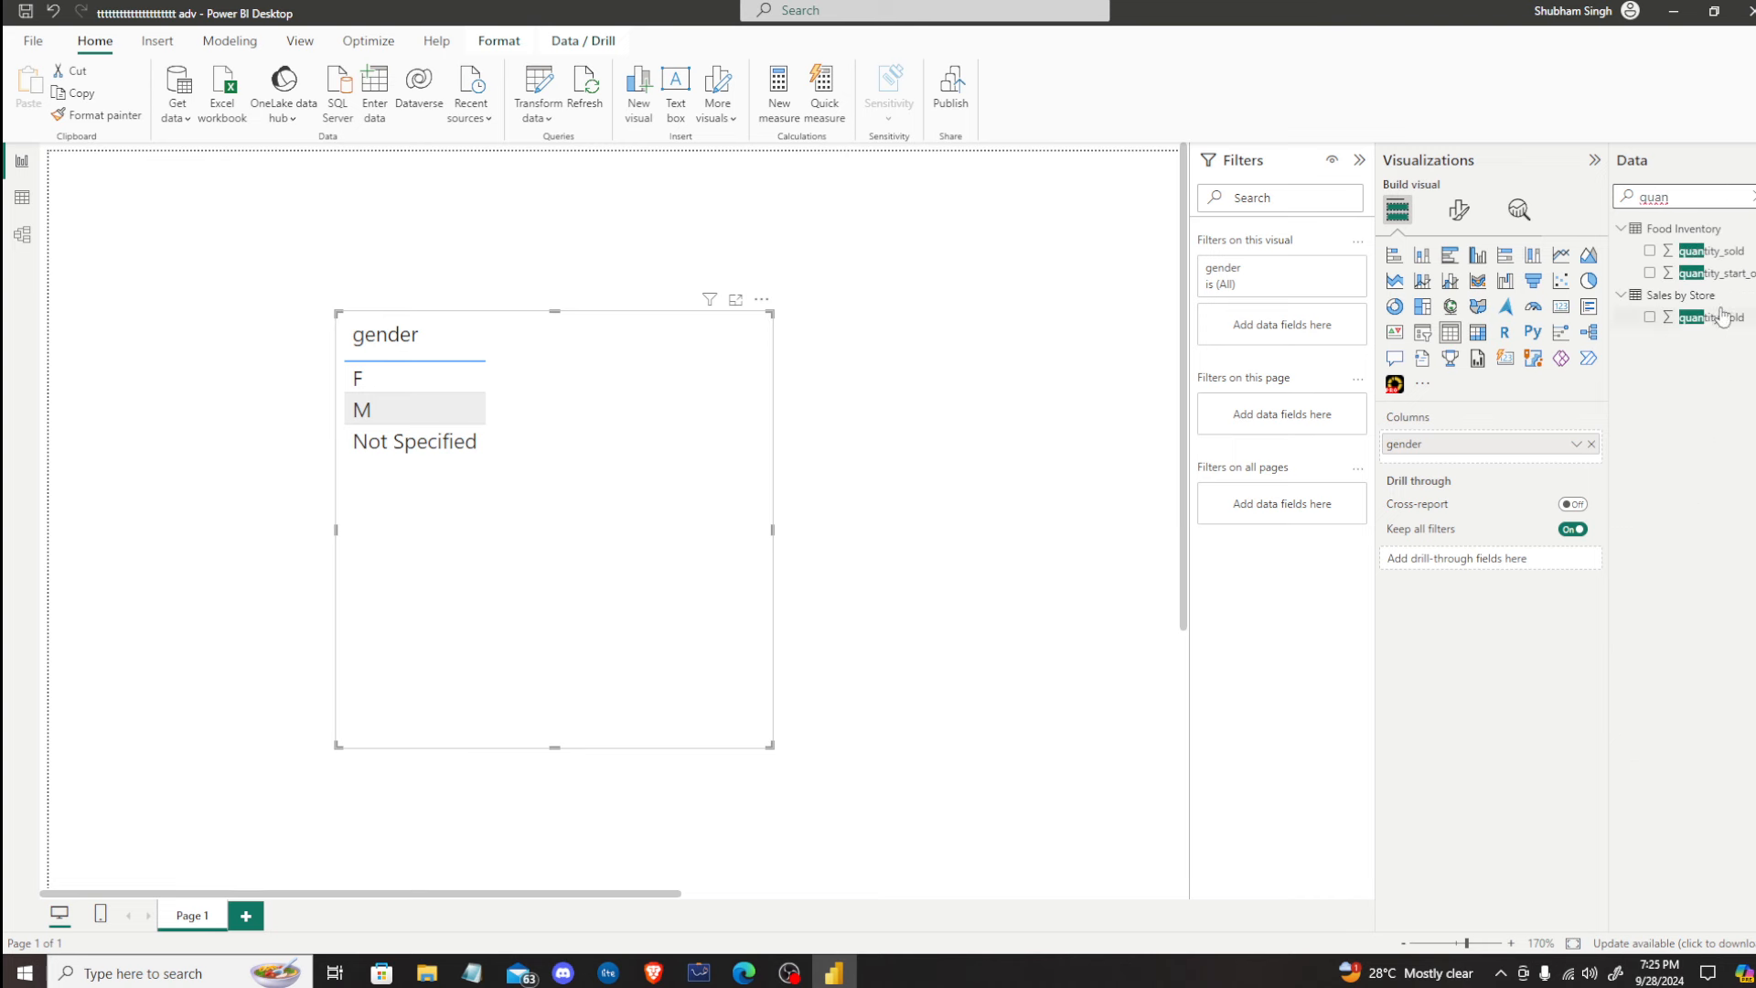
{"action": "left_click_drag", "start_coordinate": [1723, 316], "coordinate": [1497, 459]}
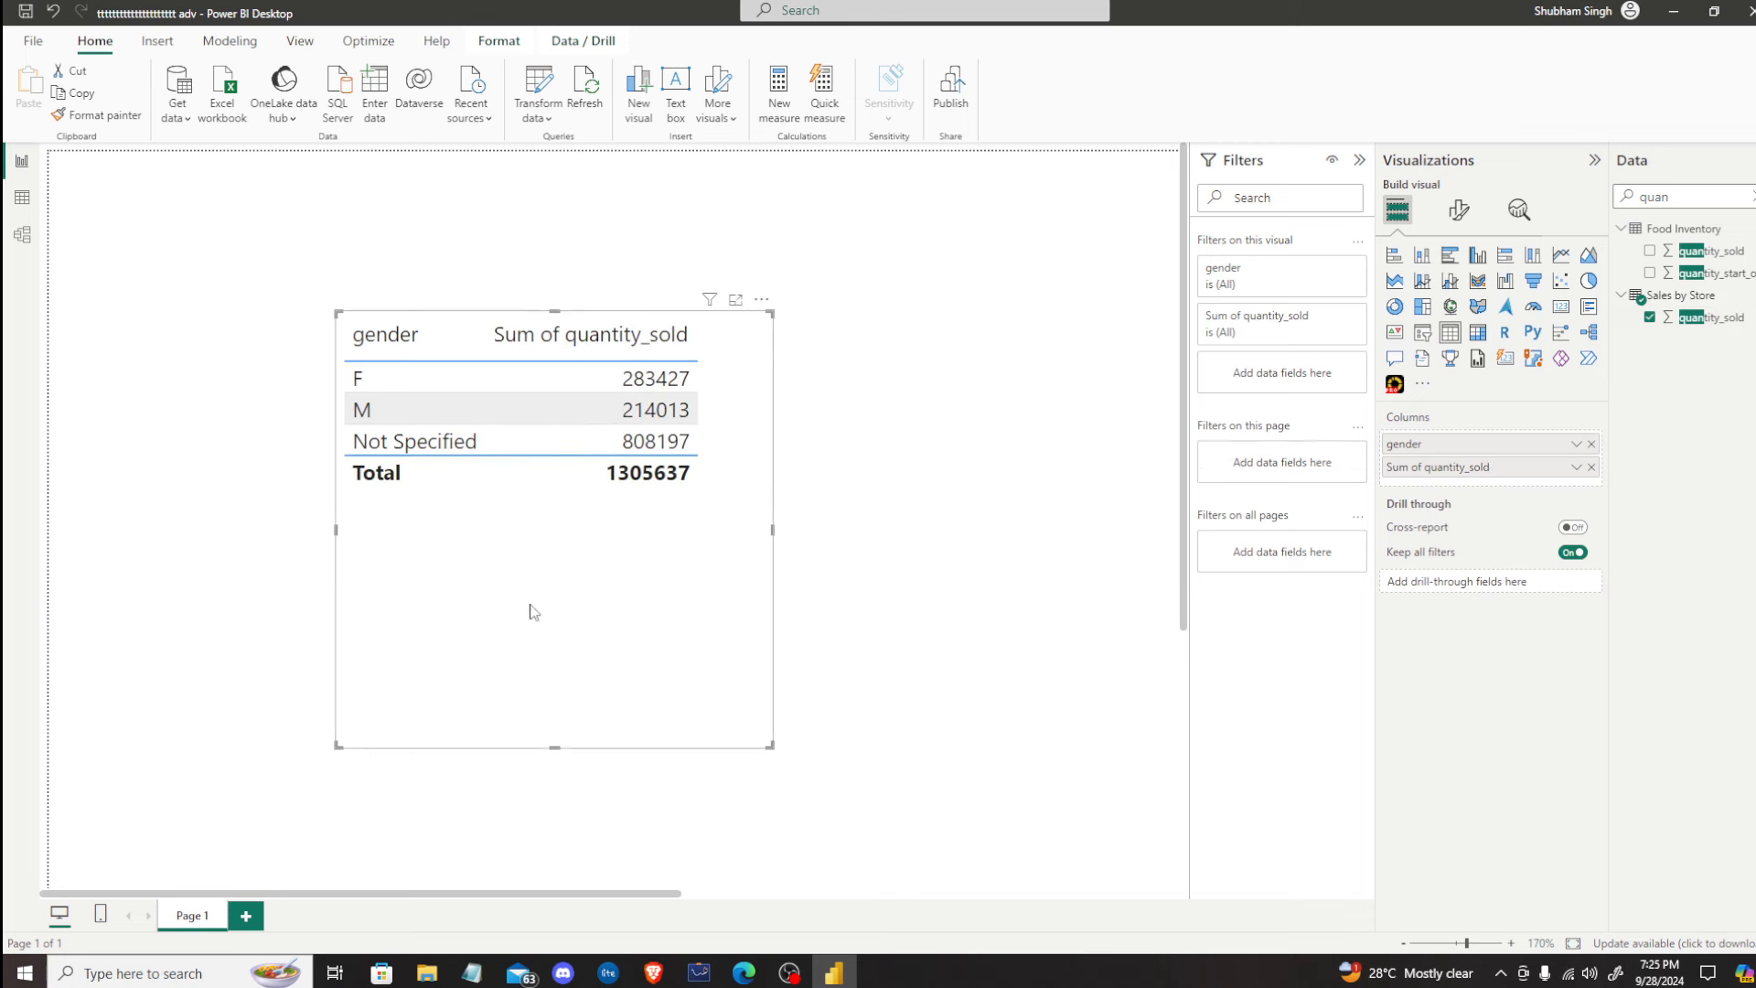
{"action": "left_click_drag", "start_coordinate": [770, 743], "coordinate": [946, 730]}
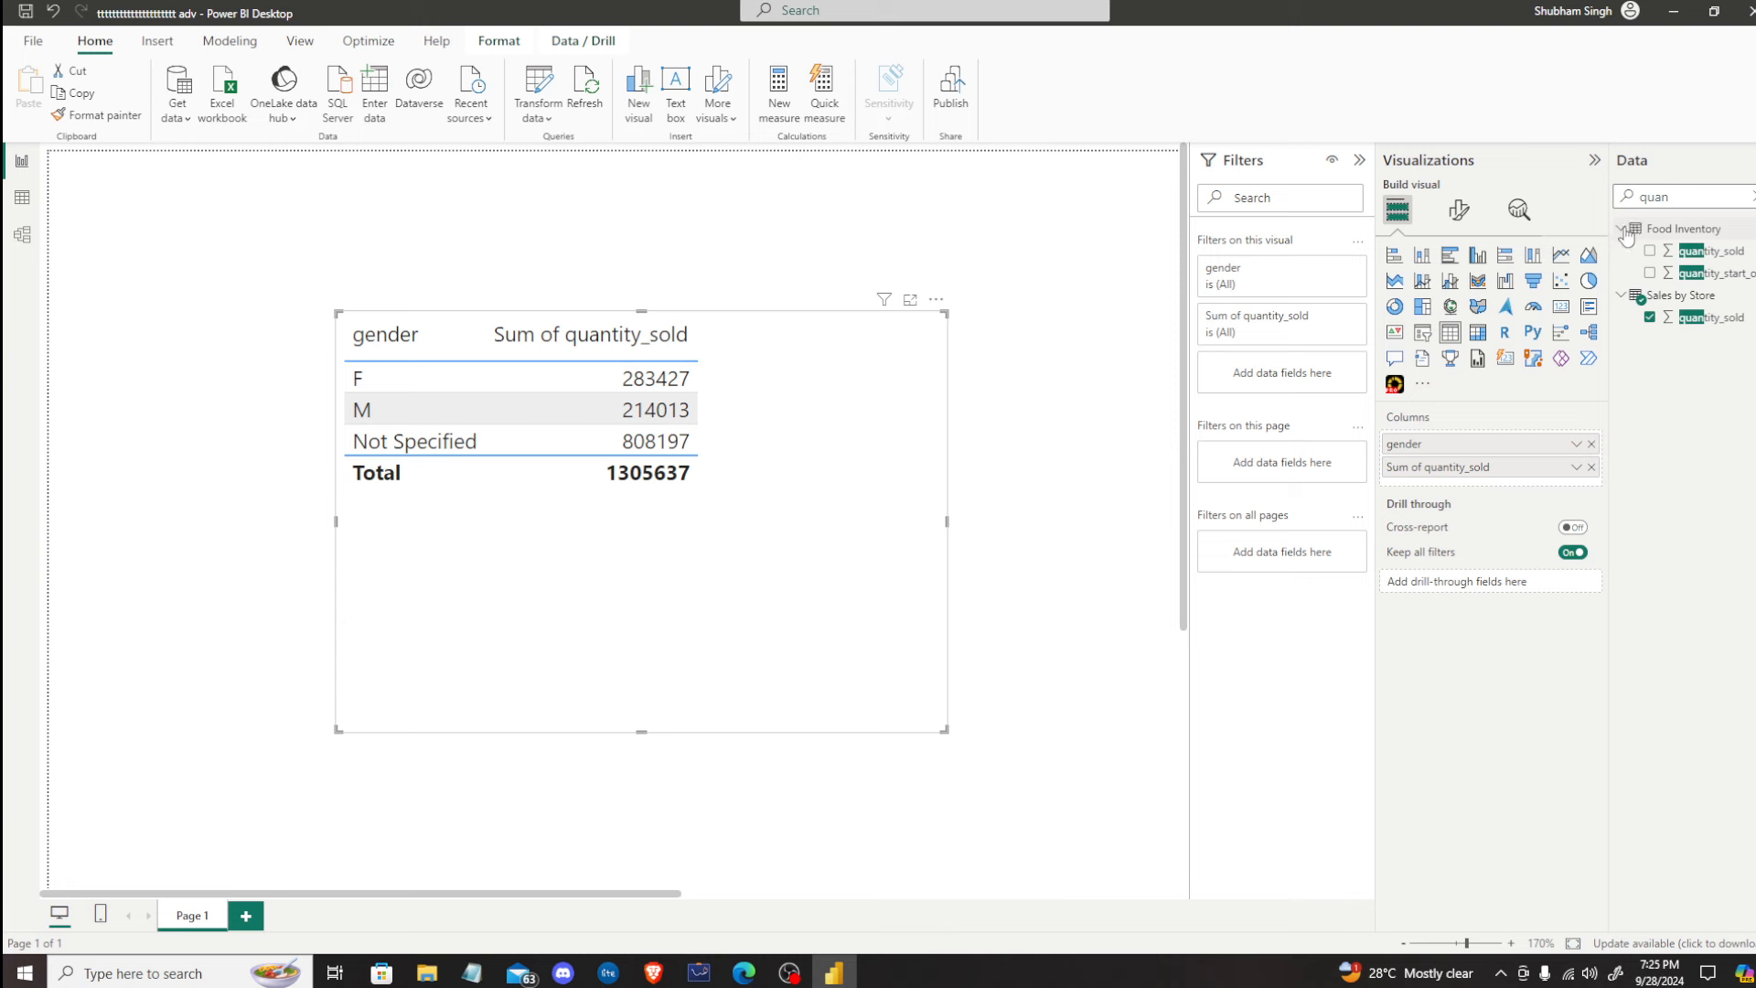
Step: Add the orders by female measure from the Measure table as the table visual's third column
{"action": "left_click", "coordinate": [1752, 198]}
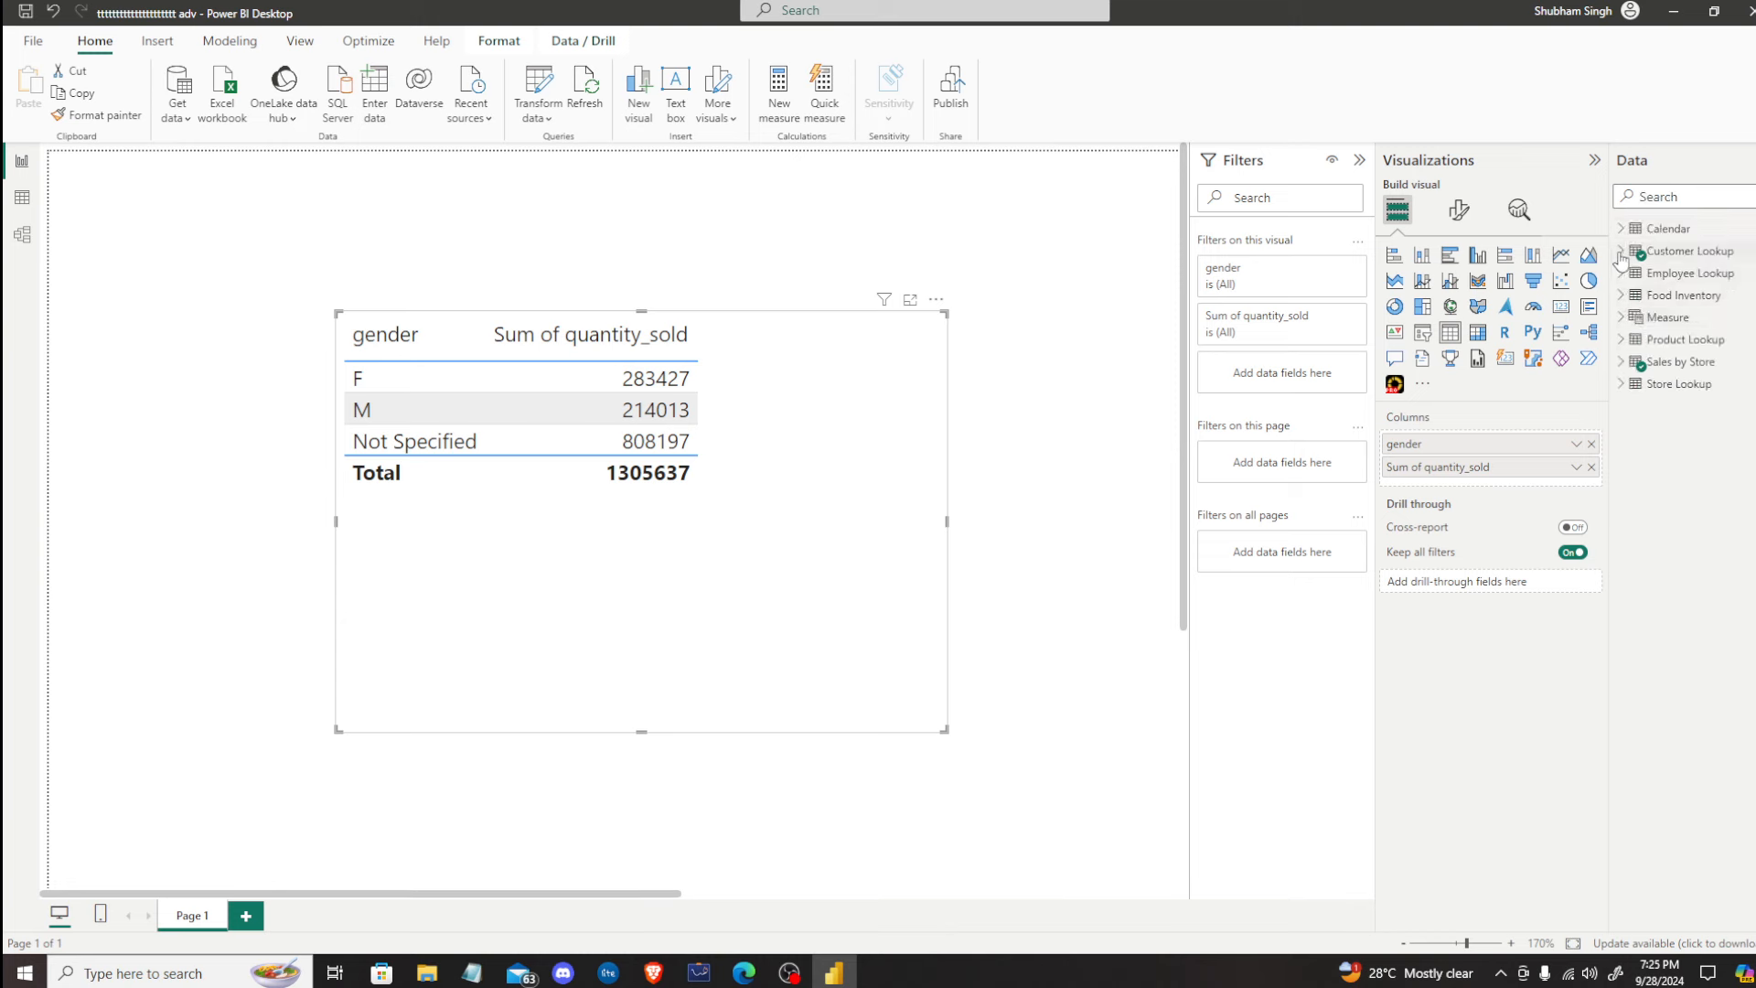
{"action": "left_click", "coordinate": [1621, 319]}
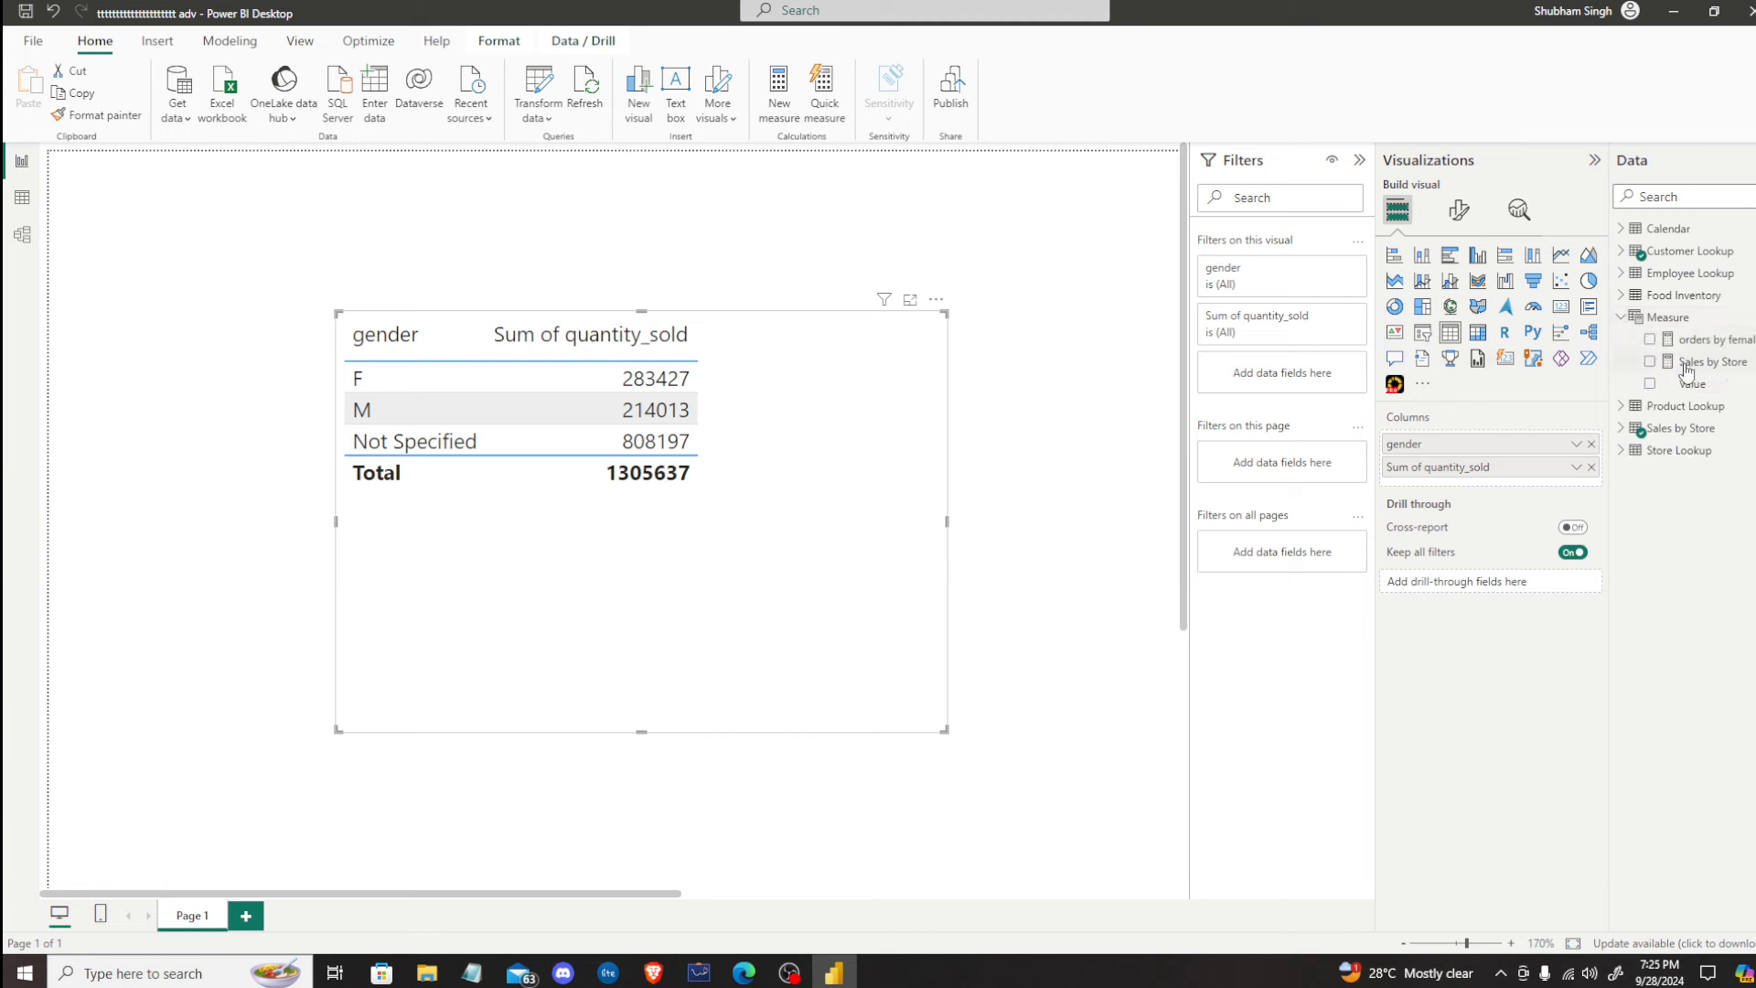
{"action": "left_click_drag", "start_coordinate": [1698, 340], "coordinate": [1514, 483]}
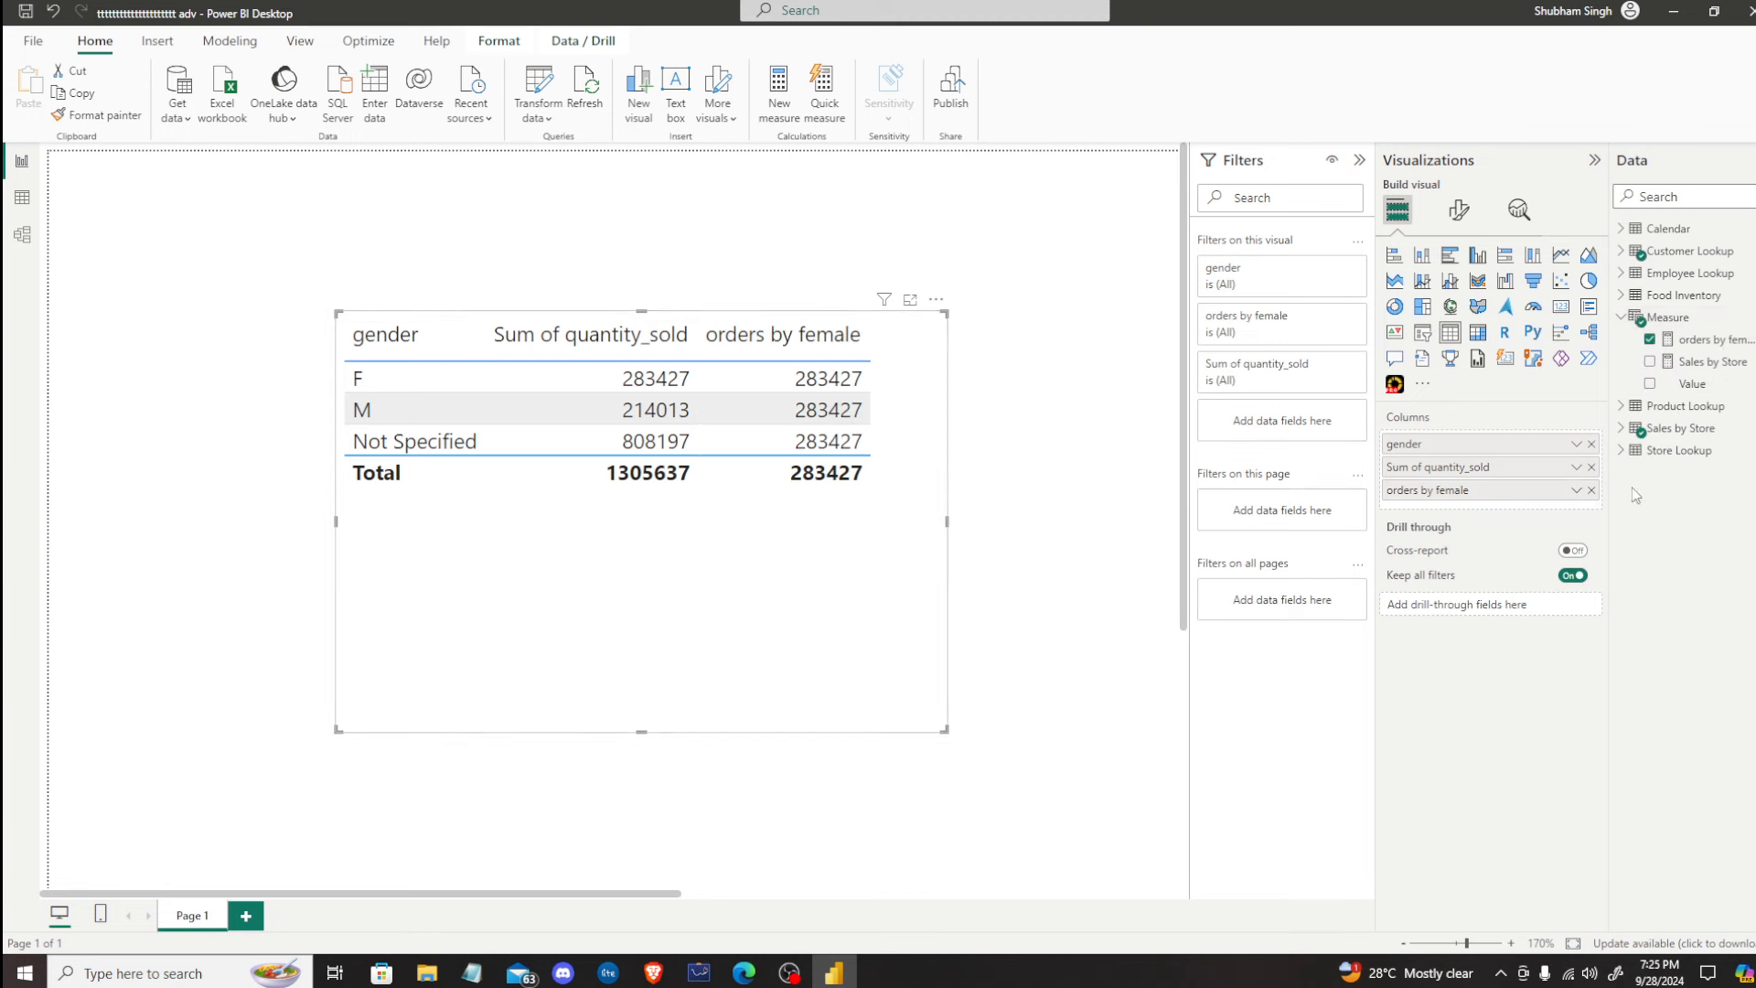
{"action": "left_click_drag", "start_coordinate": [1423, 491], "coordinate": [1416, 485]}
Step: Examine the SUM expression in the orders by female formula and the aggregation options of the quantity_sold column
{"action": "left_click", "coordinate": [1714, 342]}
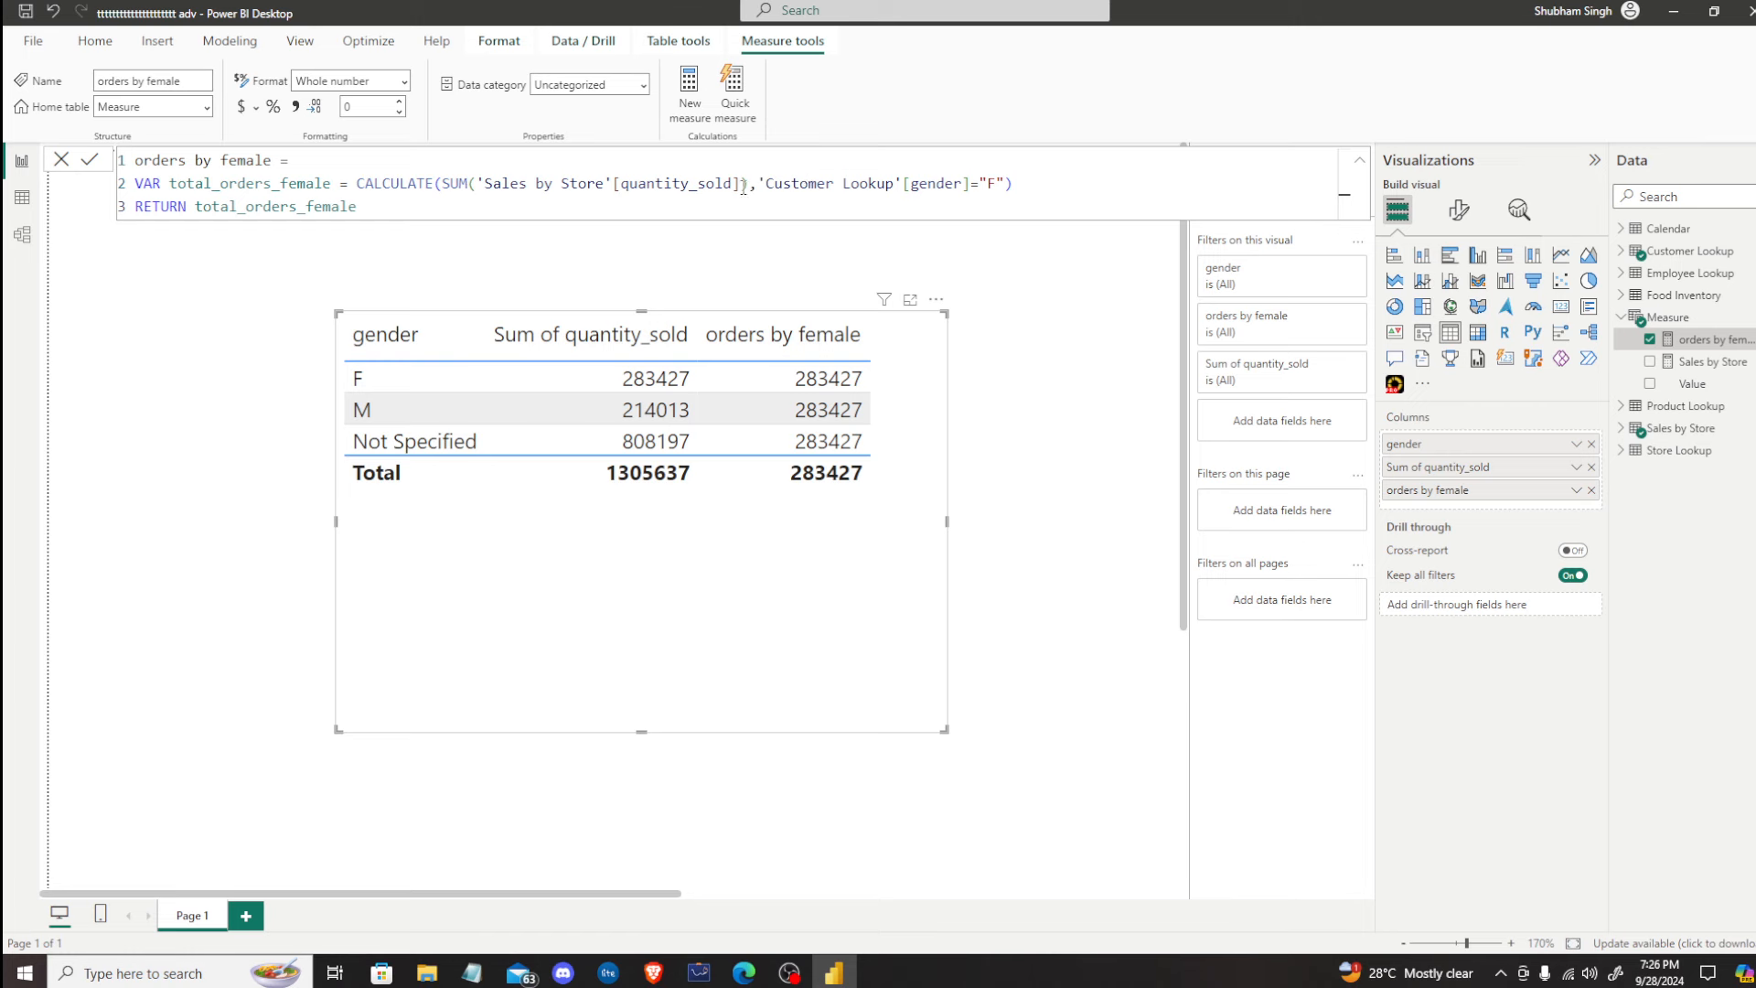
{"action": "left_click_drag", "start_coordinate": [754, 187], "coordinate": [450, 185]}
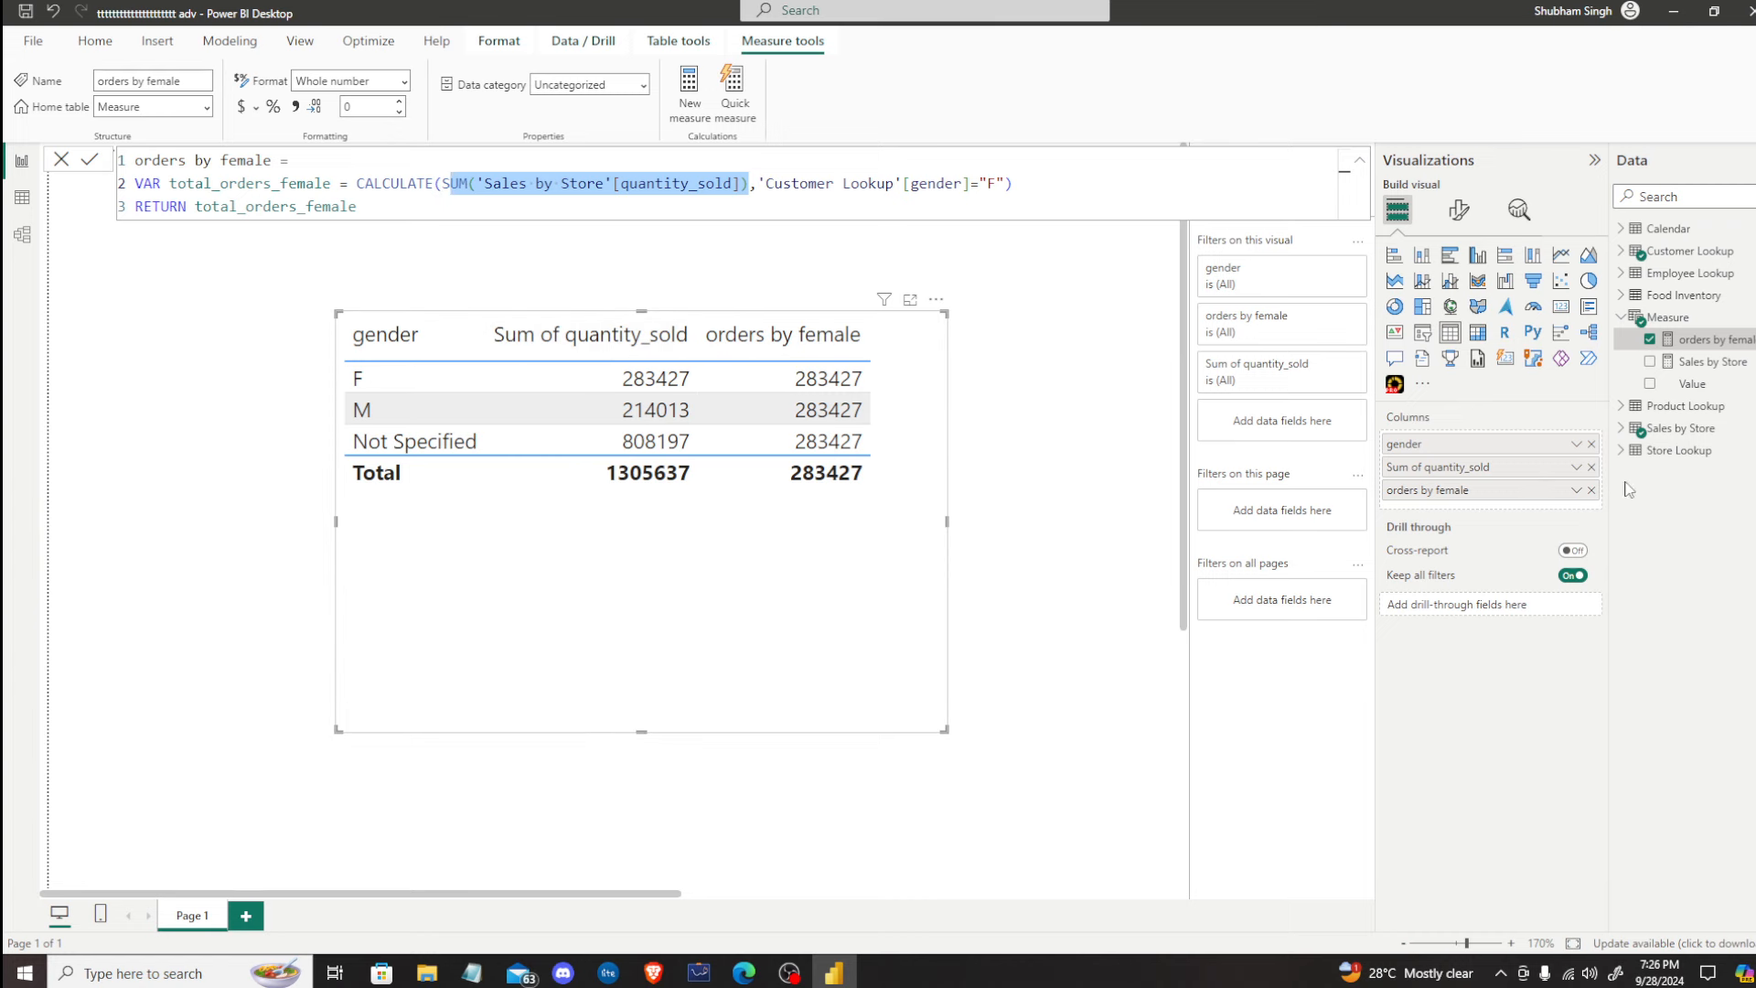
{"action": "left_click", "coordinate": [1578, 468]}
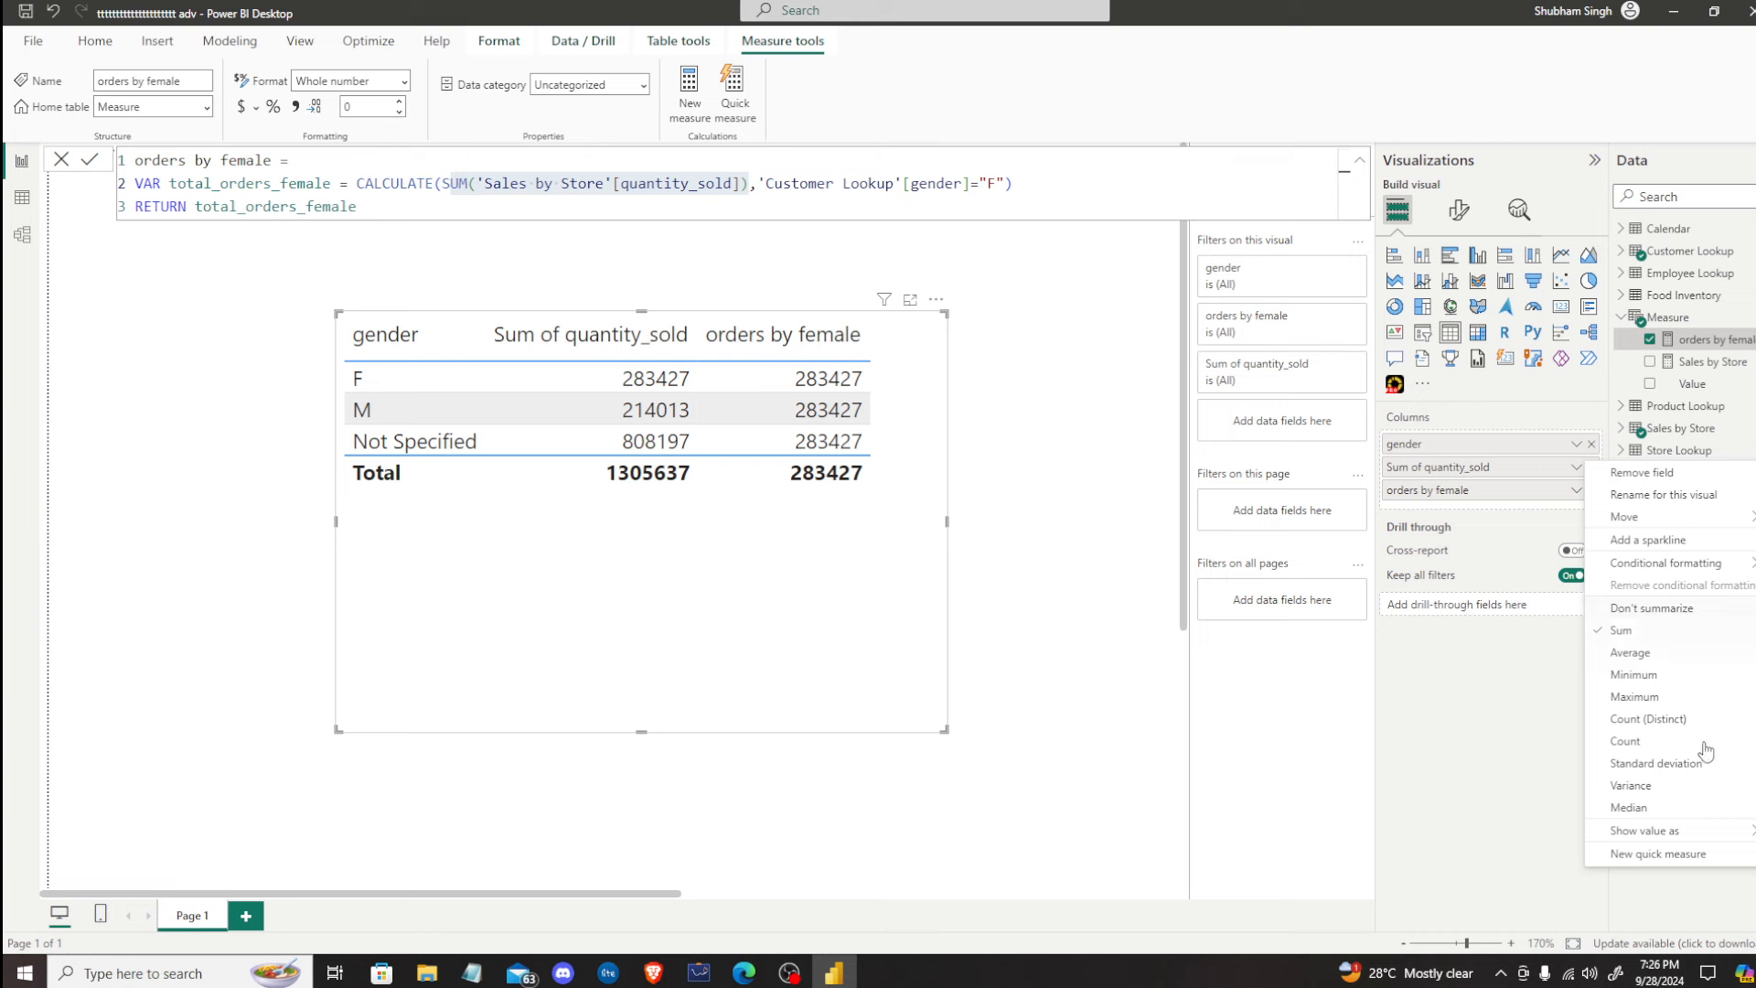
{"action": "mouse_move", "coordinate": [1701, 831]}
{"action": "left_click", "coordinate": [1519, 711]}
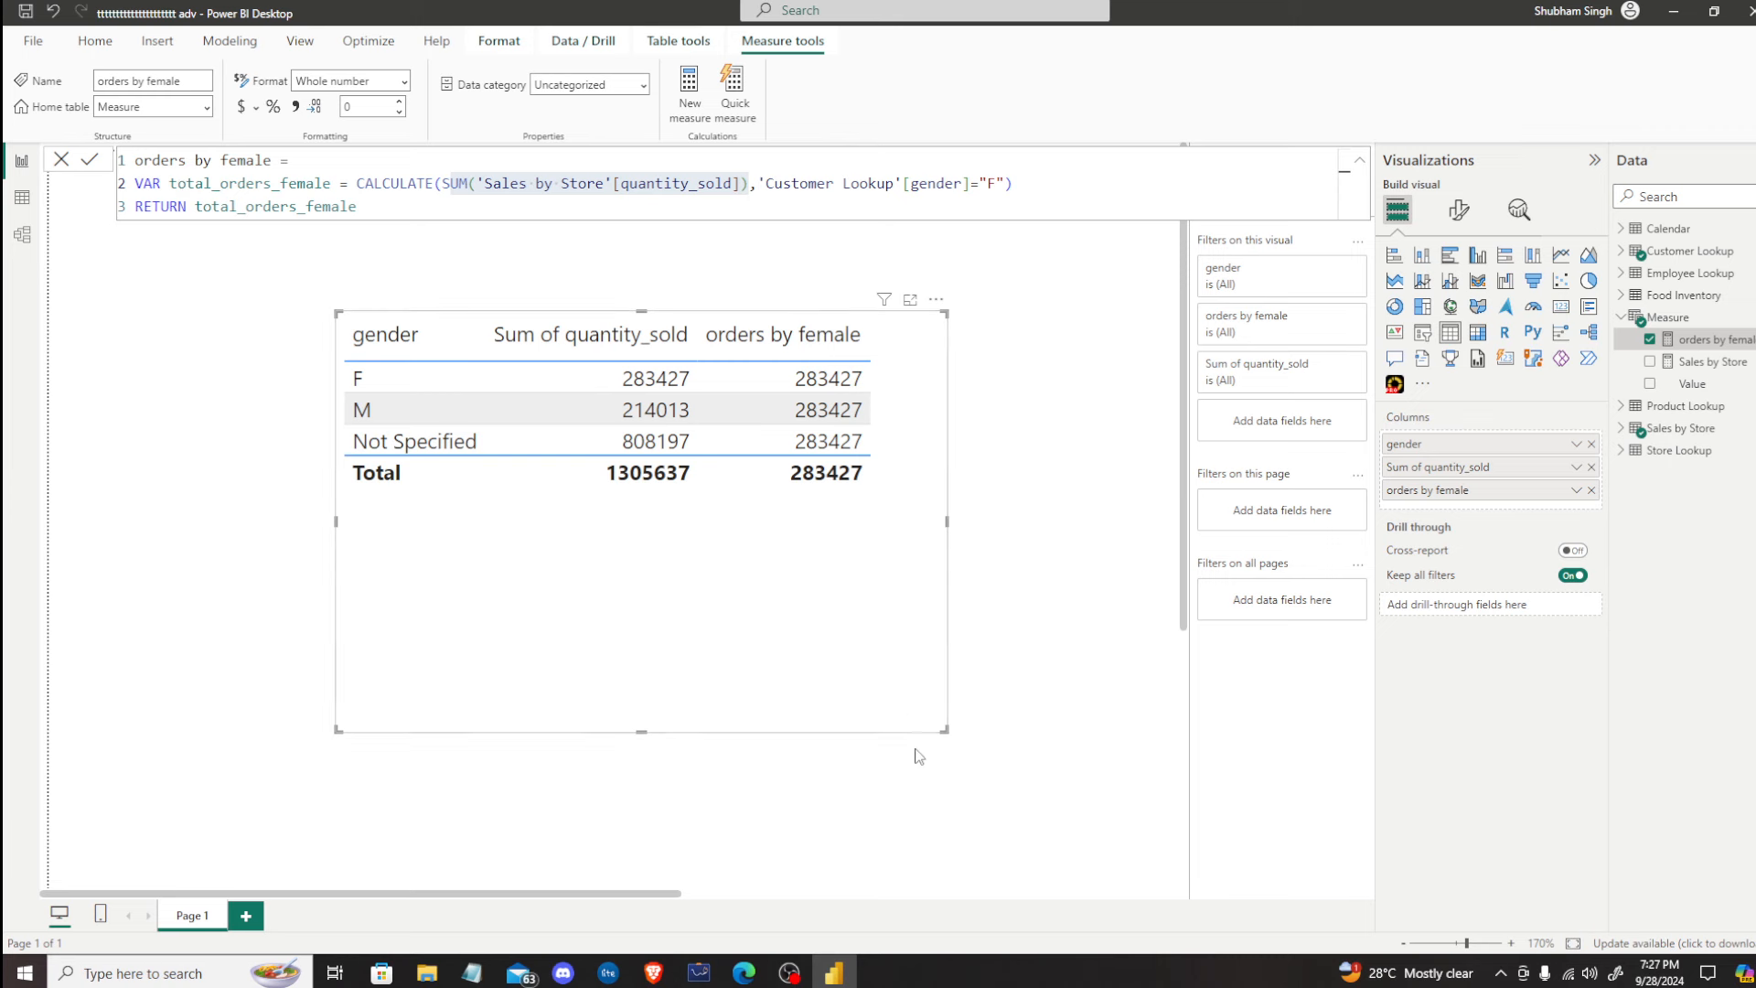
Step: Reduce the table visual's height to fit its rows and highlight the 'Customer Lookup'[gender]="F" filter in the formula
{"action": "left_click_drag", "start_coordinate": [945, 731], "coordinate": [961, 521]}
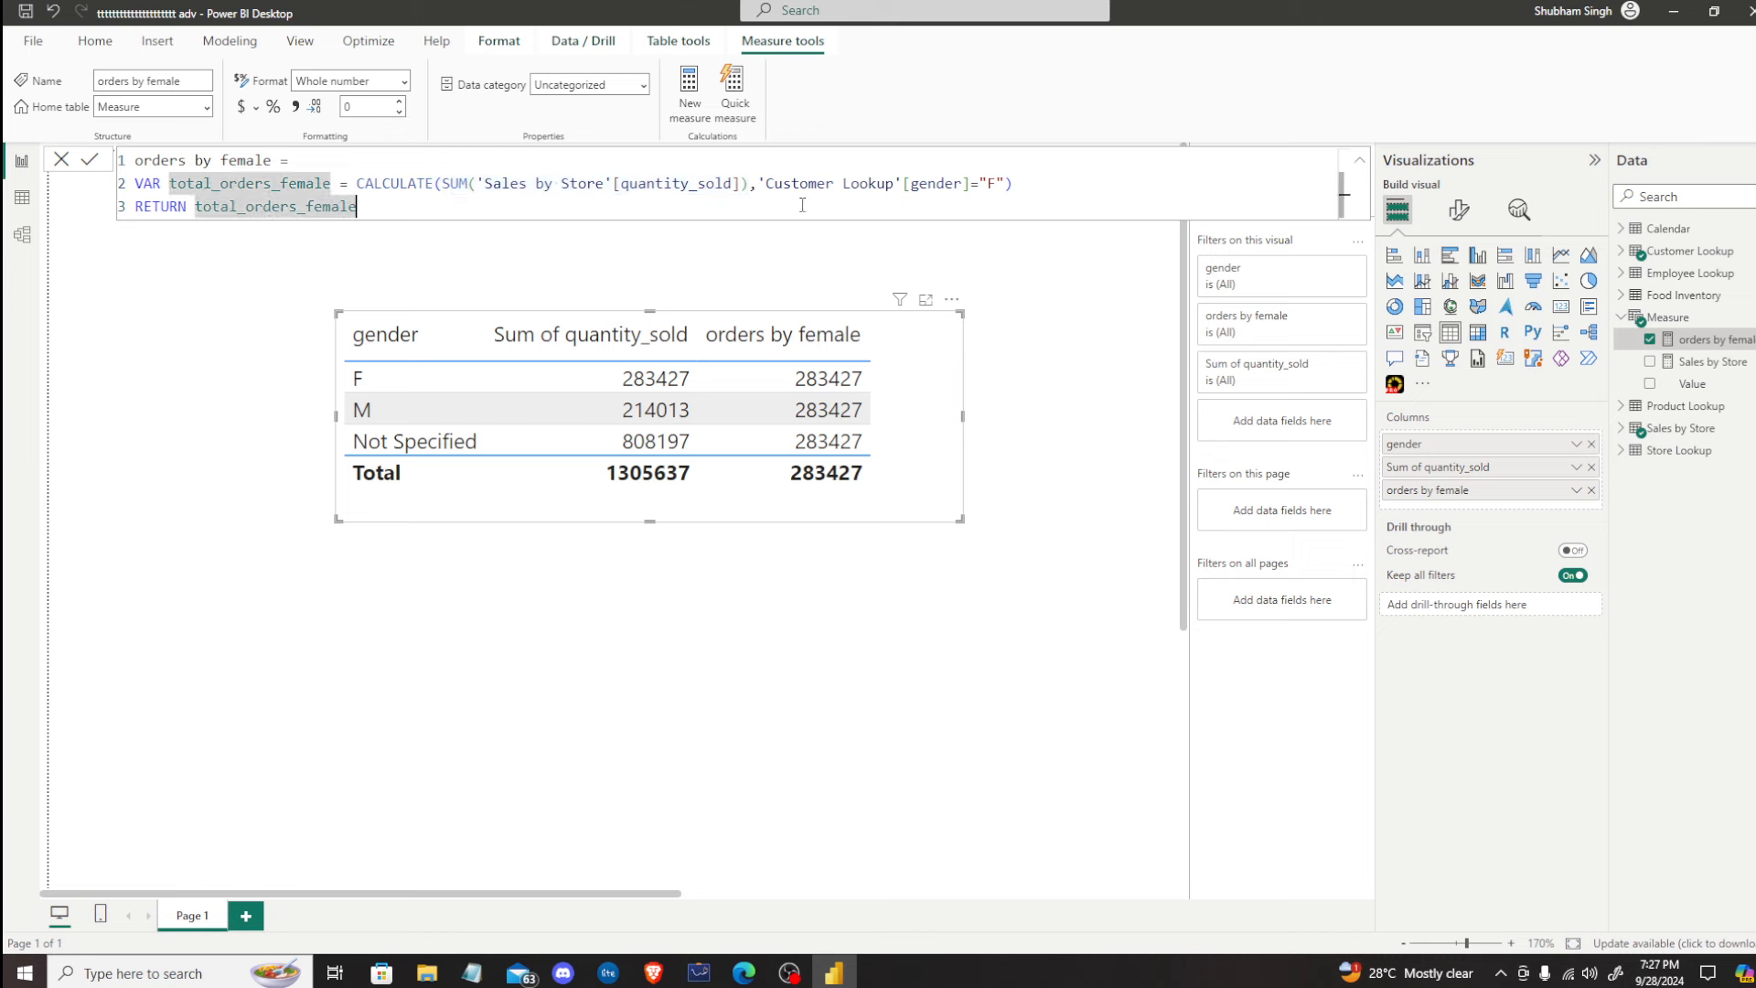
{"action": "left_click_drag", "start_coordinate": [765, 183], "coordinate": [1005, 183]}
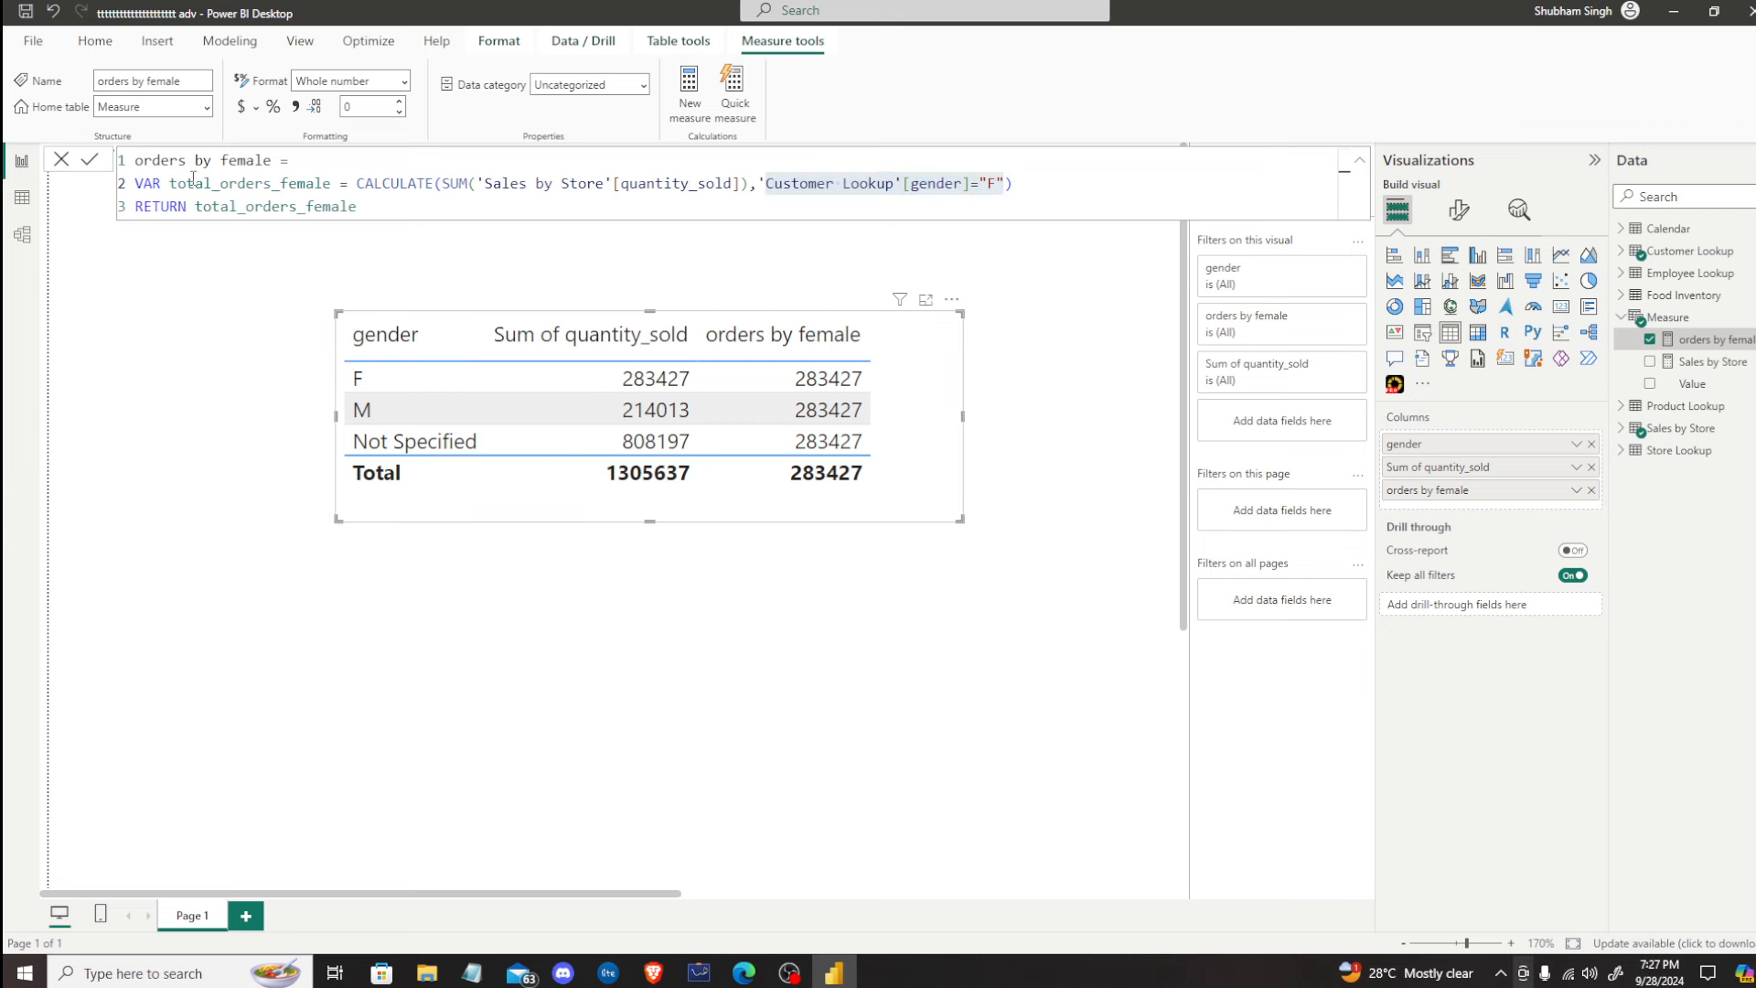
Step: Add a new measure to the Measure table
{"action": "left_click", "coordinate": [1619, 321]}
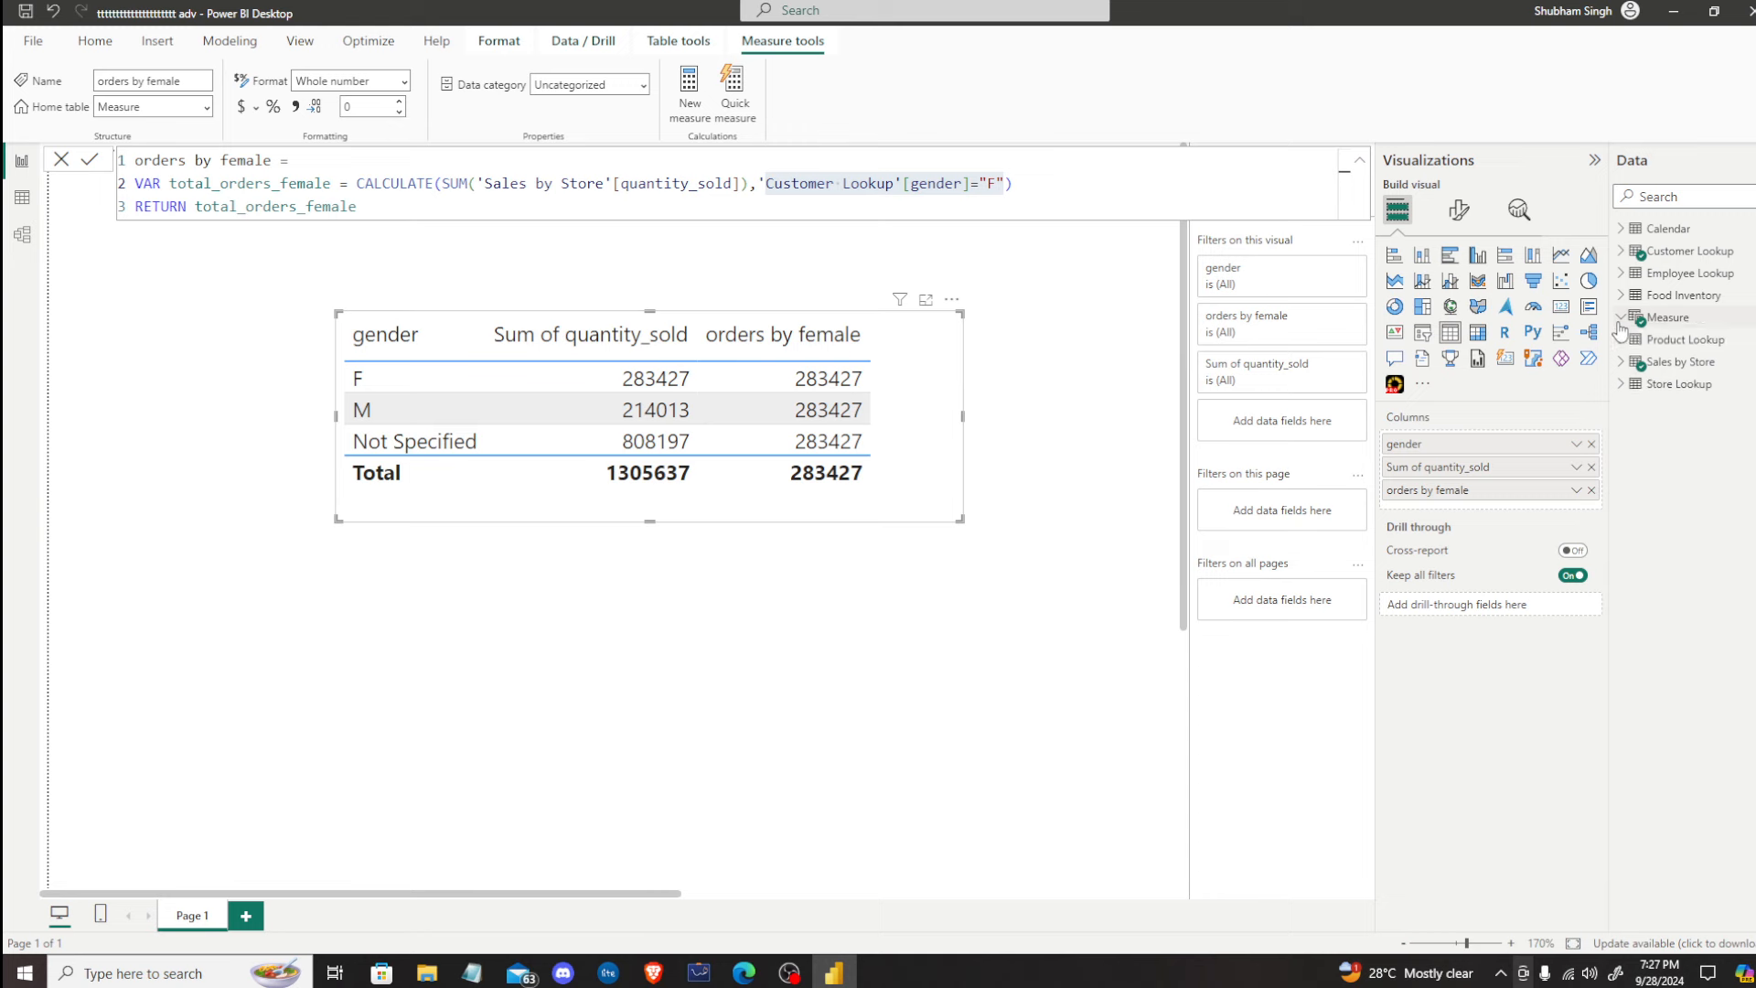
{"action": "right_click", "coordinate": [1658, 322]}
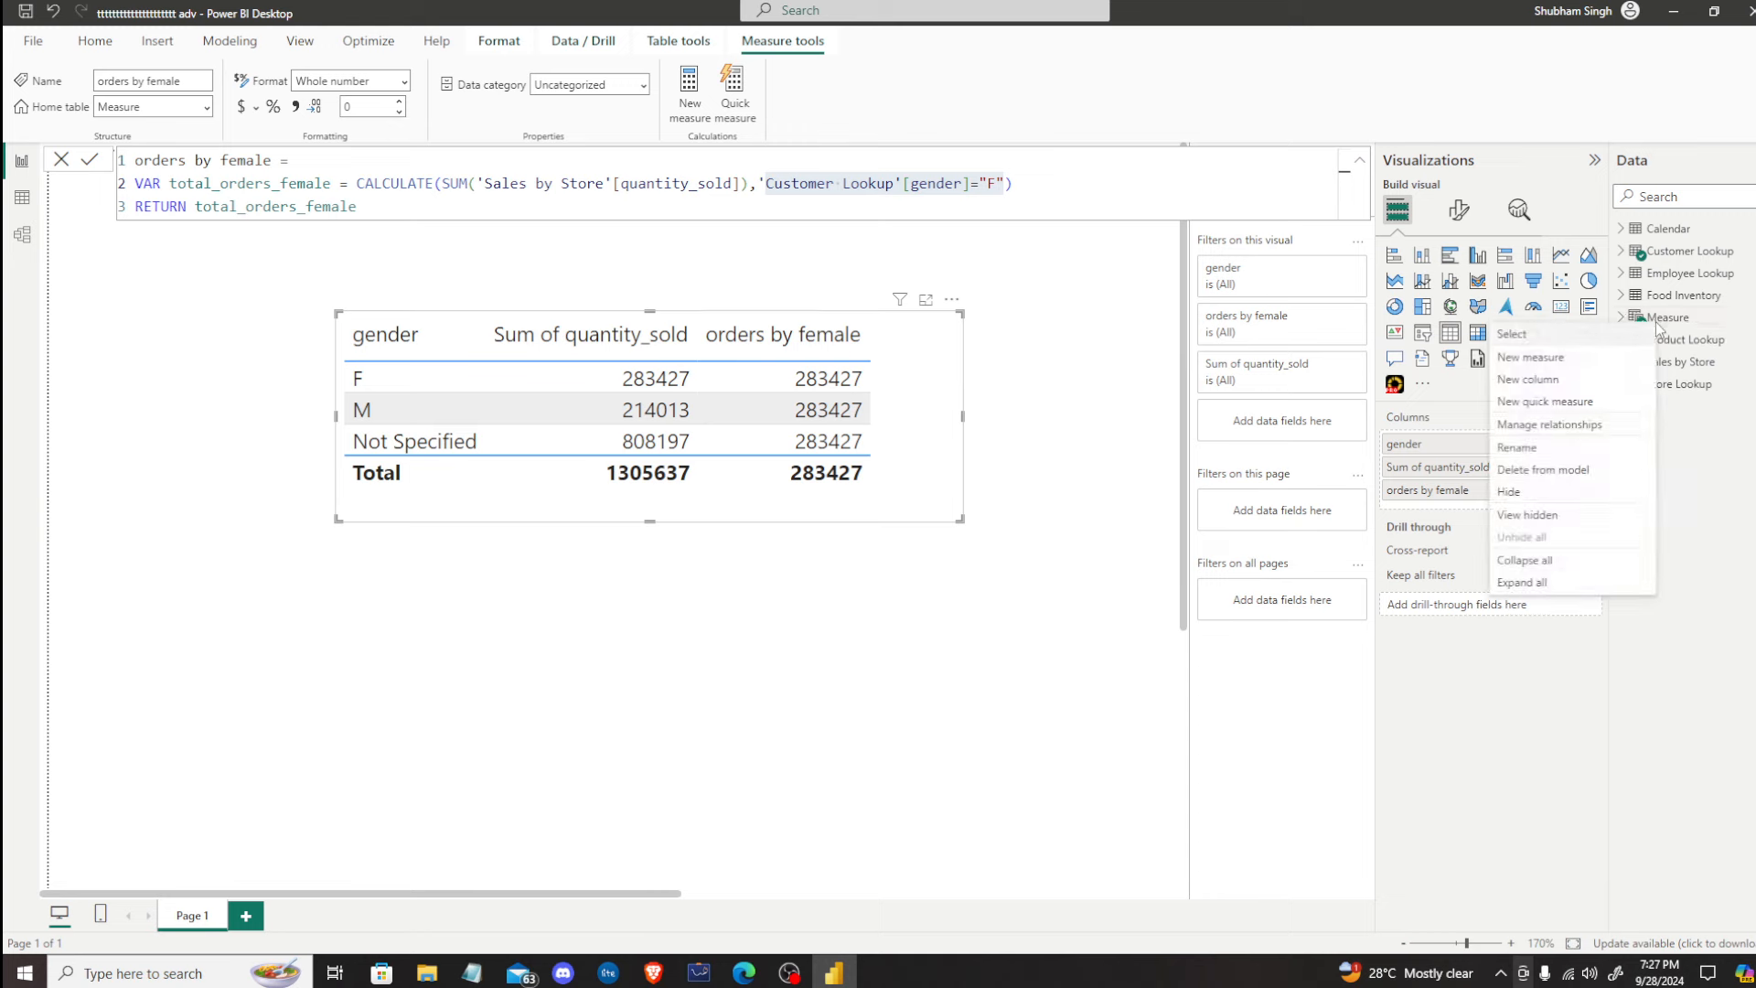
{"action": "left_click", "coordinate": [1543, 359]}
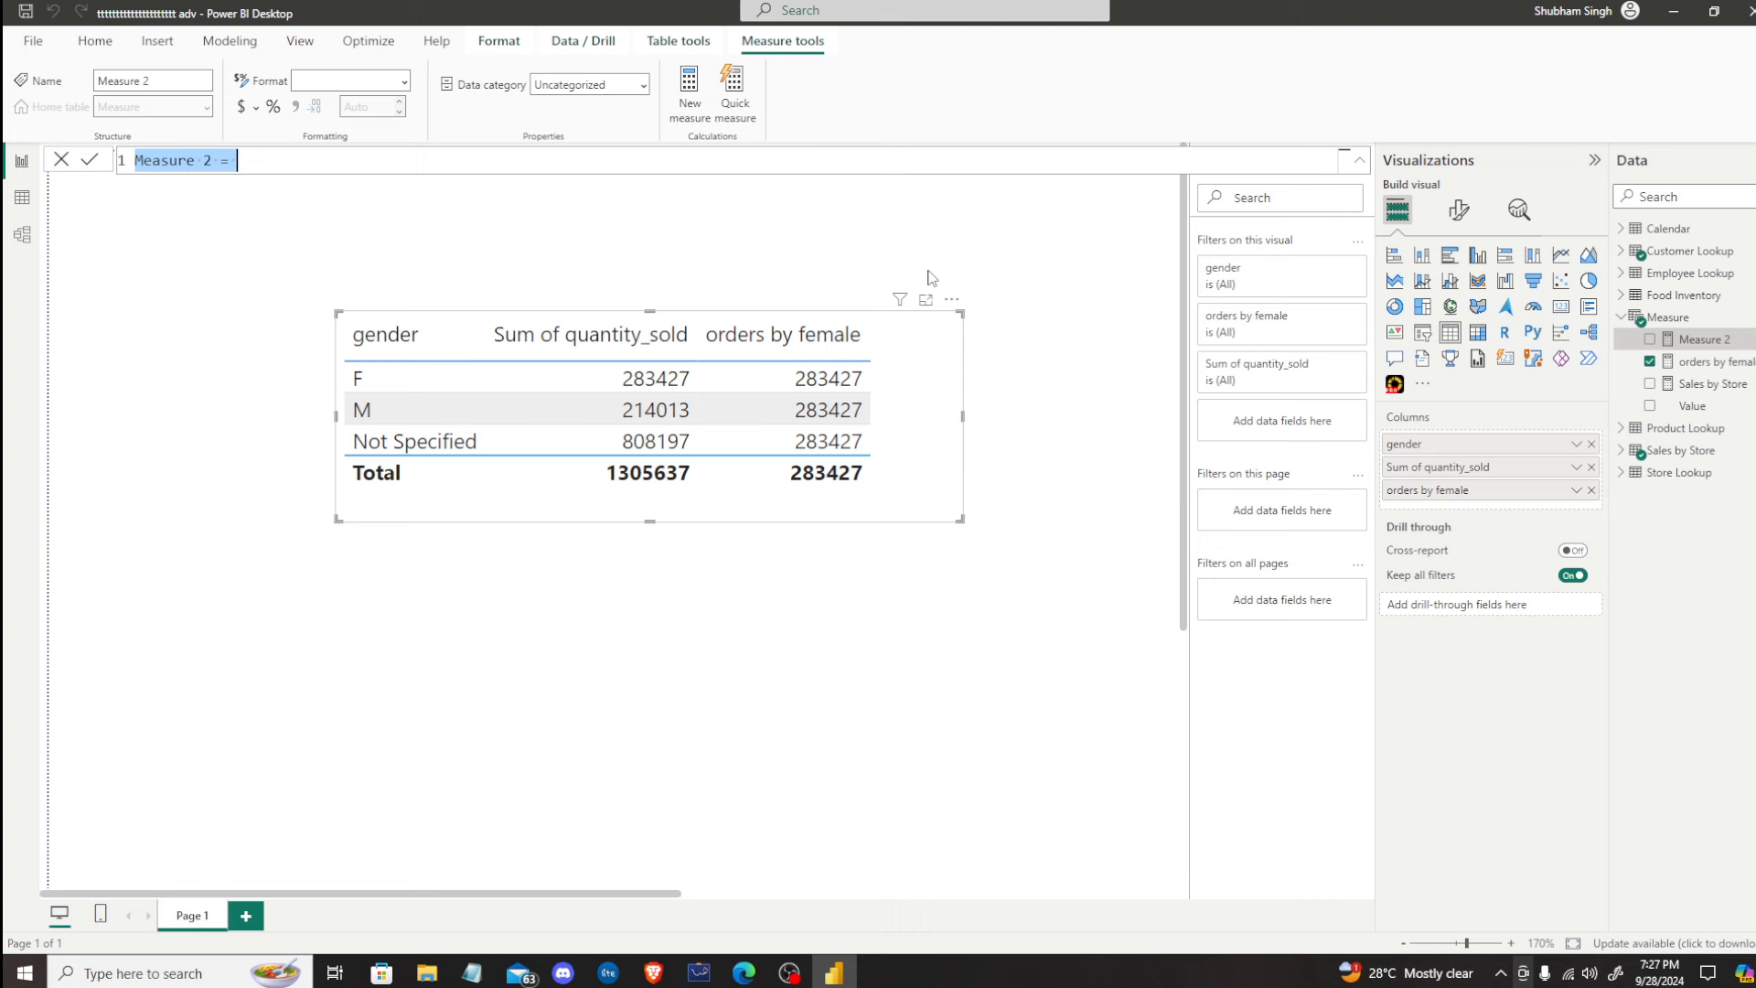
Step: Name the new measure % Quantity Sold to females and start its formula on a new line
{"action": "type", "text": "%"}
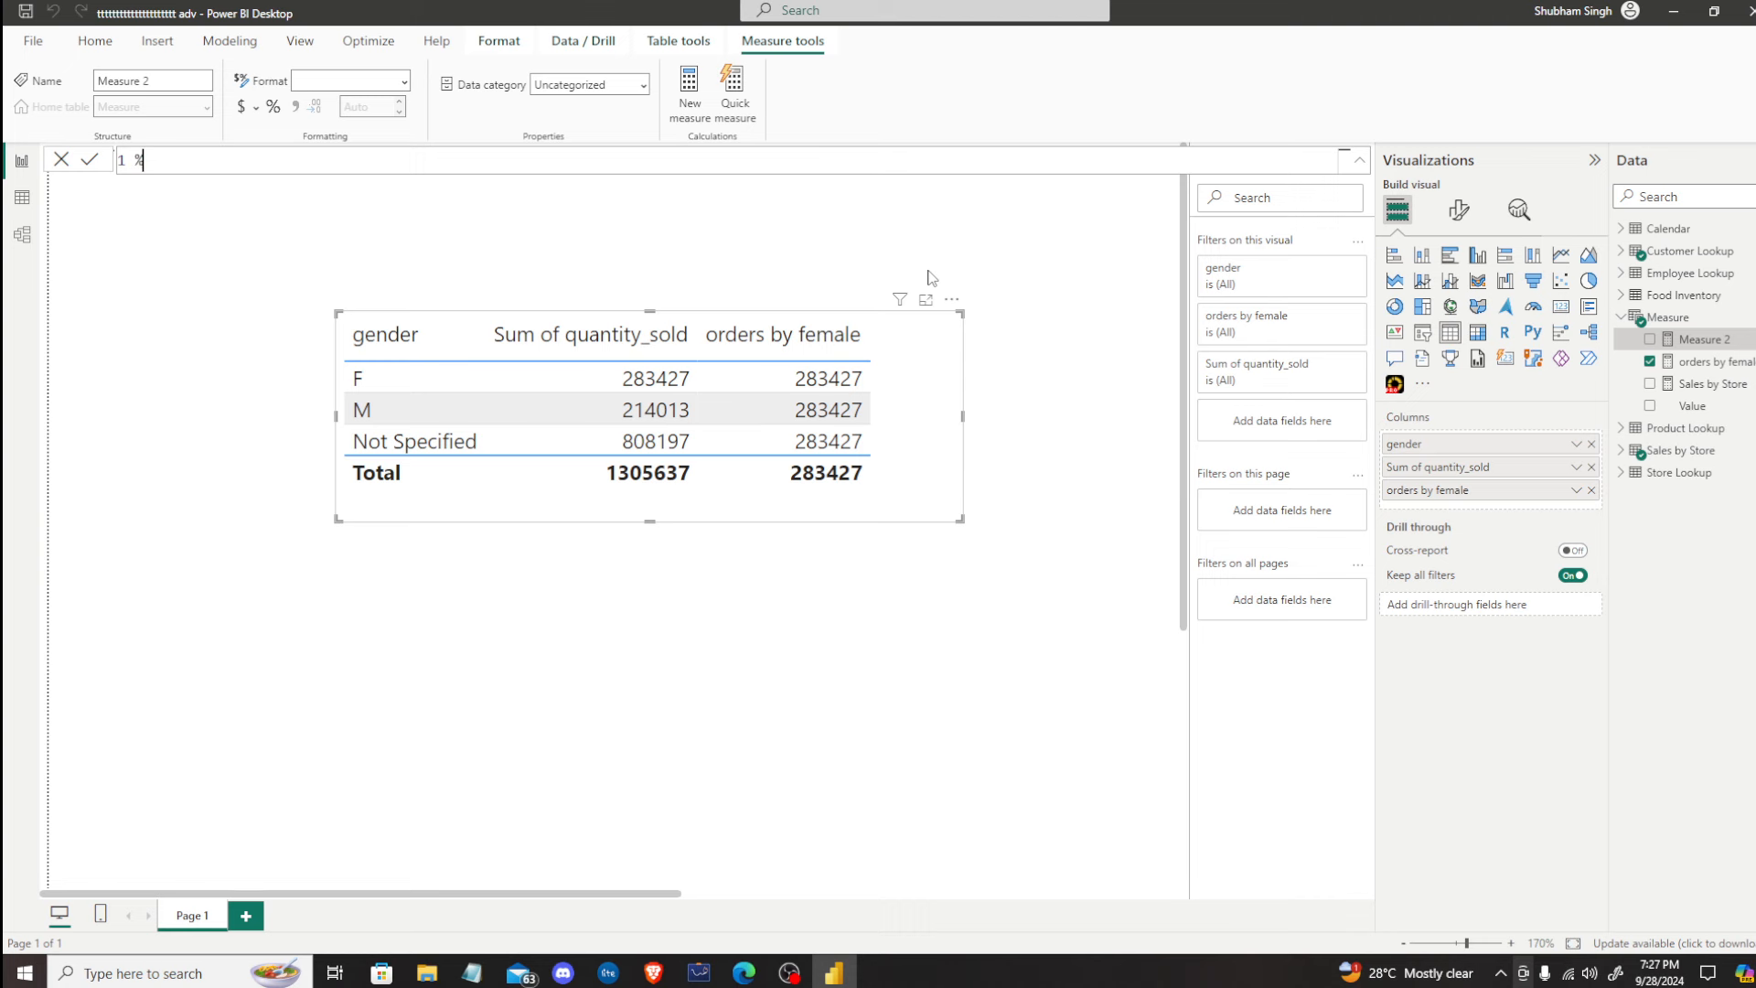
{"action": "type", "text": " Quantrity"}
{"action": "key", "text": "BackSpace"}
{"action": "key", "text": "BackSpace"}
{"action": "key", "text": "BackSpace"}
{"action": "key", "text": "BackSpace"}
{"action": "type", "text": "ity Sold to fde"}
{"action": "key", "text": "BackSpace"}
{"action": "key", "text": "BackSpace"}
{"action": "type", "text": "eamles"}
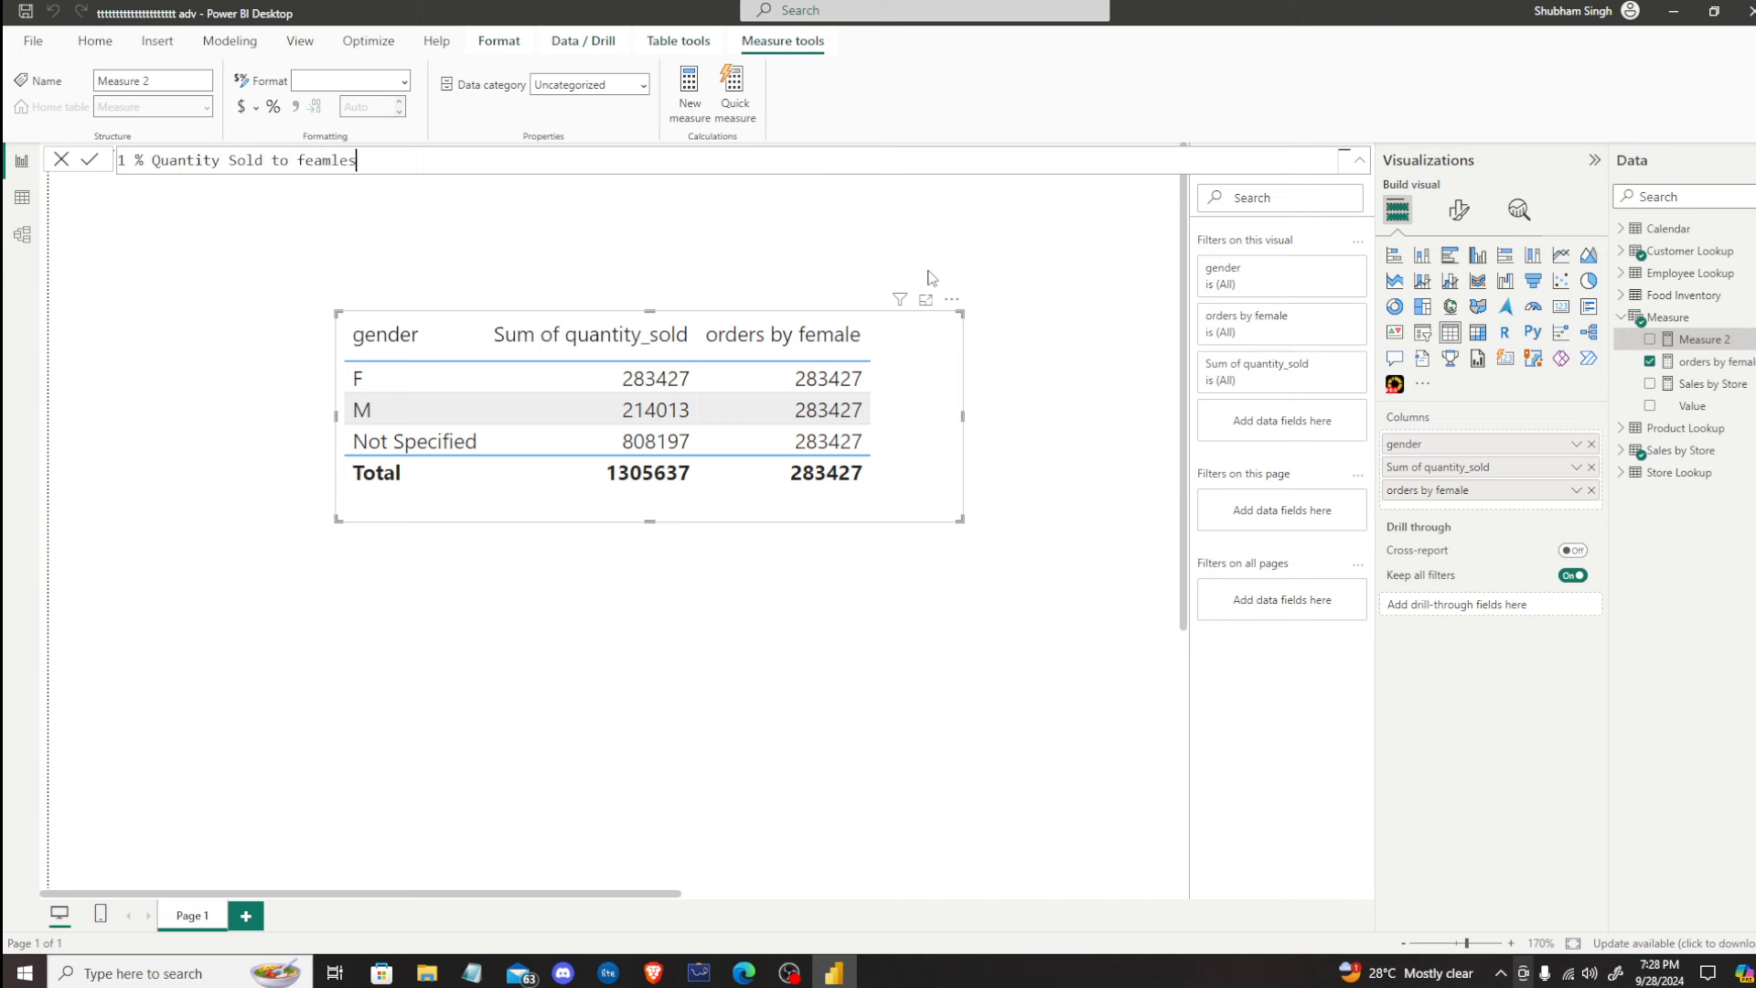
{"action": "key", "text": "BackSpace"}
{"action": "key", "text": "BackSpace"}
{"action": "key", "text": "BackSpace"}
{"action": "key", "text": "BackSpace"}
{"action": "key", "text": "BackSpace"}
{"action": "type", "text": "males ="}
{"action": "key", "text": "shift+Return"}
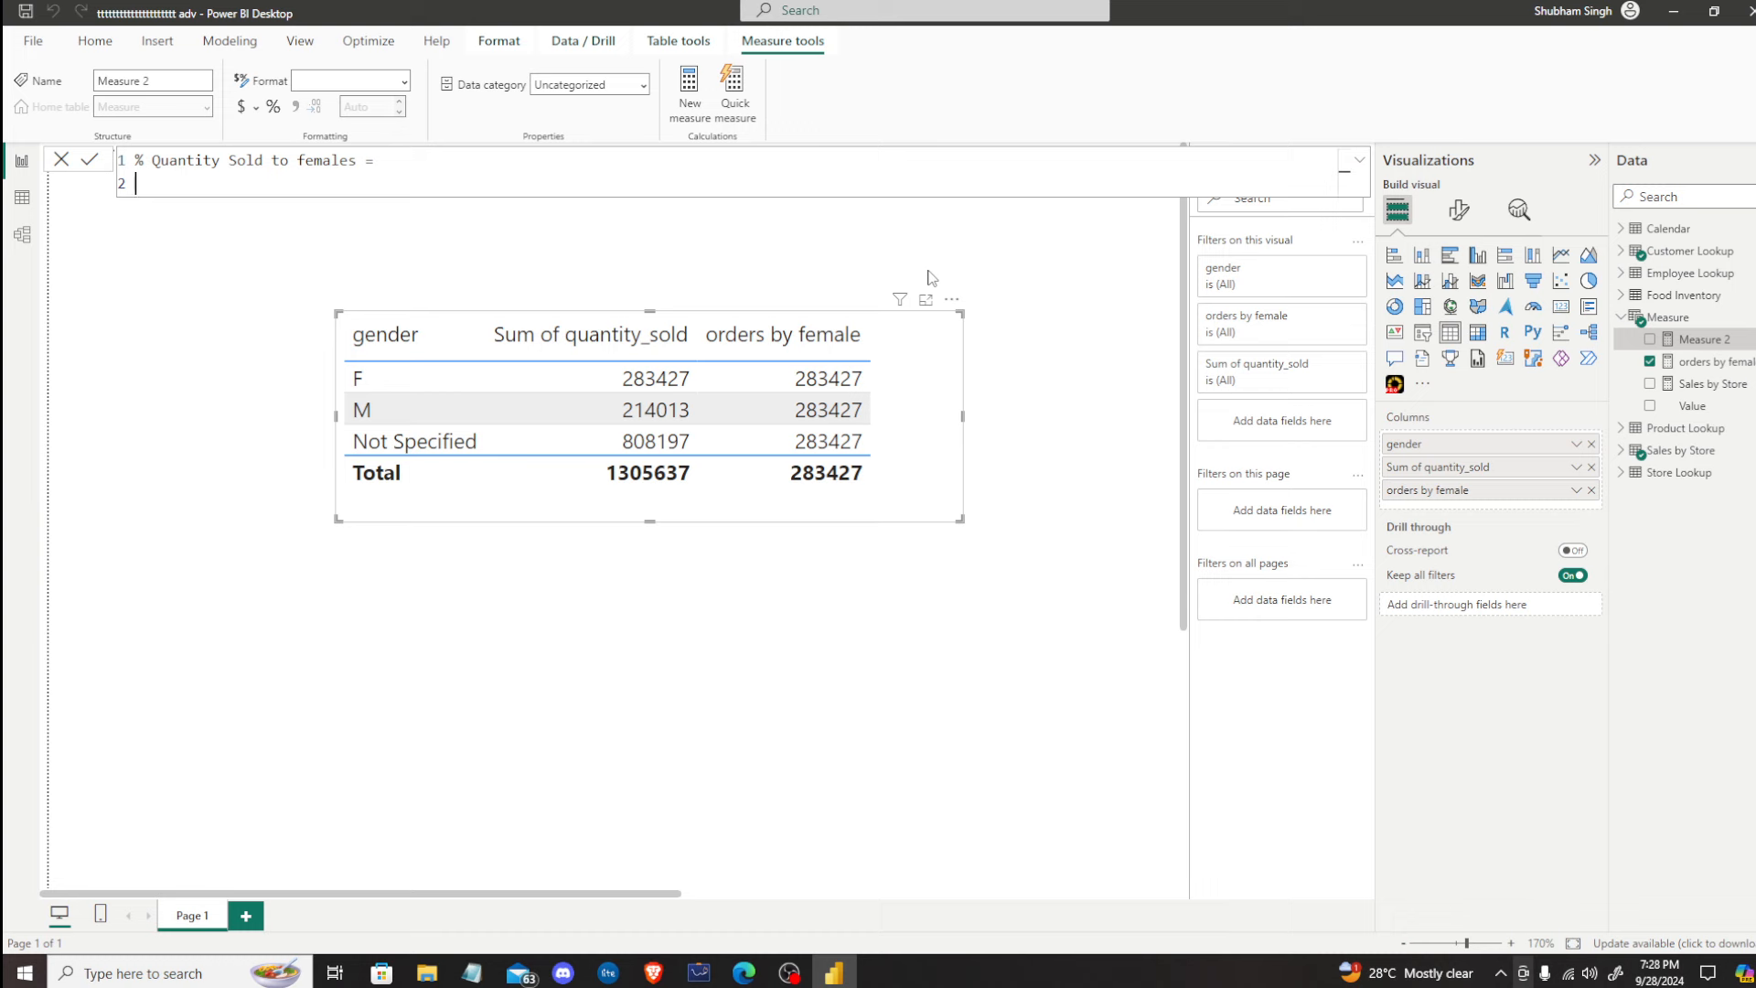
Step: Declare the variable TotalFemaleOrders and start a CALCULATE function on the line below it
{"action": "type", "text": "VAR TotalFemaleOrders ="}
{"action": "key", "text": "shift+Return"}
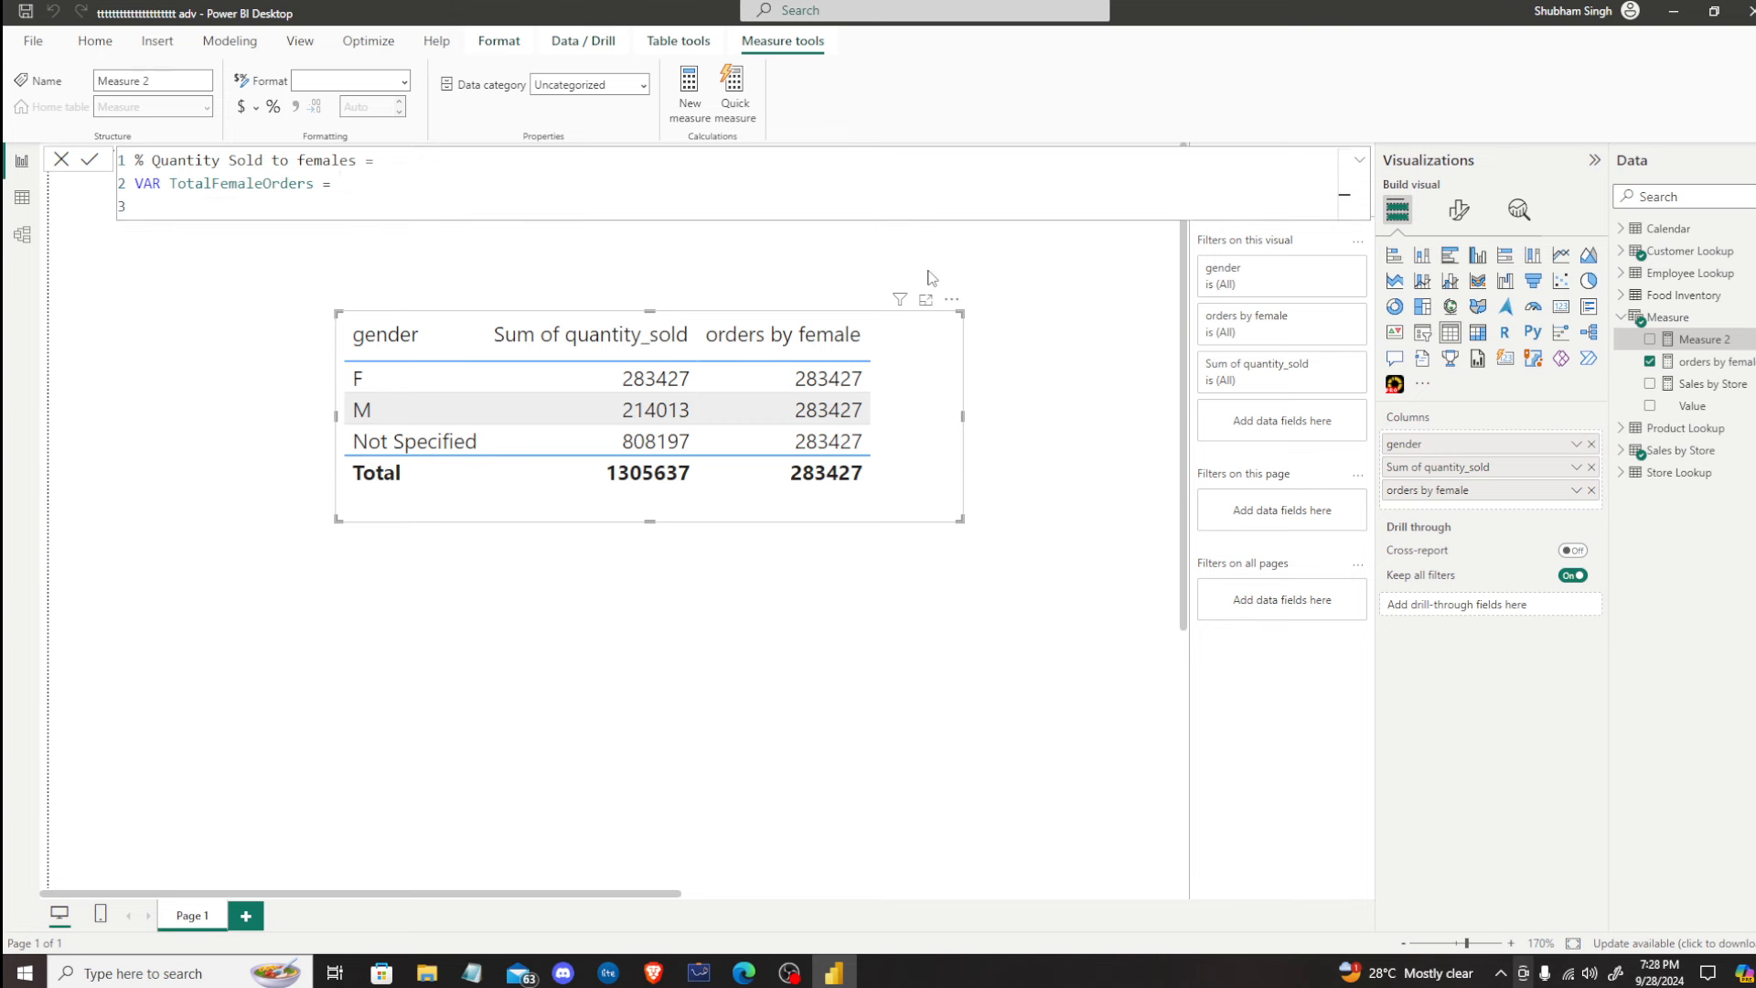
{"action": "type", "text": "cal"}
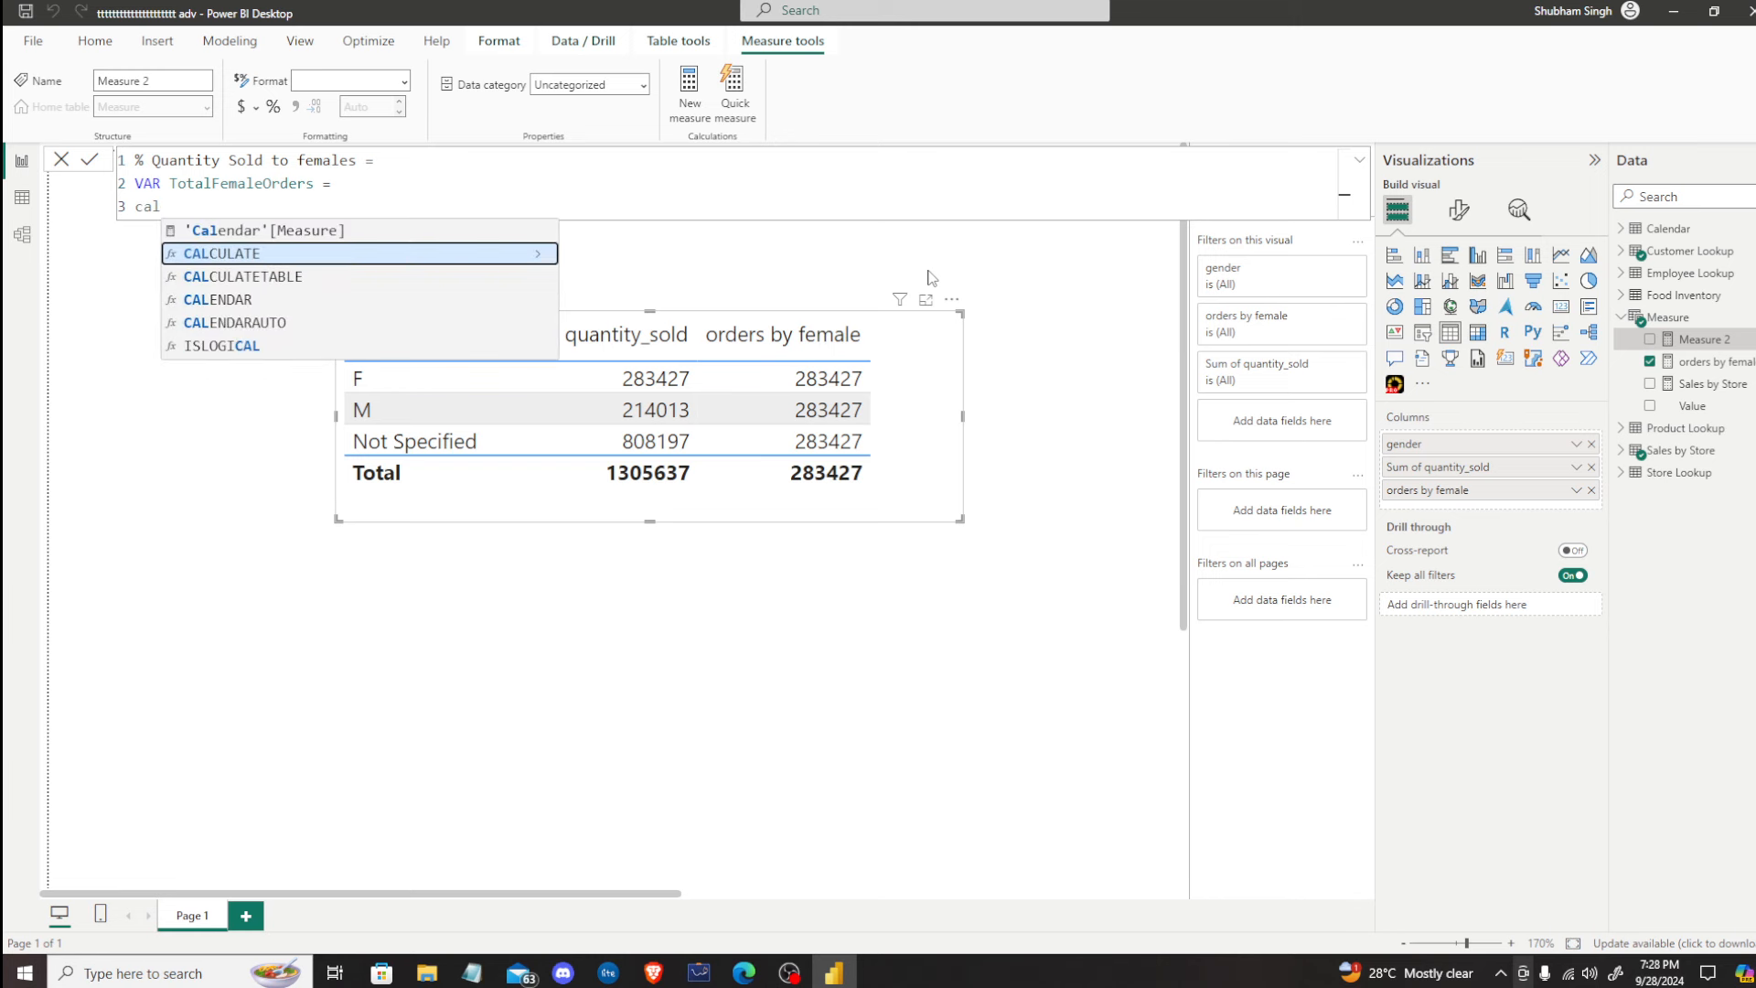
{"action": "key", "text": "Tab"}
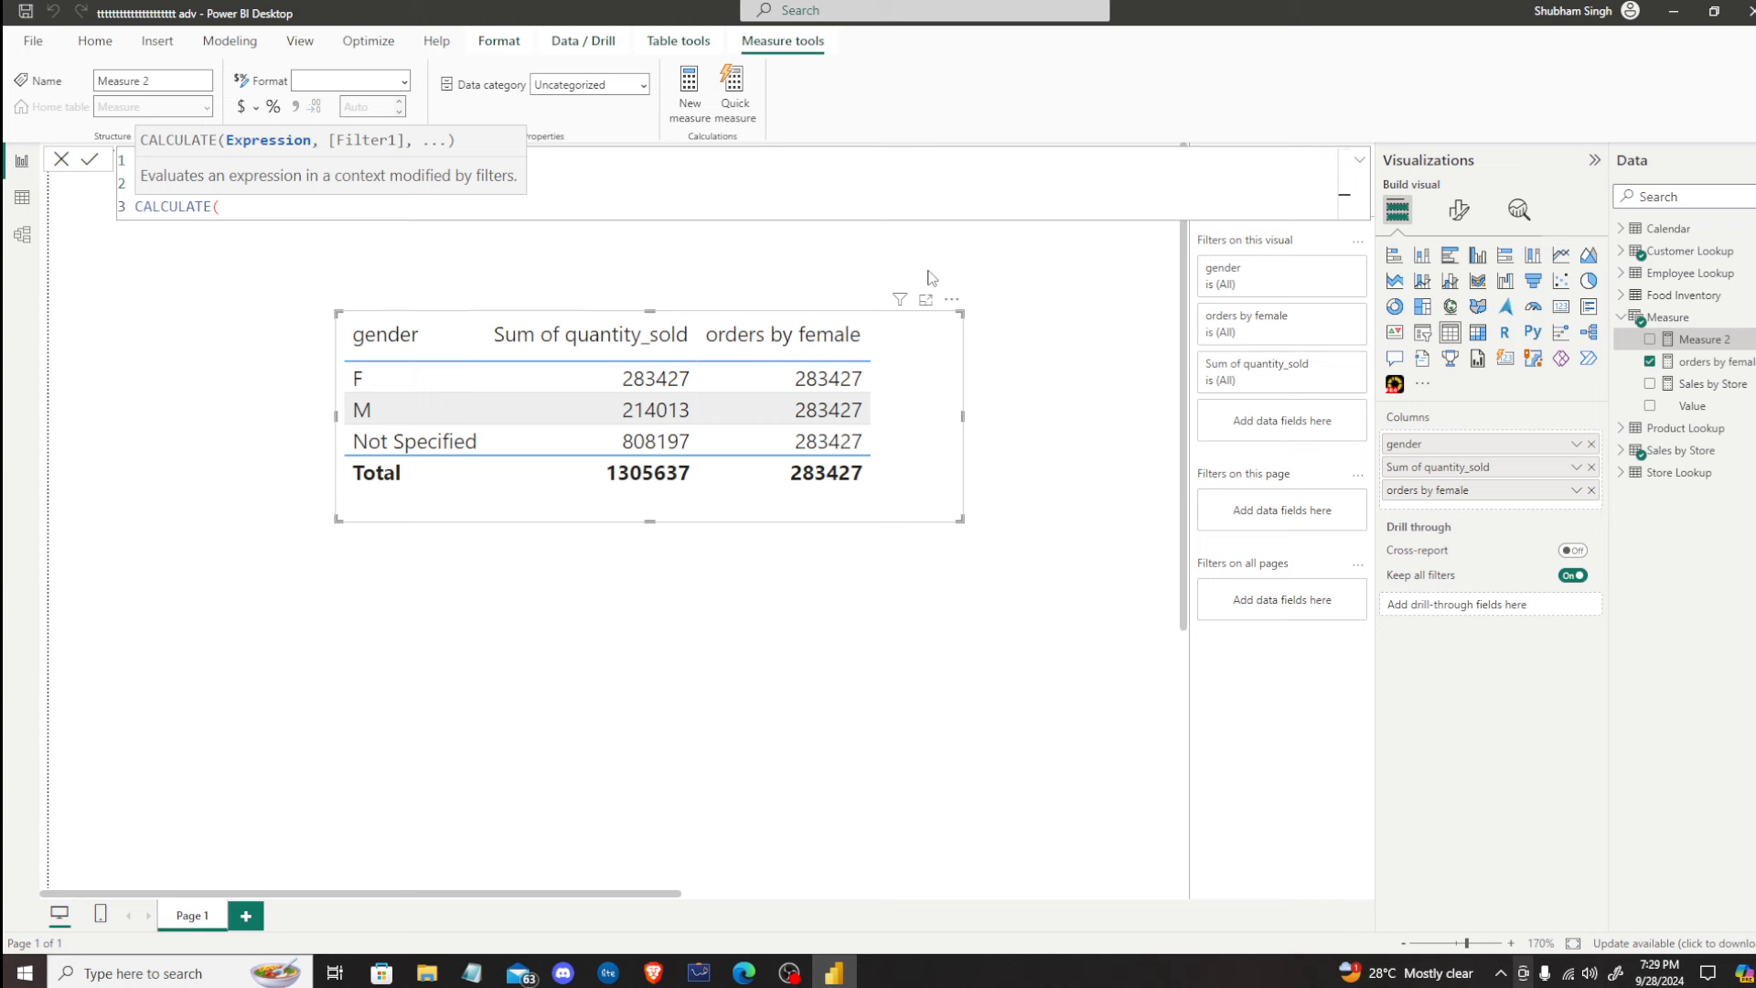
{"action": "key", "text": "shift+Return"}
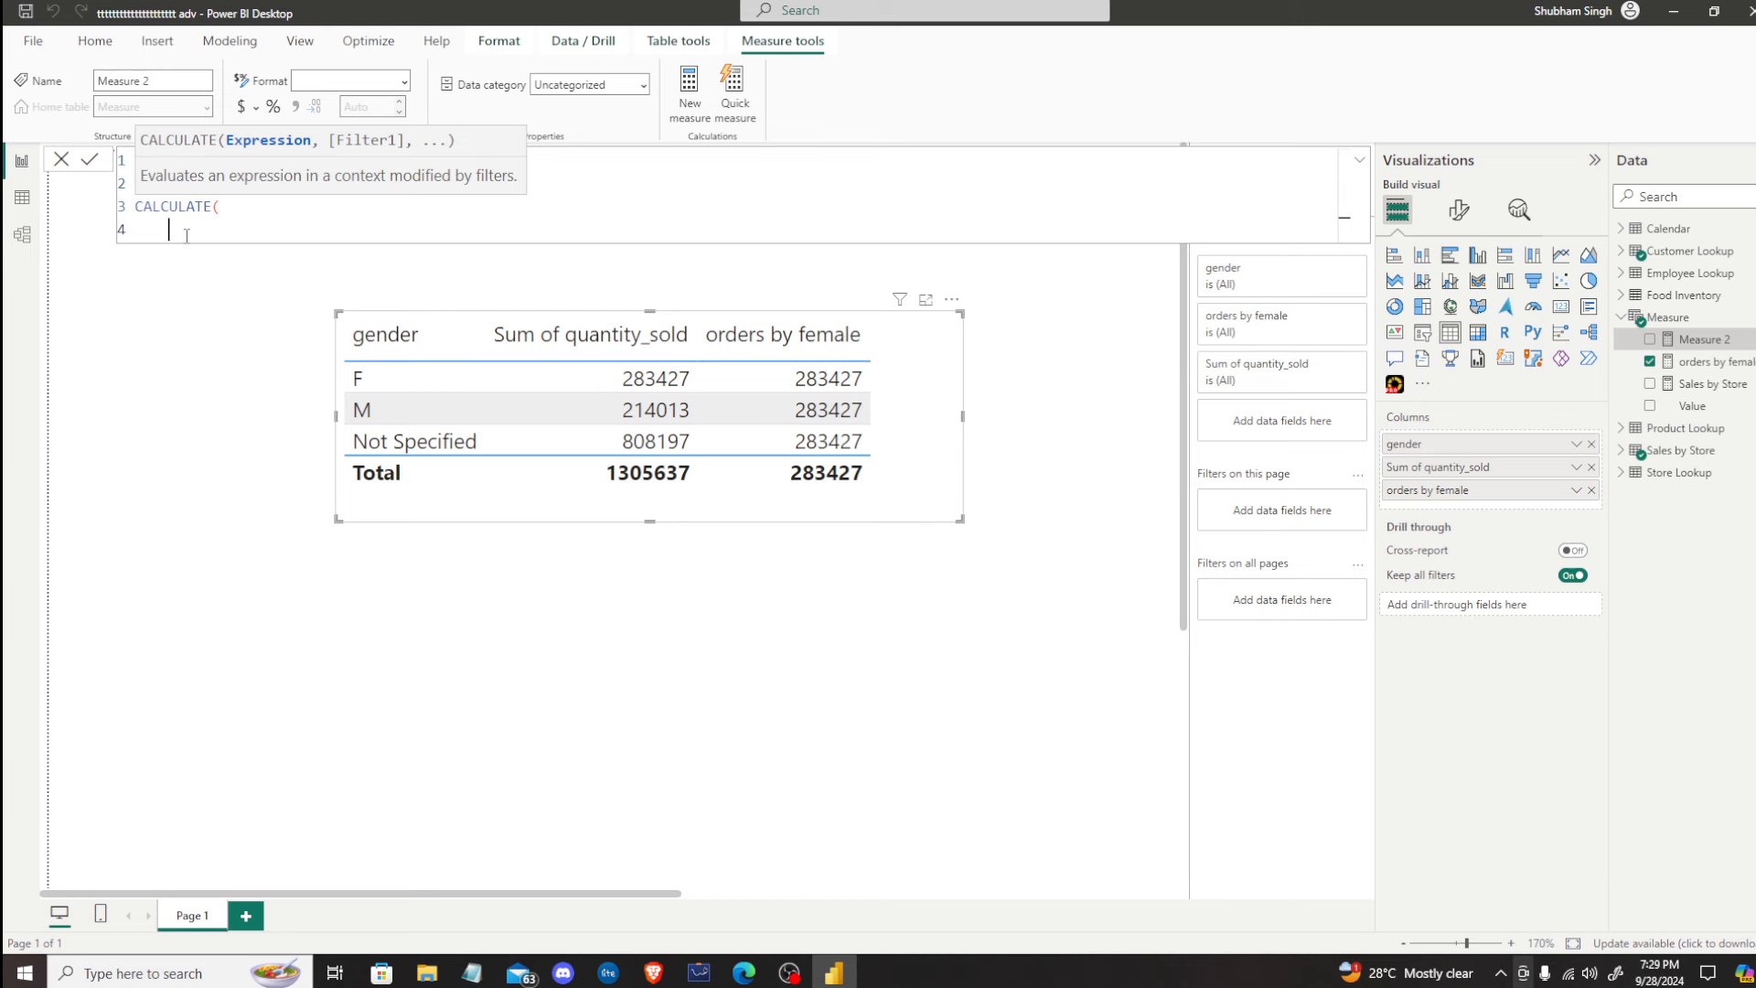
Step: Enter SUM('Sales by Store'[quantity_sold]) as the CALCULATE expression, followed by a comma
{"action": "type", "text": "sum"}
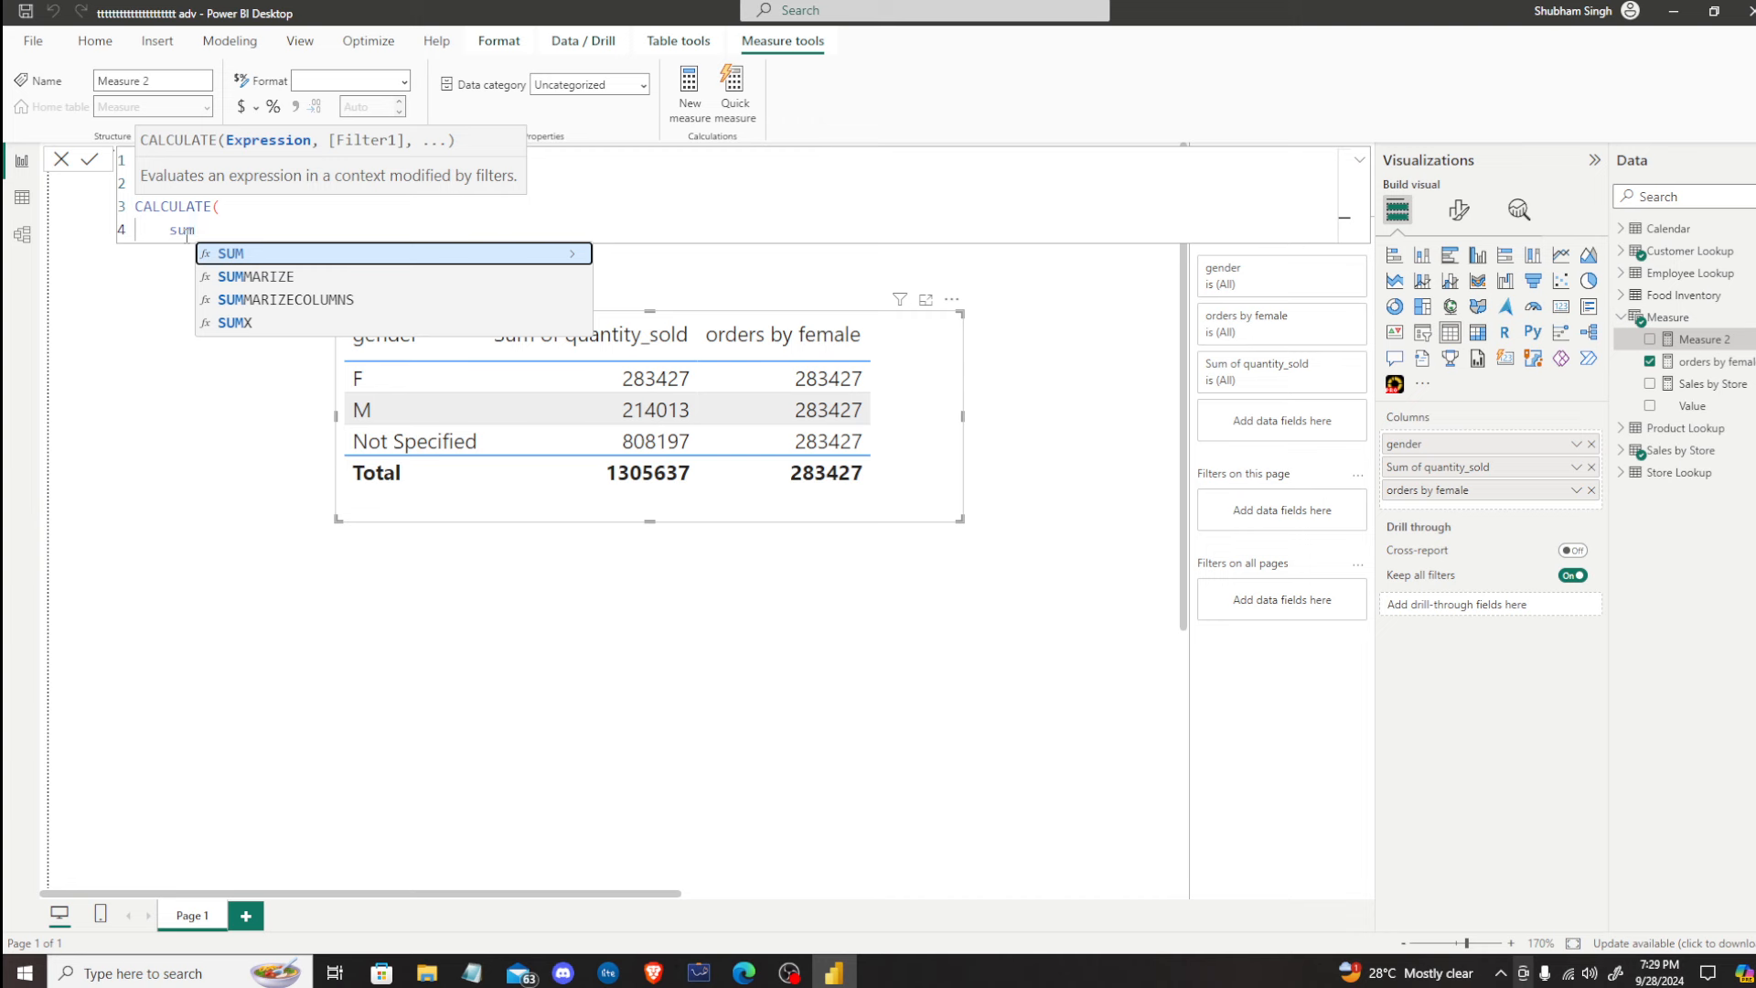
{"action": "key", "text": "Tab"}
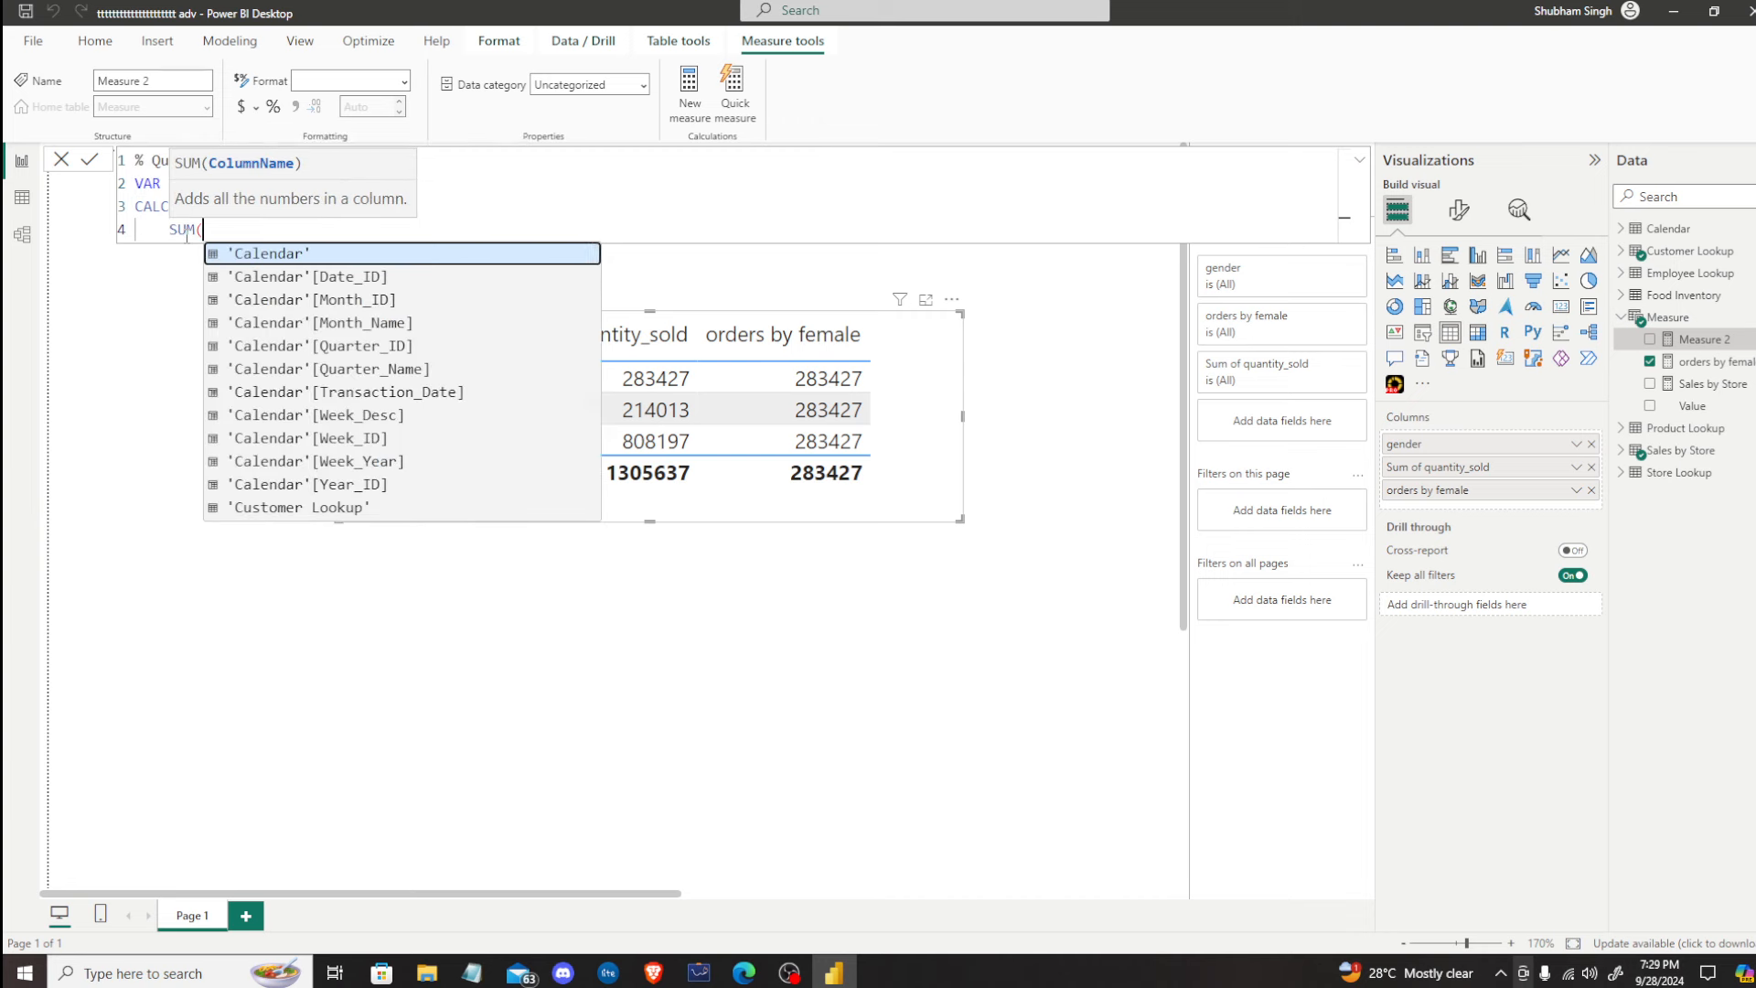
{"action": "type", "text": "quan"}
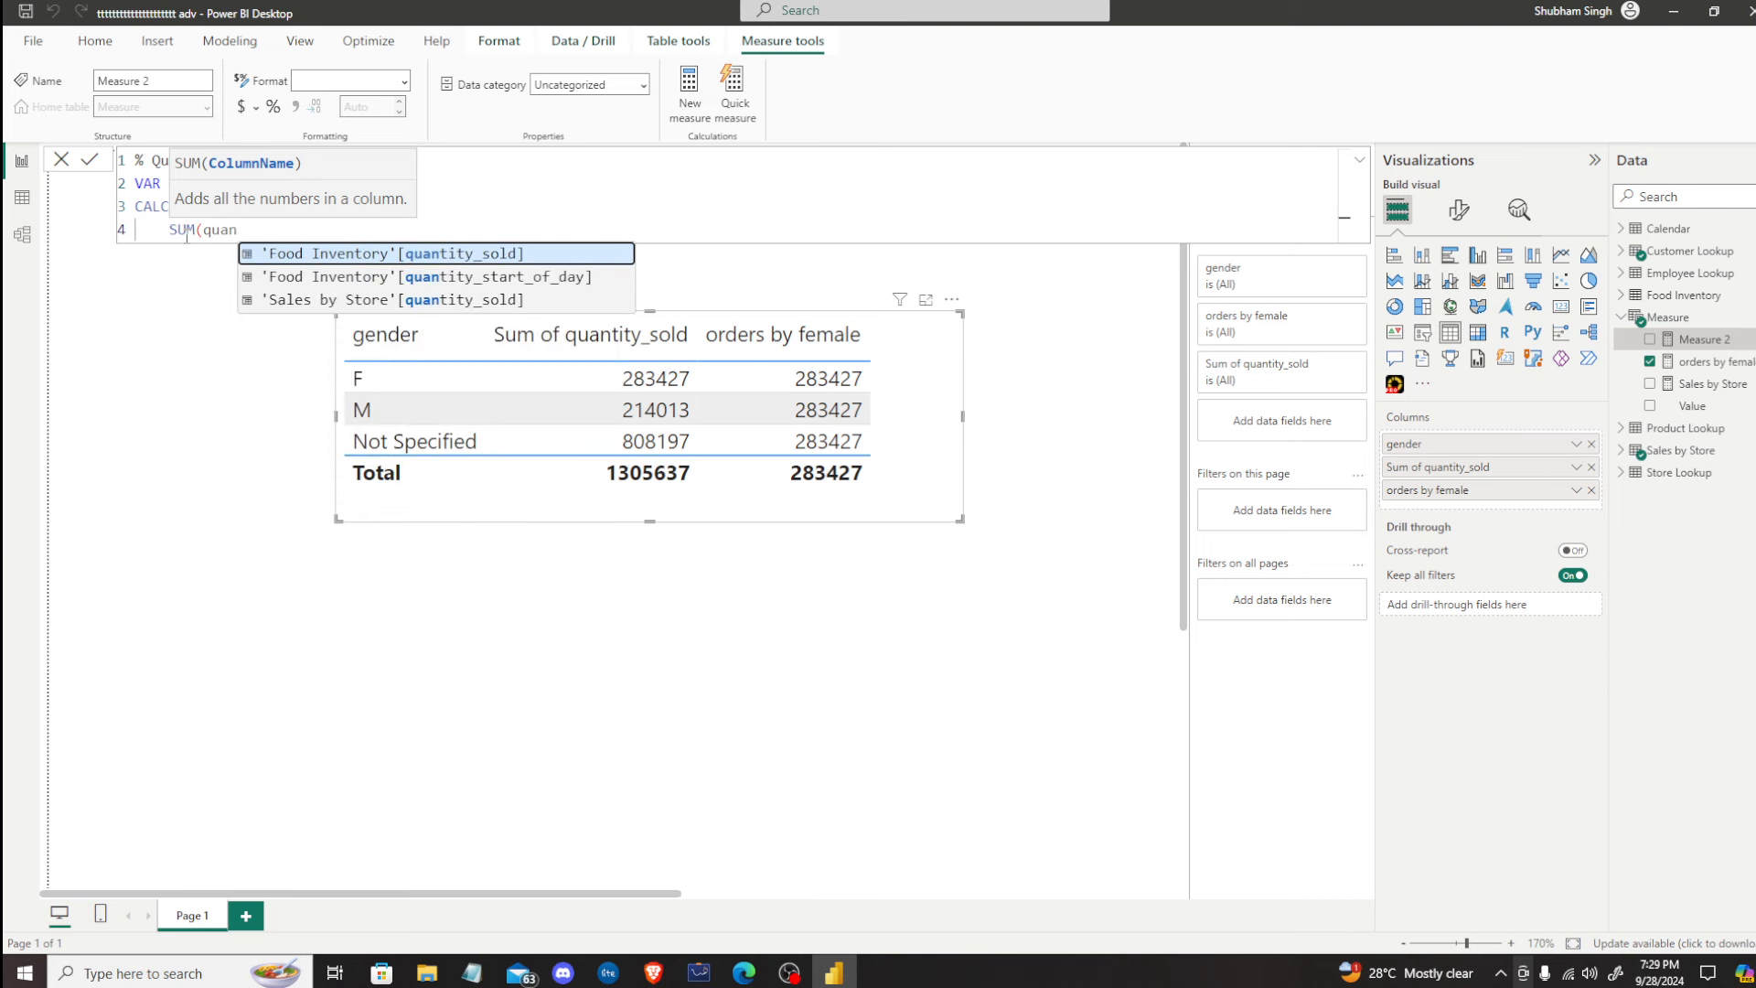
{"action": "left_click", "coordinate": [379, 300]}
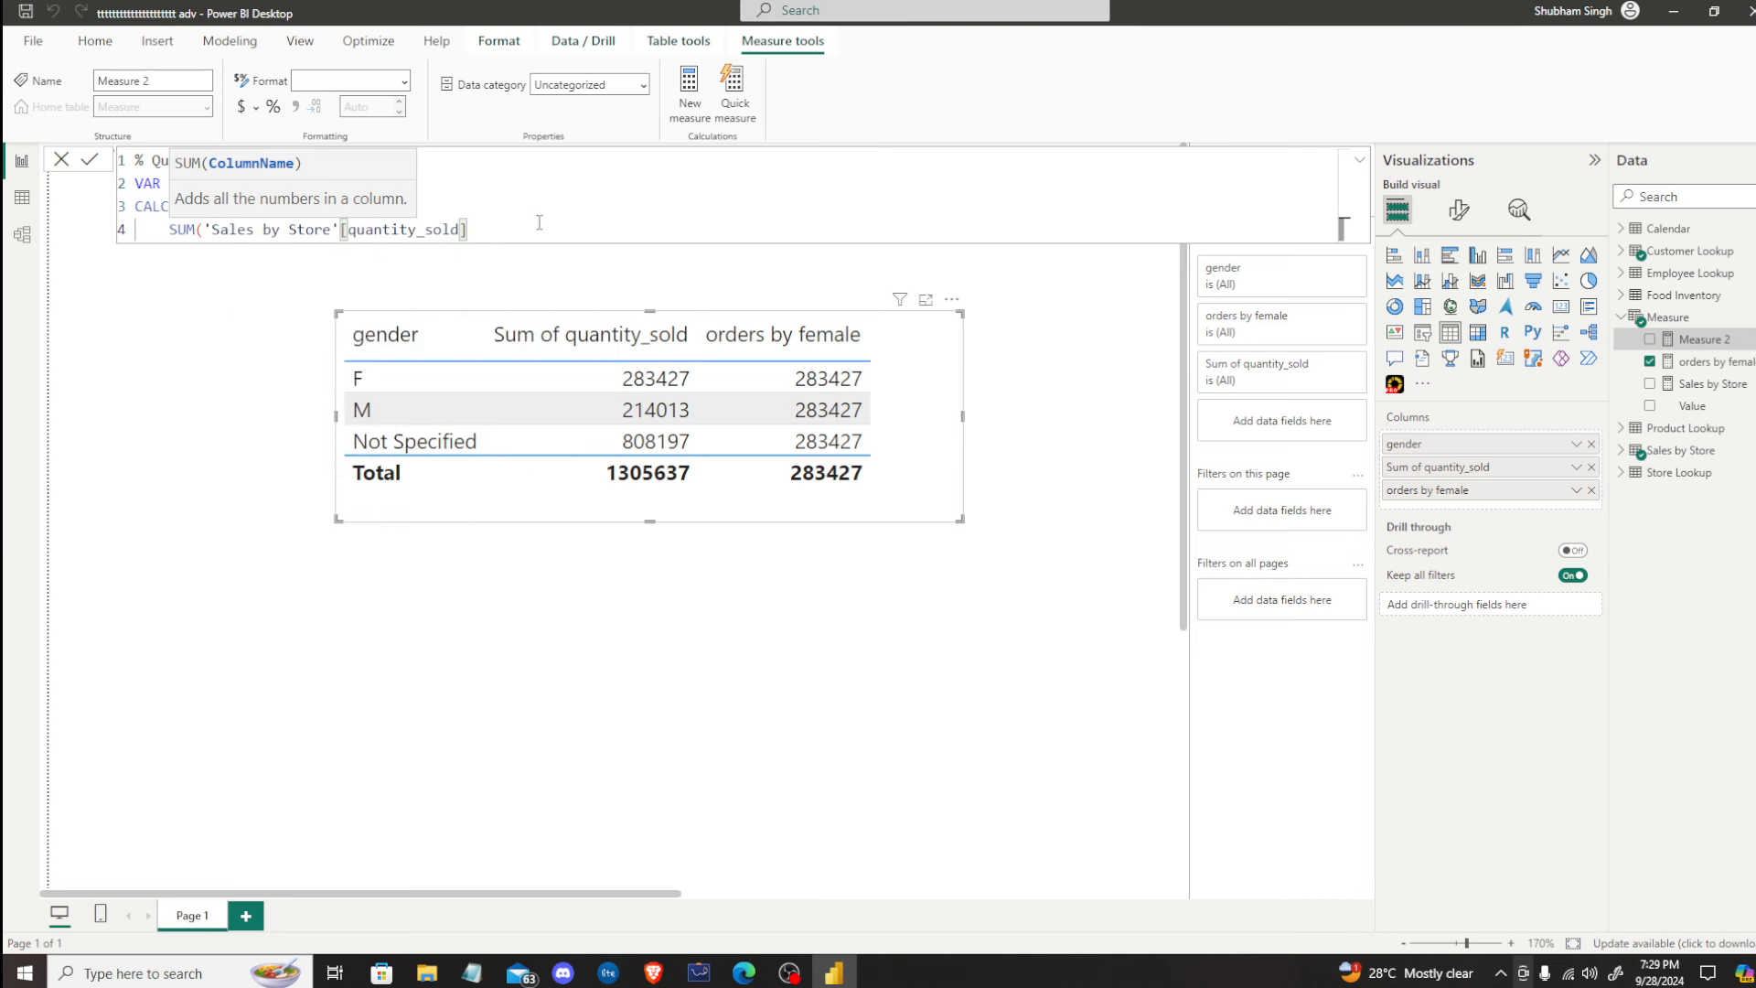
{"action": "type", "text": ","}
{"action": "key", "text": "BackSpace"}
{"action": "type", "text": "),"}
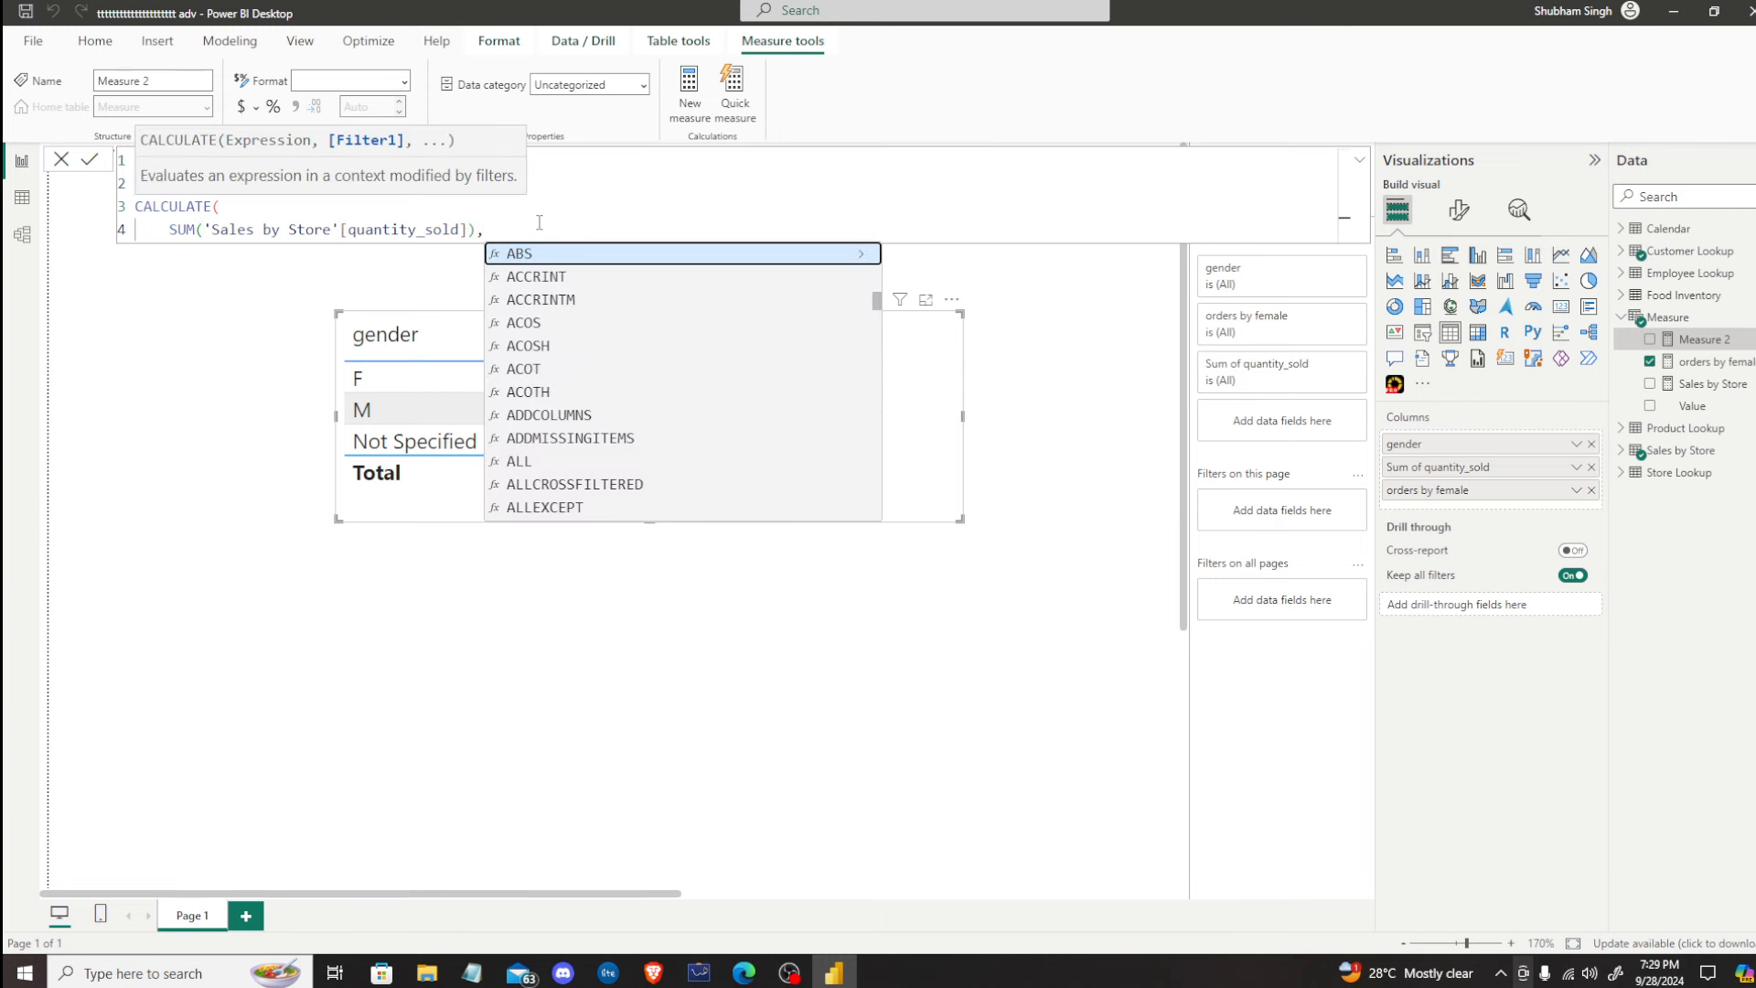
Step: Add the condition 'Customer Lookup'[gender]="F" as the CALCULATE function's filter argument
{"action": "type", "text": "gen"}
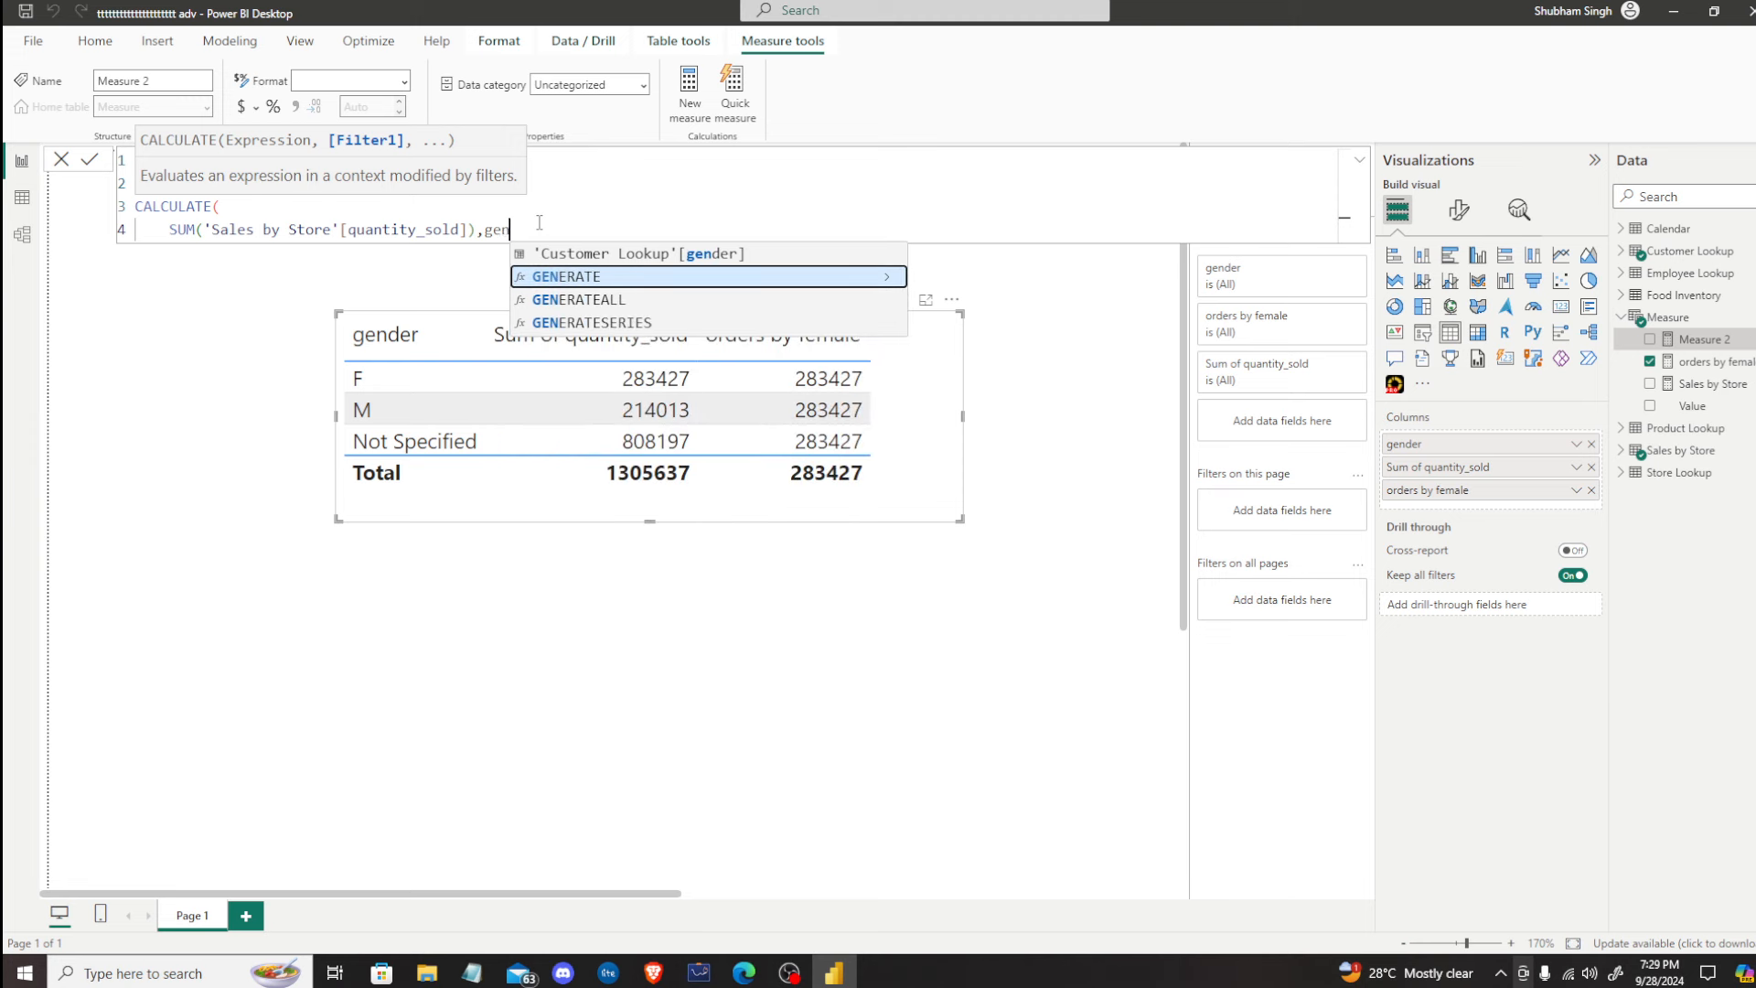
{"action": "left_click", "coordinate": [701, 257]}
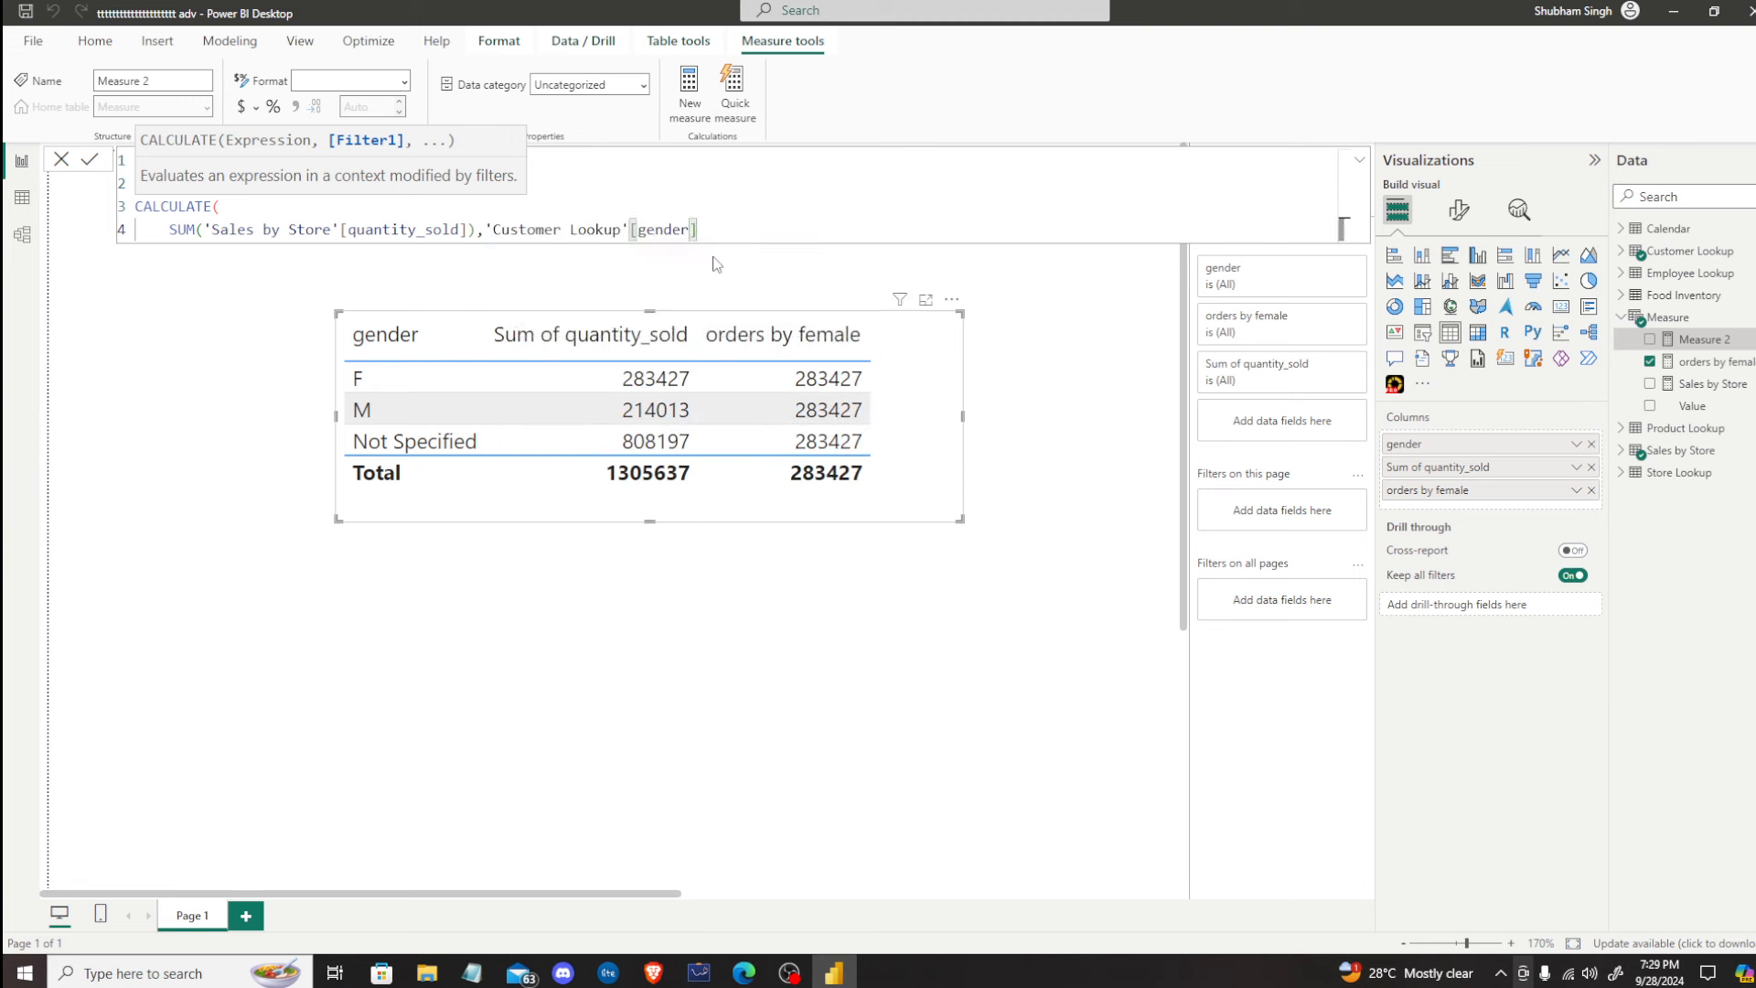
{"action": "type", "text": "=\"\""}
{"action": "type", "text": "F"}
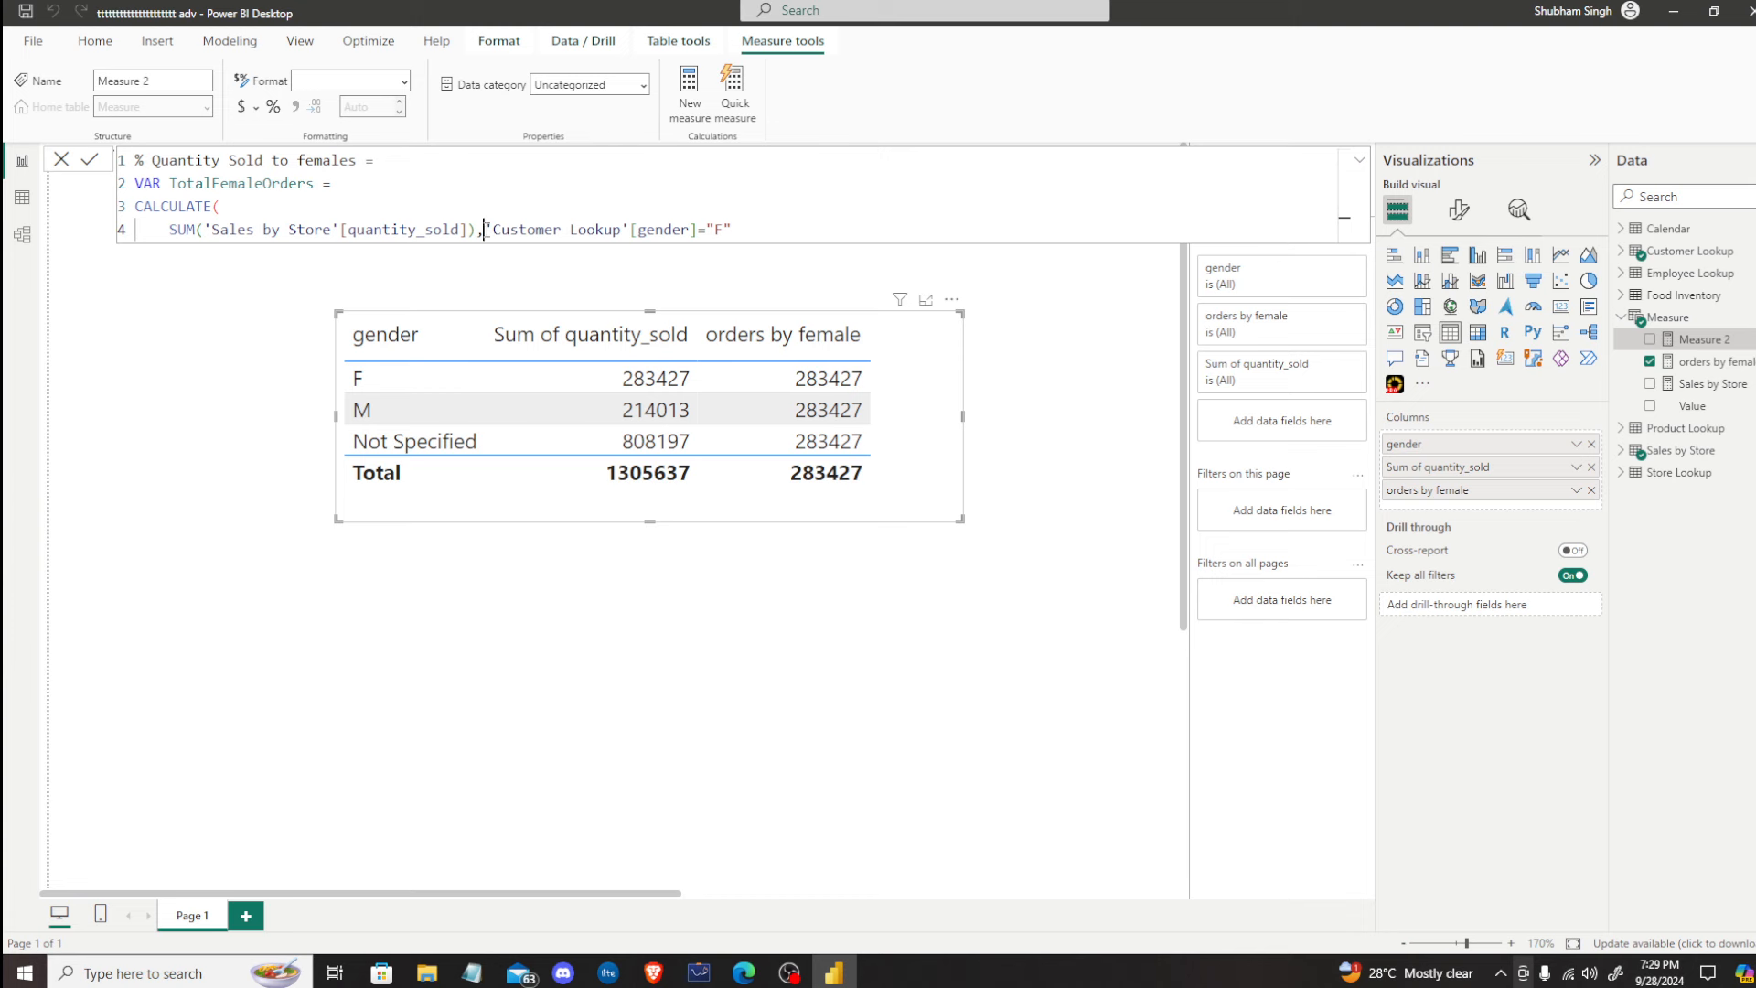
Step: Put the gender condition inside a FILTER function on separate lines, with 'Customer Lookup' as the table argument
{"action": "key", "text": "shift+Return"}
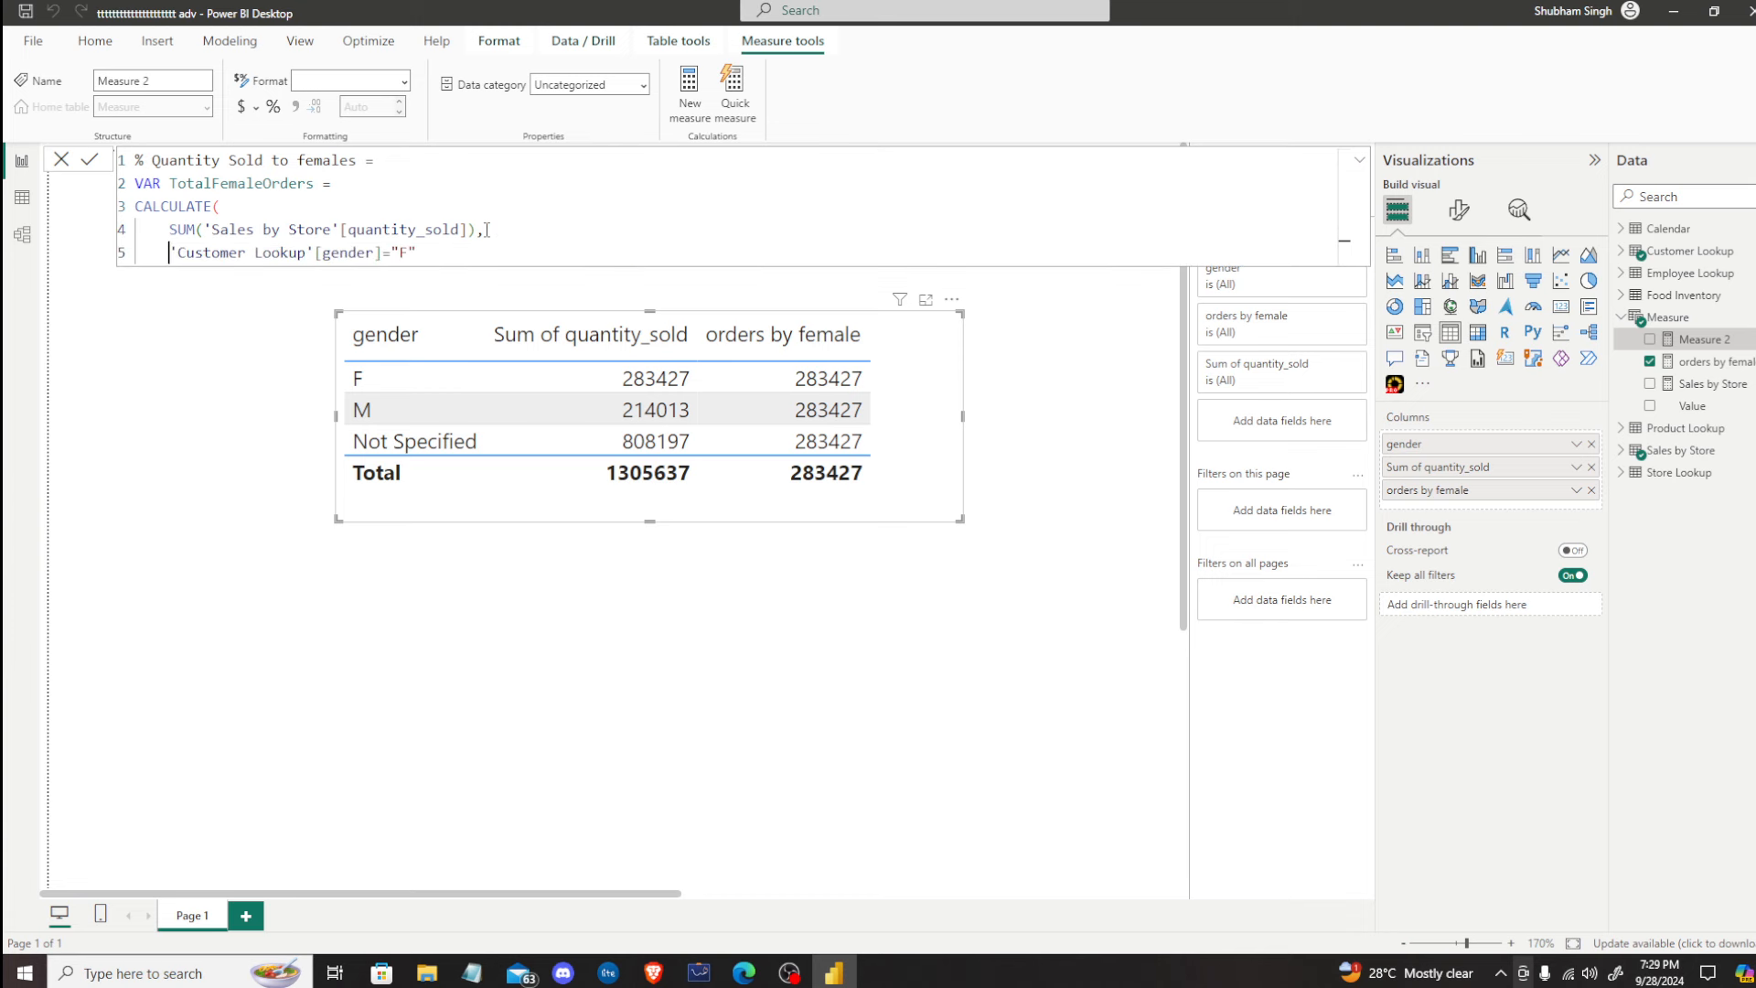
{"action": "type", "text": "filter"}
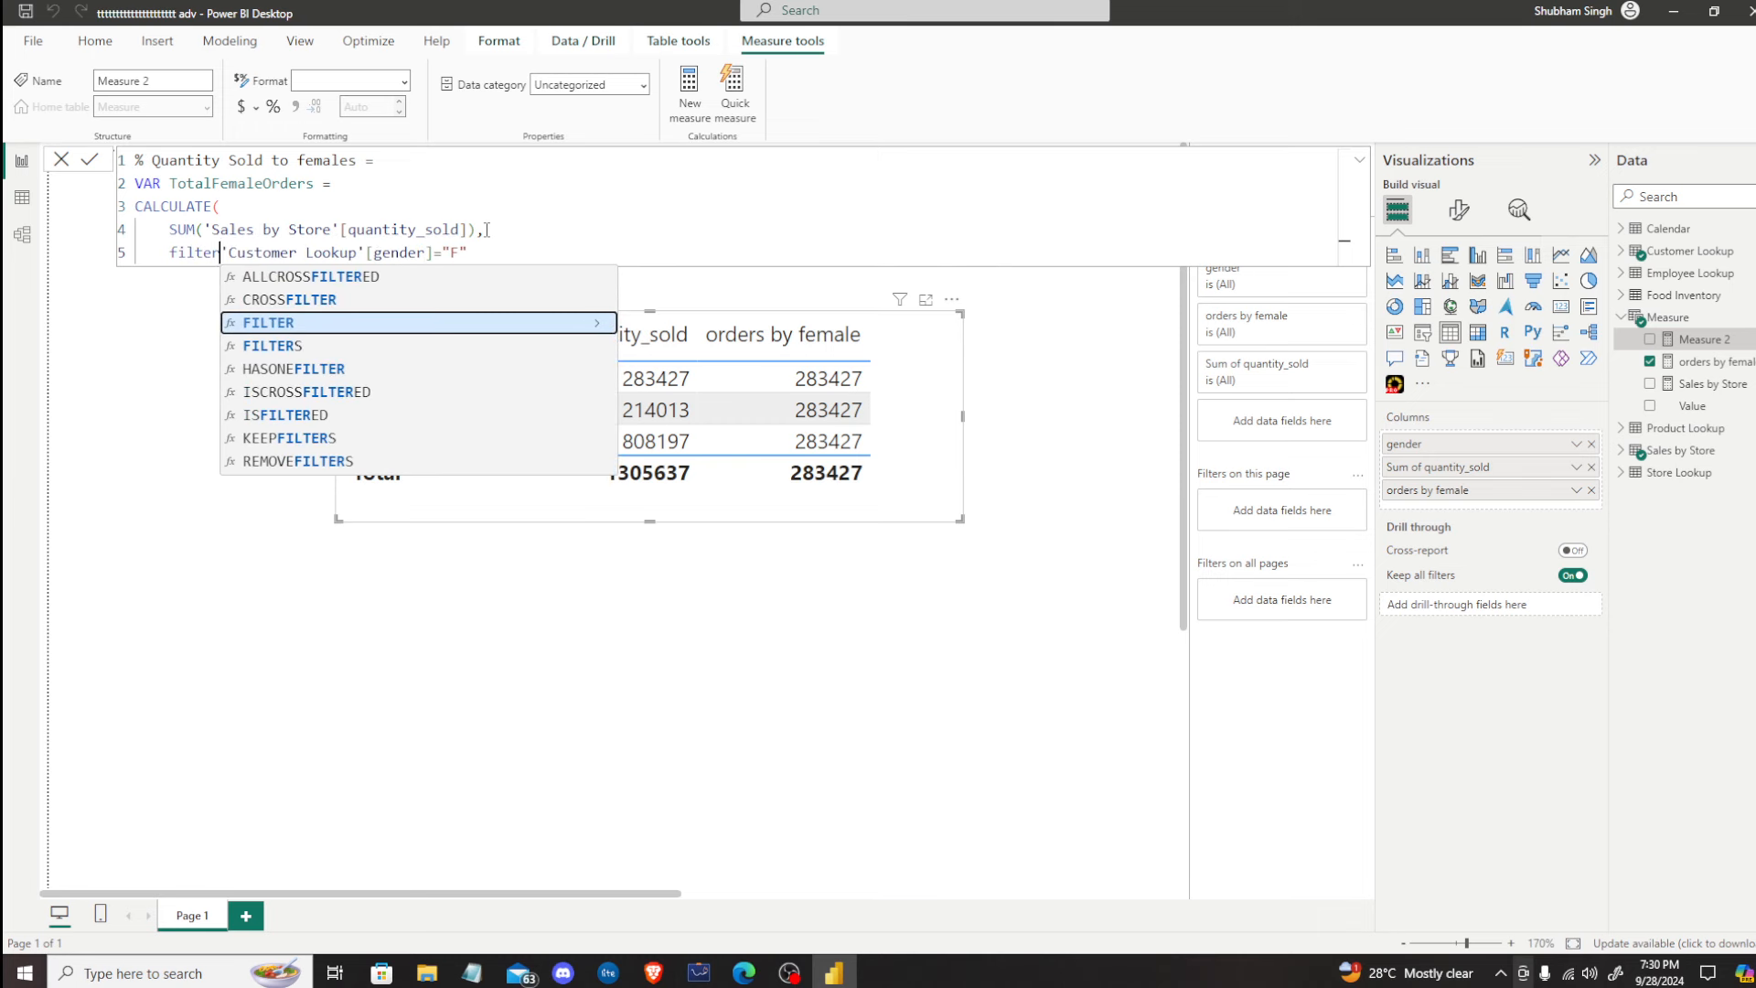
{"action": "key", "text": "Tab"}
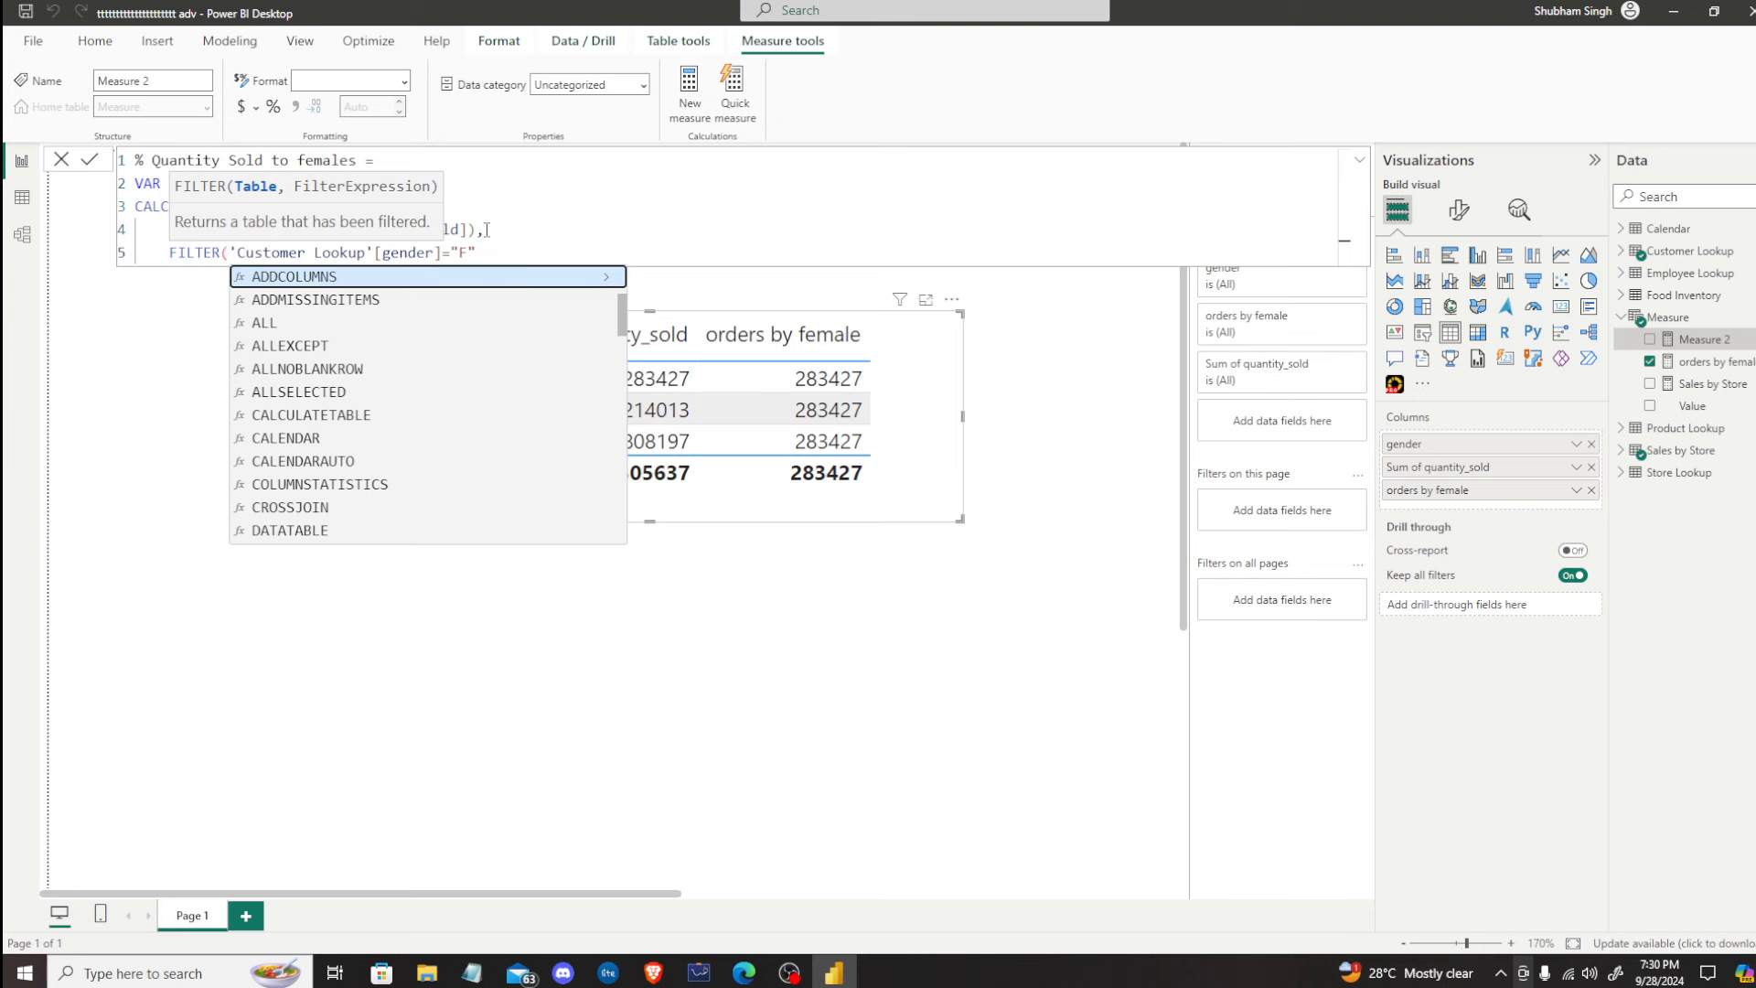
{"action": "key", "text": "shift+Return"}
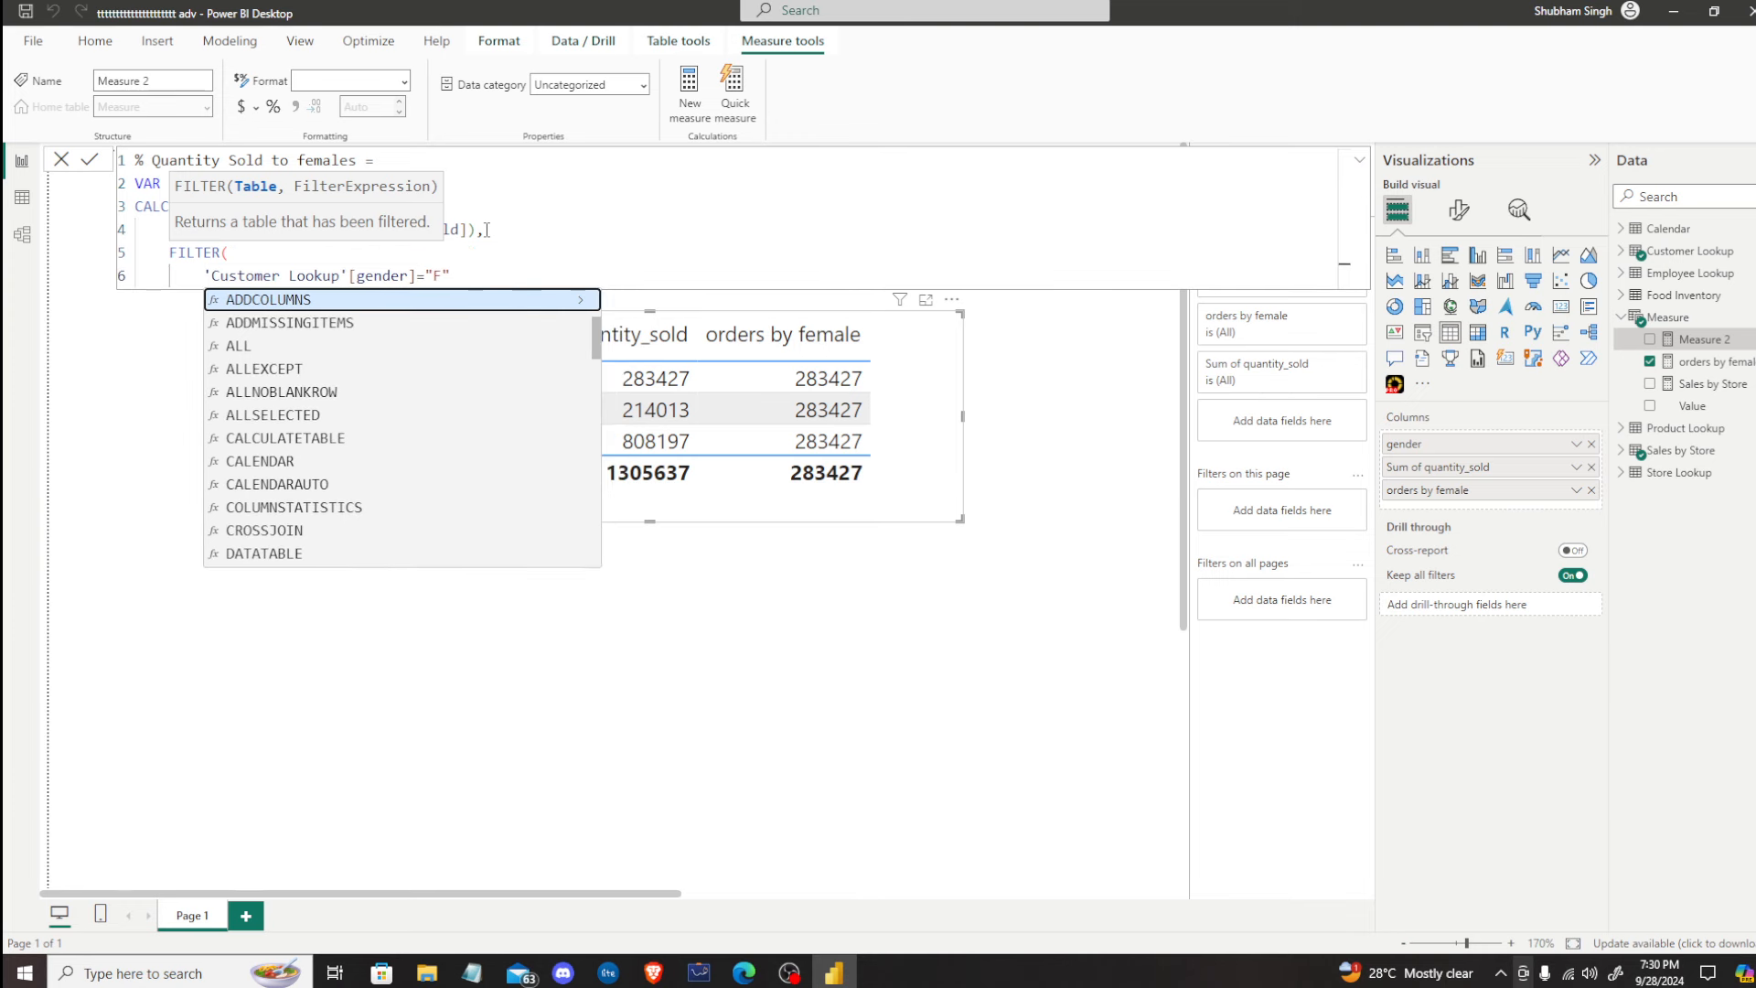
{"action": "key", "text": "shift+Return"}
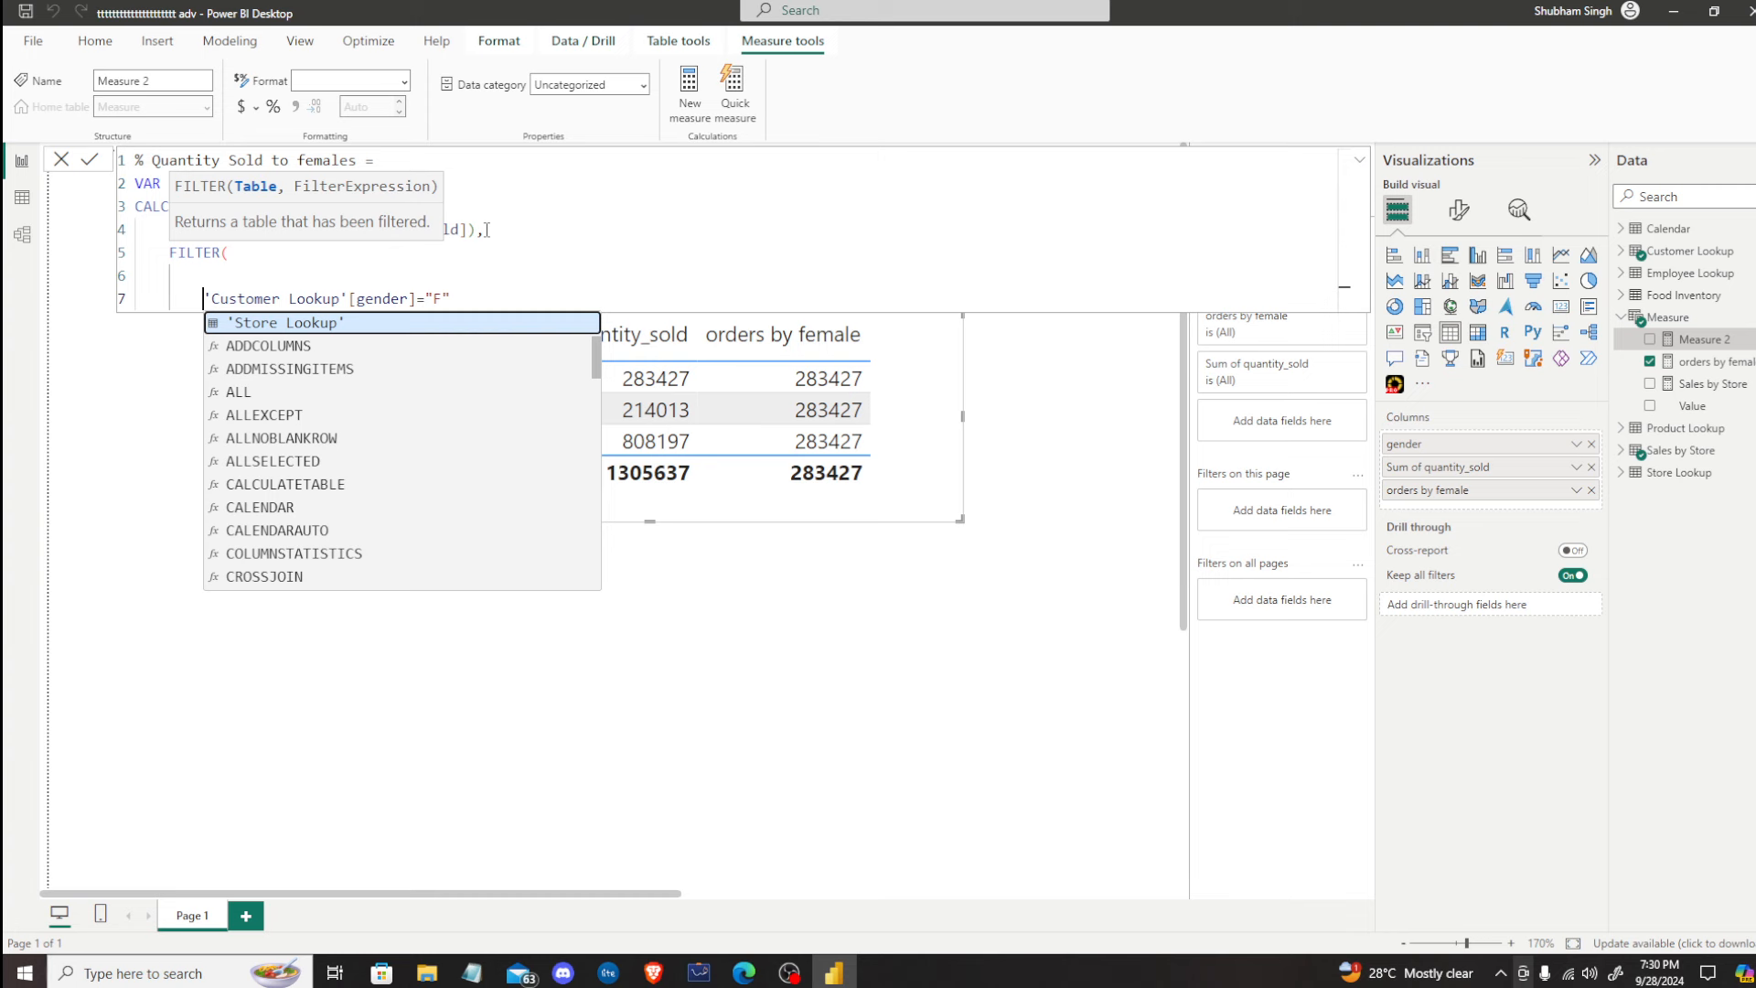
{"action": "key", "text": "shift+Up"}
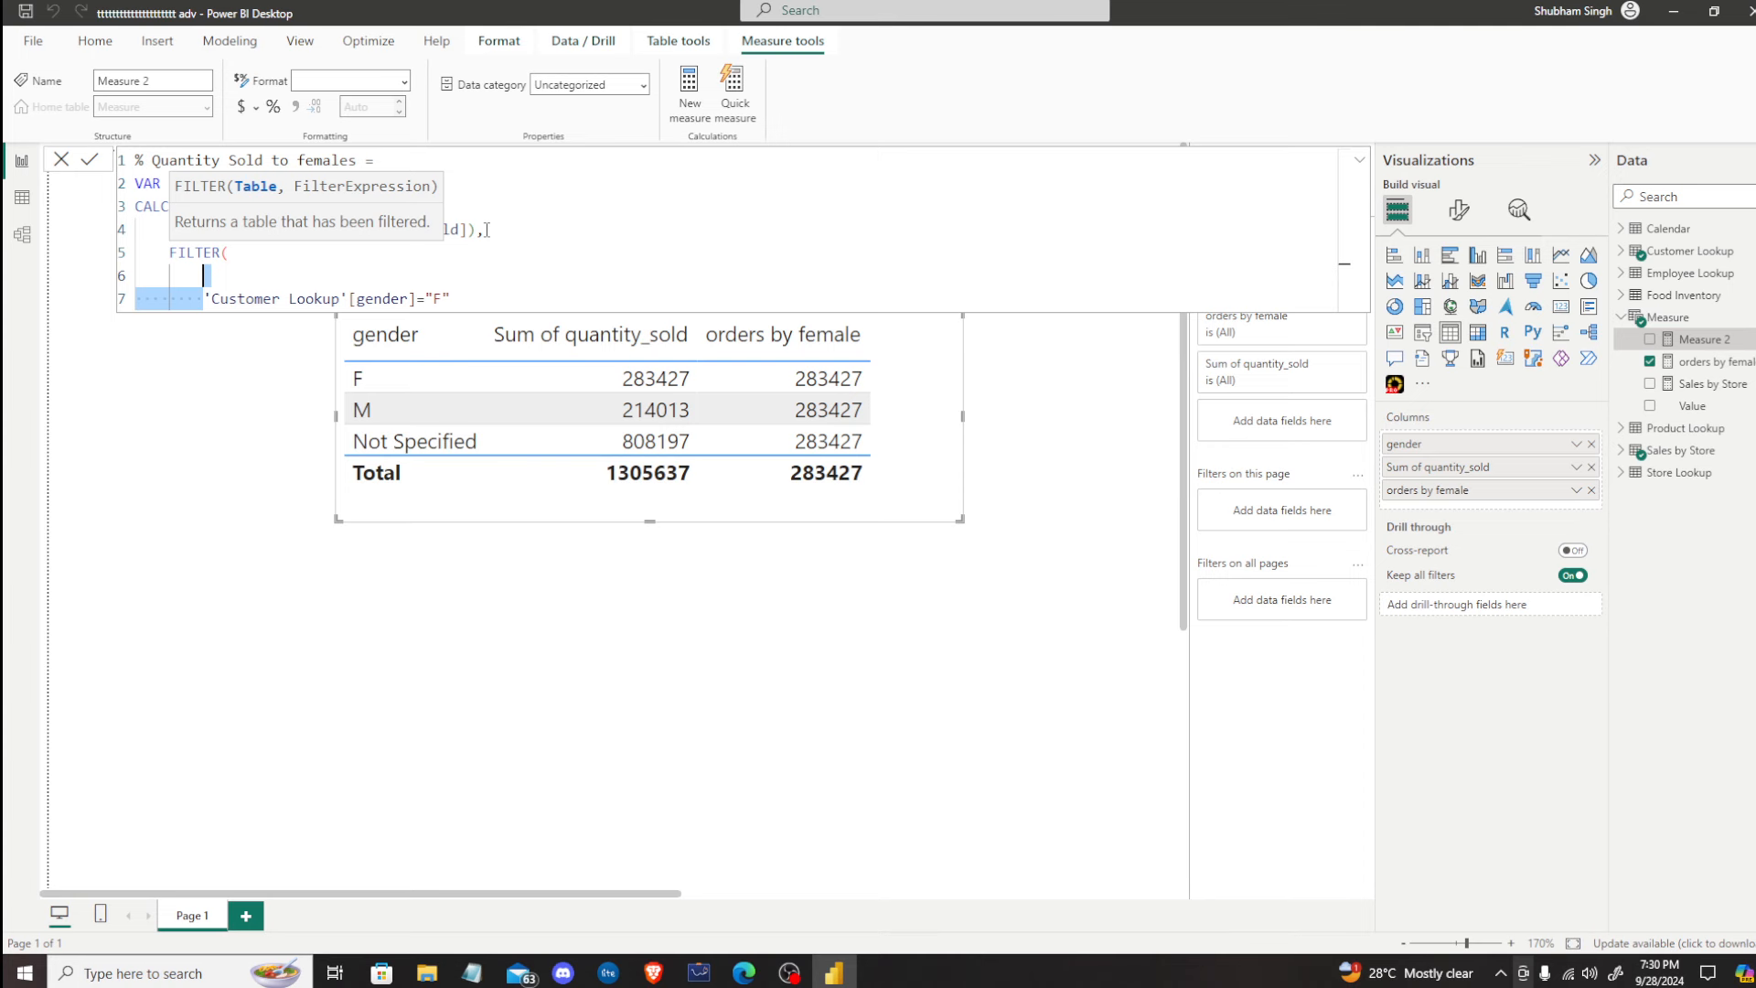
{"action": "type", "text": "cus'Customer Lookup'[gender]=\"F"}
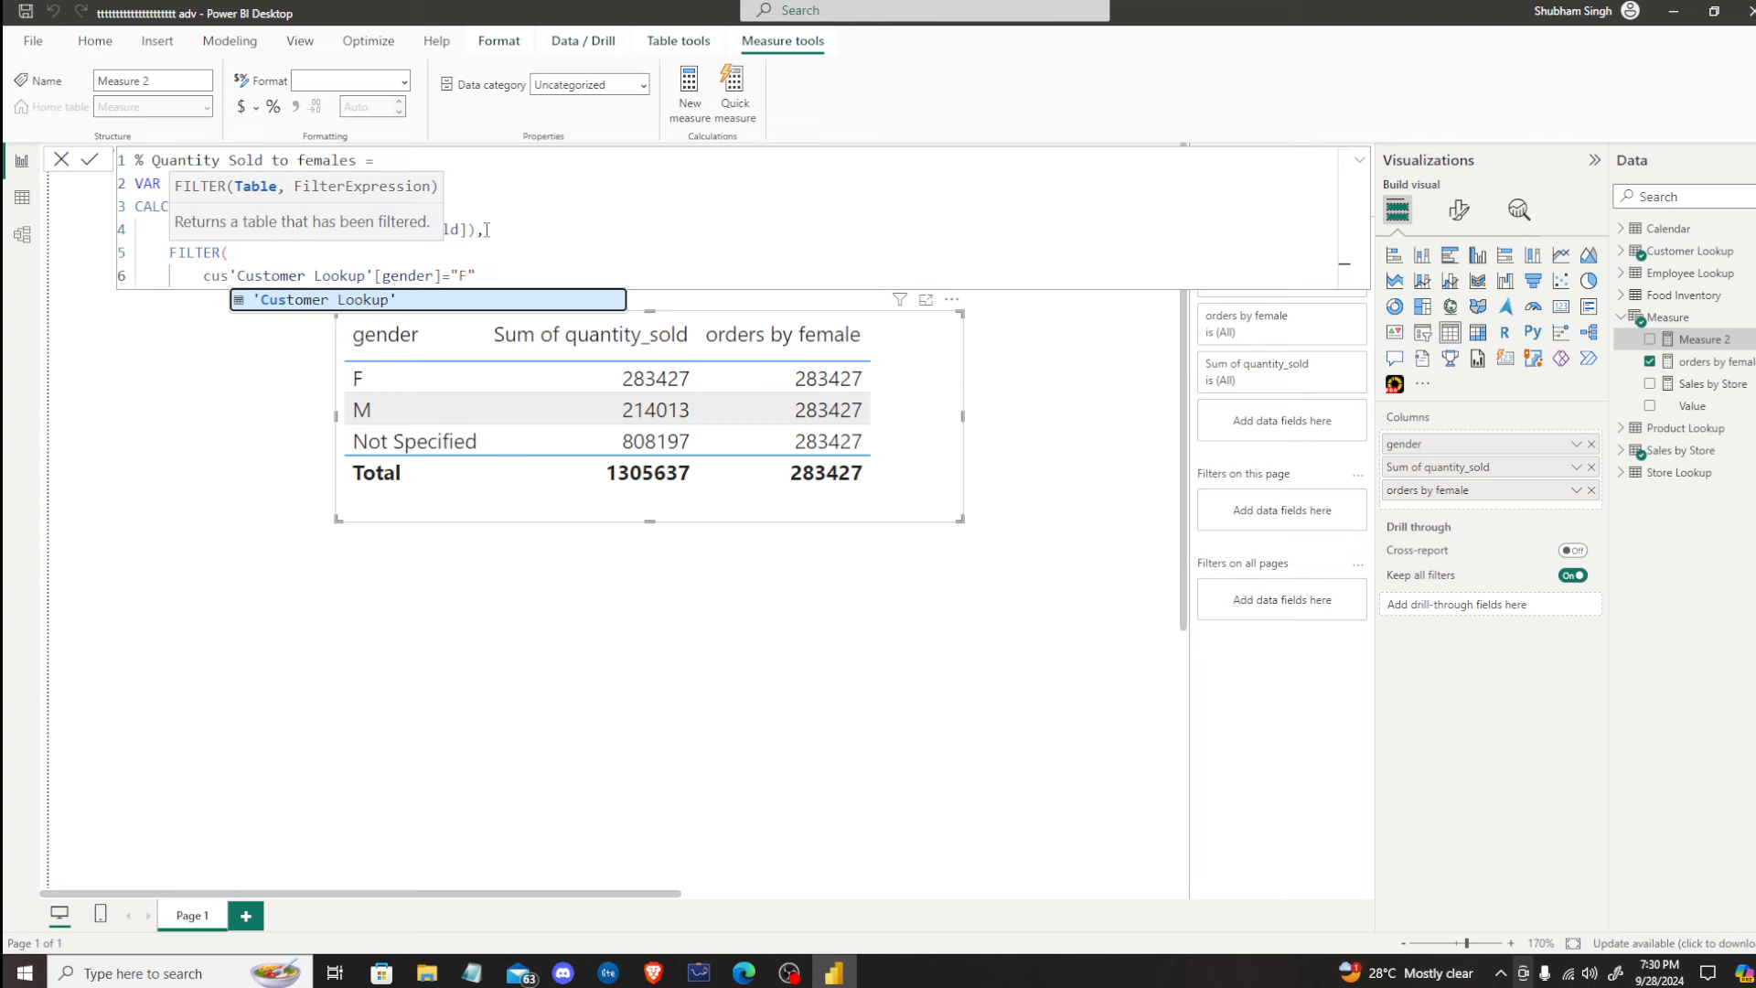
{"action": "key", "text": "Tab"}
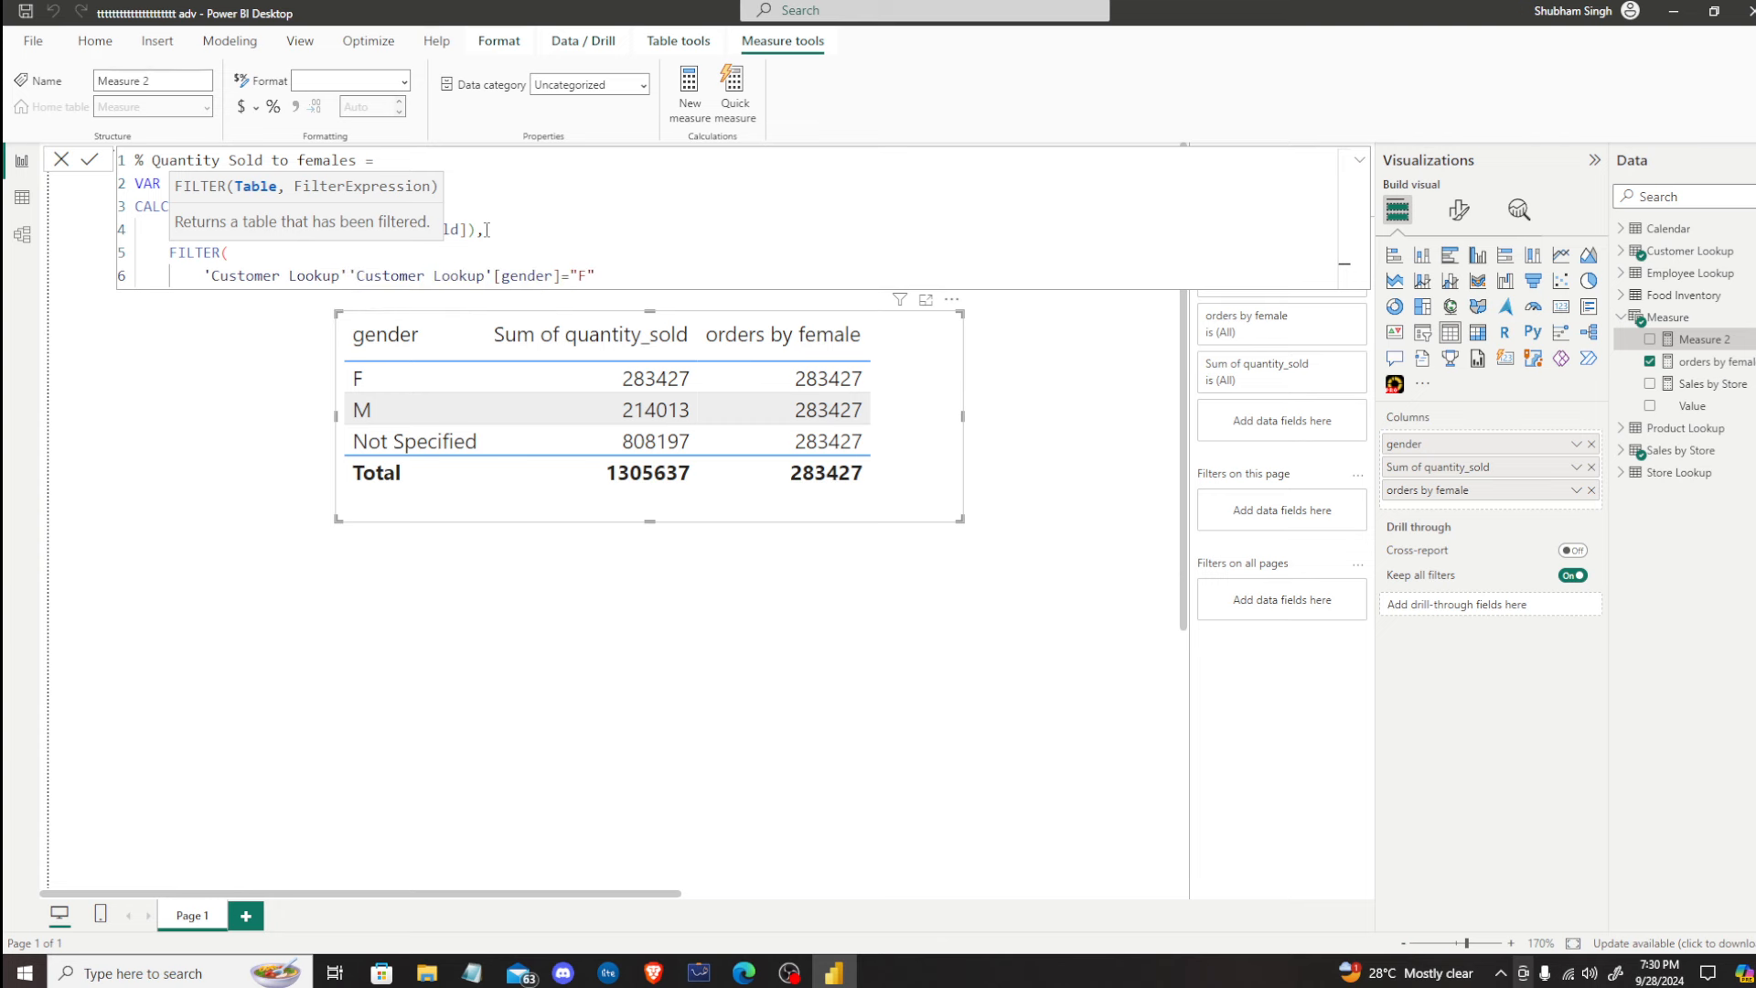
{"action": "type", "text": ","}
{"action": "key", "text": "shift+Return"}
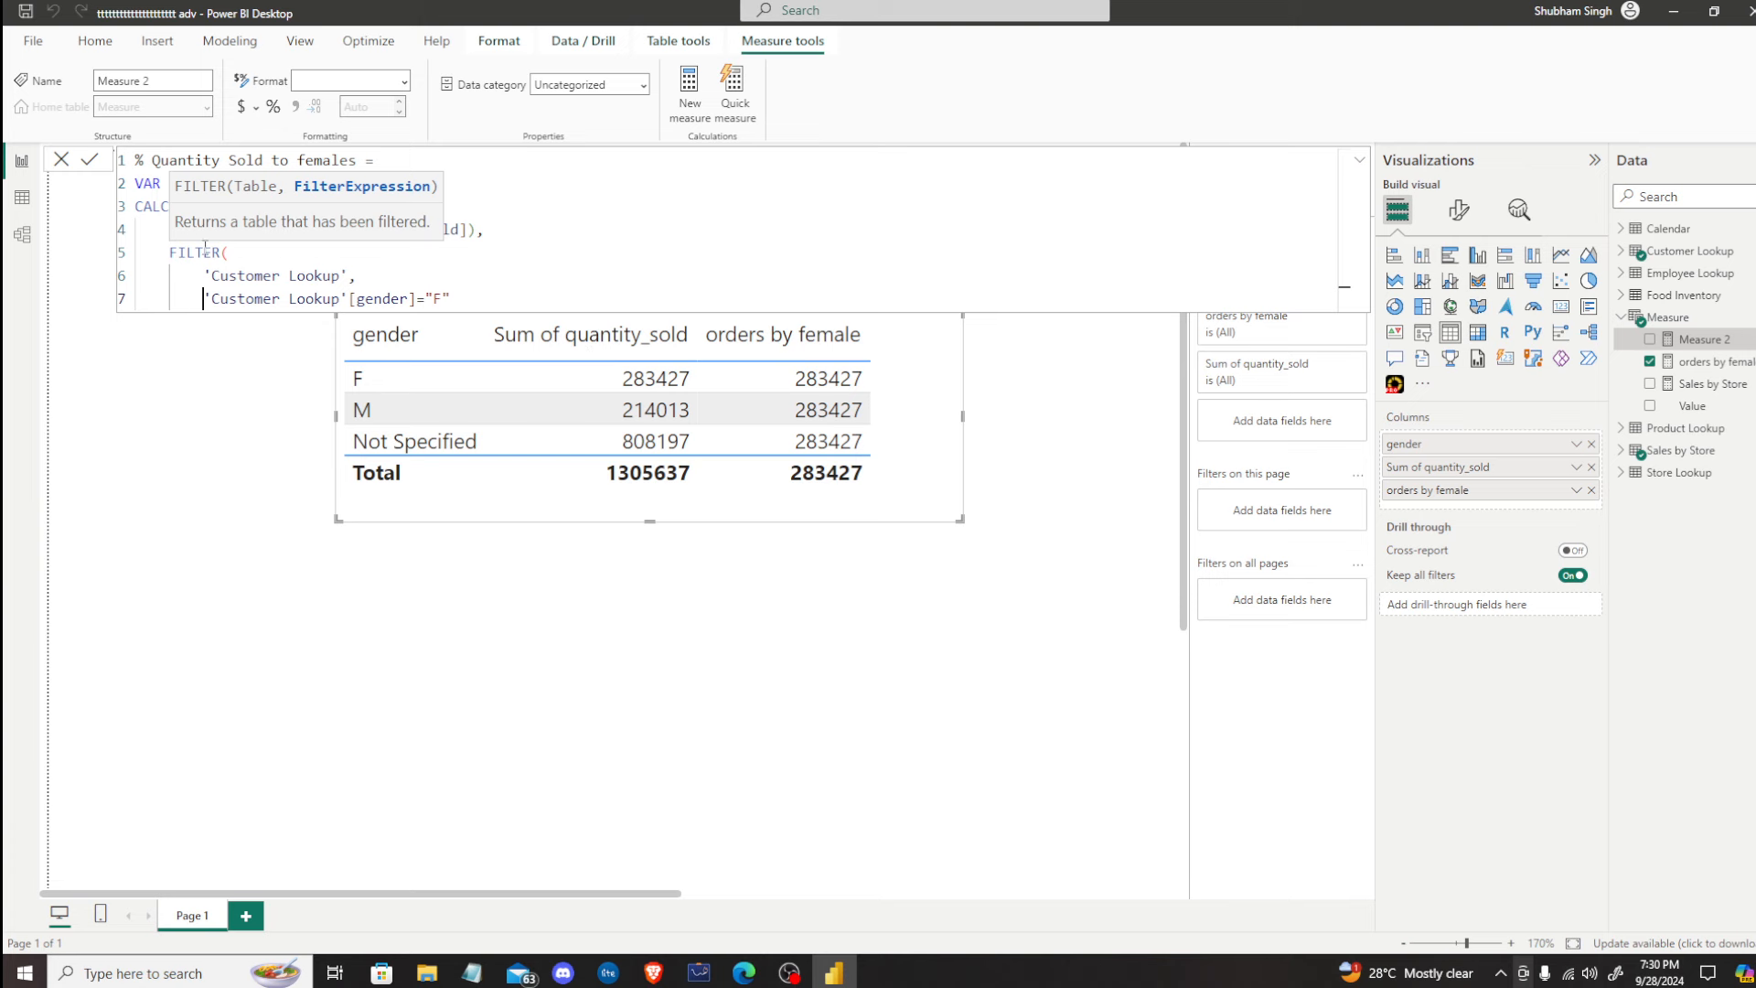
Step: Close the FILTER and CALCULATE functions with parentheses on their own lines and start a new line below
{"action": "left_click", "coordinate": [462, 297]}
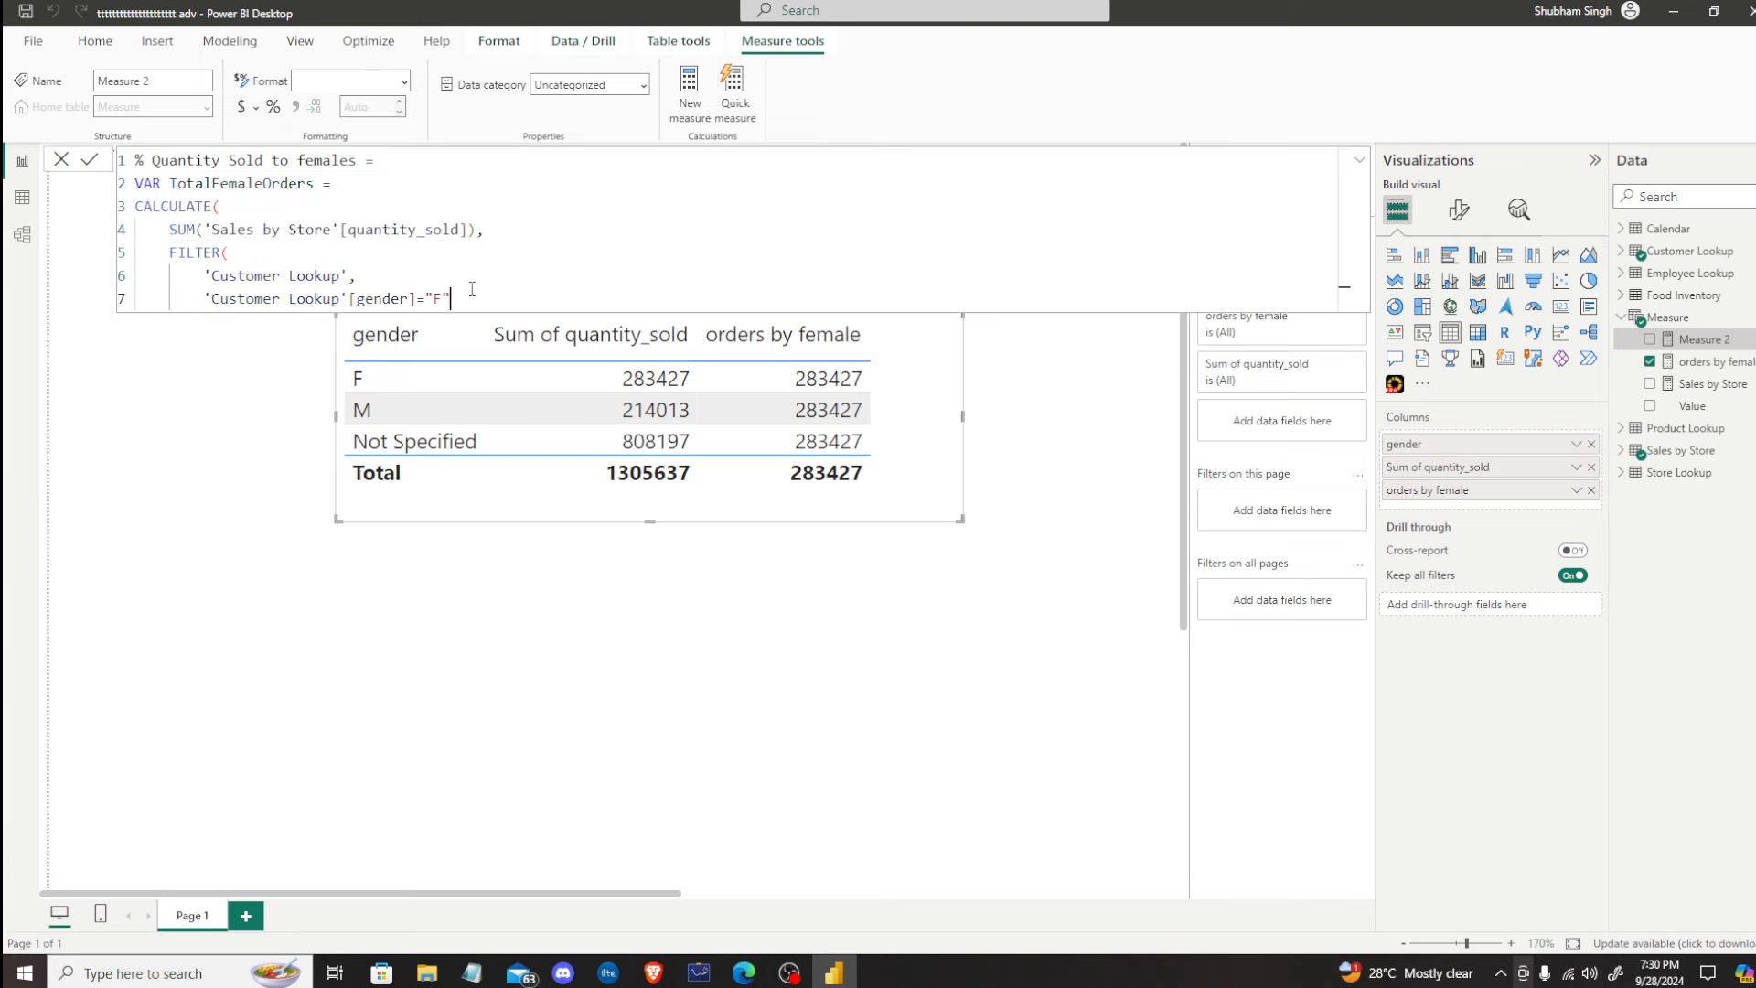
{"action": "key", "text": "Return"}
{"action": "type", "text": ")"}
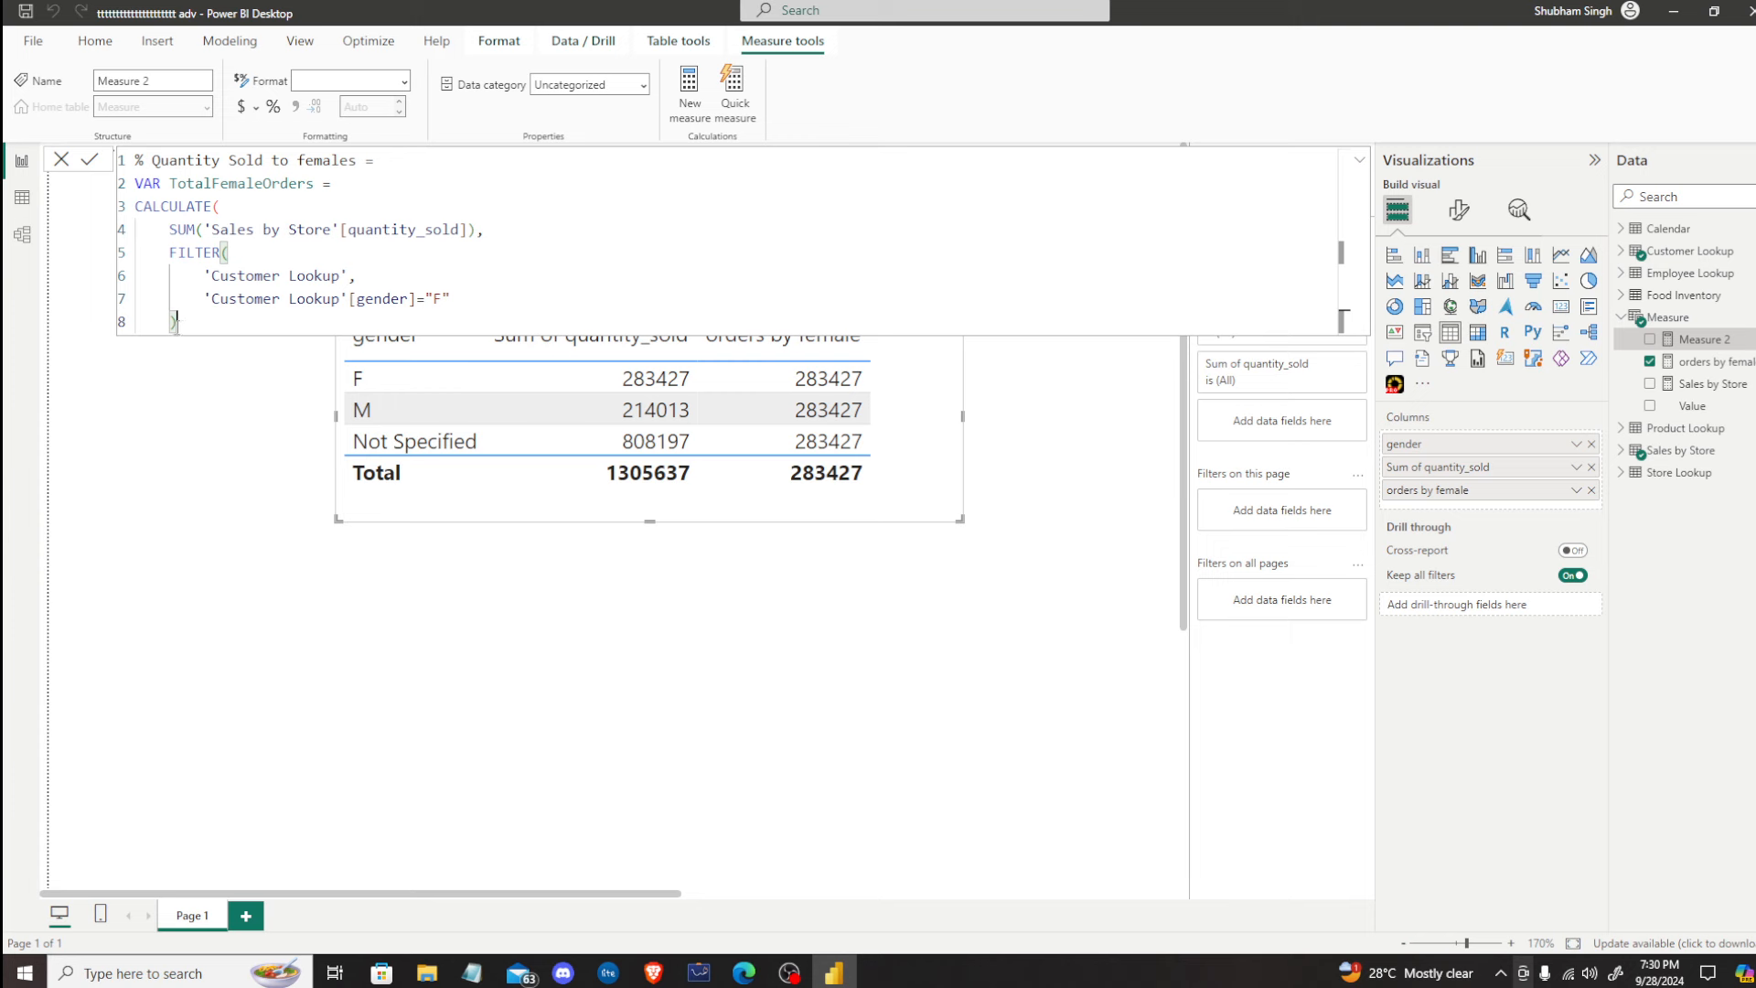
{"action": "key", "text": "shift+Return"}
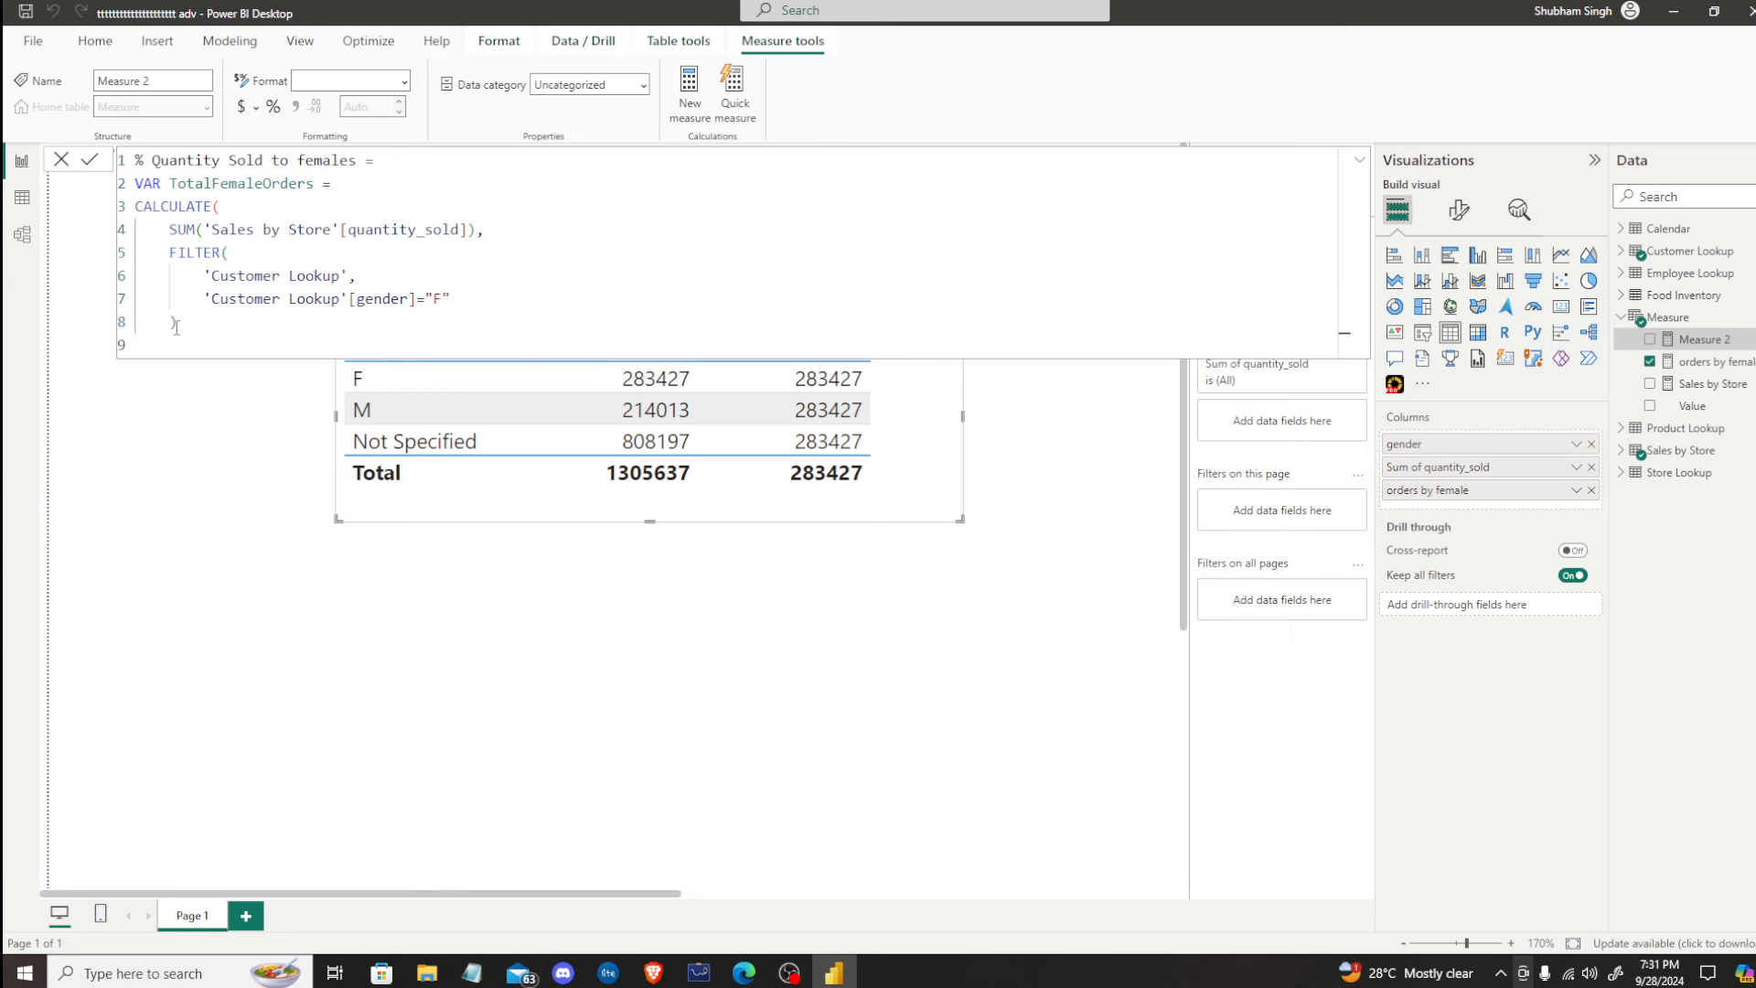
{"action": "type", "text": ")"}
{"action": "left_click", "coordinate": [190, 316]}
{"action": "left_click", "coordinate": [150, 345]}
{"action": "key", "text": "shift+Return"}
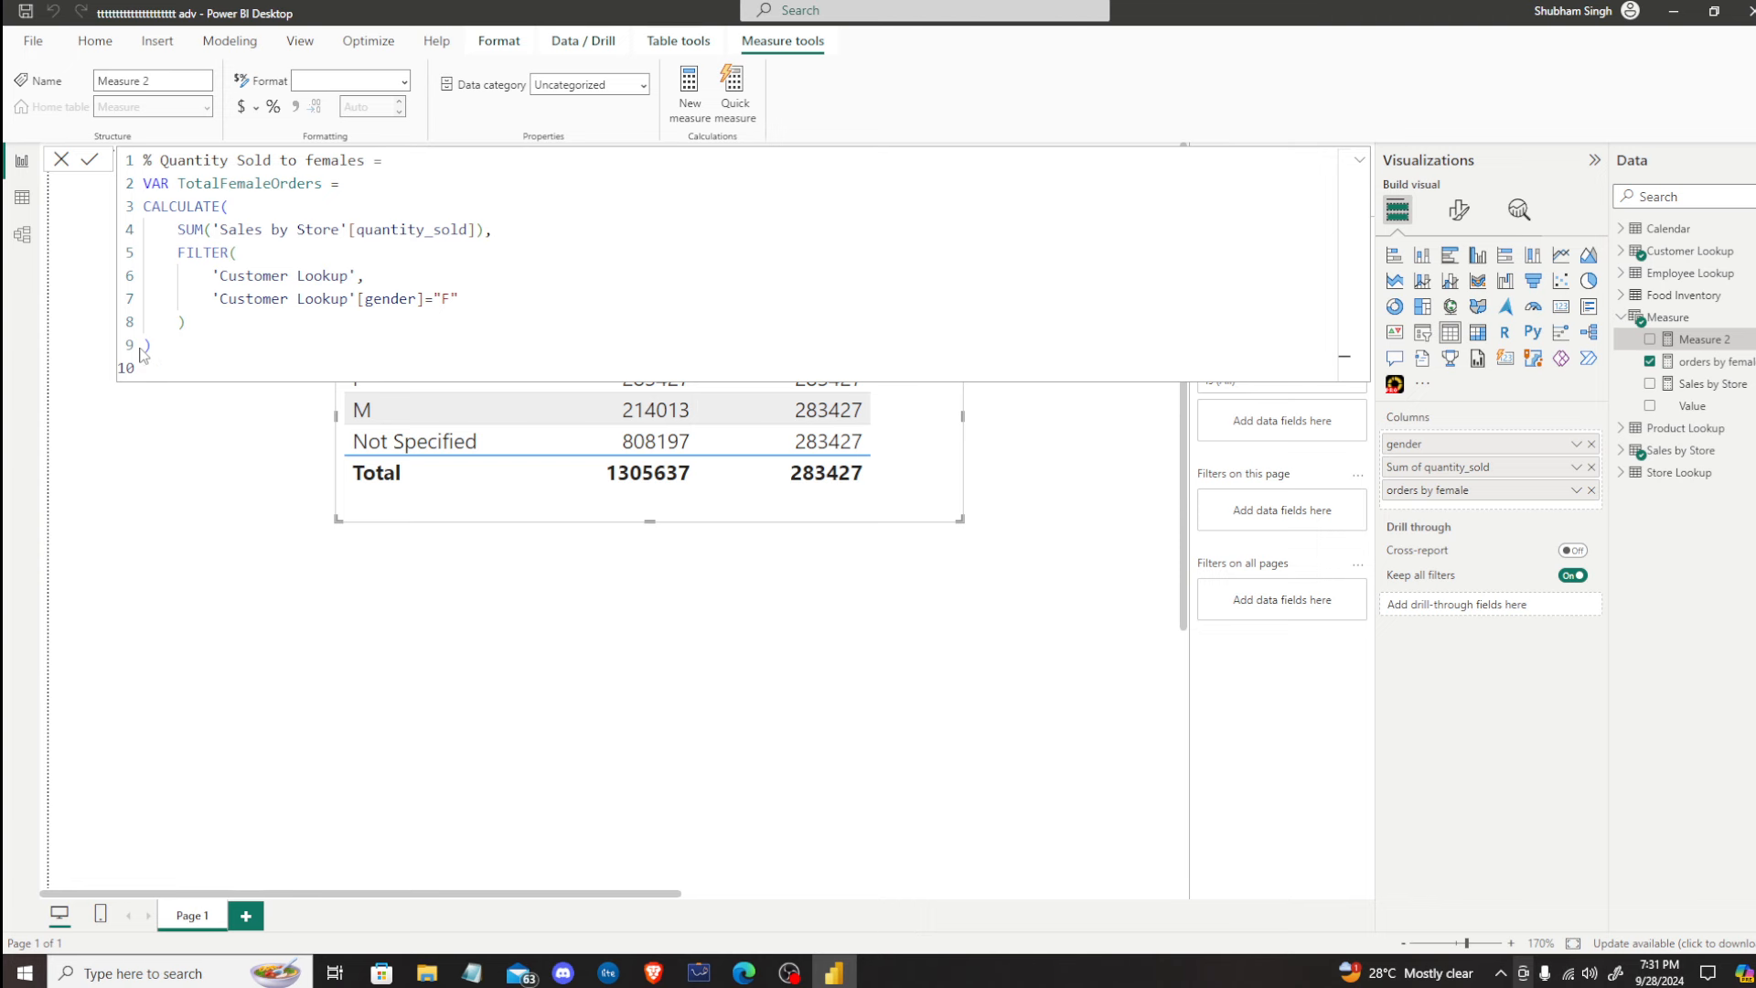
Step: Declare a Ratio variable on a new line that starts a DIVIDE function with TotalFemaleOrders as the numerator
{"action": "type", "text": "VAR Ratio ="}
{"action": "key", "text": "shift+Return"}
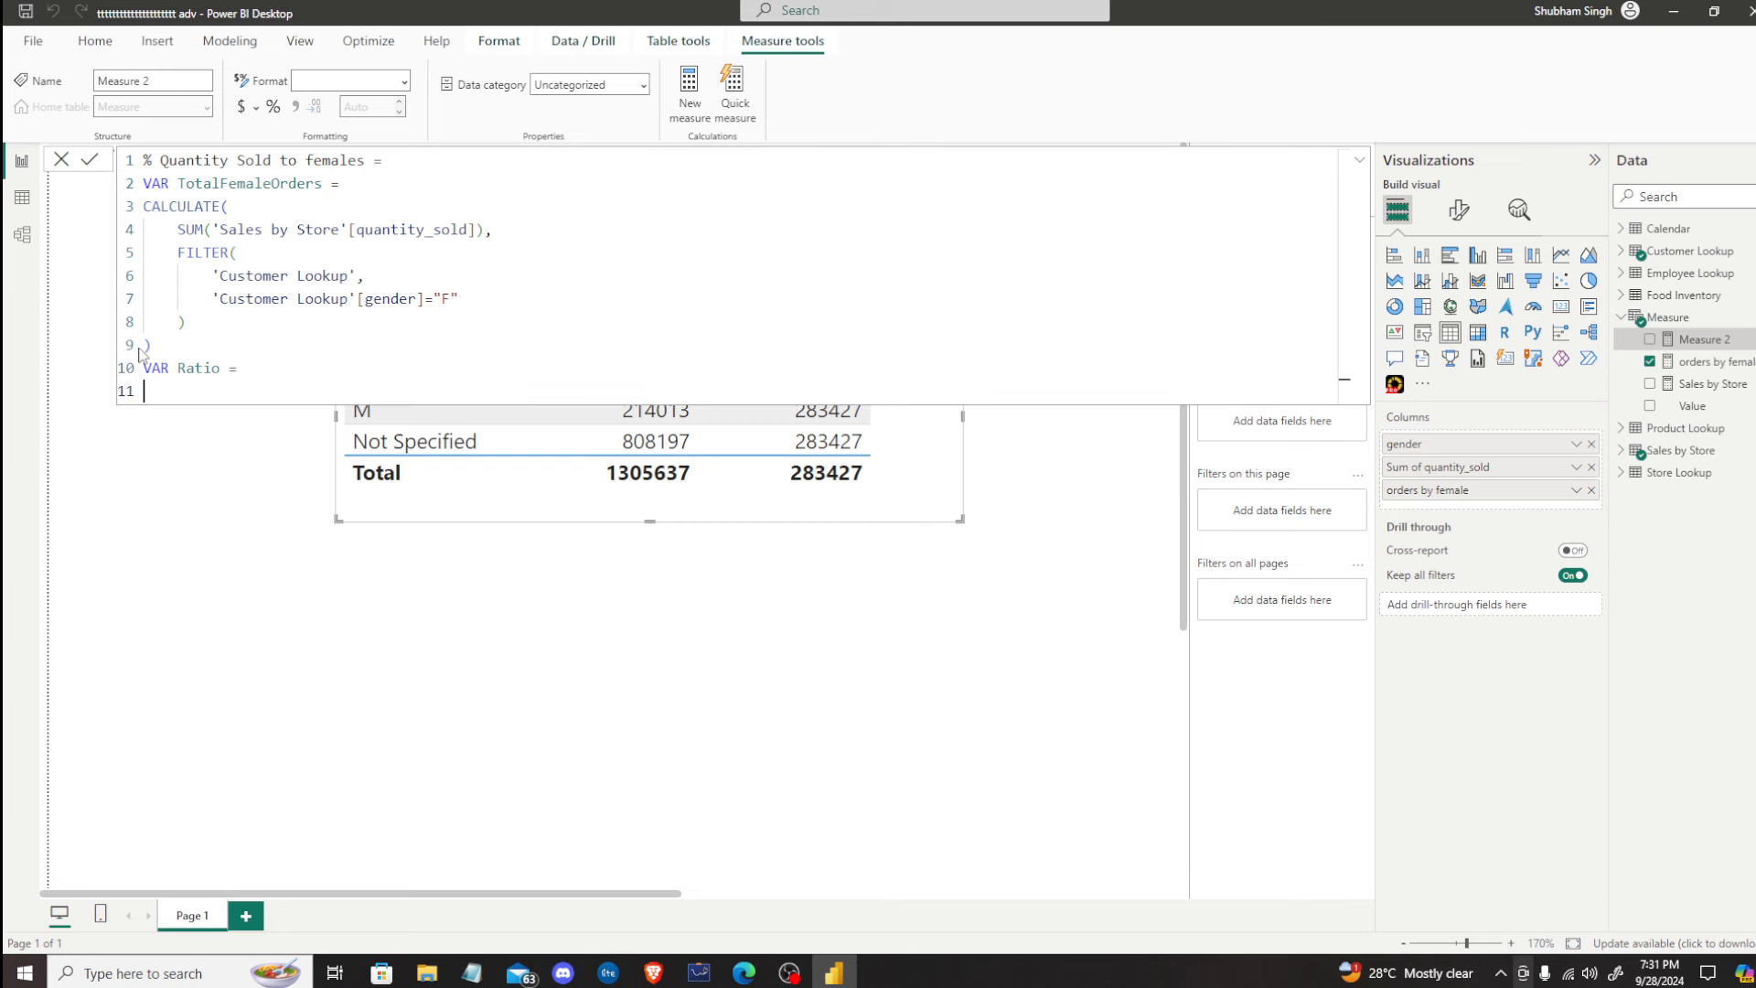
{"action": "type", "text": "divi"}
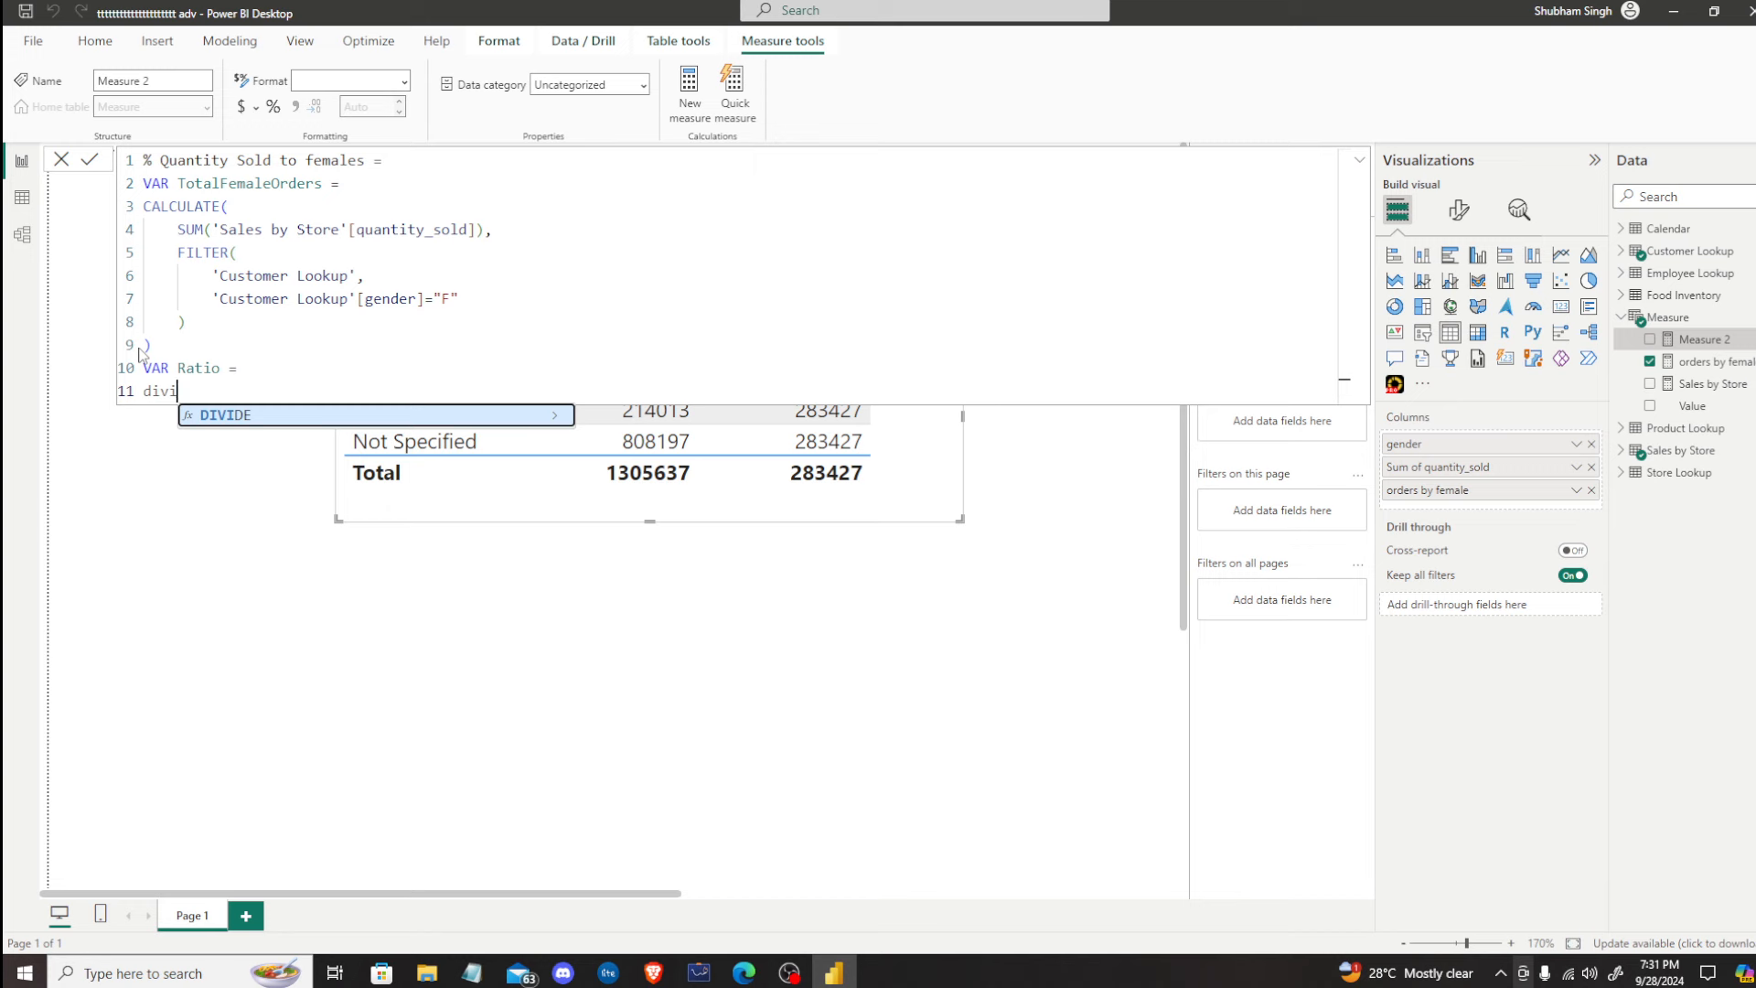
{"action": "key", "text": "Tab"}
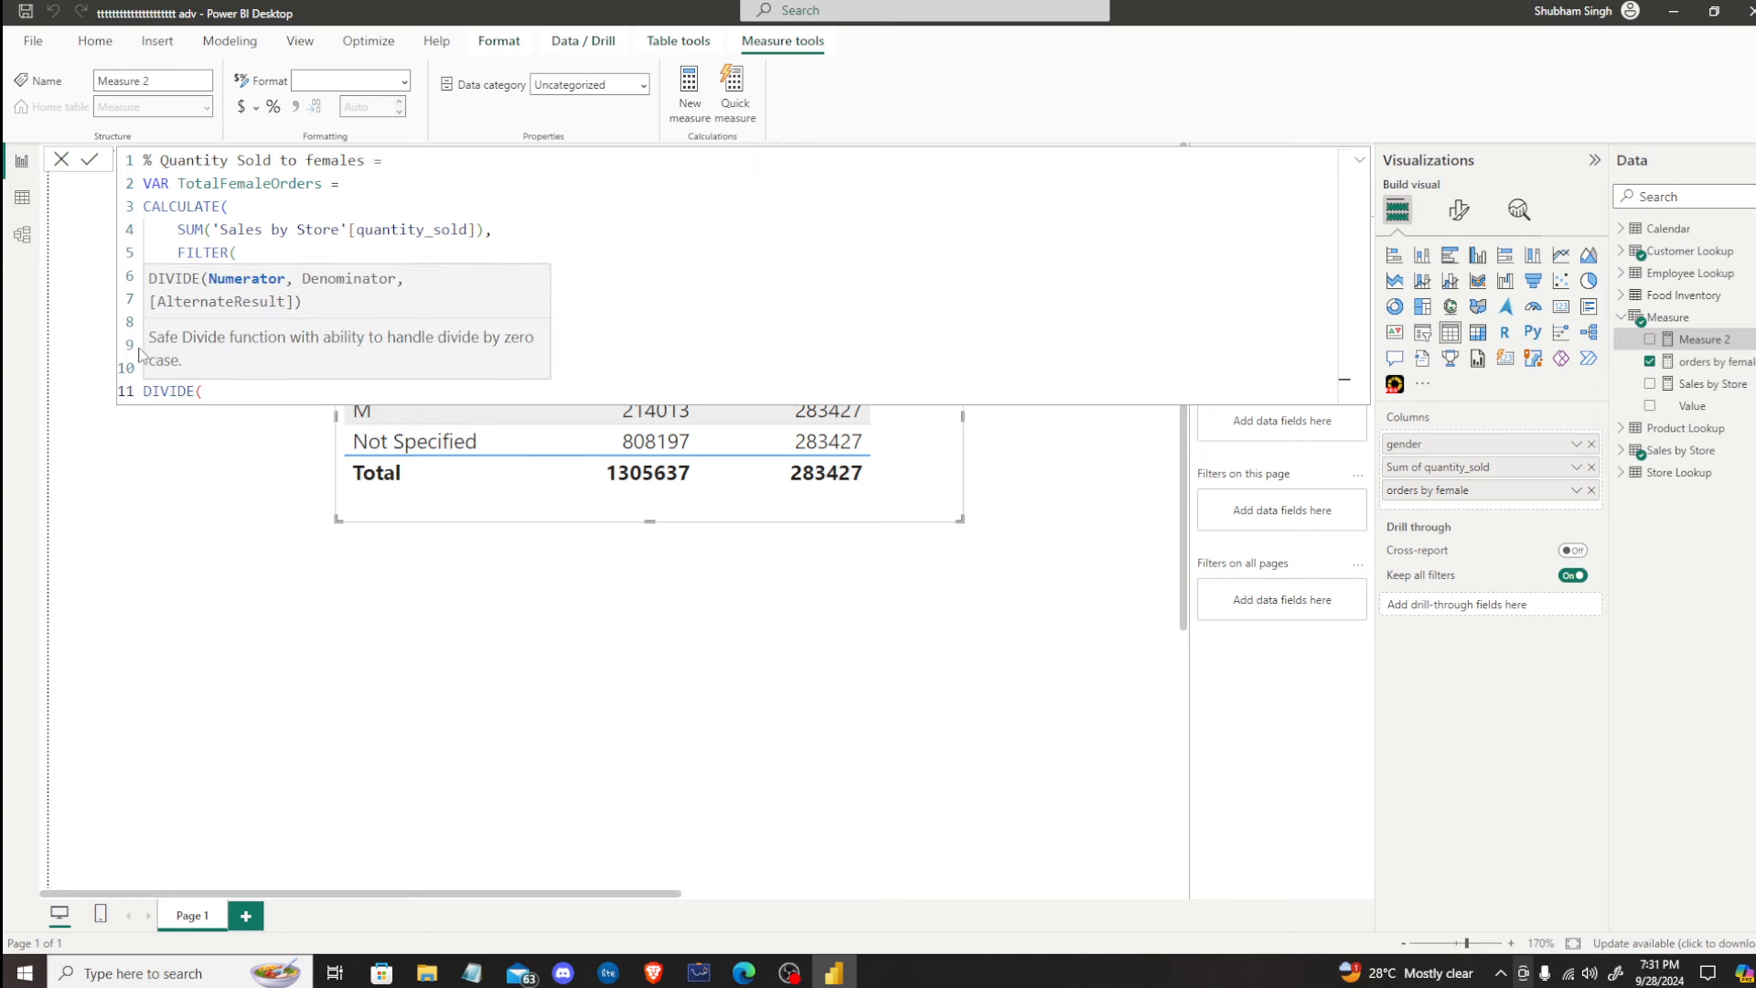
{"action": "type", "text": "totg"}
{"action": "key", "text": "BackSpace"}
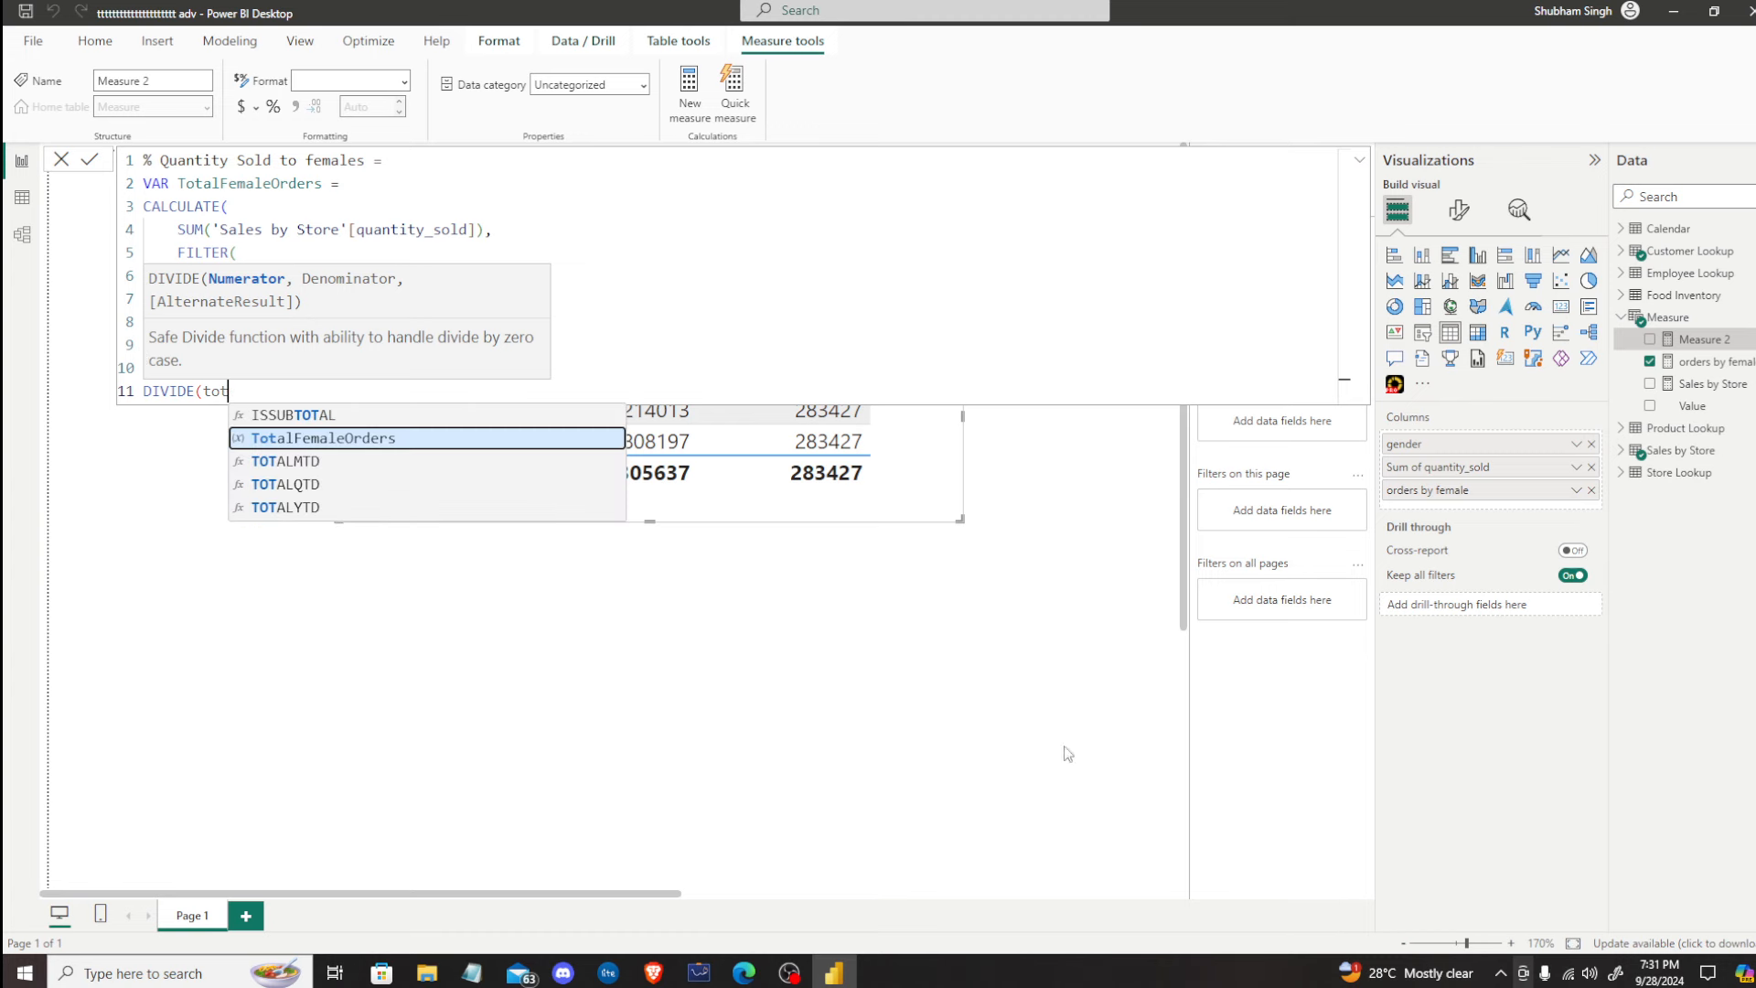
{"action": "key", "text": "Tab"}
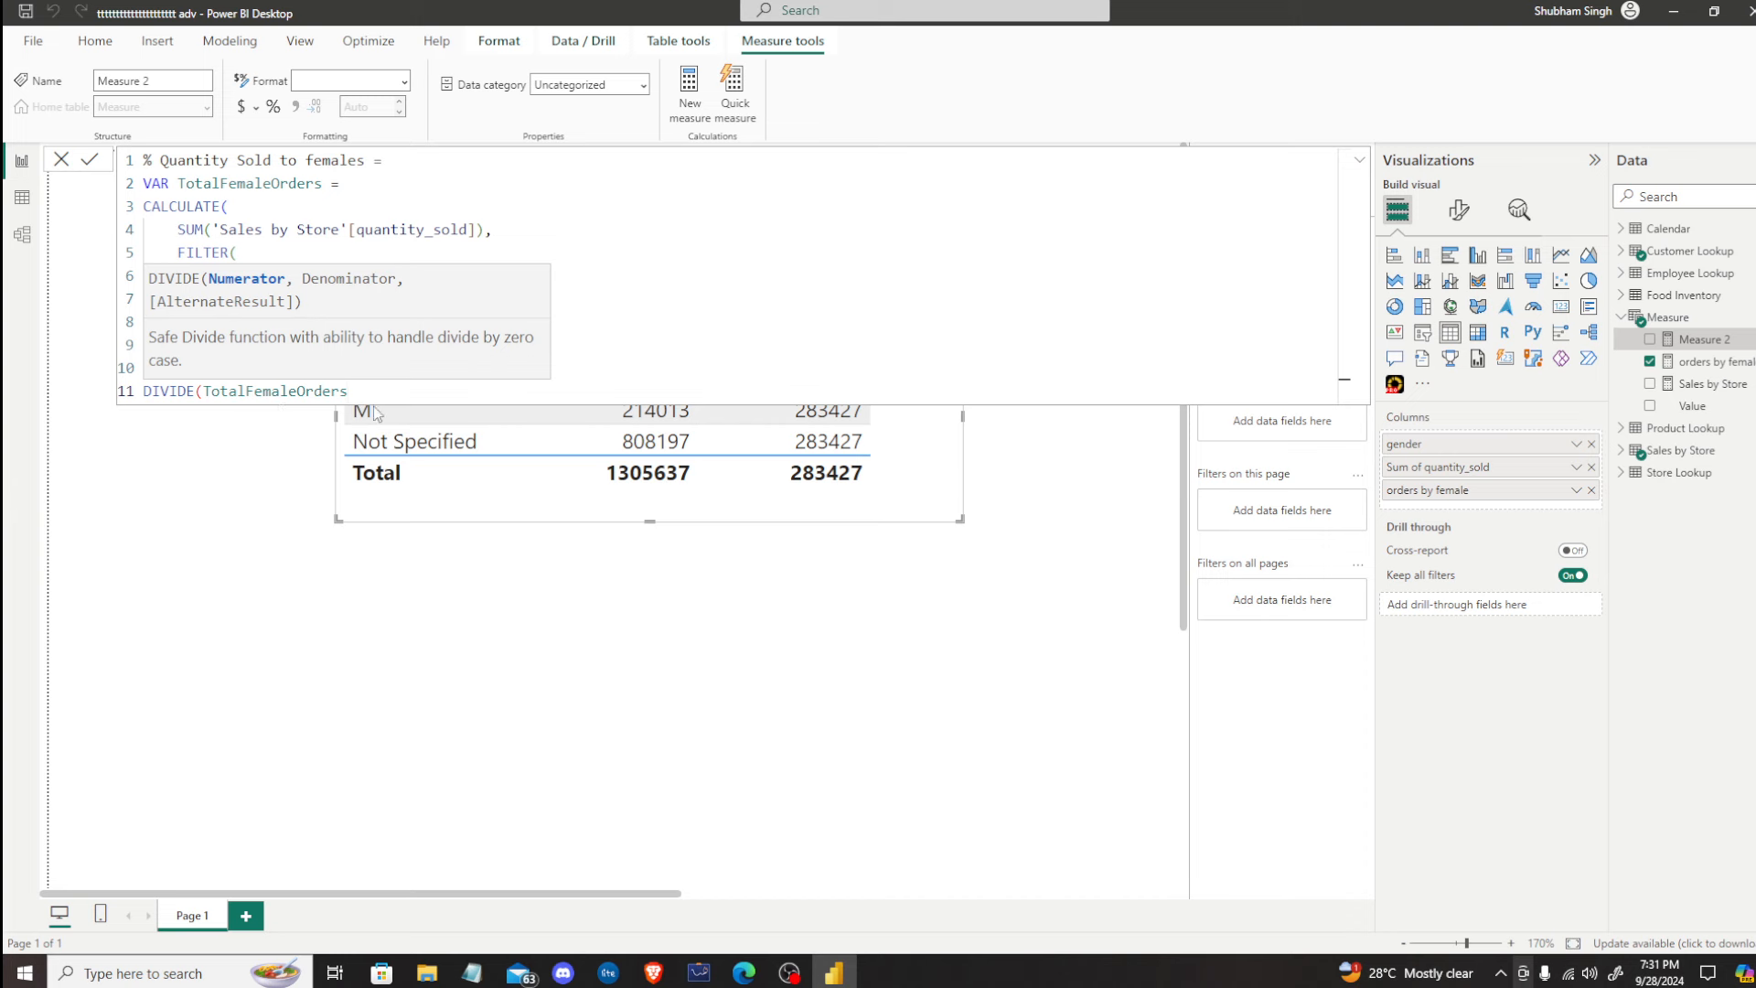
Step: Enter SUM('Sales by Store'[quantity_sold]) as the denominator of the DIVIDE function
{"action": "type", "text": ","}
{"action": "type", "text": "quan"}
{"action": "key", "text": "BackSpace"}
{"action": "key", "text": "BackSpace"}
{"action": "key", "text": "BackSpace"}
{"action": "key", "text": "BackSpace"}
{"action": "type", "text": "sum"}
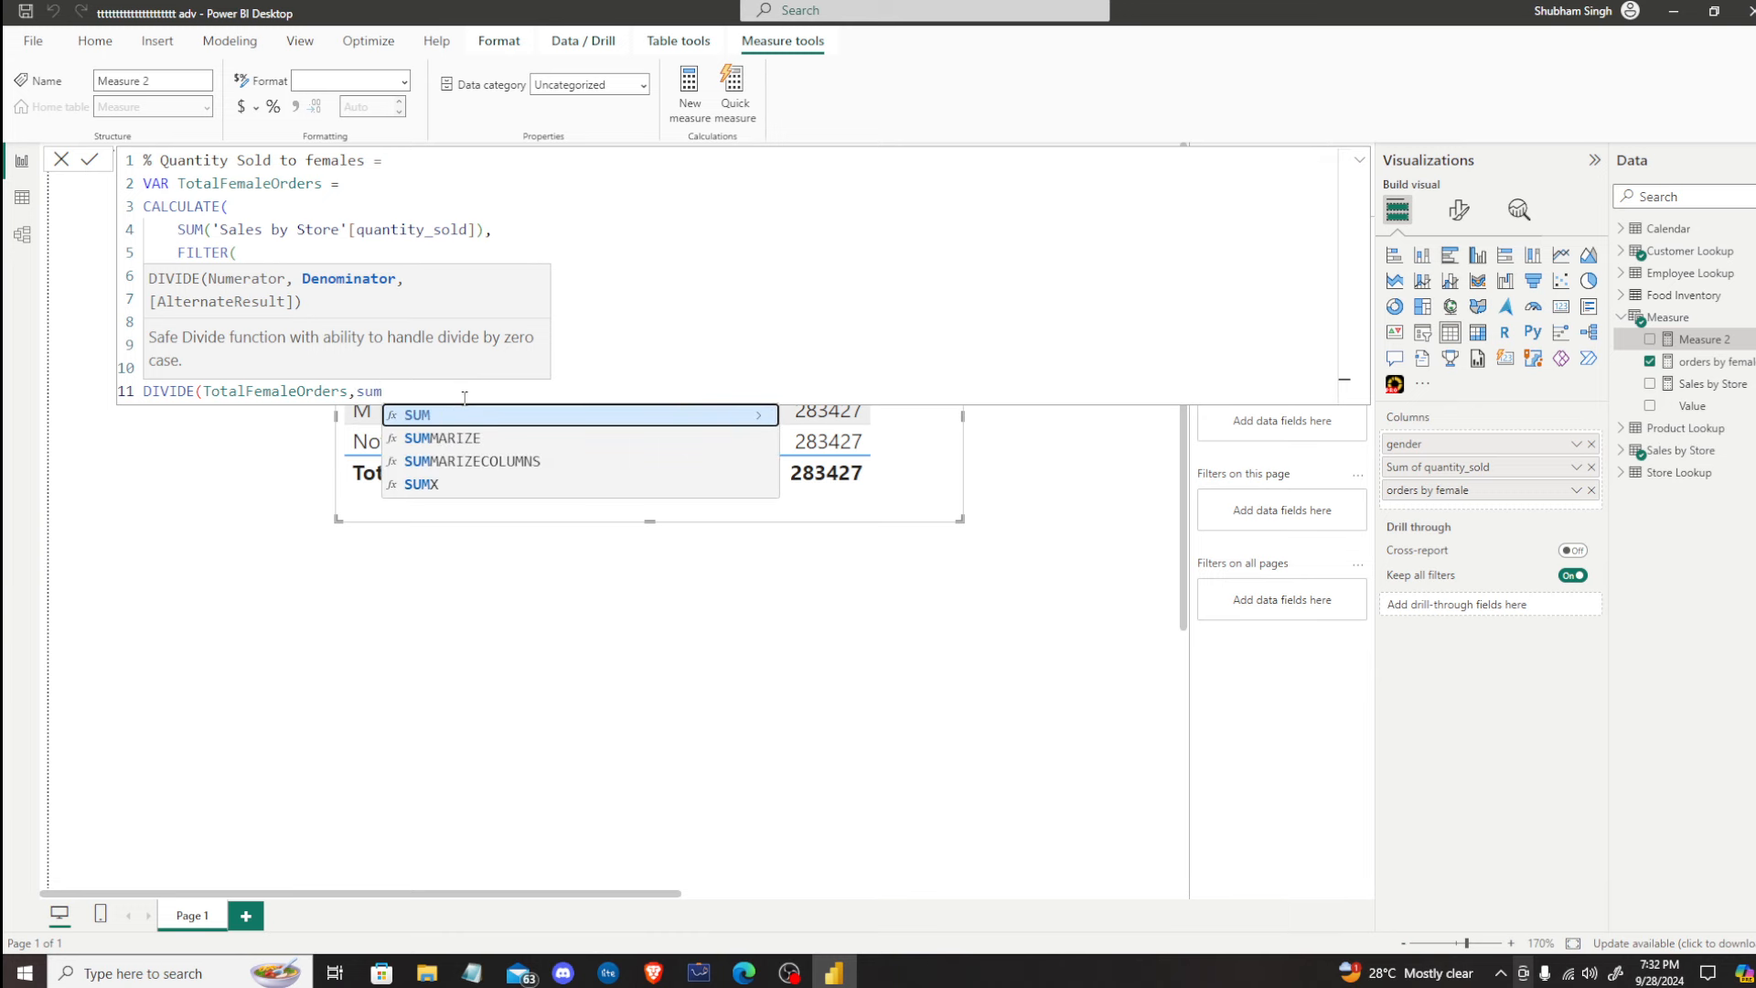
{"action": "type", "text": "("}
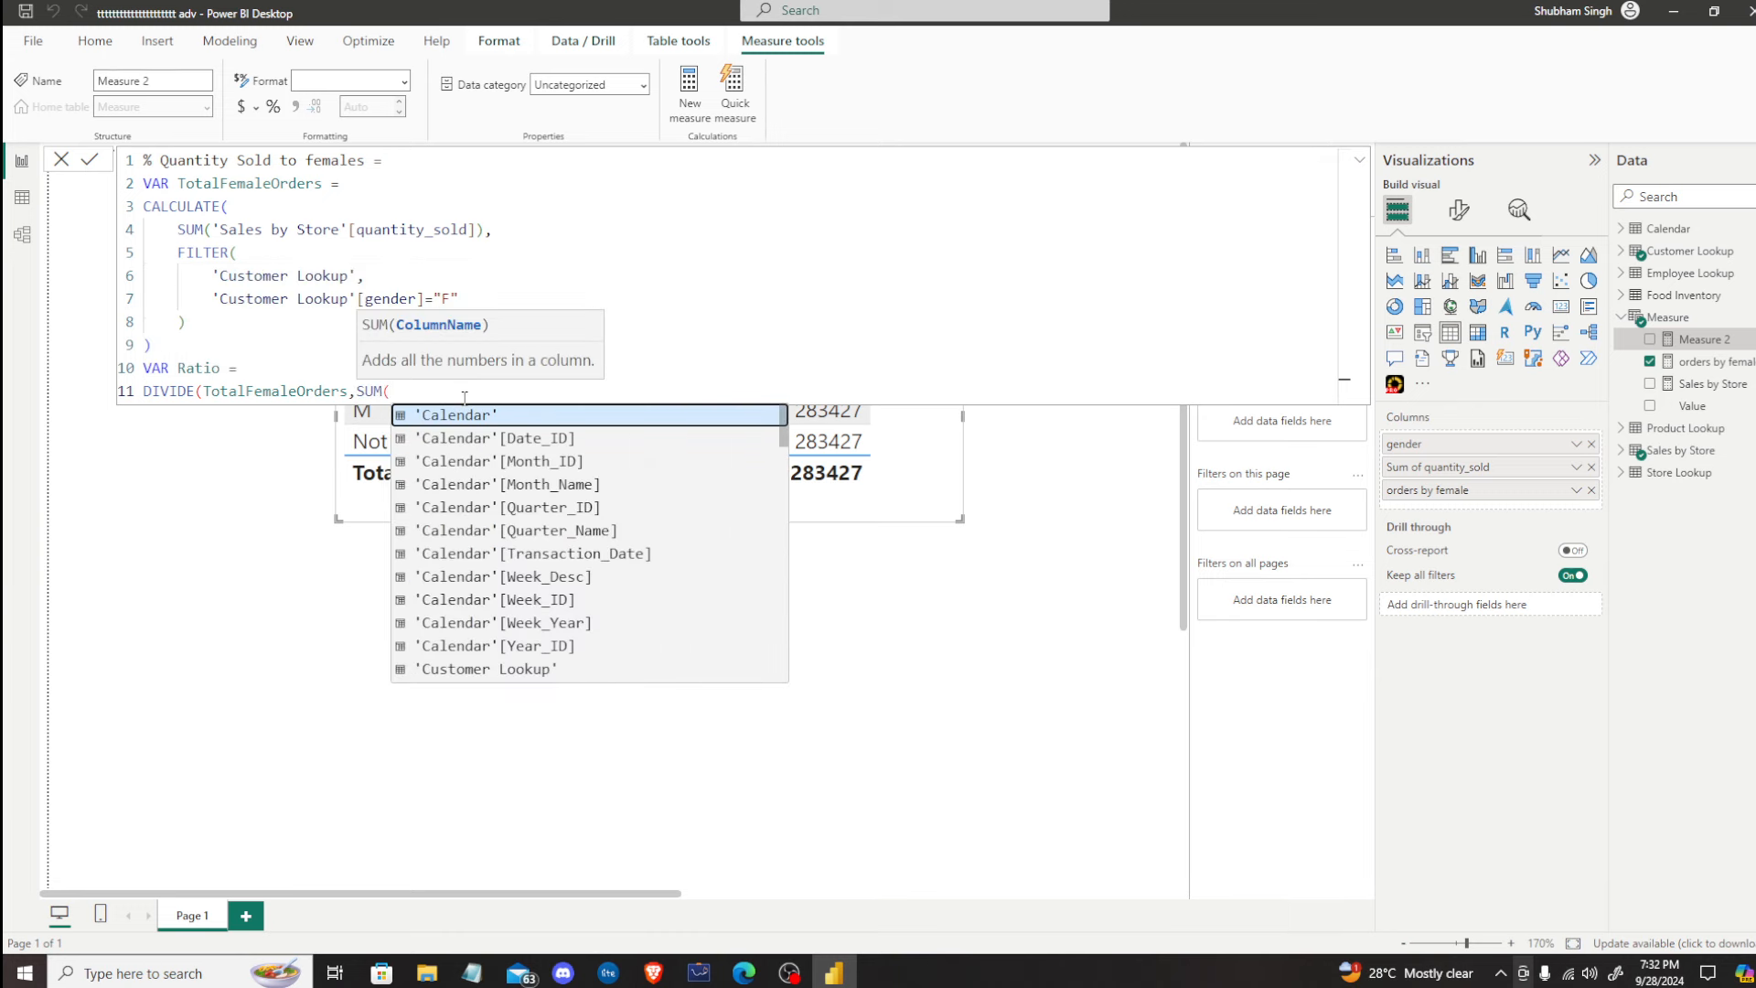
{"action": "type", "text": "quan"}
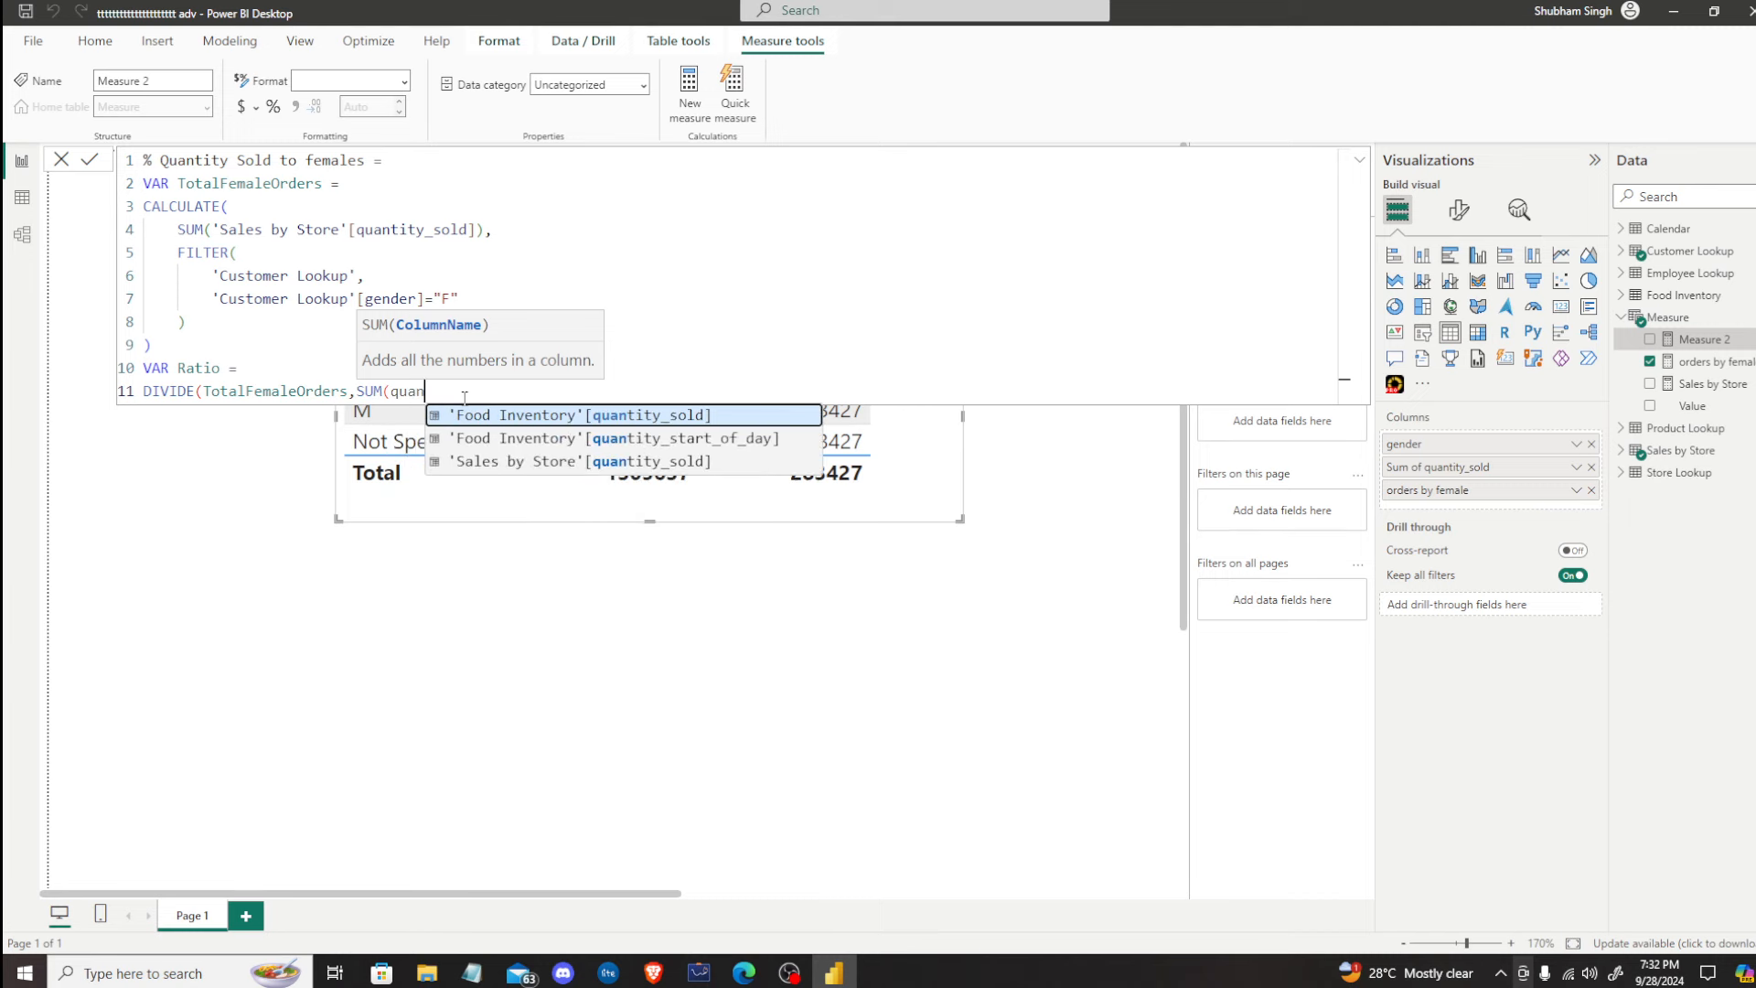
{"action": "left_click", "coordinate": [702, 461]}
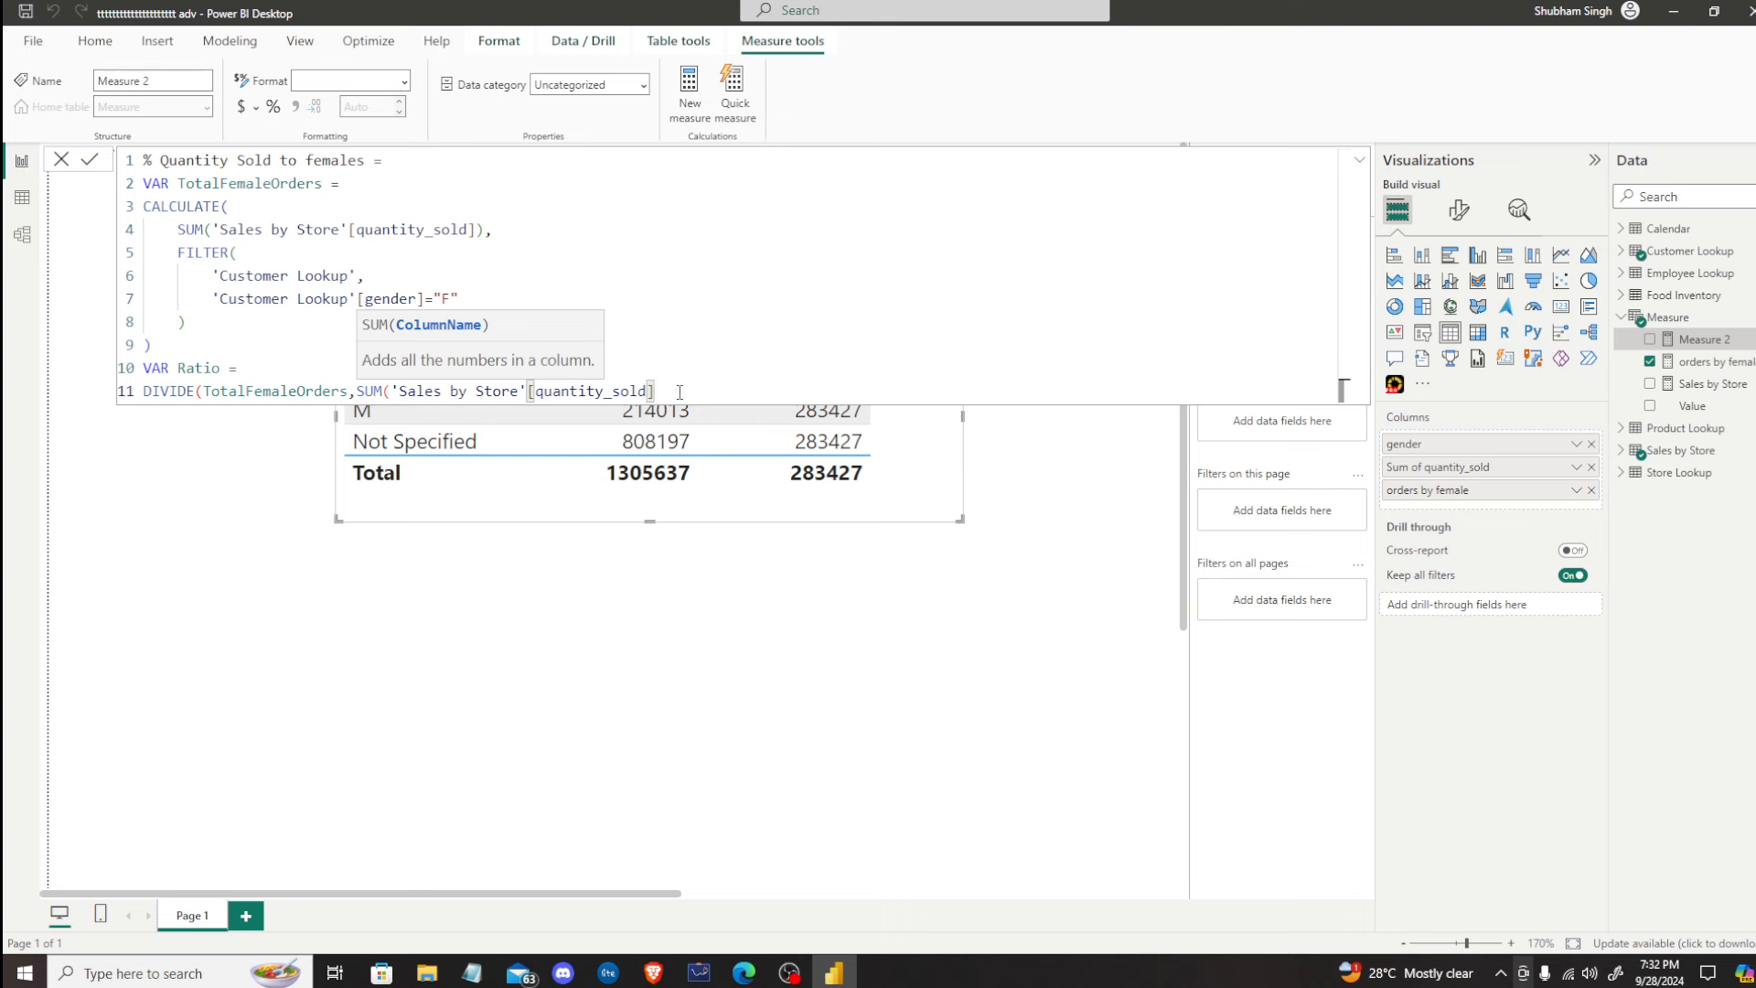
{"action": "type", "text": ")"}
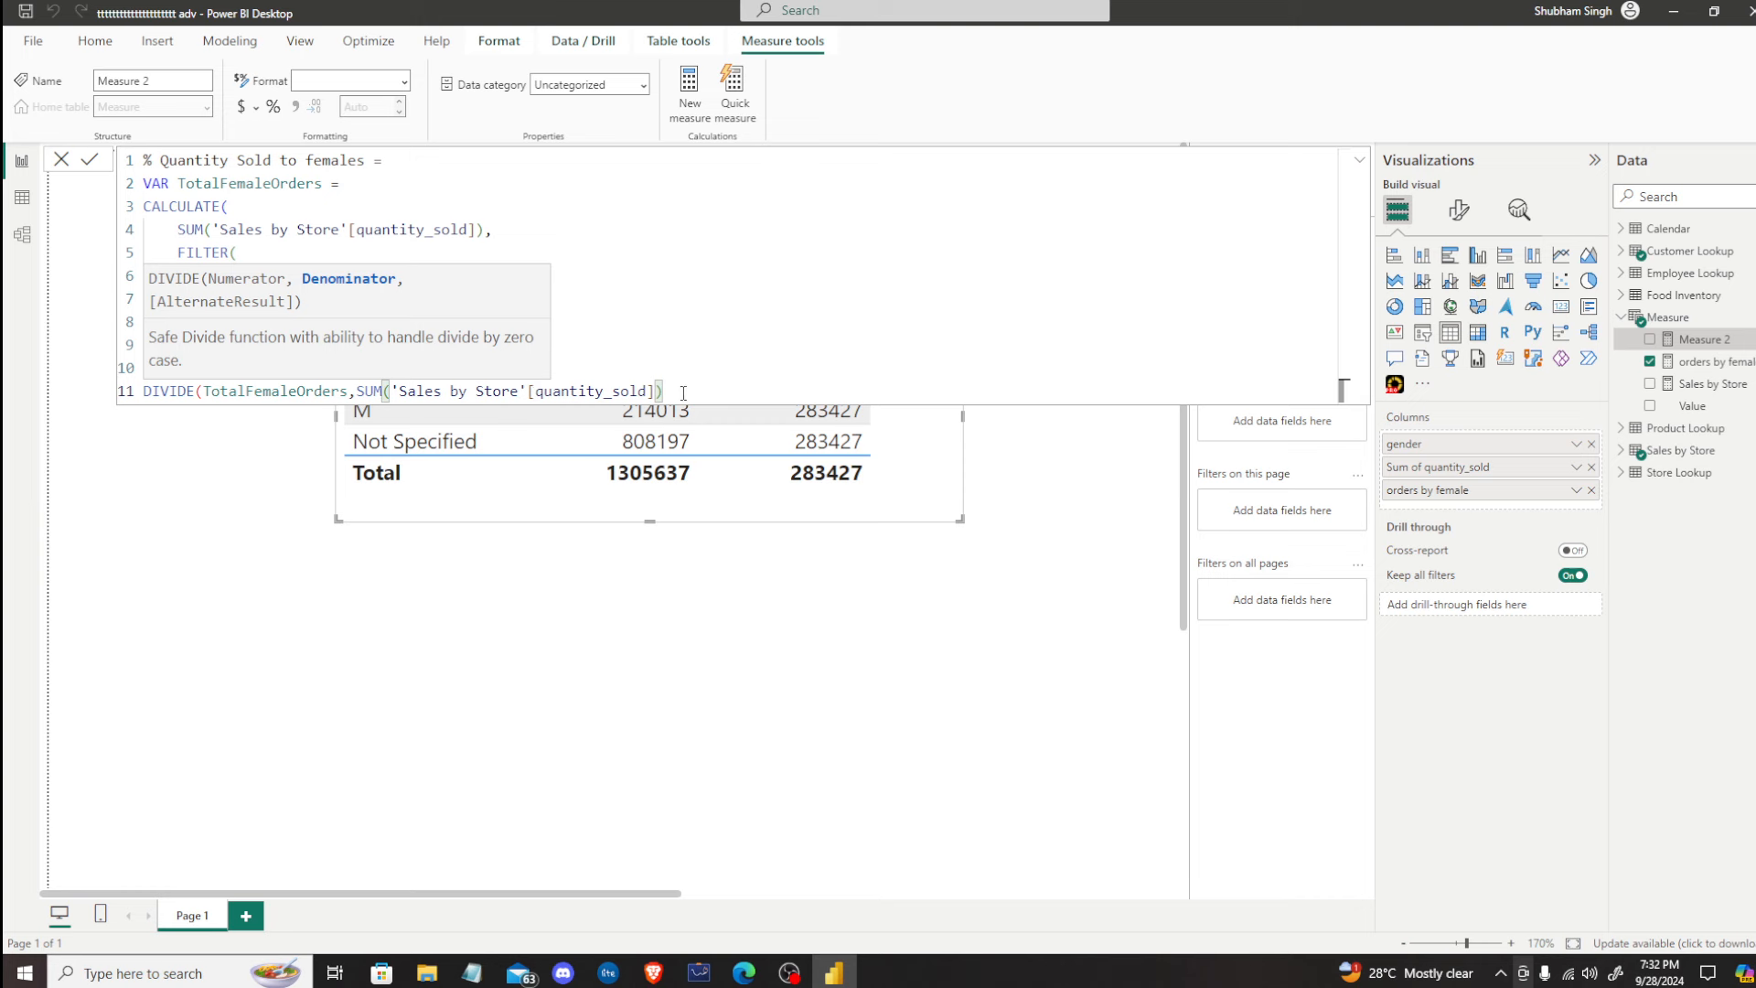
Step: Add "-" as the alternate result of the DIVIDE function and close its parenthesis
{"action": "type", "text": ",\""}
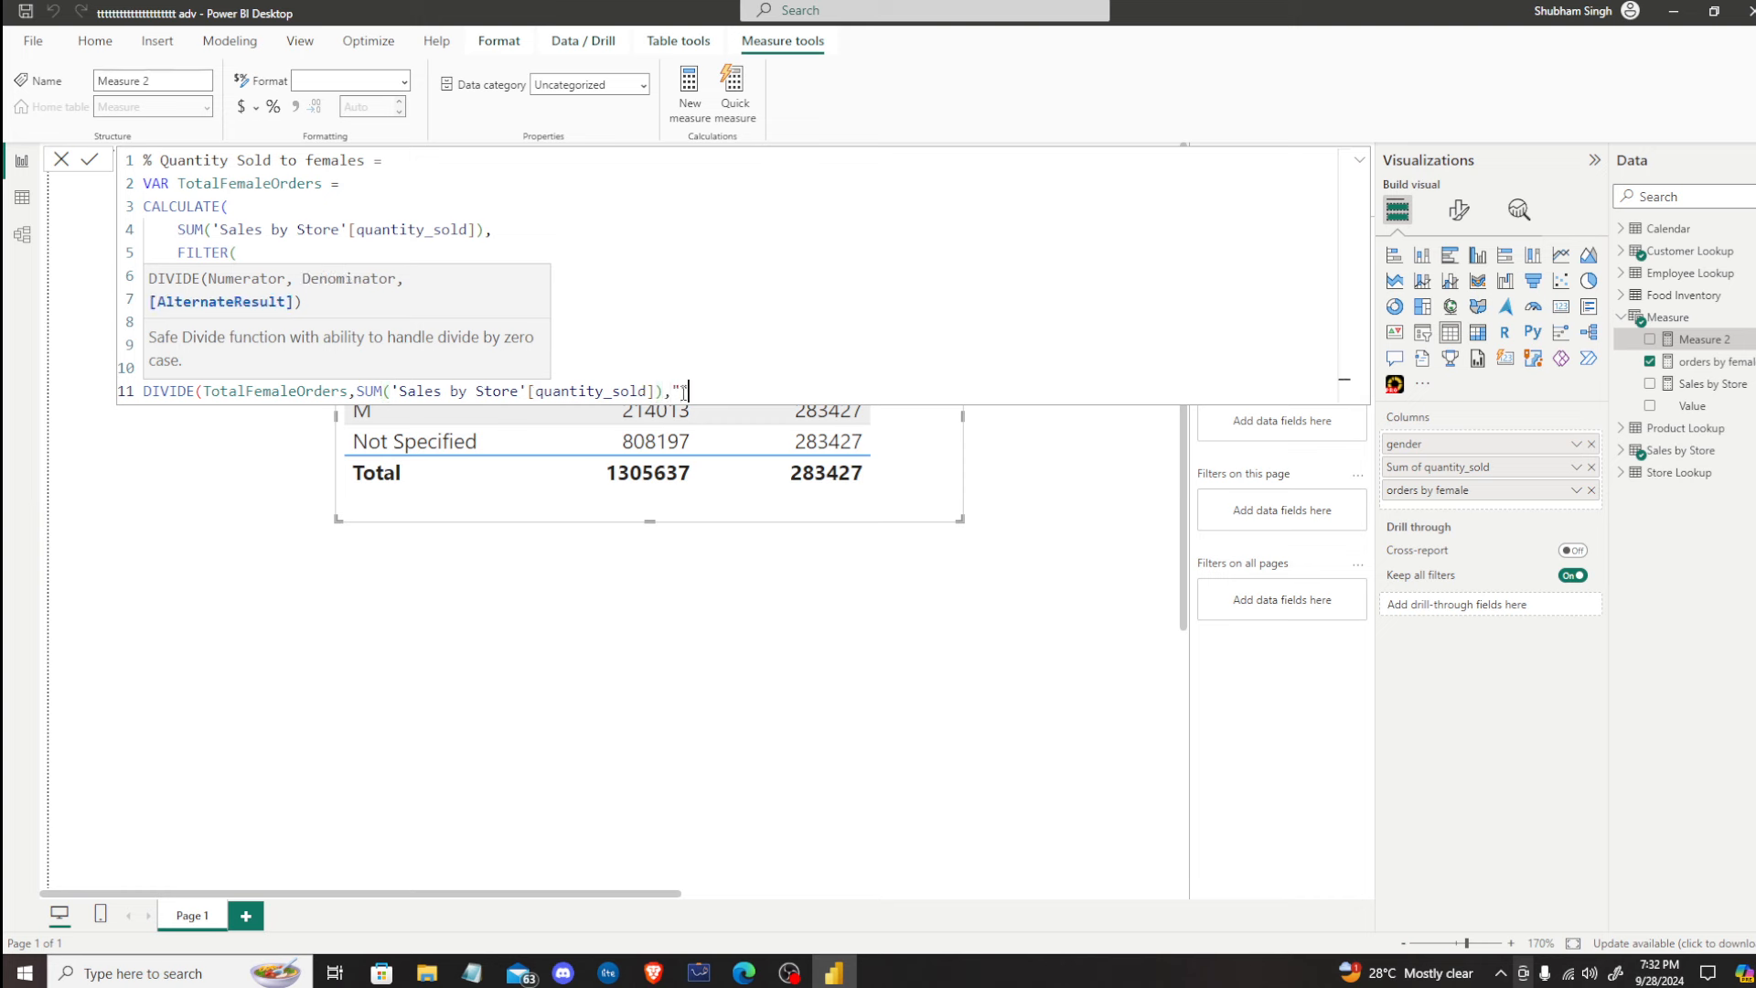
{"action": "key", "text": "Right"}
{"action": "type", "text": ")"}
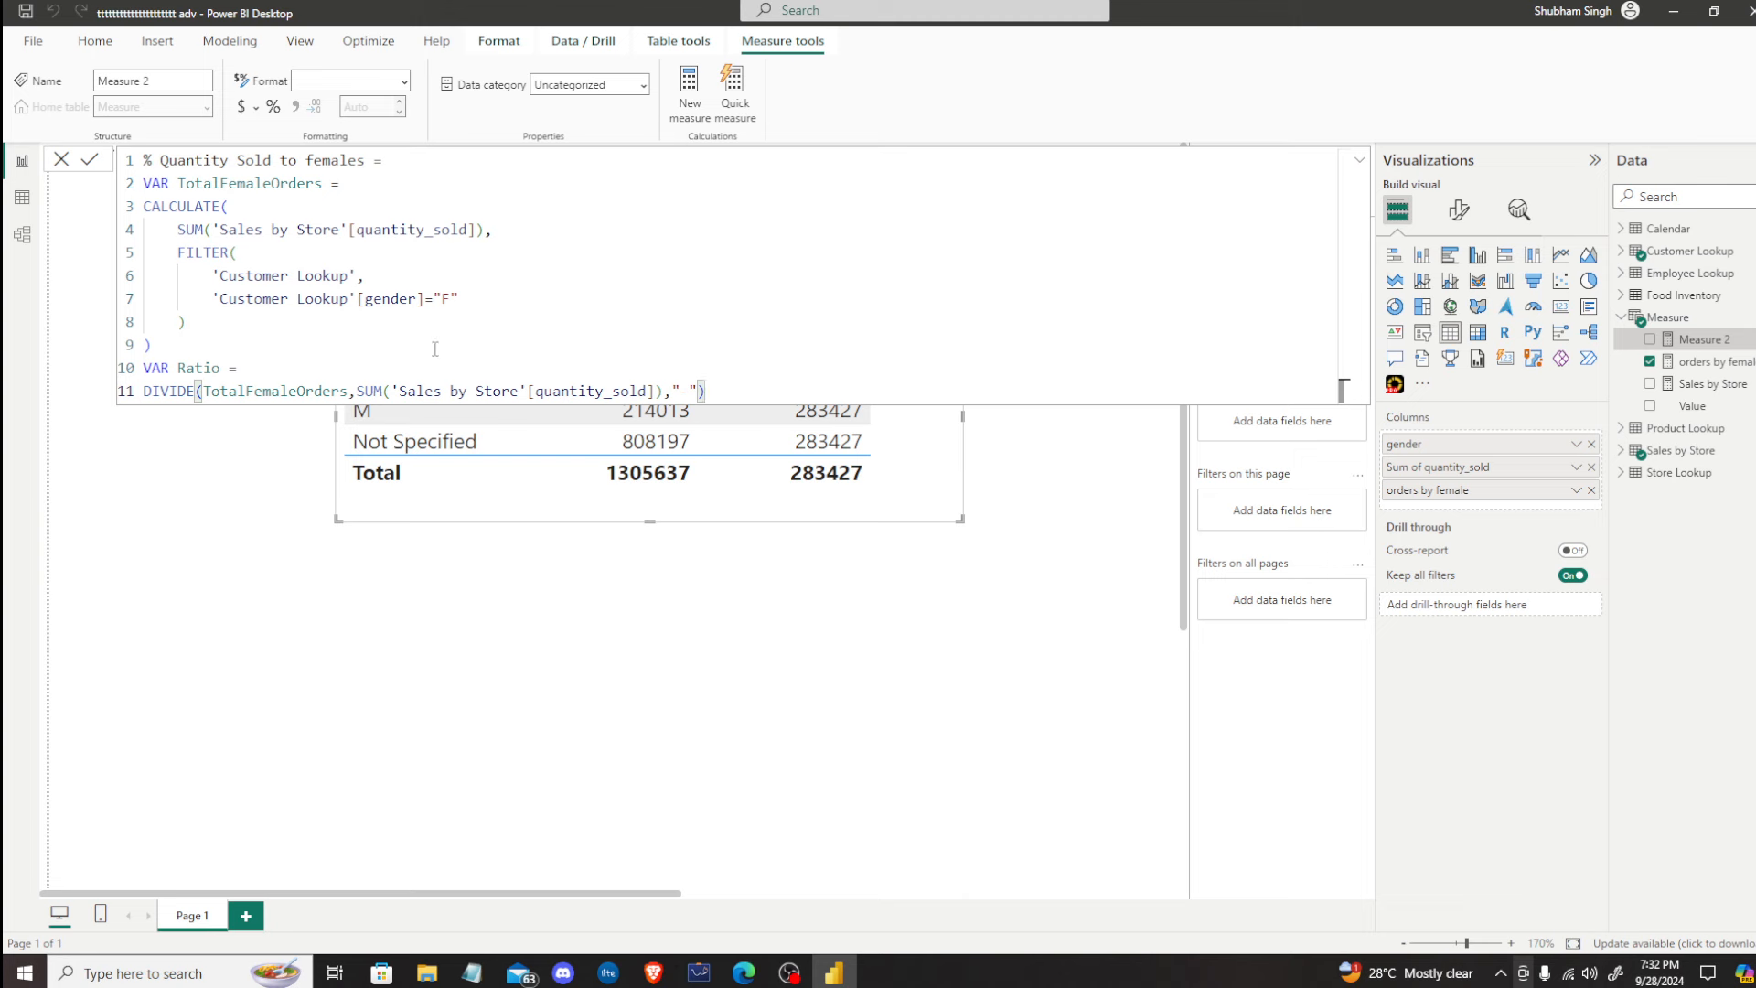
Step: Put the numerator, denominator and alternate result of the DIVIDE function on separate indented lines
{"action": "left_click", "coordinate": [203, 393]}
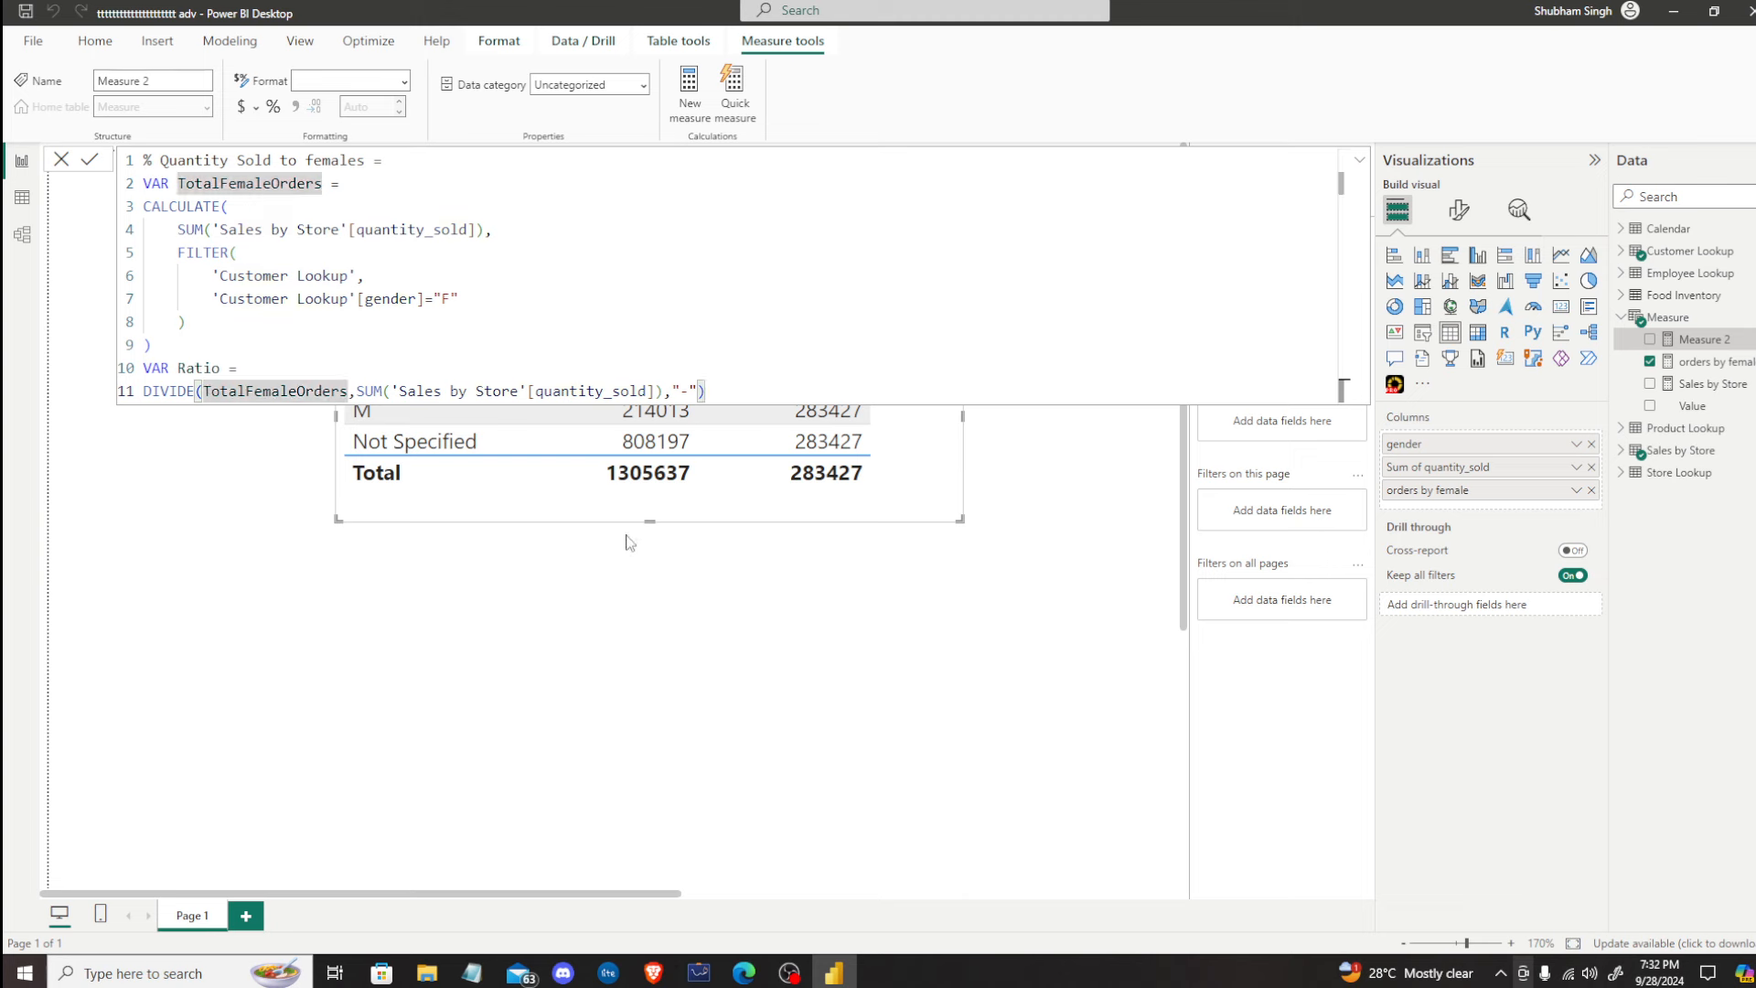
{"action": "key", "text": "shift+Return"}
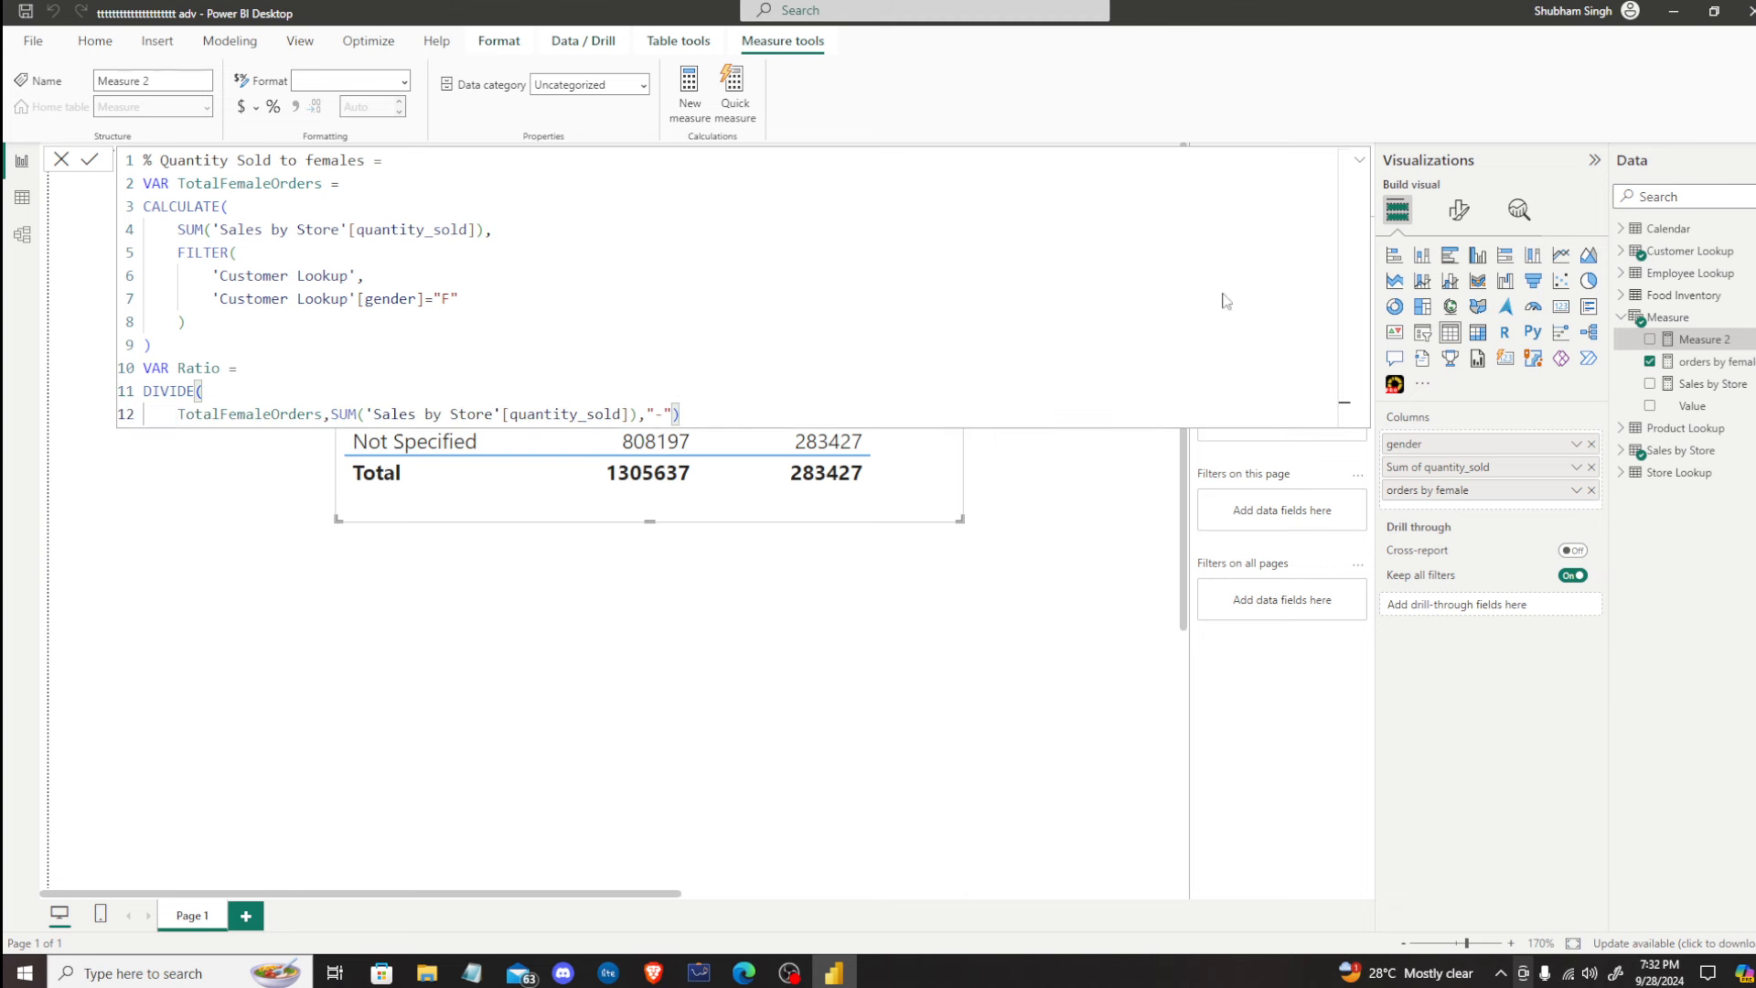
{"action": "left_click", "coordinate": [331, 414]}
{"action": "key", "text": "shift+Return"}
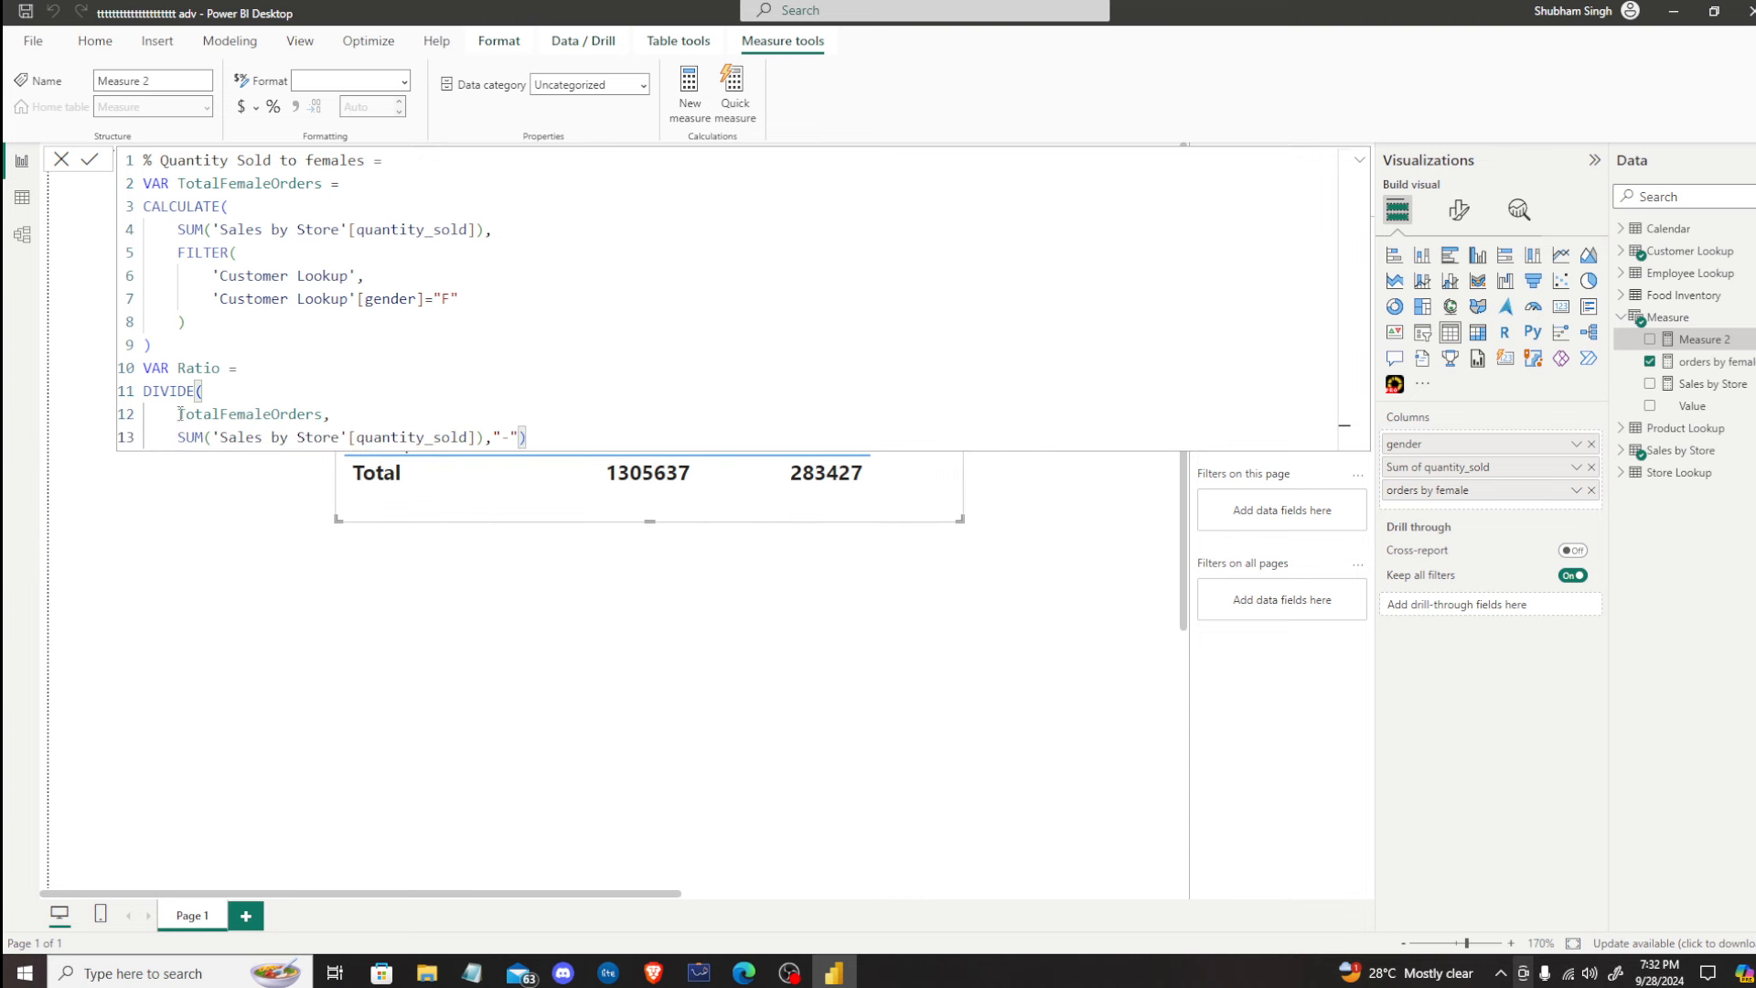
{"action": "left_click", "coordinate": [491, 440]}
{"action": "key", "text": "shift+Return"}
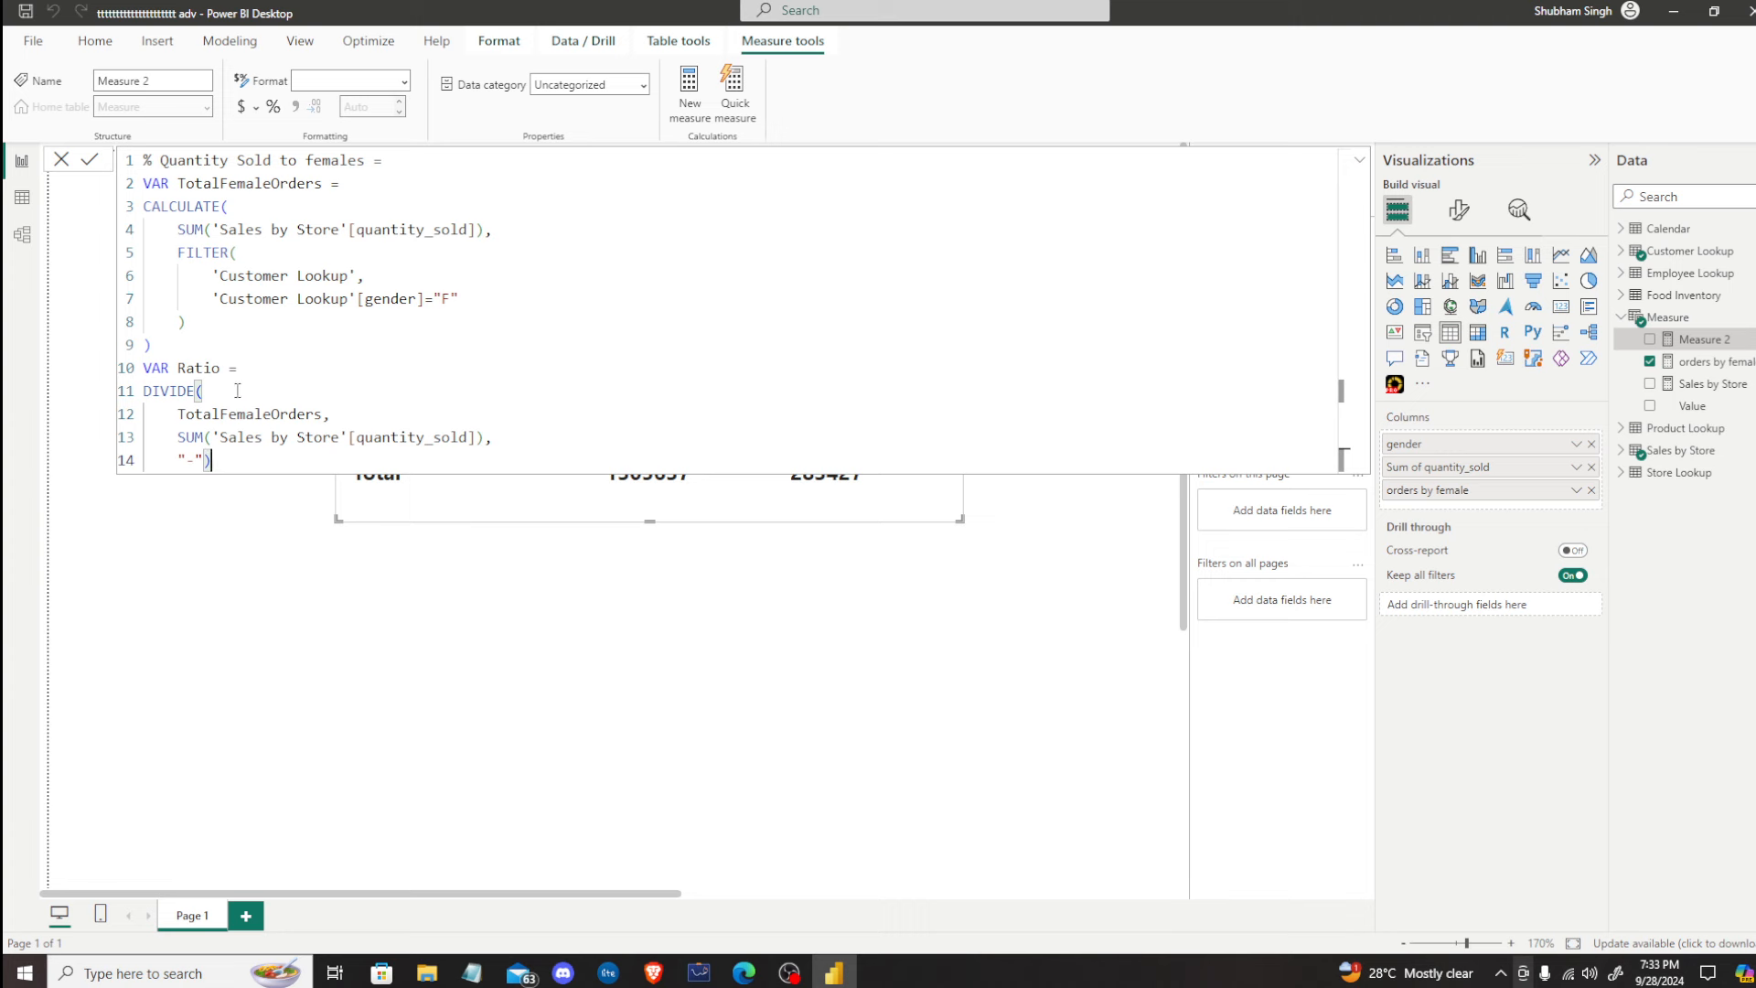
Step: Declare a QuantitySold variable between the TotalFemaleOrders expression and the Ratio variable, with an empty line below it
{"action": "left_click", "coordinate": [169, 349]}
{"action": "key", "text": "Return"}
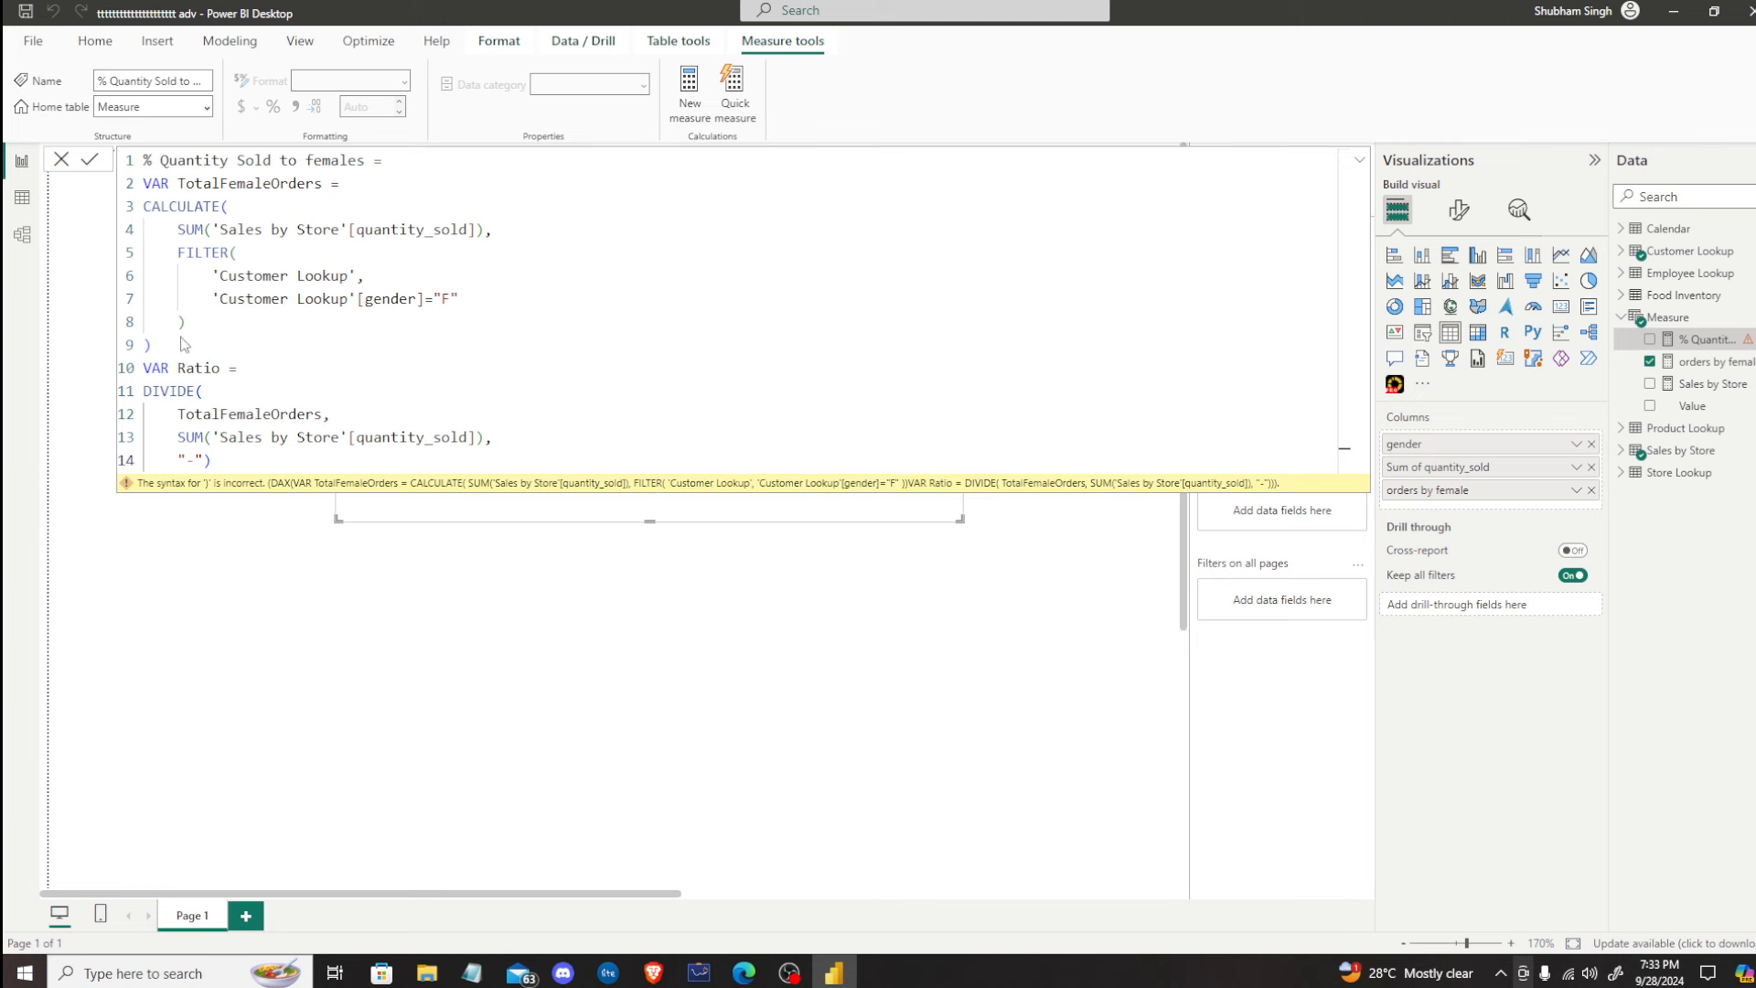
{"action": "key", "text": "shift+Return"}
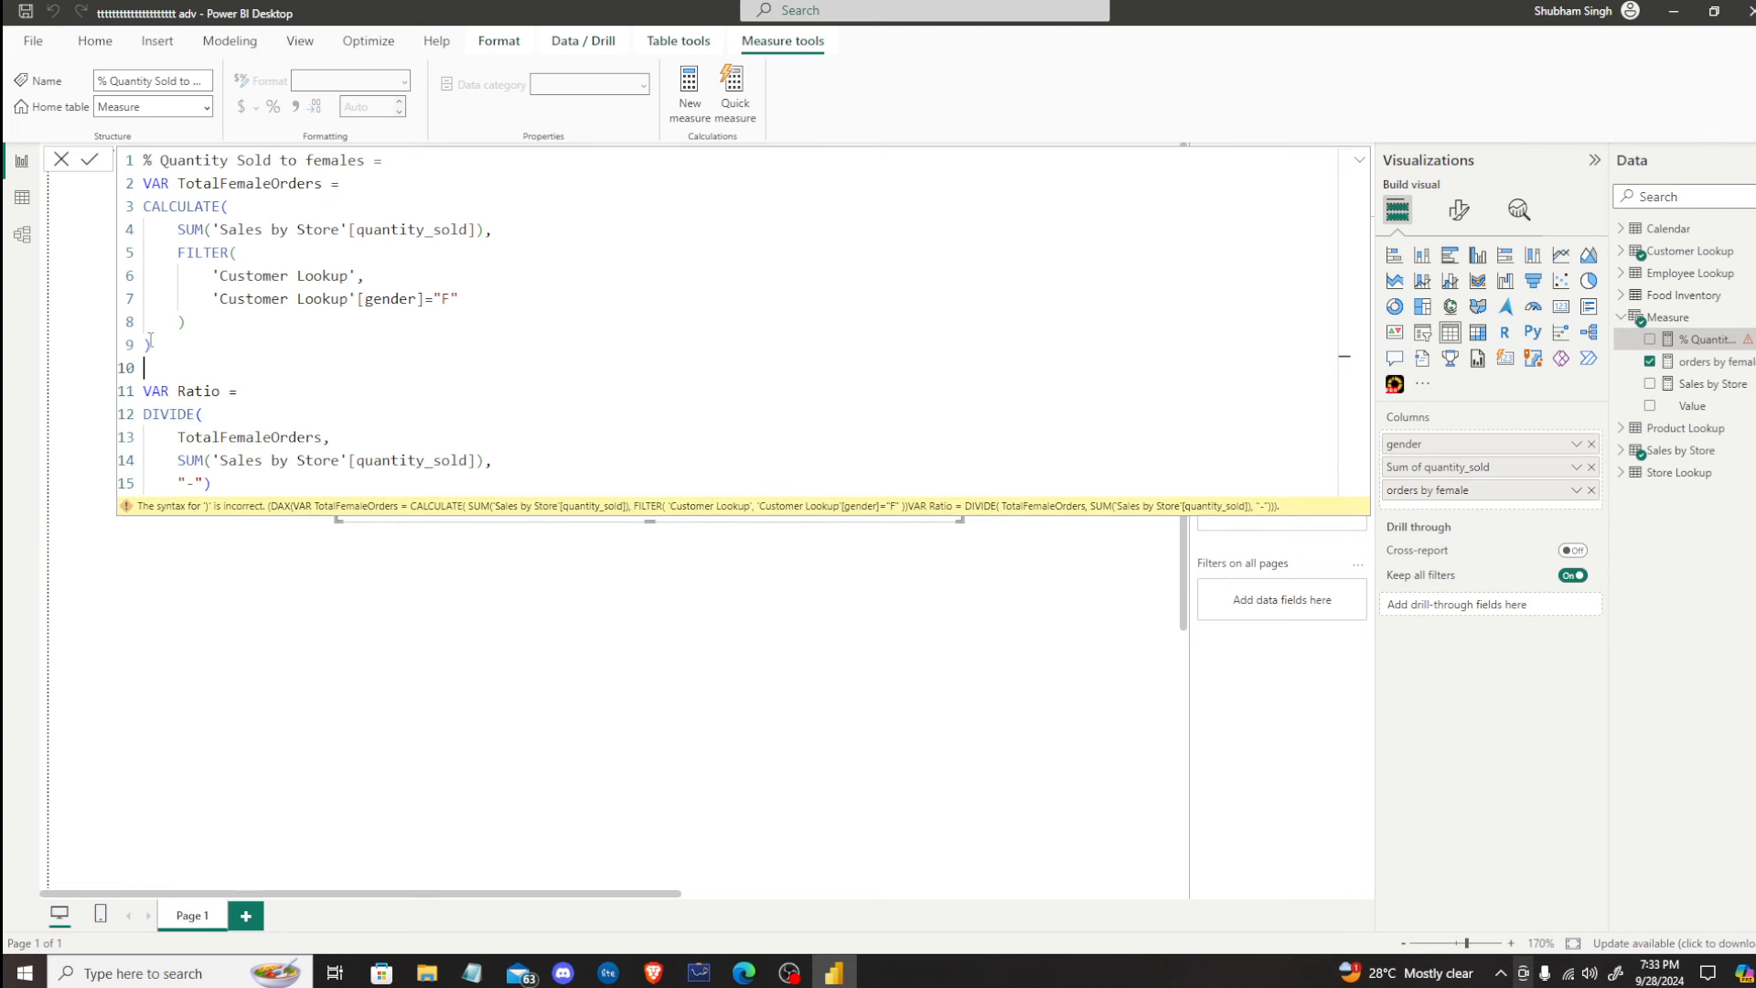
{"action": "type", "text": "var"}
{"action": "key", "text": "BackSpace"}
{"action": "key", "text": "BackSpace"}
{"action": "key", "text": "BackSpace"}
{"action": "type", "text": "VAR QuantitySold"}
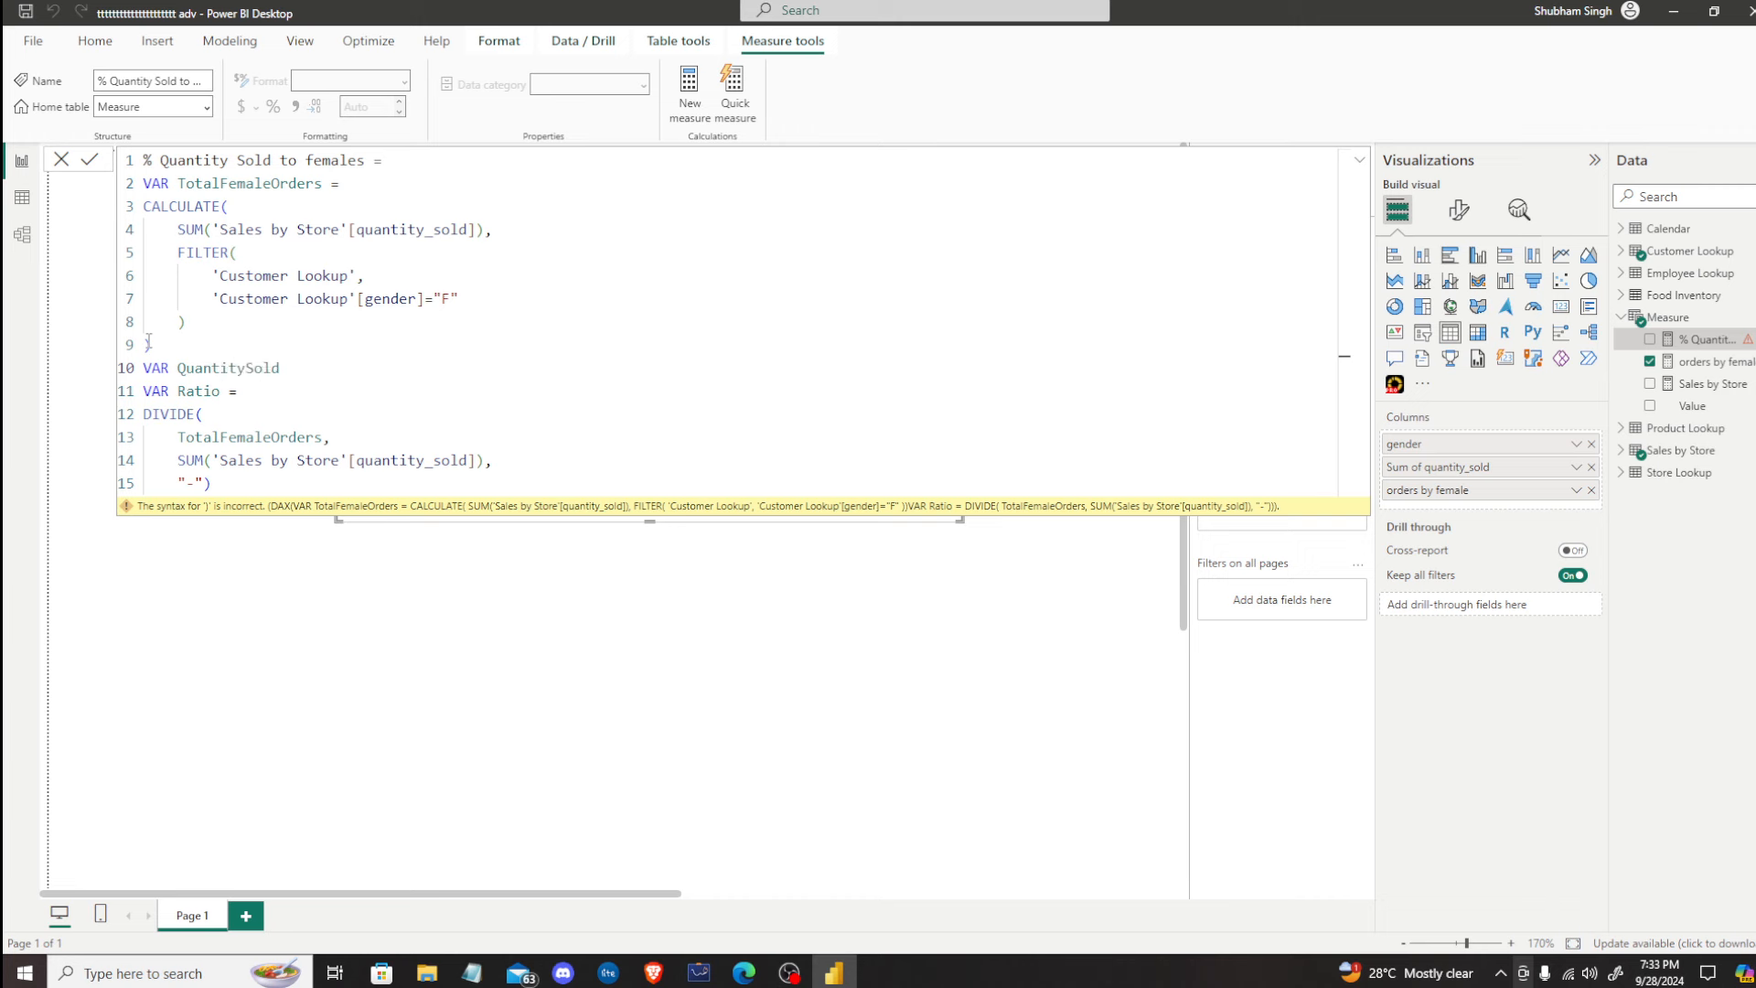
{"action": "type", "text": " ="}
{"action": "key", "text": "Return"}
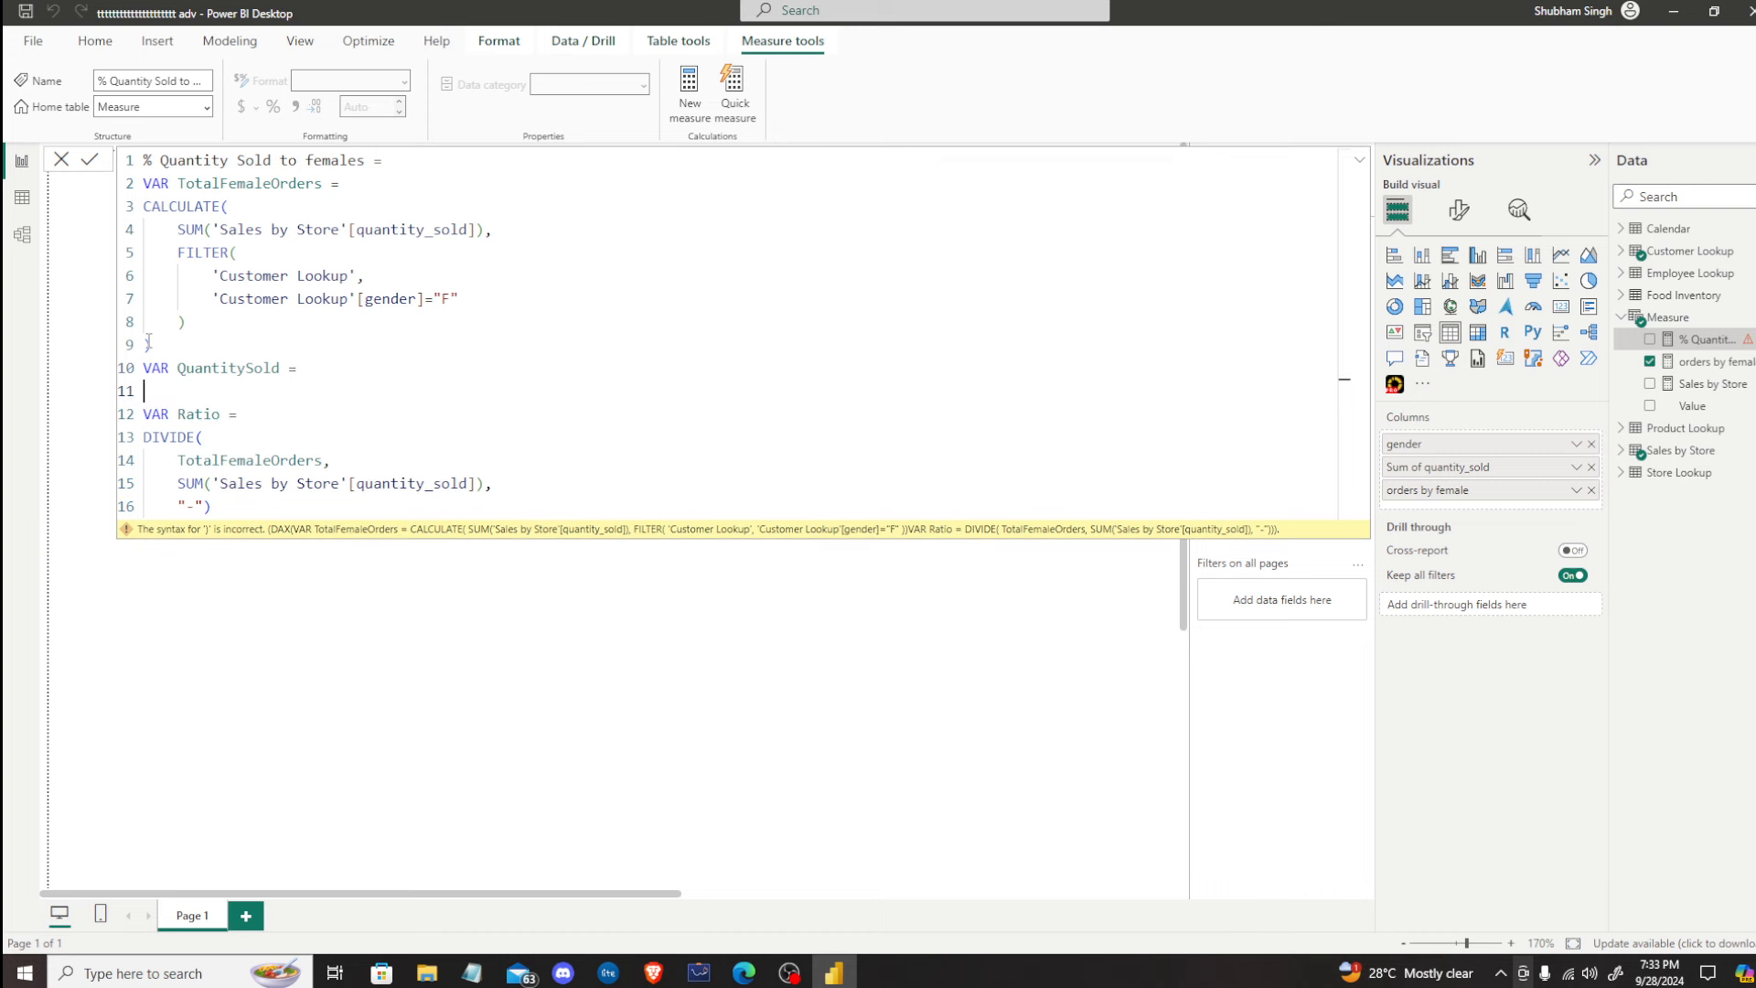
Step: Define QuantitySold as the SUM of 'Sales by Store'[quantity_sold], with the column and closing parenthesis on separate lines
{"action": "type", "text": "sum"}
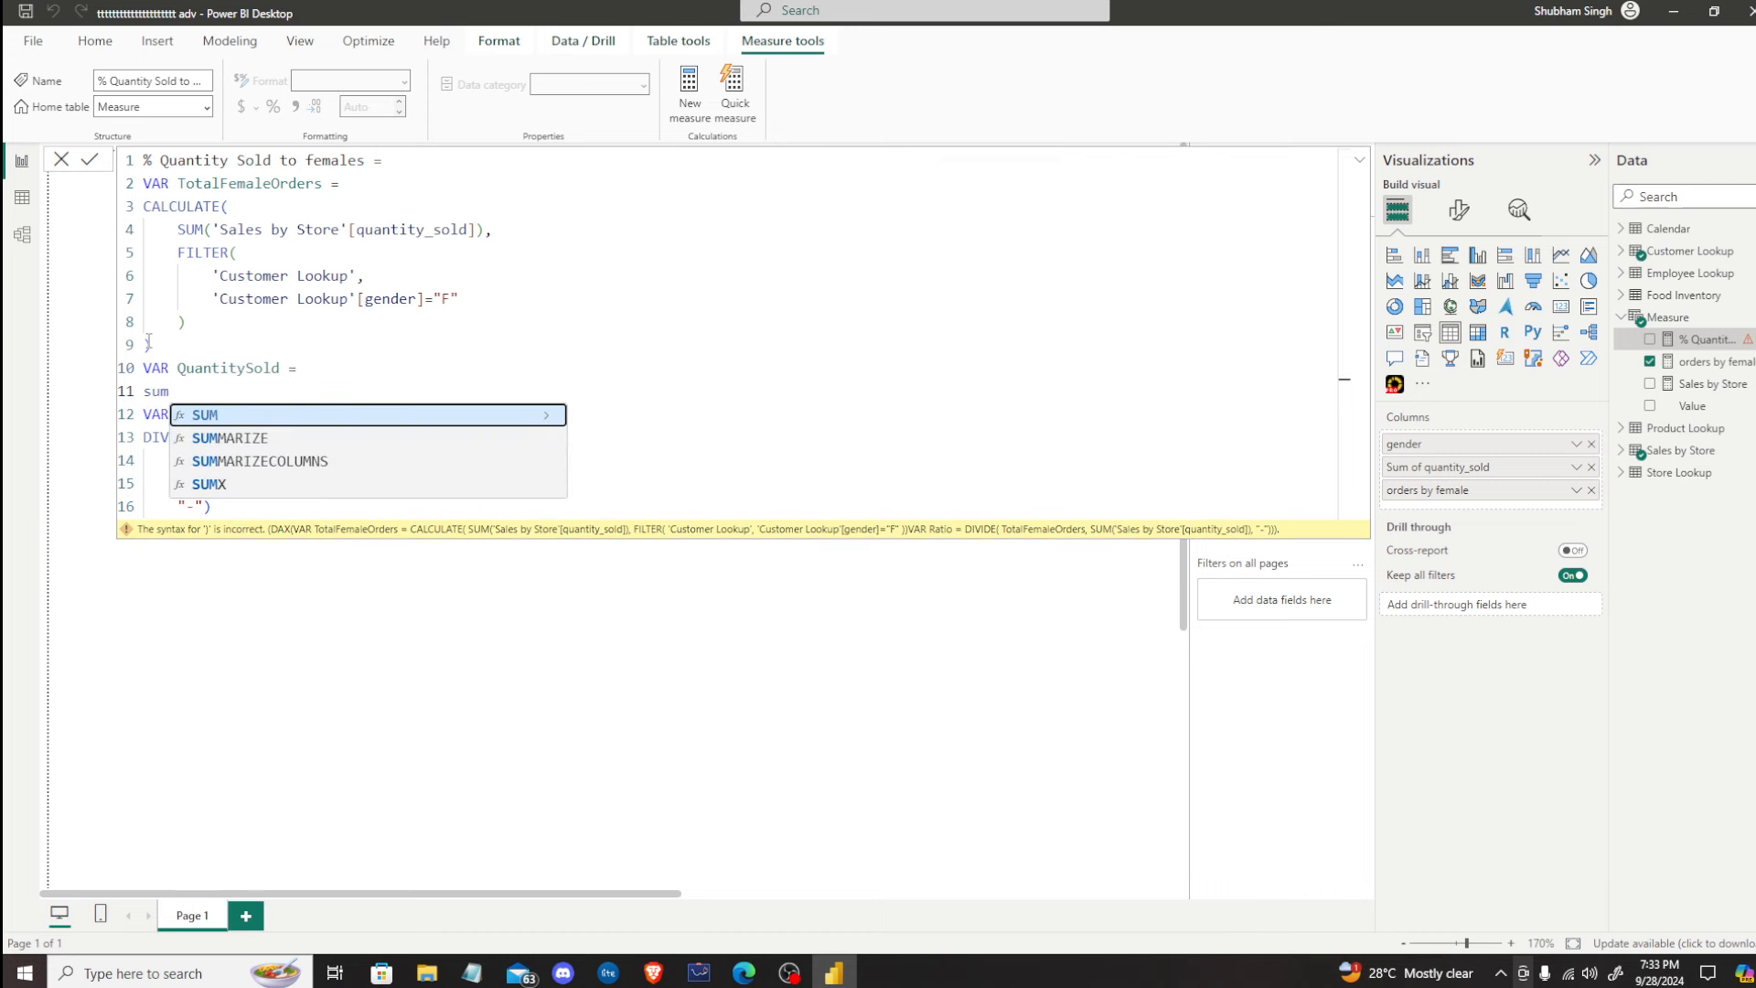
{"action": "key", "text": "Tab"}
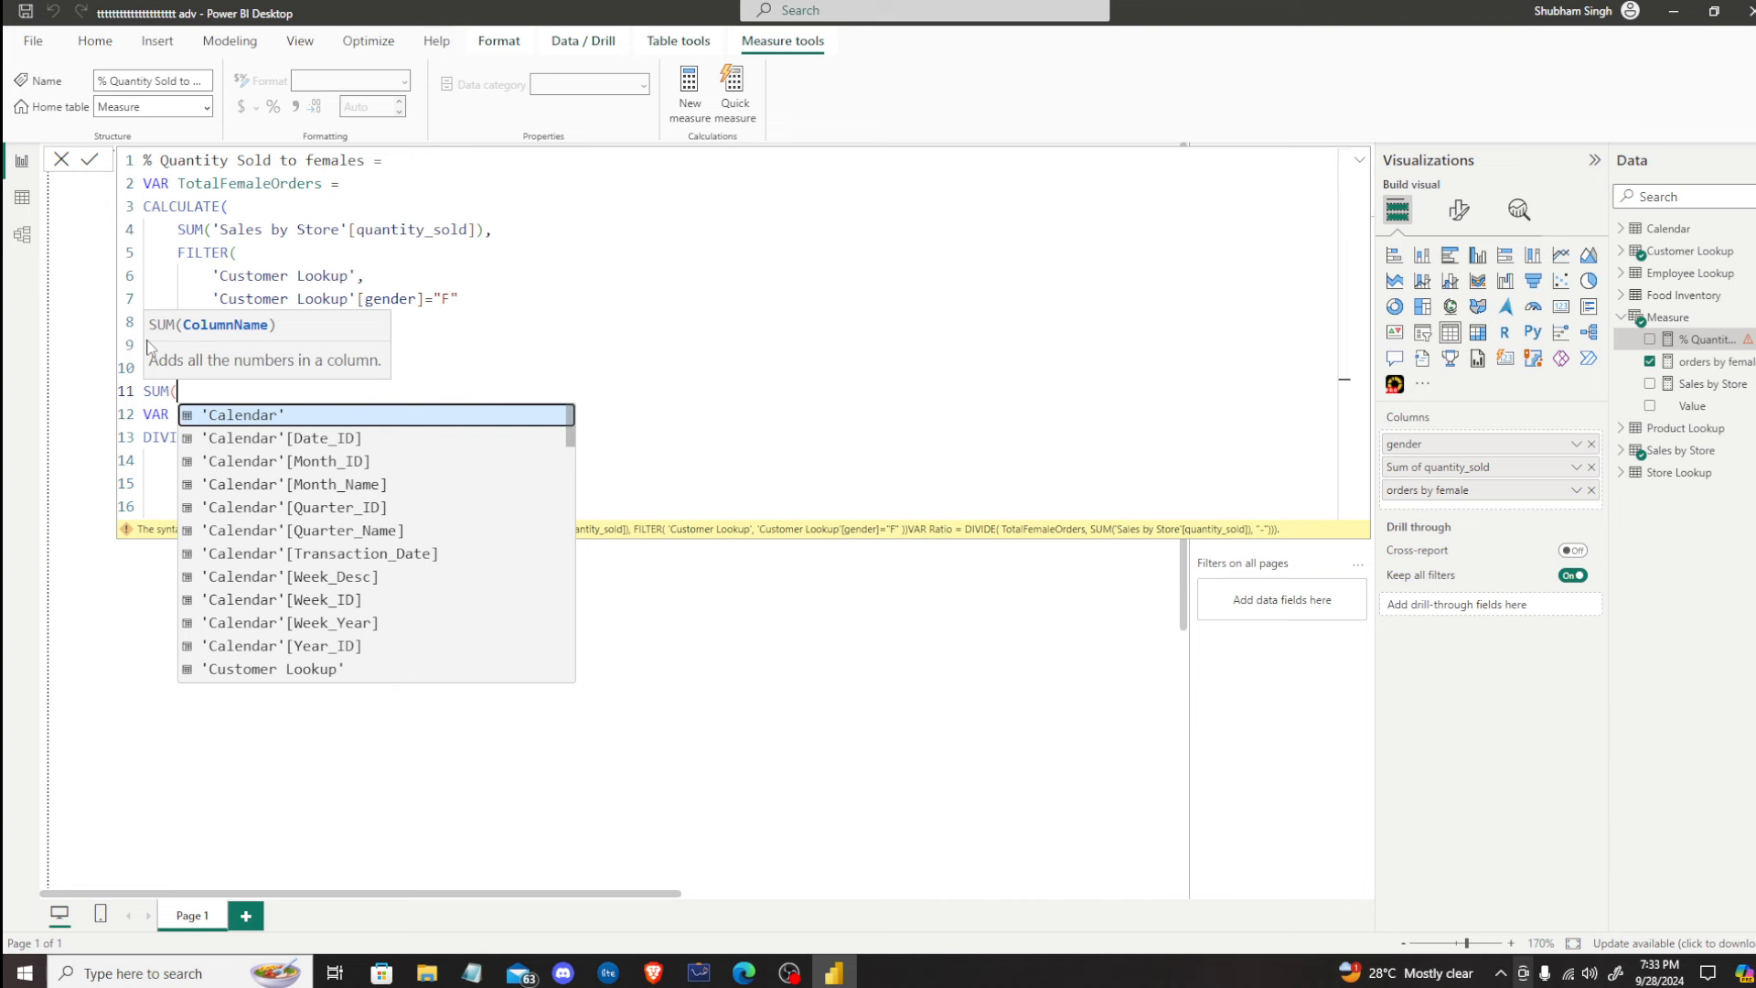
{"action": "key", "text": "shift+Return"}
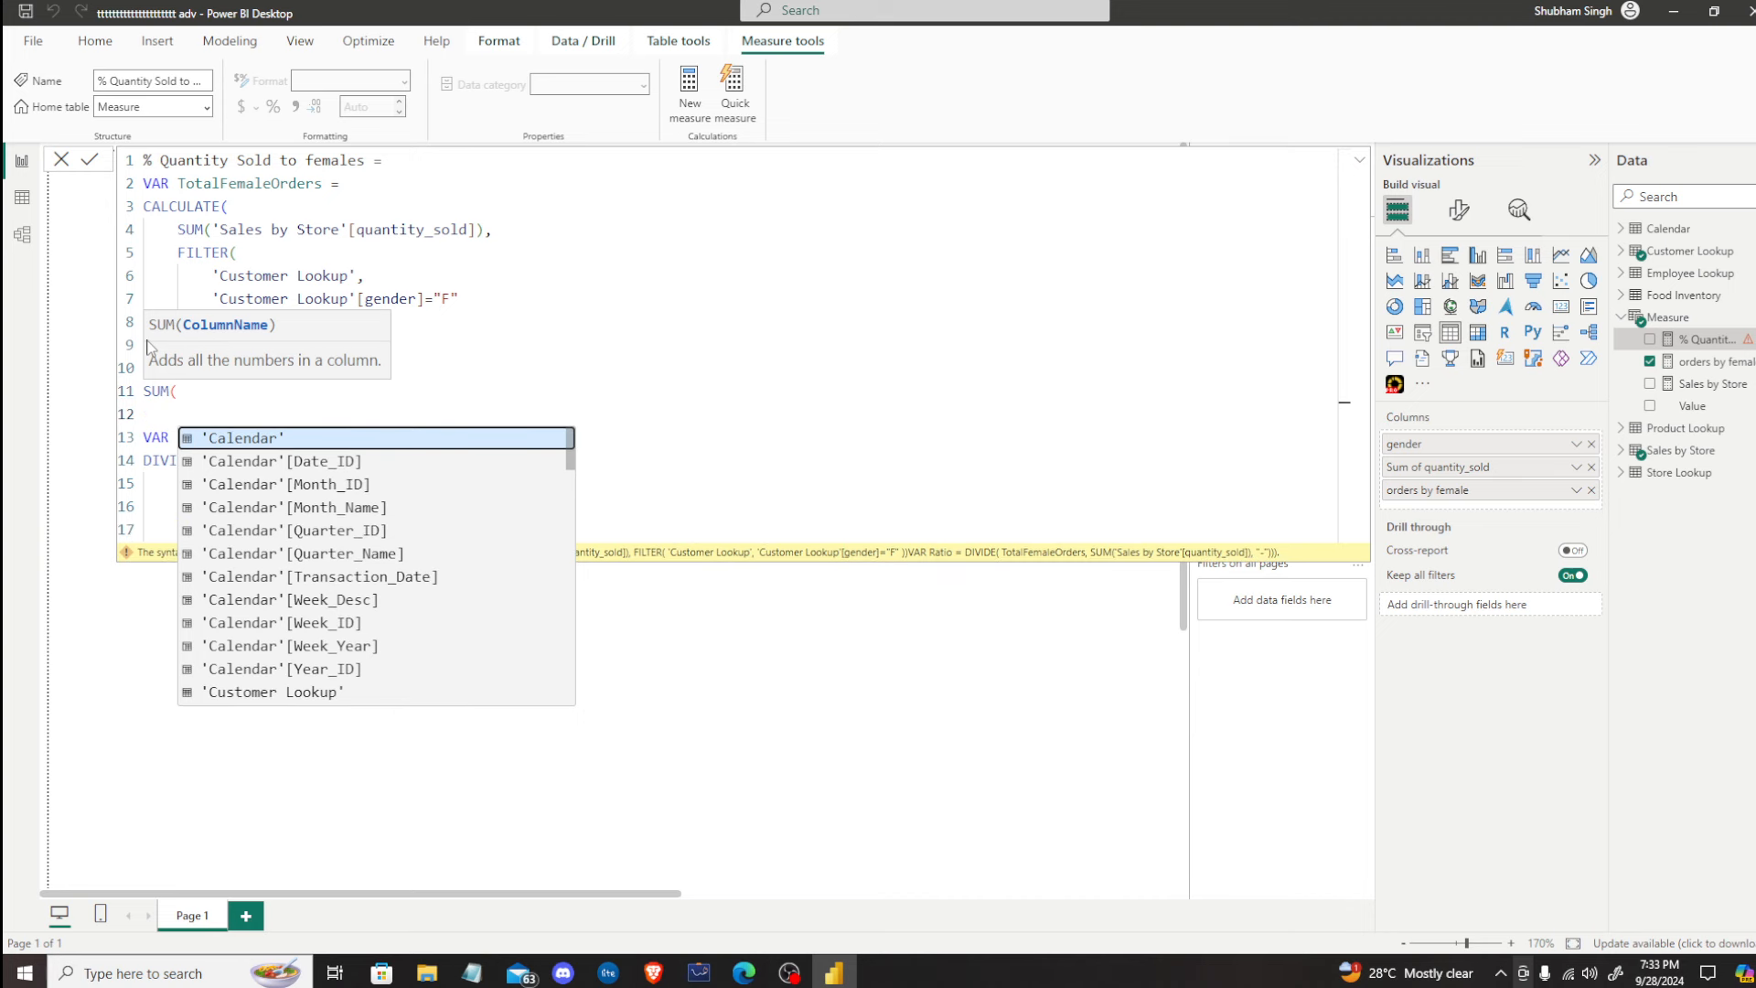
{"action": "type", "text": "quant"}
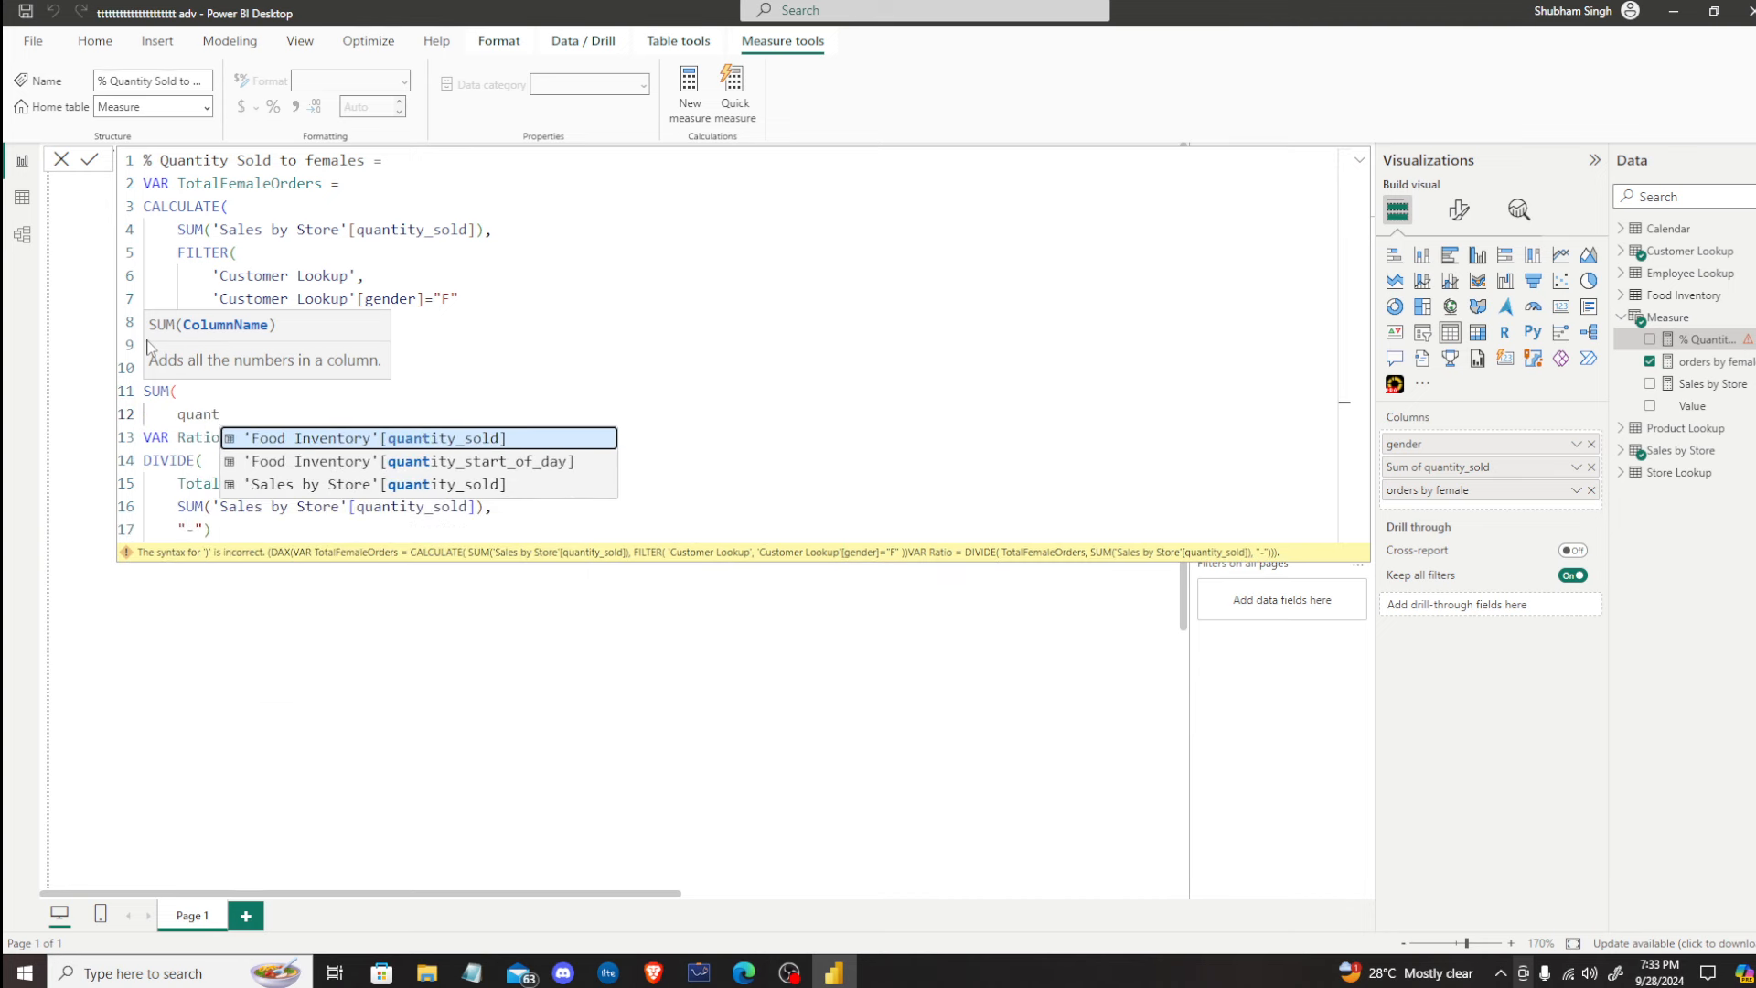
{"action": "left_click", "coordinate": [352, 485]}
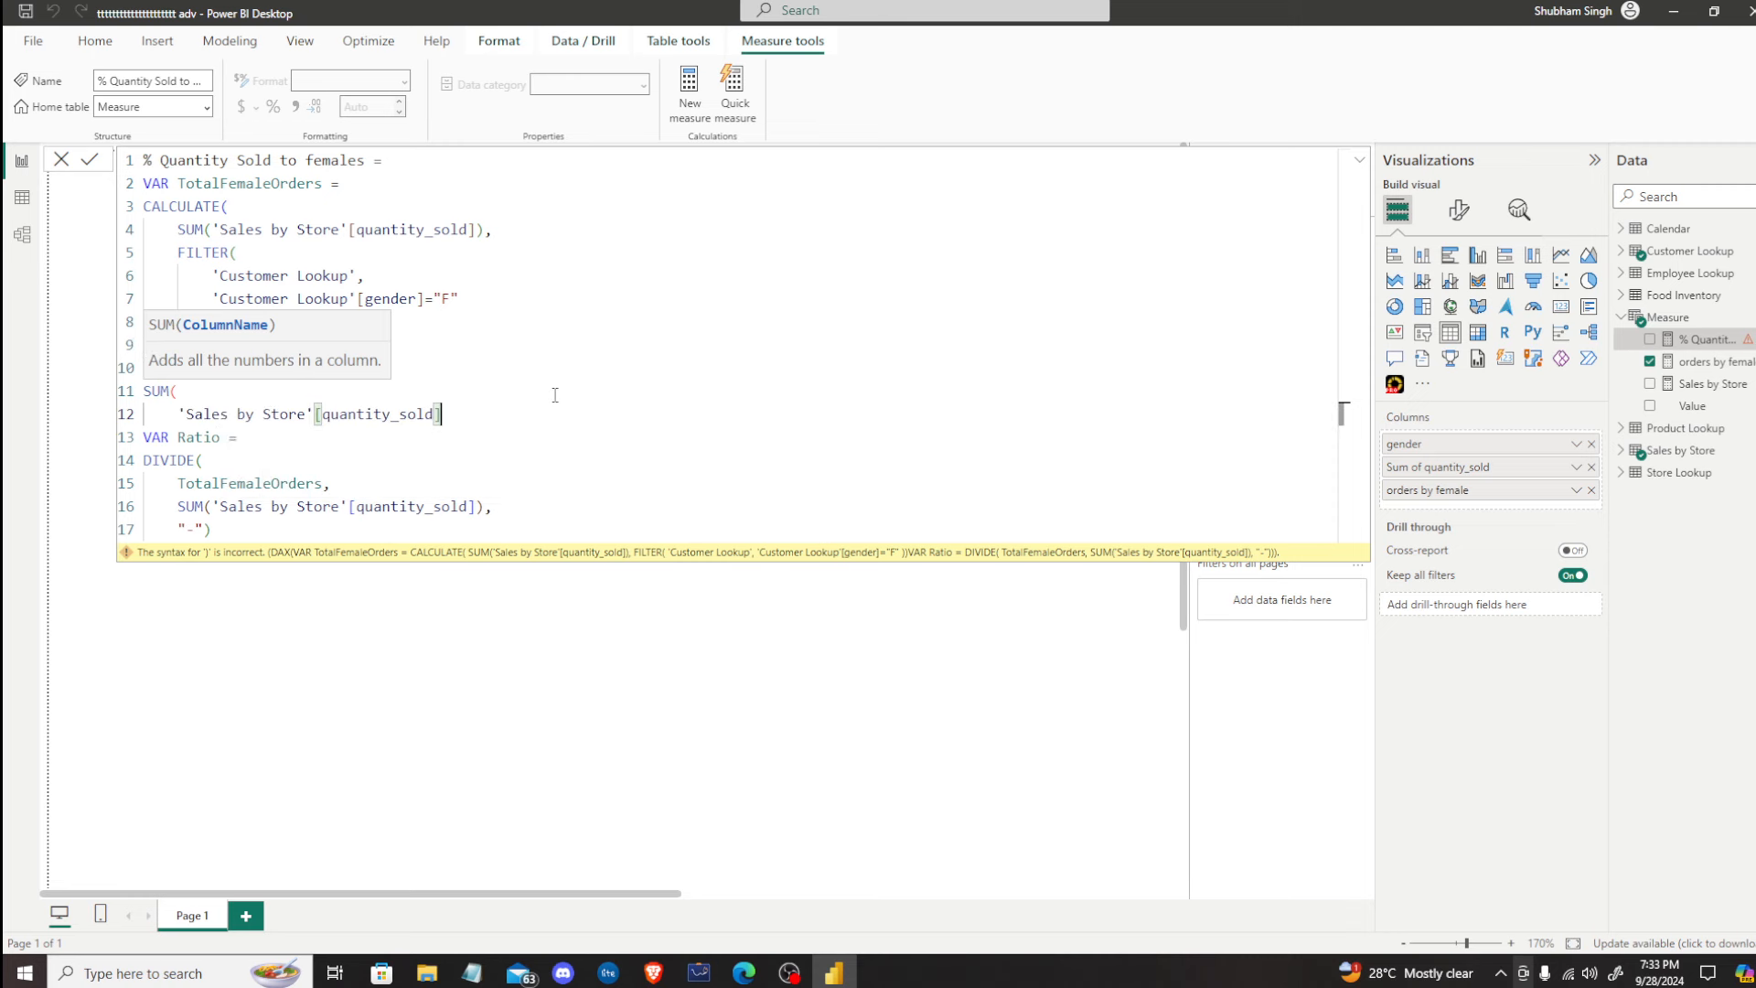
{"action": "key", "text": "Return"}
{"action": "key", "text": "BackSpace"}
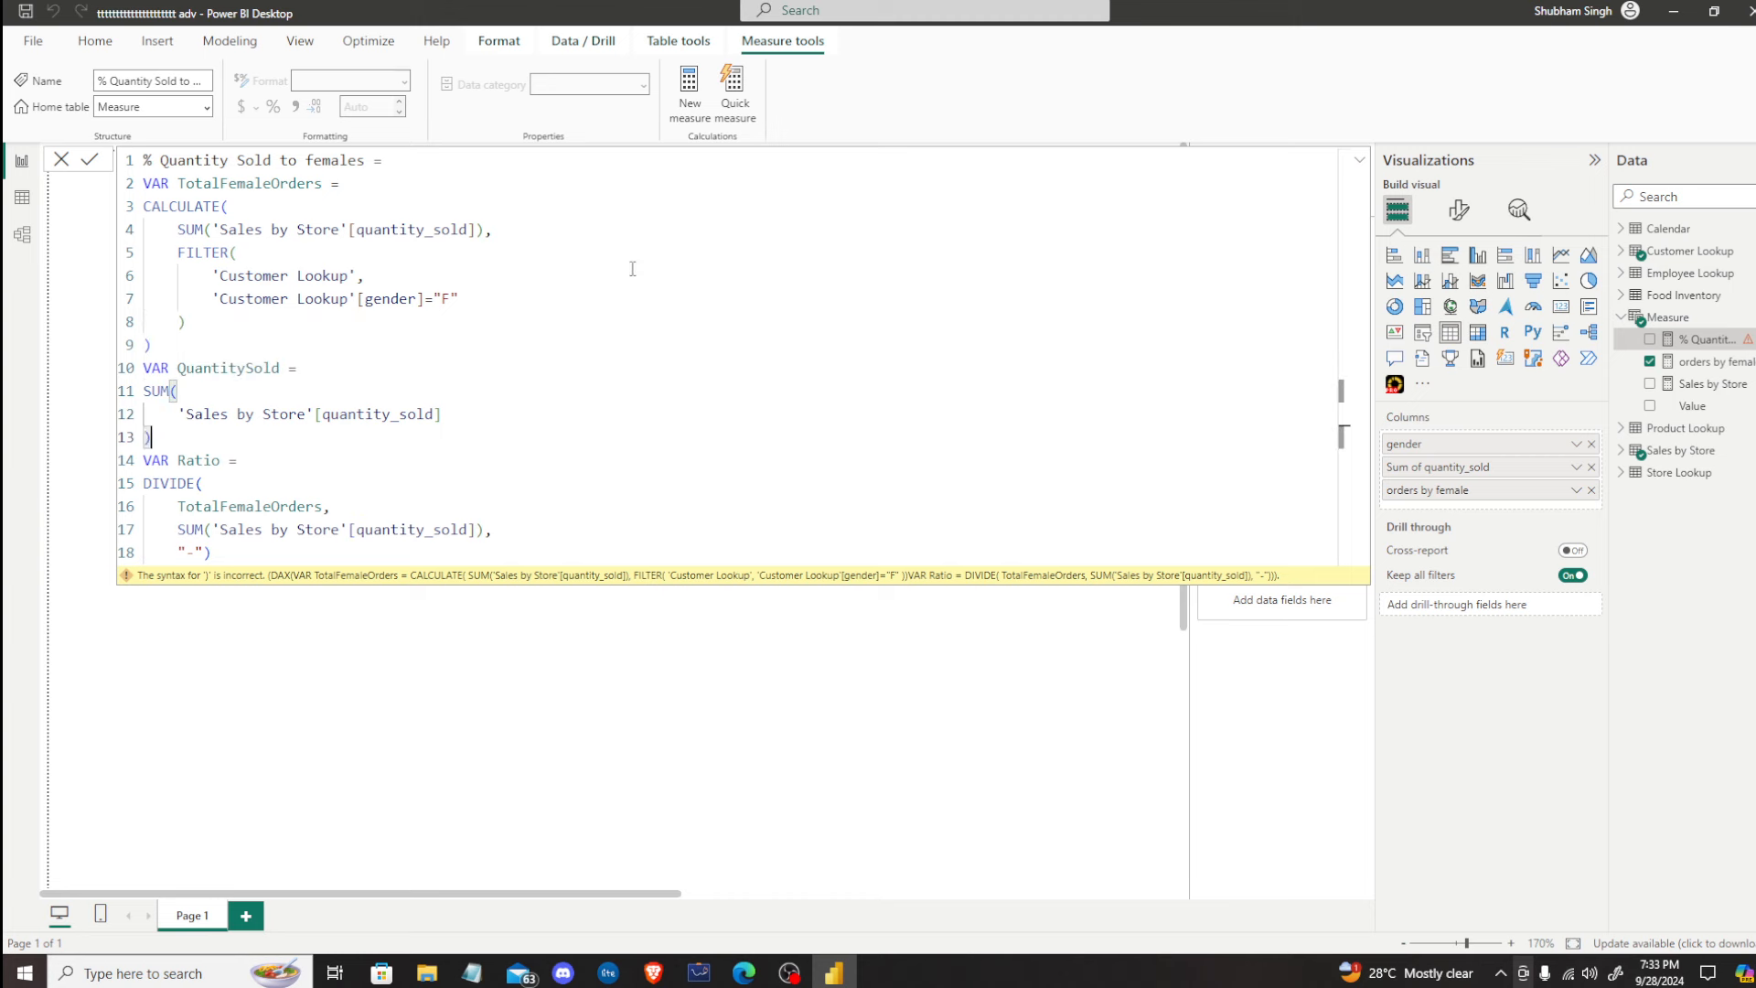
{"action": "type", "text": ")"}
Step: Replace the SUM expression in the DIVIDE denominator with the QuantitySold variable
{"action": "left_click_drag", "start_coordinate": [178, 528], "coordinate": [483, 530]}
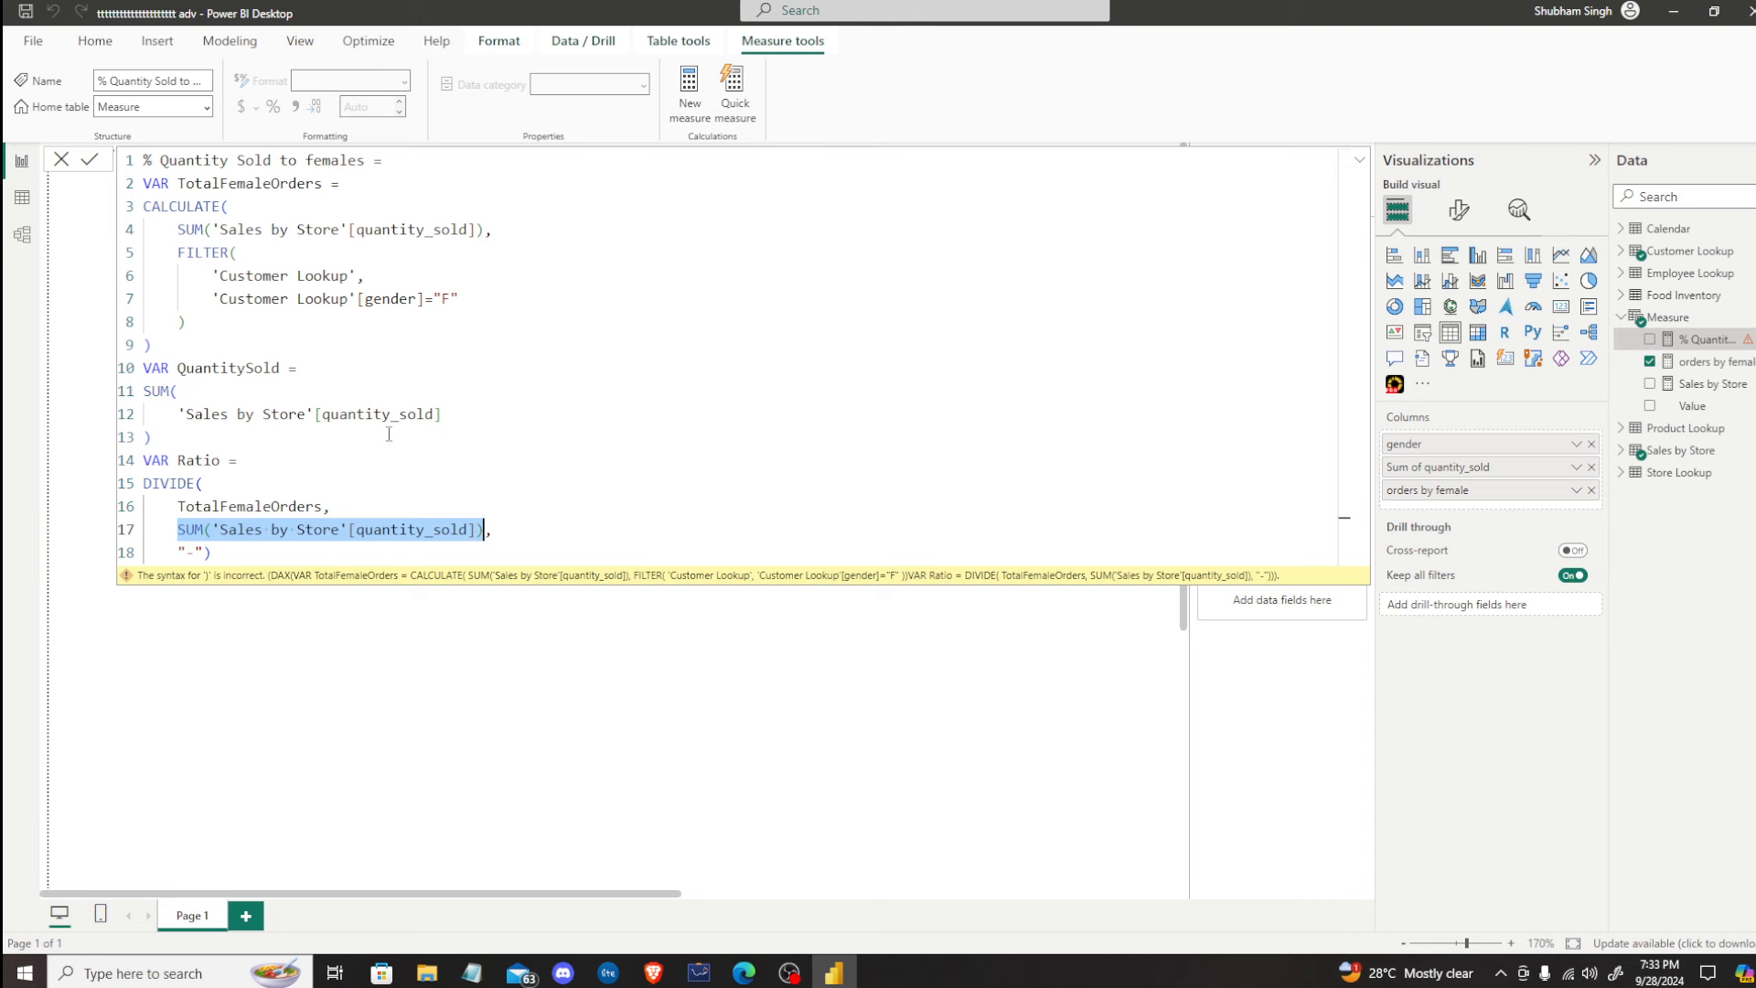
{"action": "key", "text": "BackSpace"}
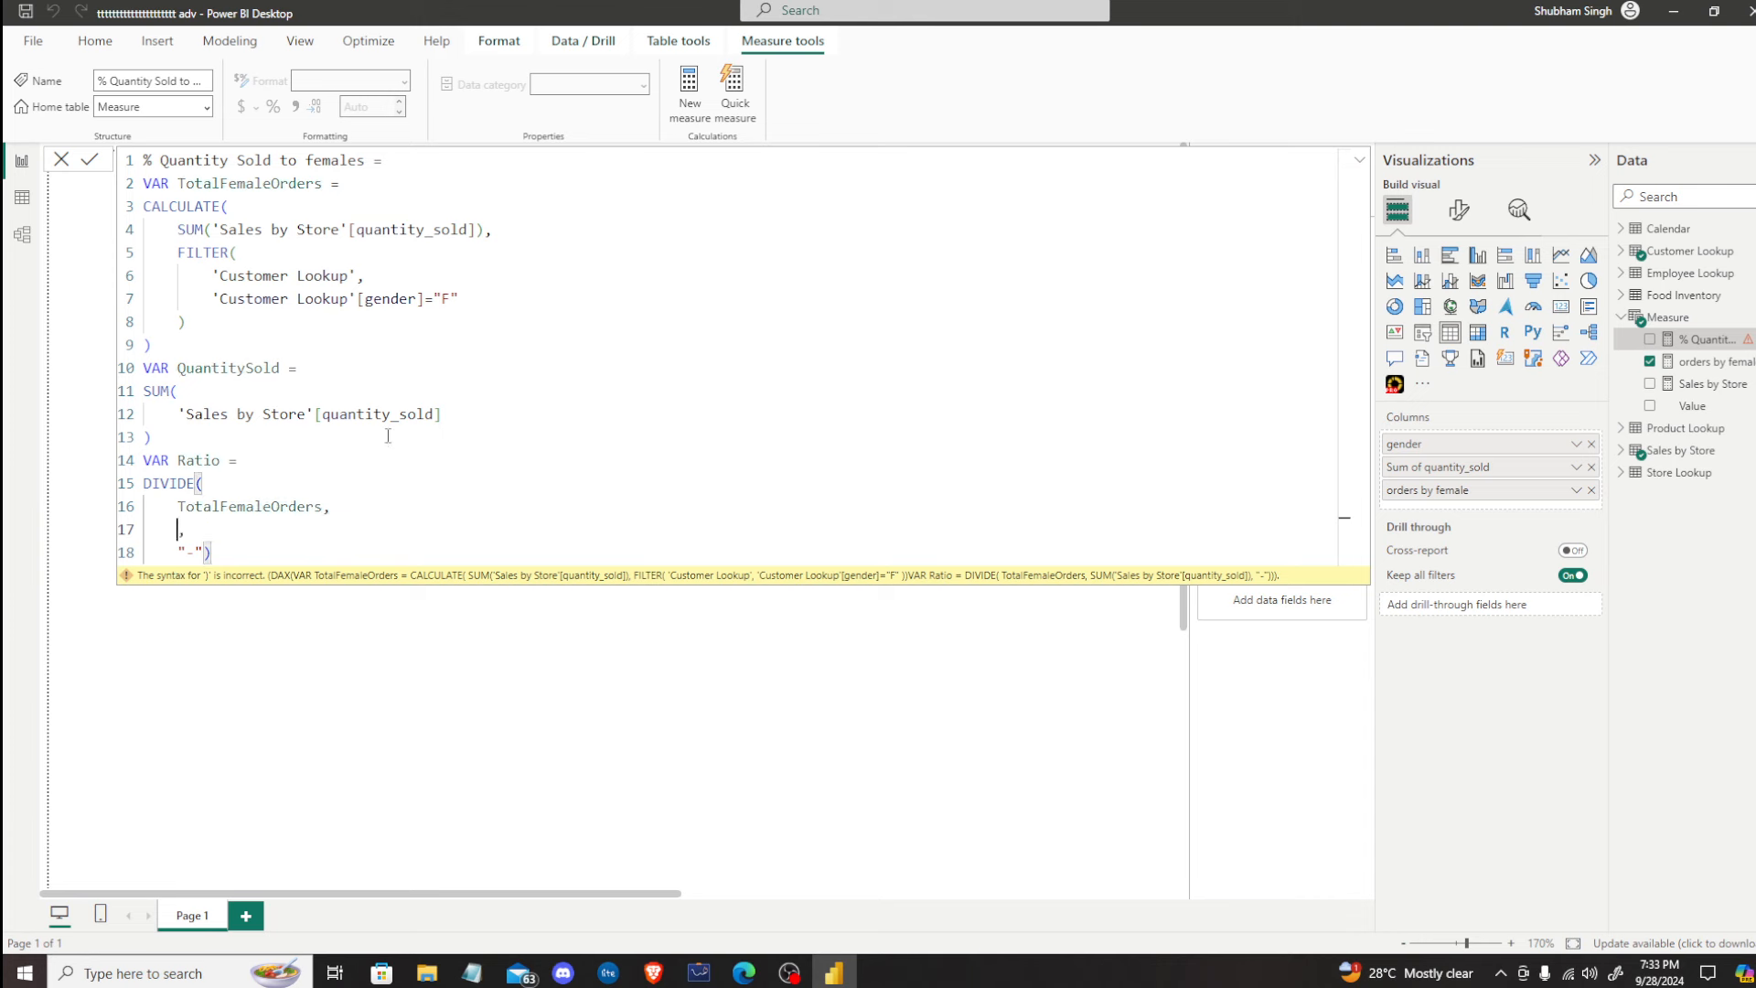
{"action": "type", "text": "Quanti"}
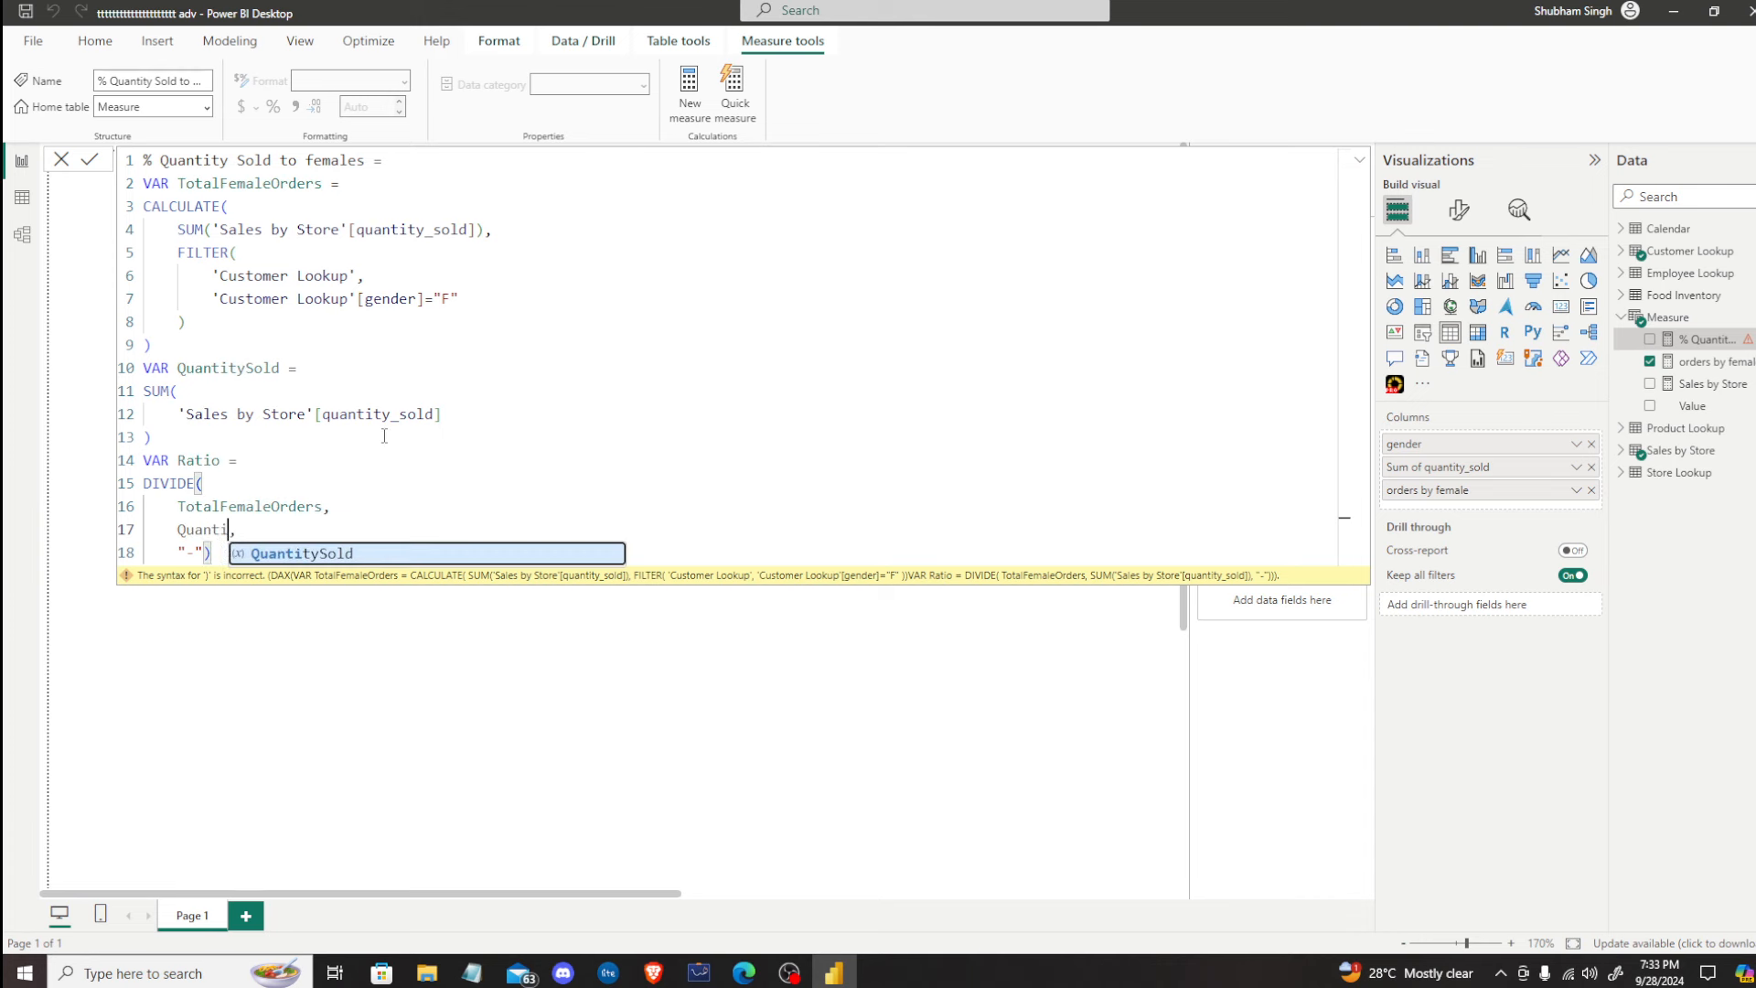
{"action": "key", "text": "Tab"}
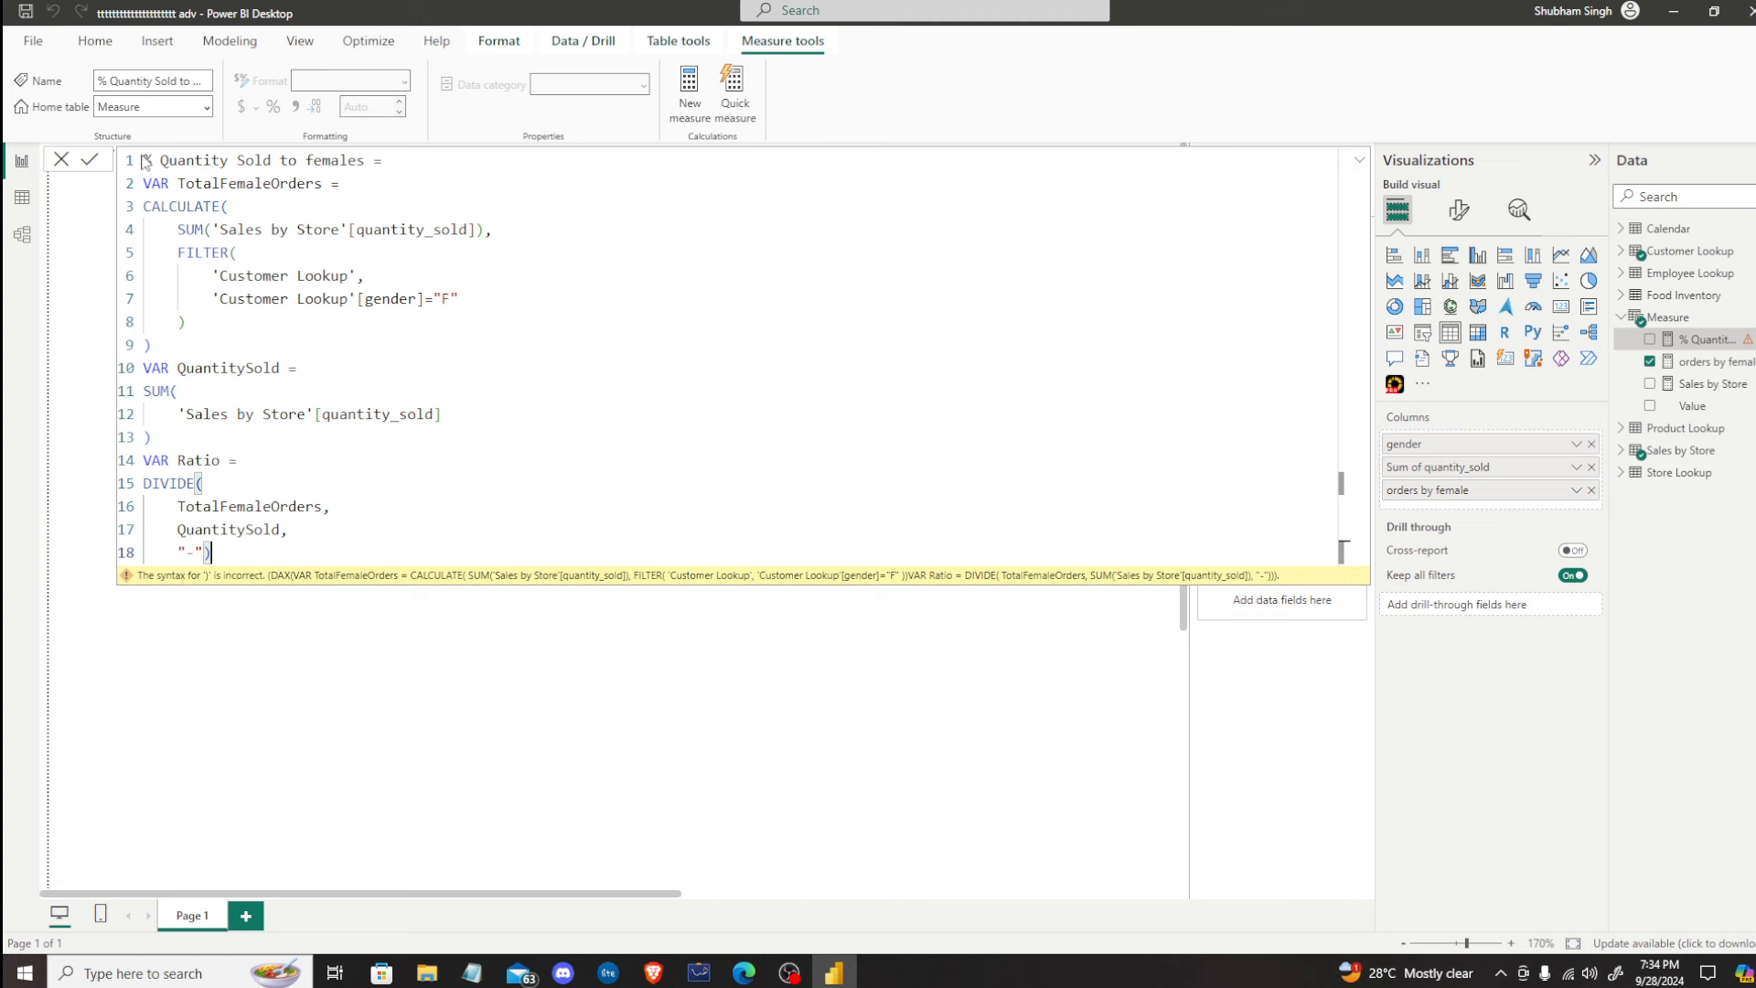
Step: Add RETURN Ratio on a new line after the DIVIDE function
{"action": "left_click_drag", "start_coordinate": [143, 160], "coordinate": [360, 159]}
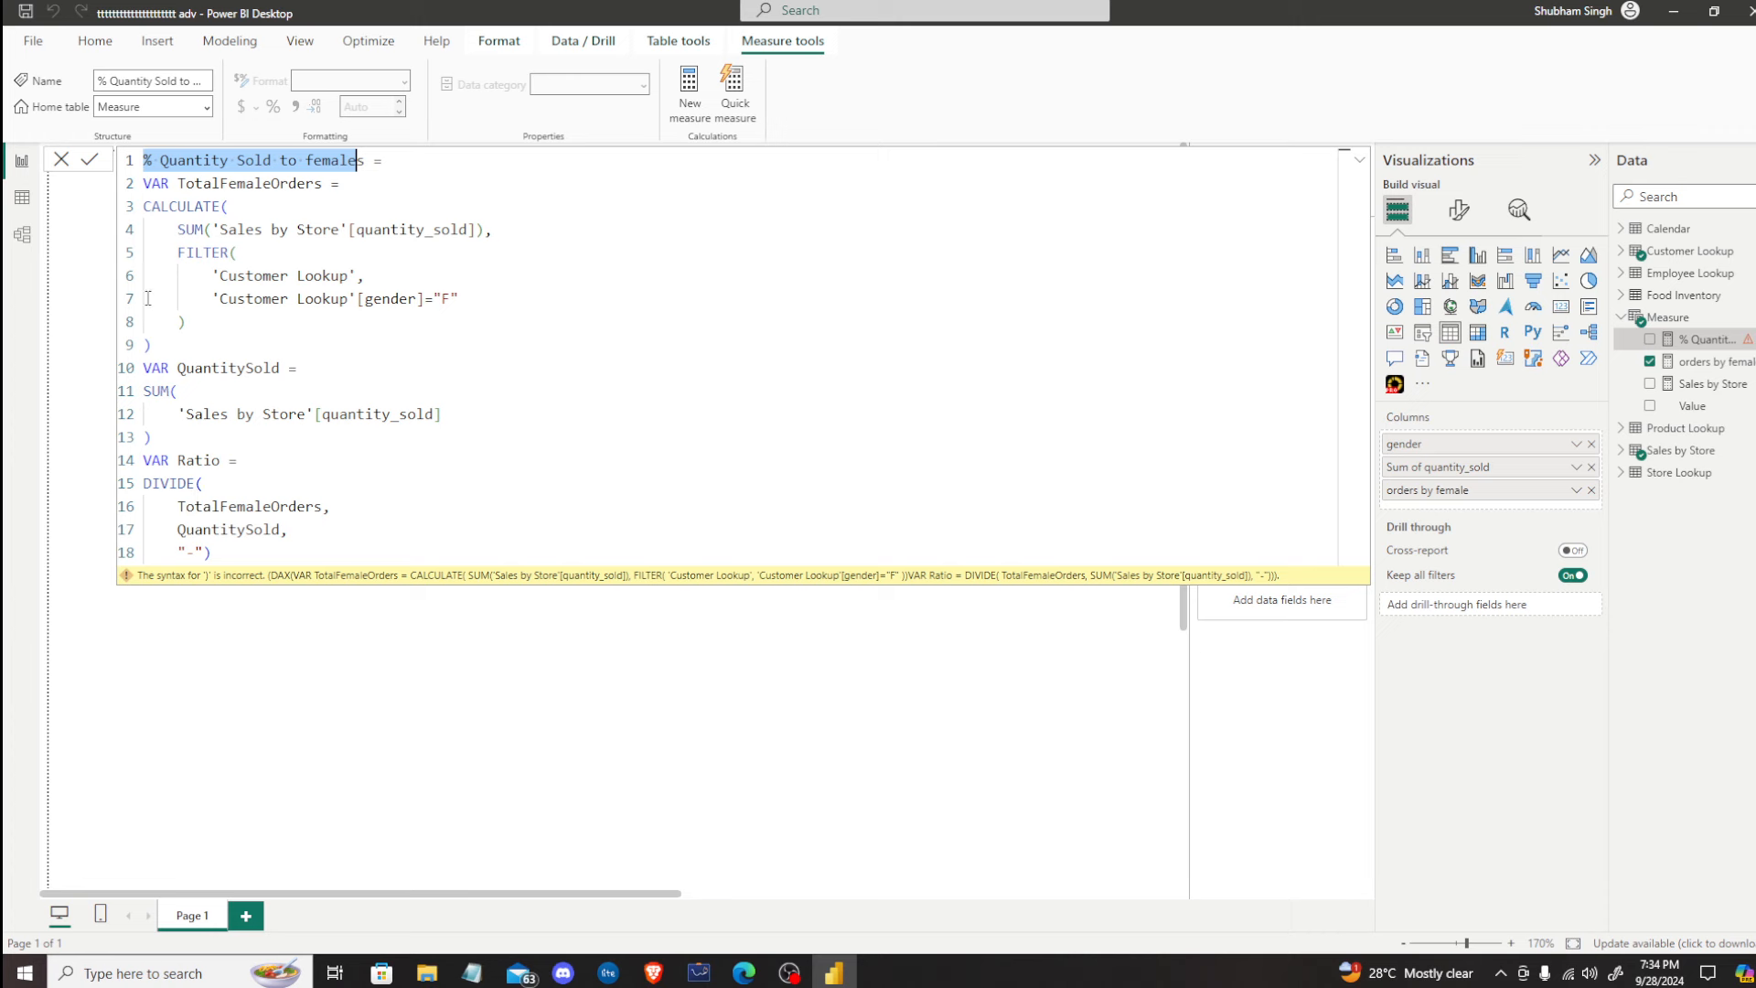
{"action": "left_click", "coordinate": [230, 552]}
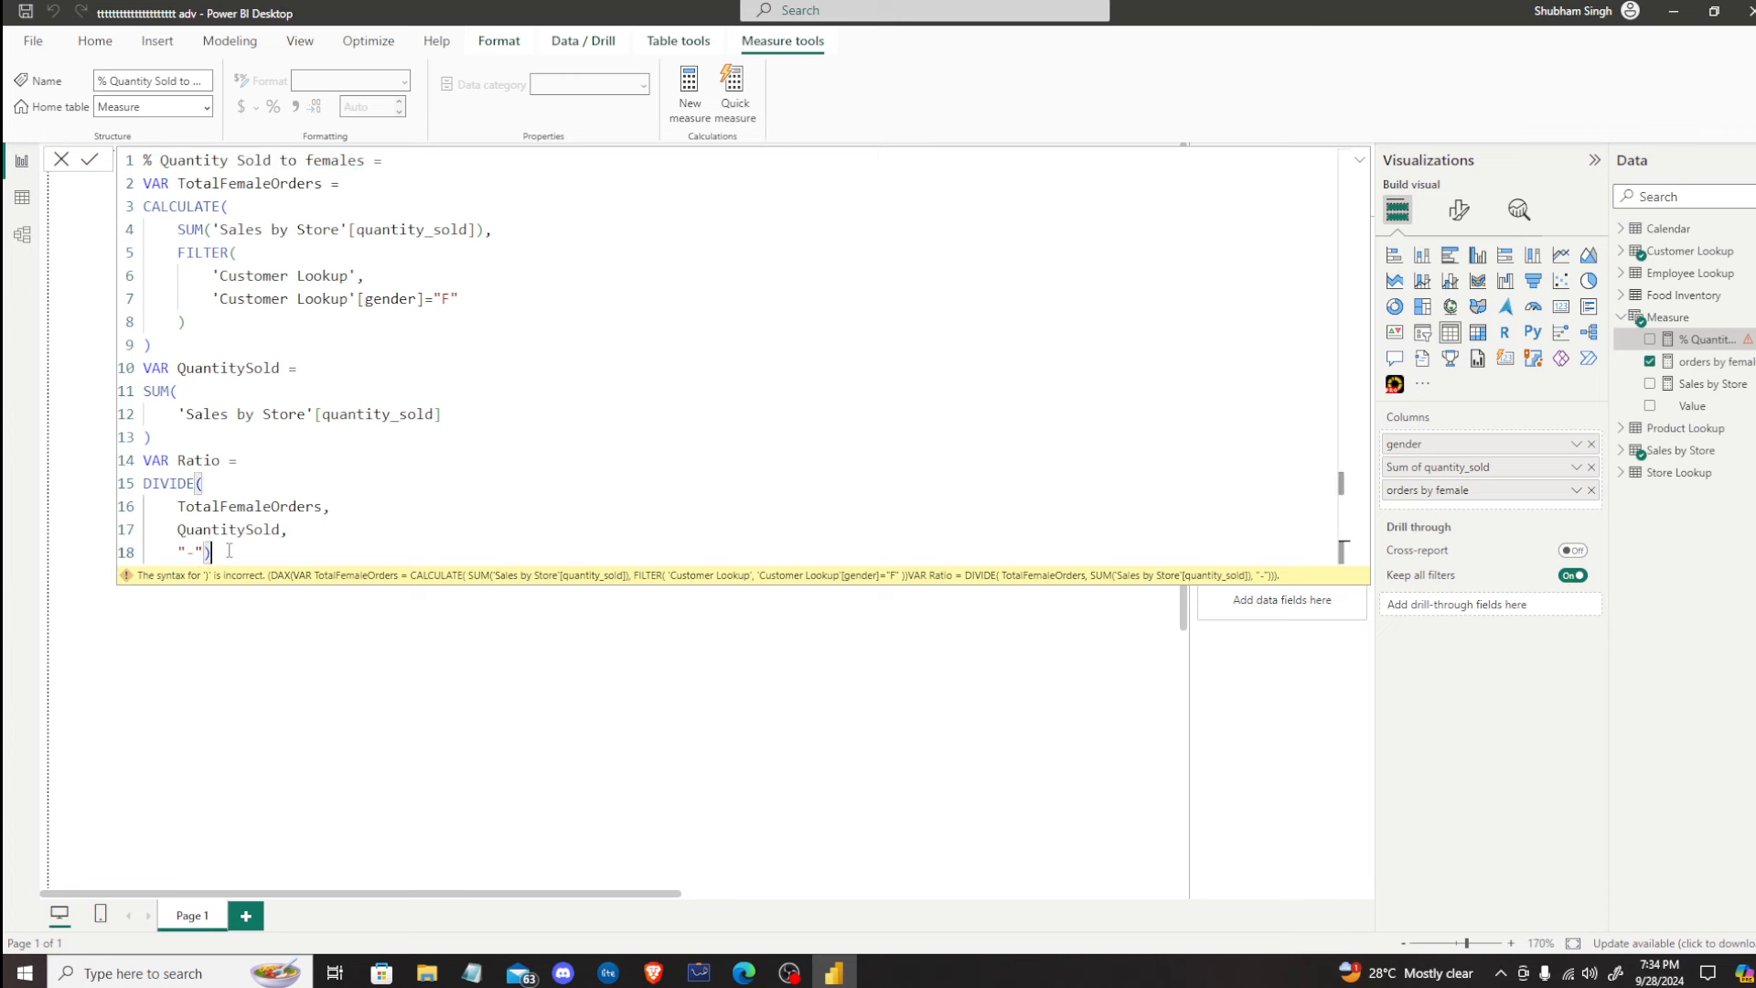
{"action": "key", "text": "Return"}
{"action": "type", "text": "R"}
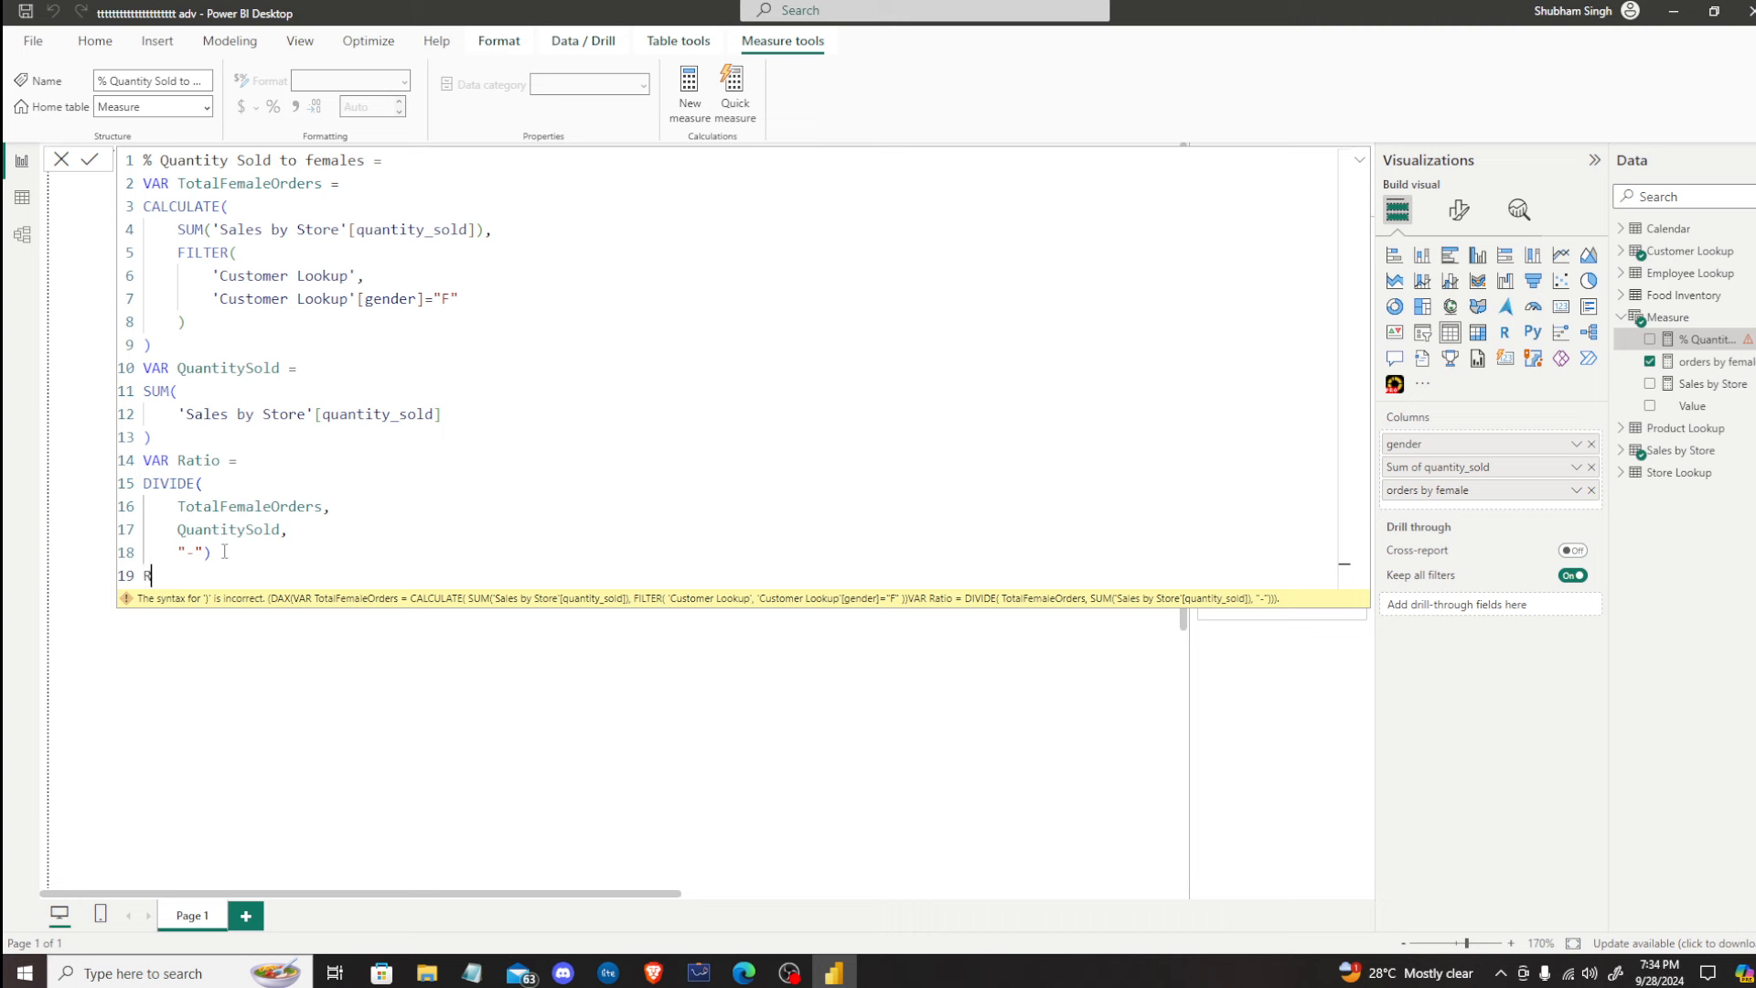
{"action": "type", "text": "E"}
{"action": "type", "text": "TURN Ratio"}
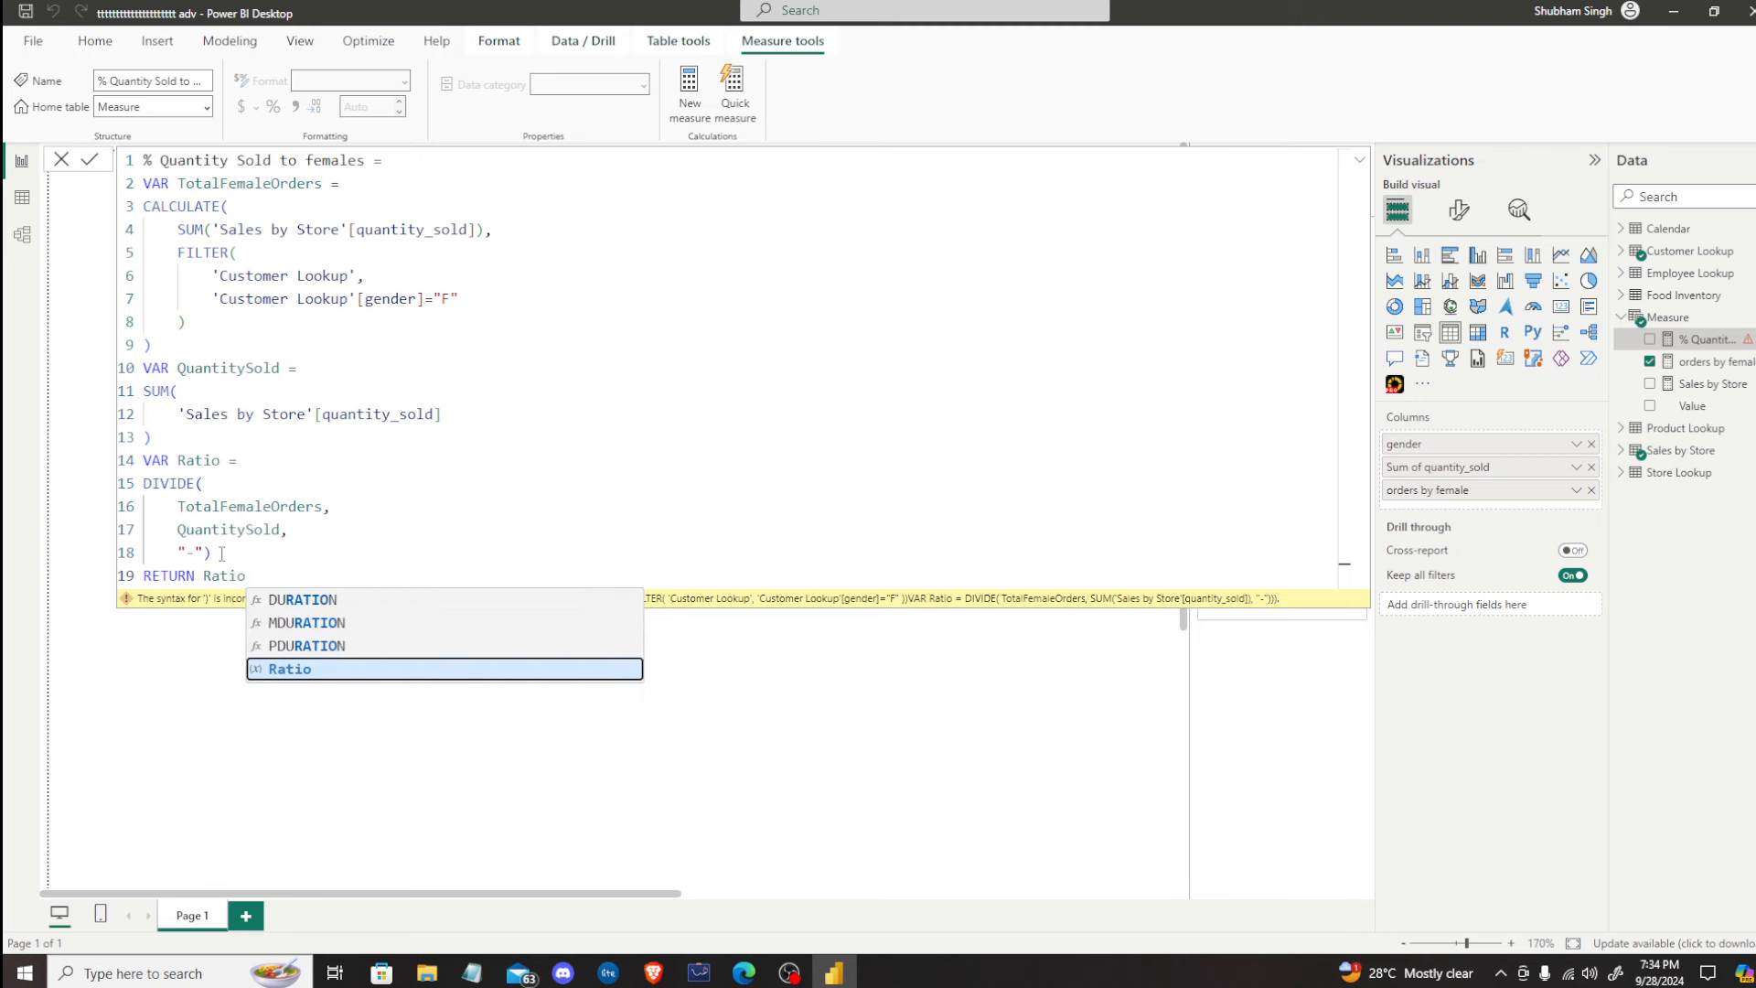
{"action": "key", "text": "Escape"}
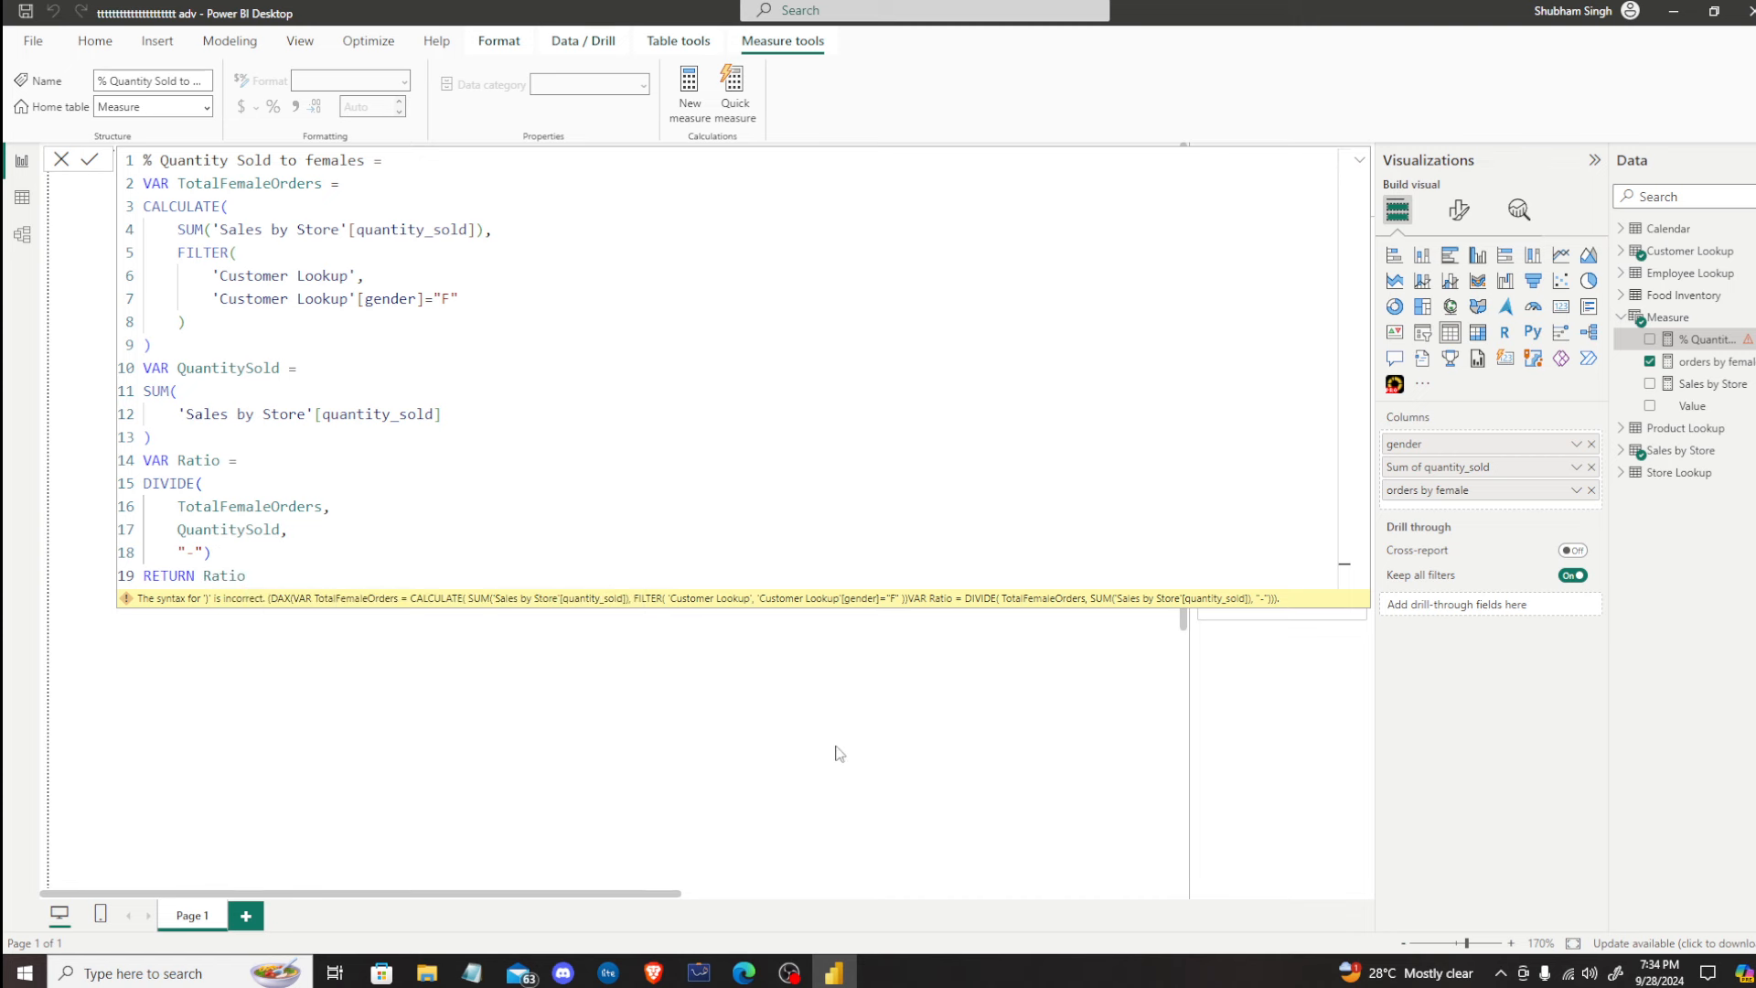
Step: Commit the % Quantity Sold to females measure and collapse its formula to a single line
{"action": "key", "text": "Return"}
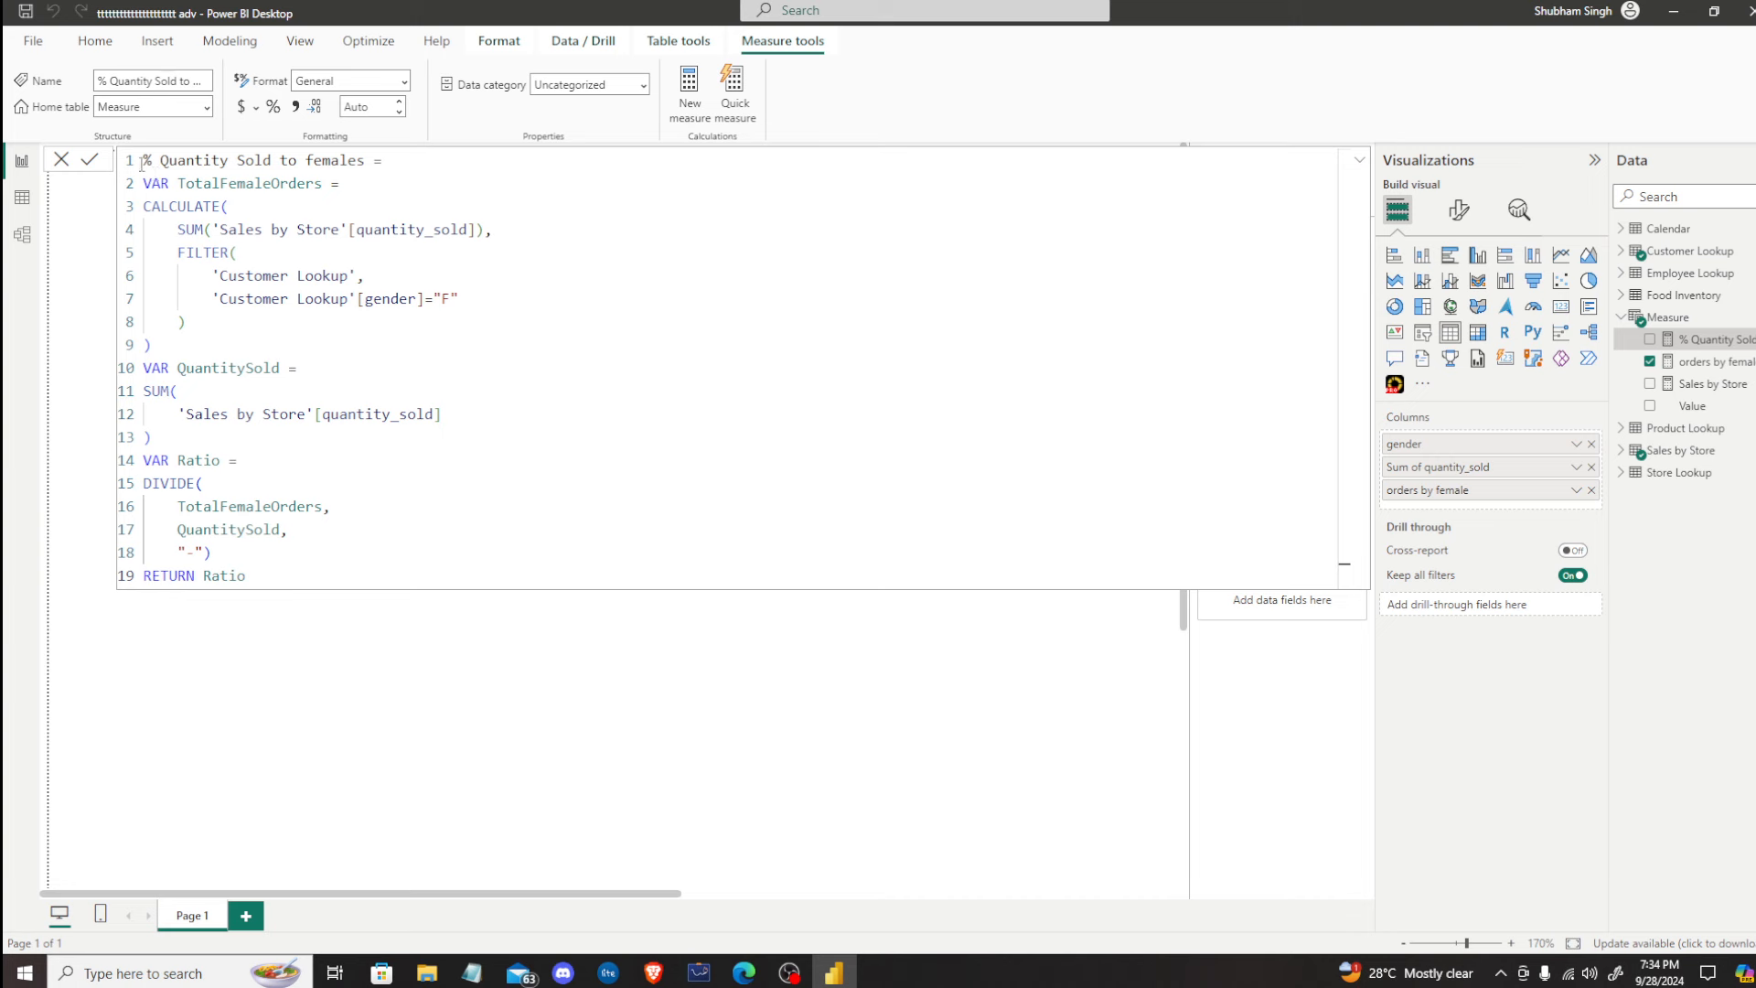
{"action": "left_click_drag", "start_coordinate": [147, 160], "coordinate": [381, 161]}
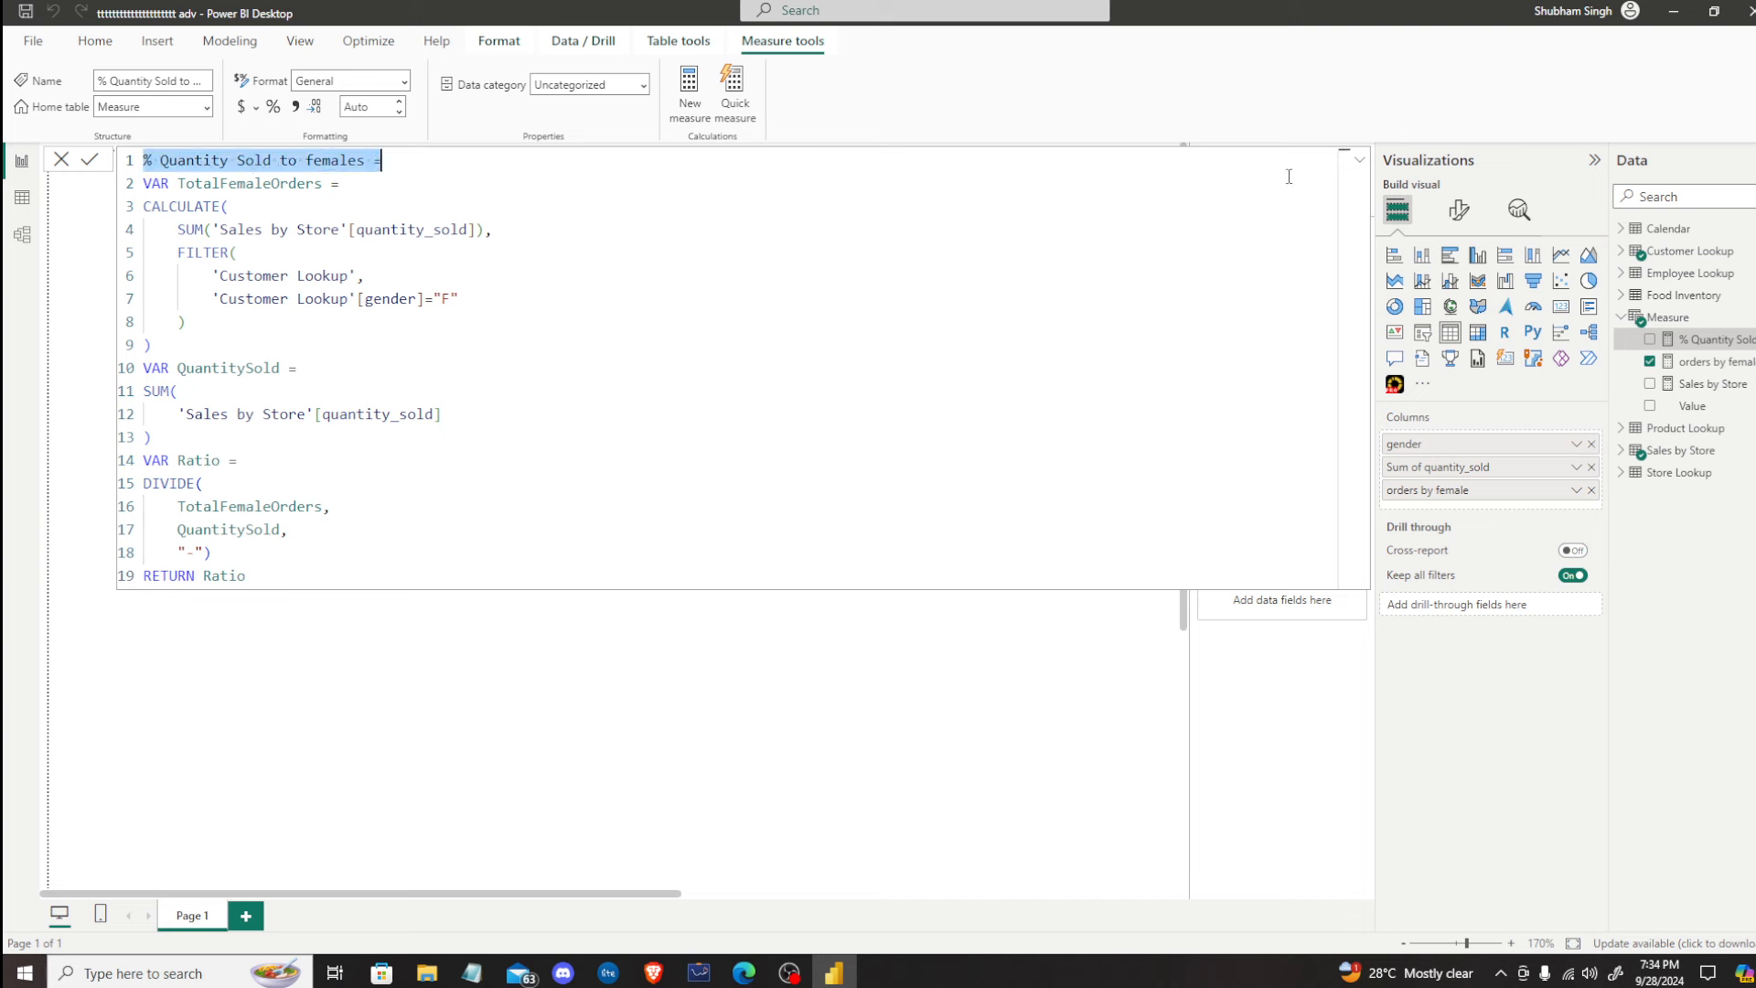
{"action": "left_click", "coordinate": [1359, 163]}
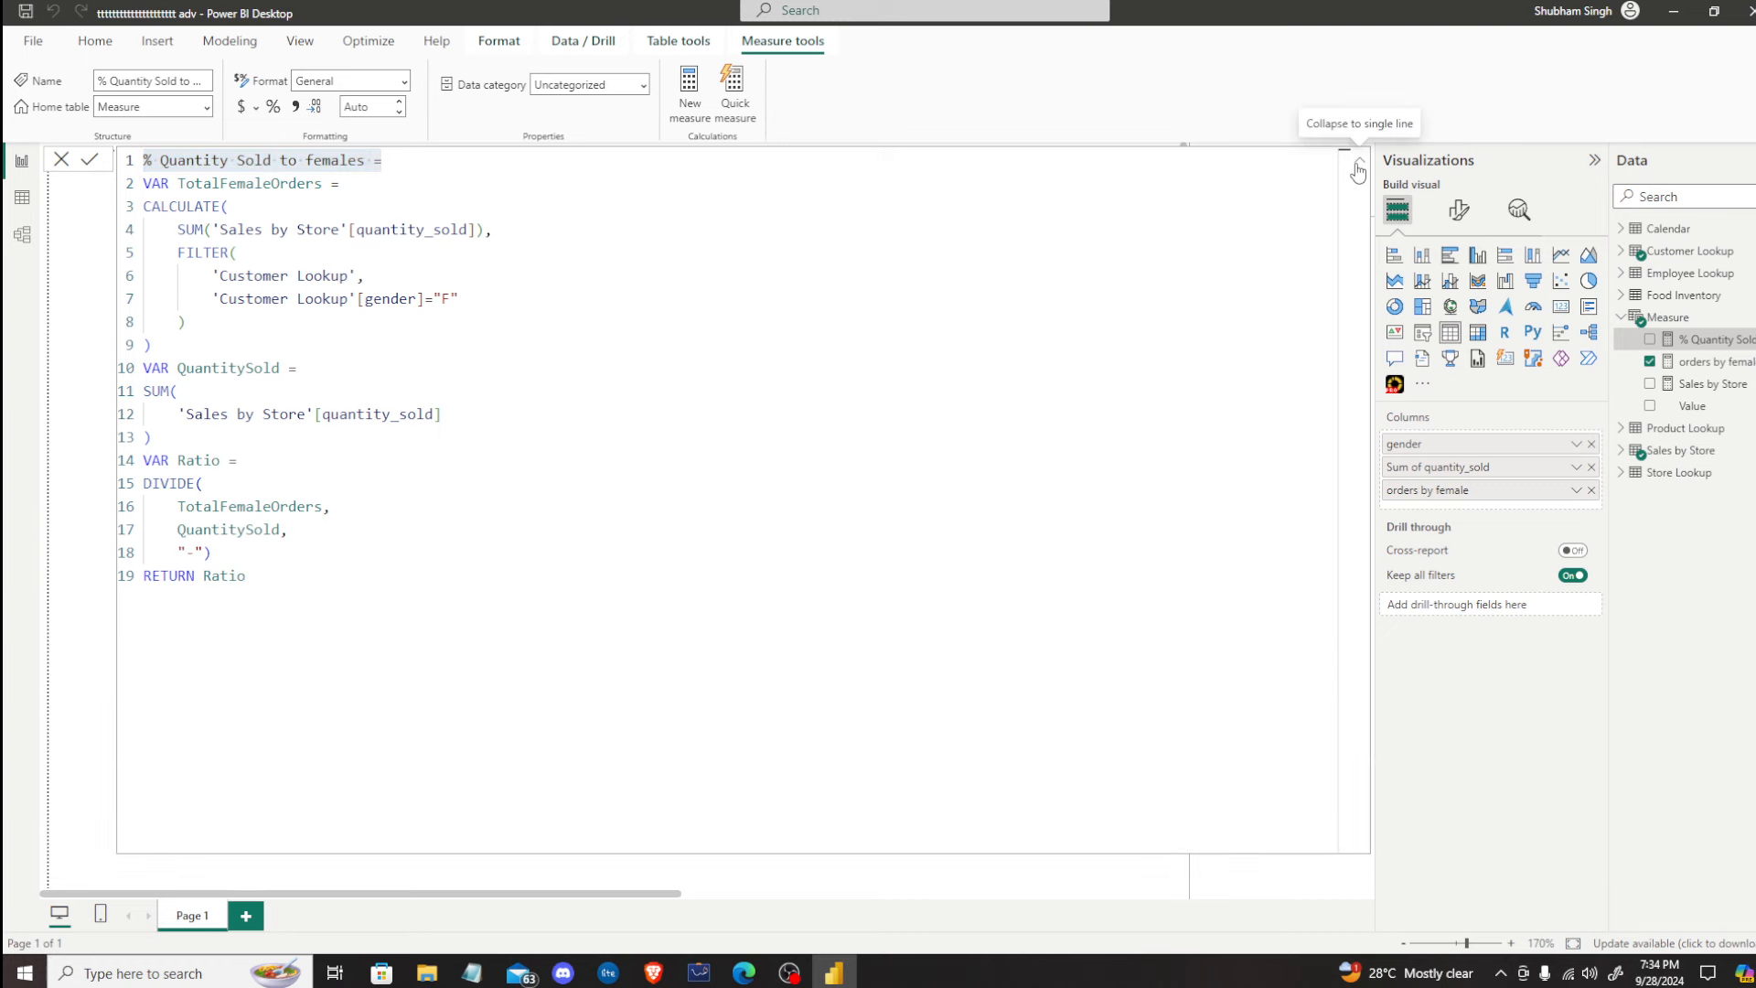
{"action": "left_click", "coordinate": [1360, 167]}
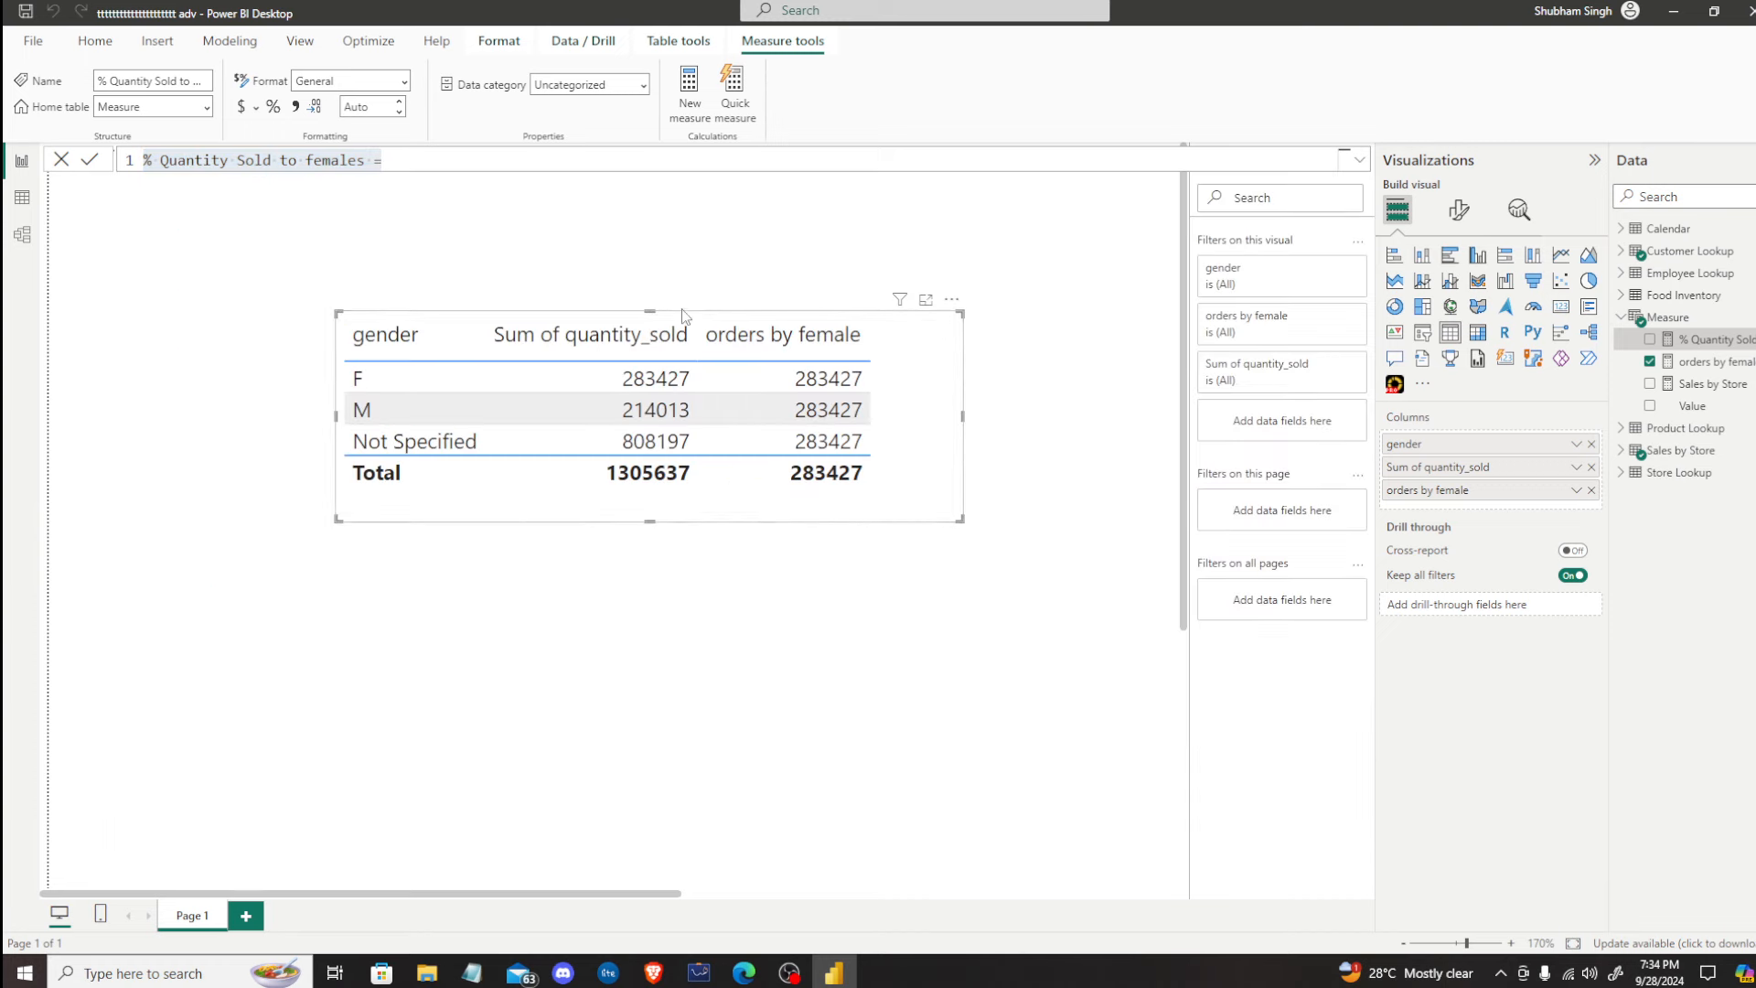
Step: Move the gender table to the upper-left corner of the report canvas and deselect it
{"action": "left_click", "coordinate": [938, 538]}
{"action": "left_click_drag", "start_coordinate": [952, 299], "coordinate": [619, 165]}
{"action": "left_click", "coordinate": [705, 361]}
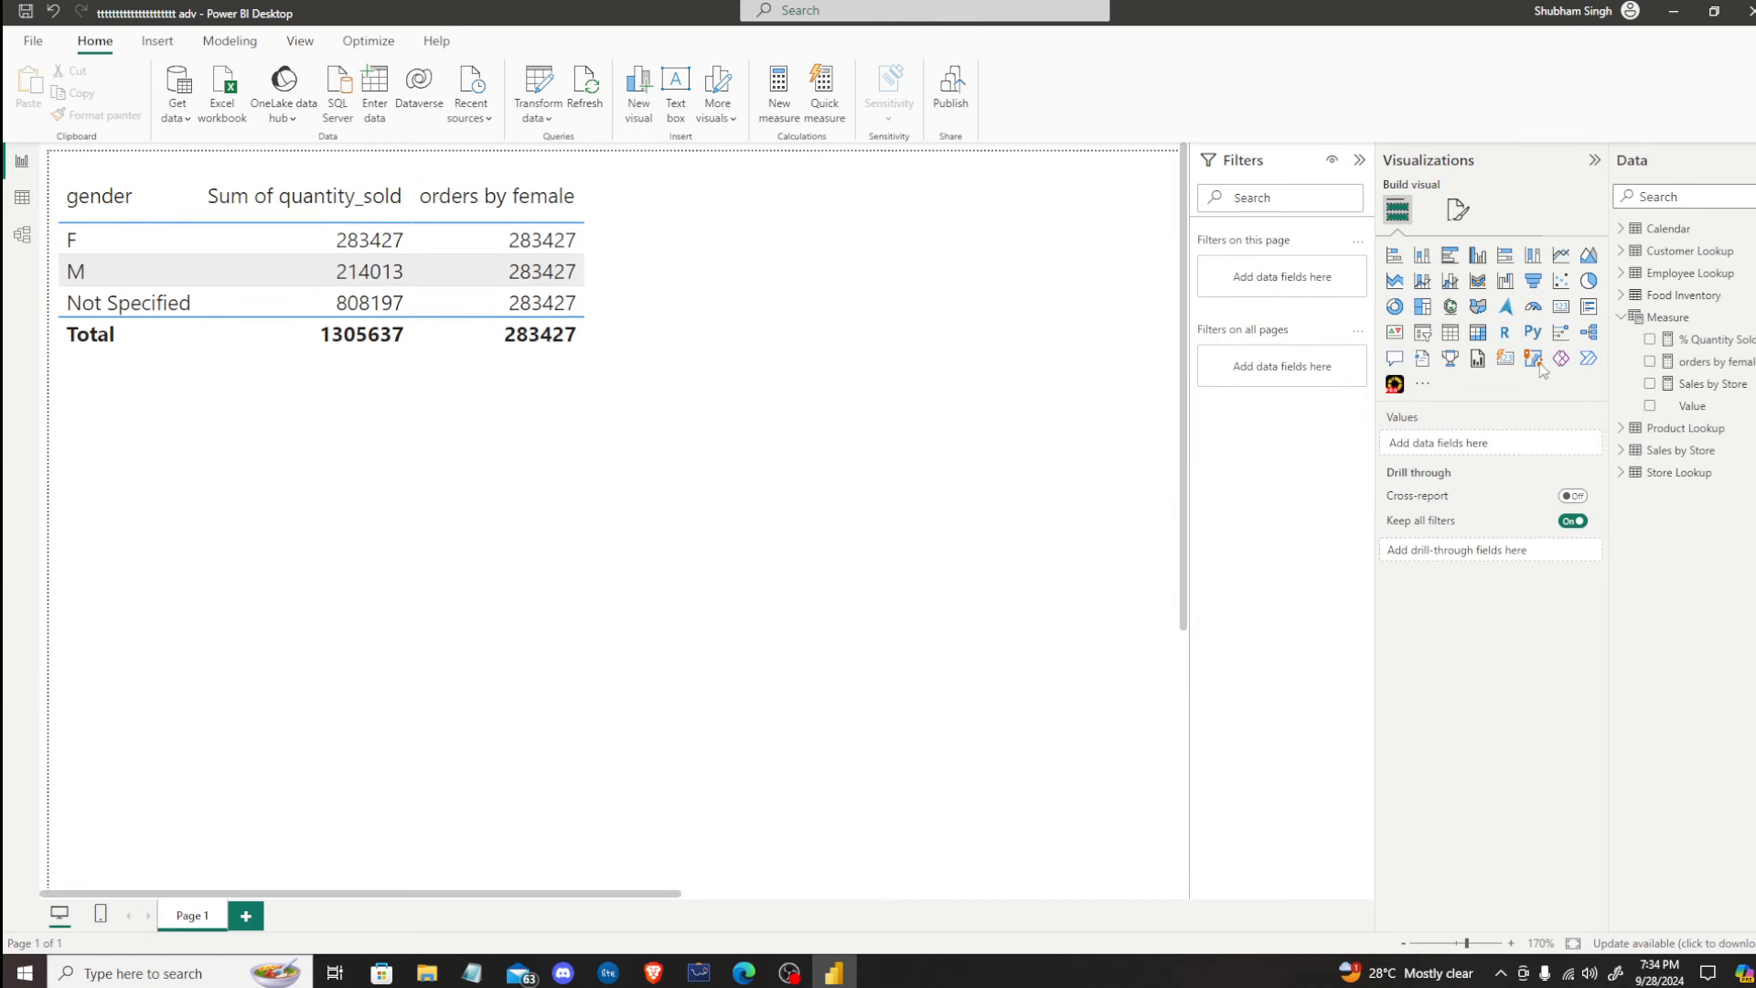
Step: Insert a new table visual, place it below the gender table and enlarge it slightly
{"action": "left_click", "coordinate": [1450, 333]}
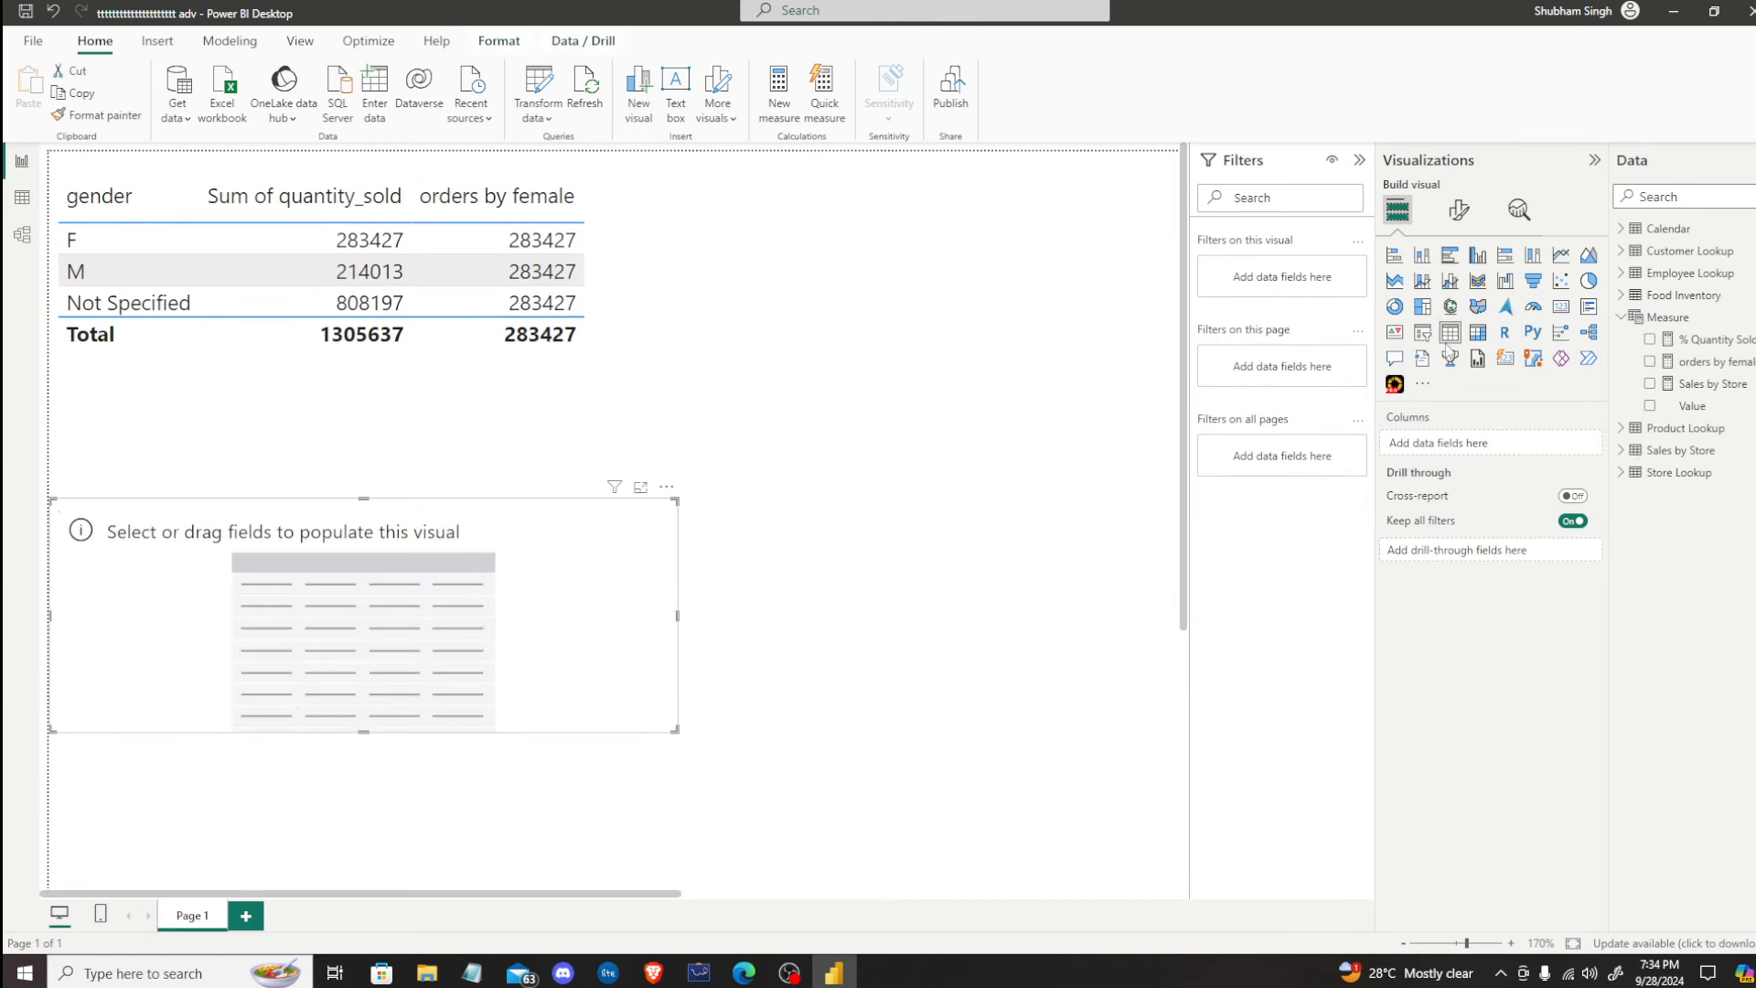
{"action": "left_click_drag", "start_coordinate": [628, 533], "coordinate": [719, 495]}
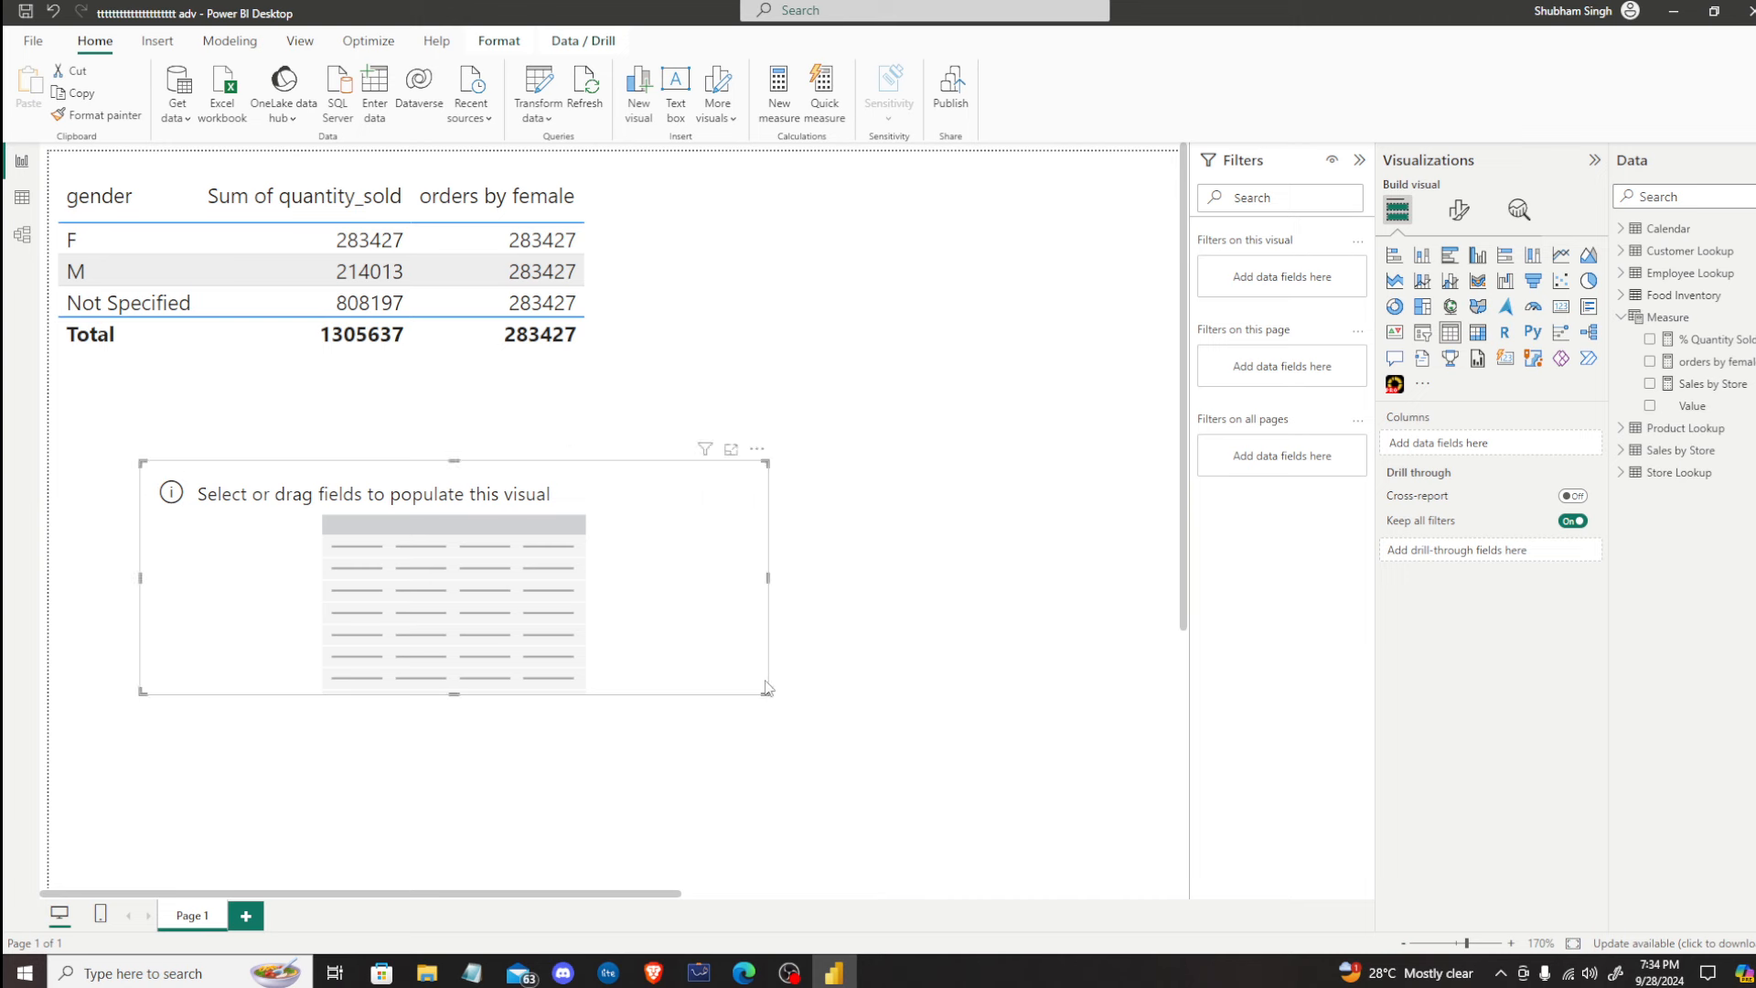
{"action": "left_click_drag", "start_coordinate": [766, 688], "coordinate": [810, 748]}
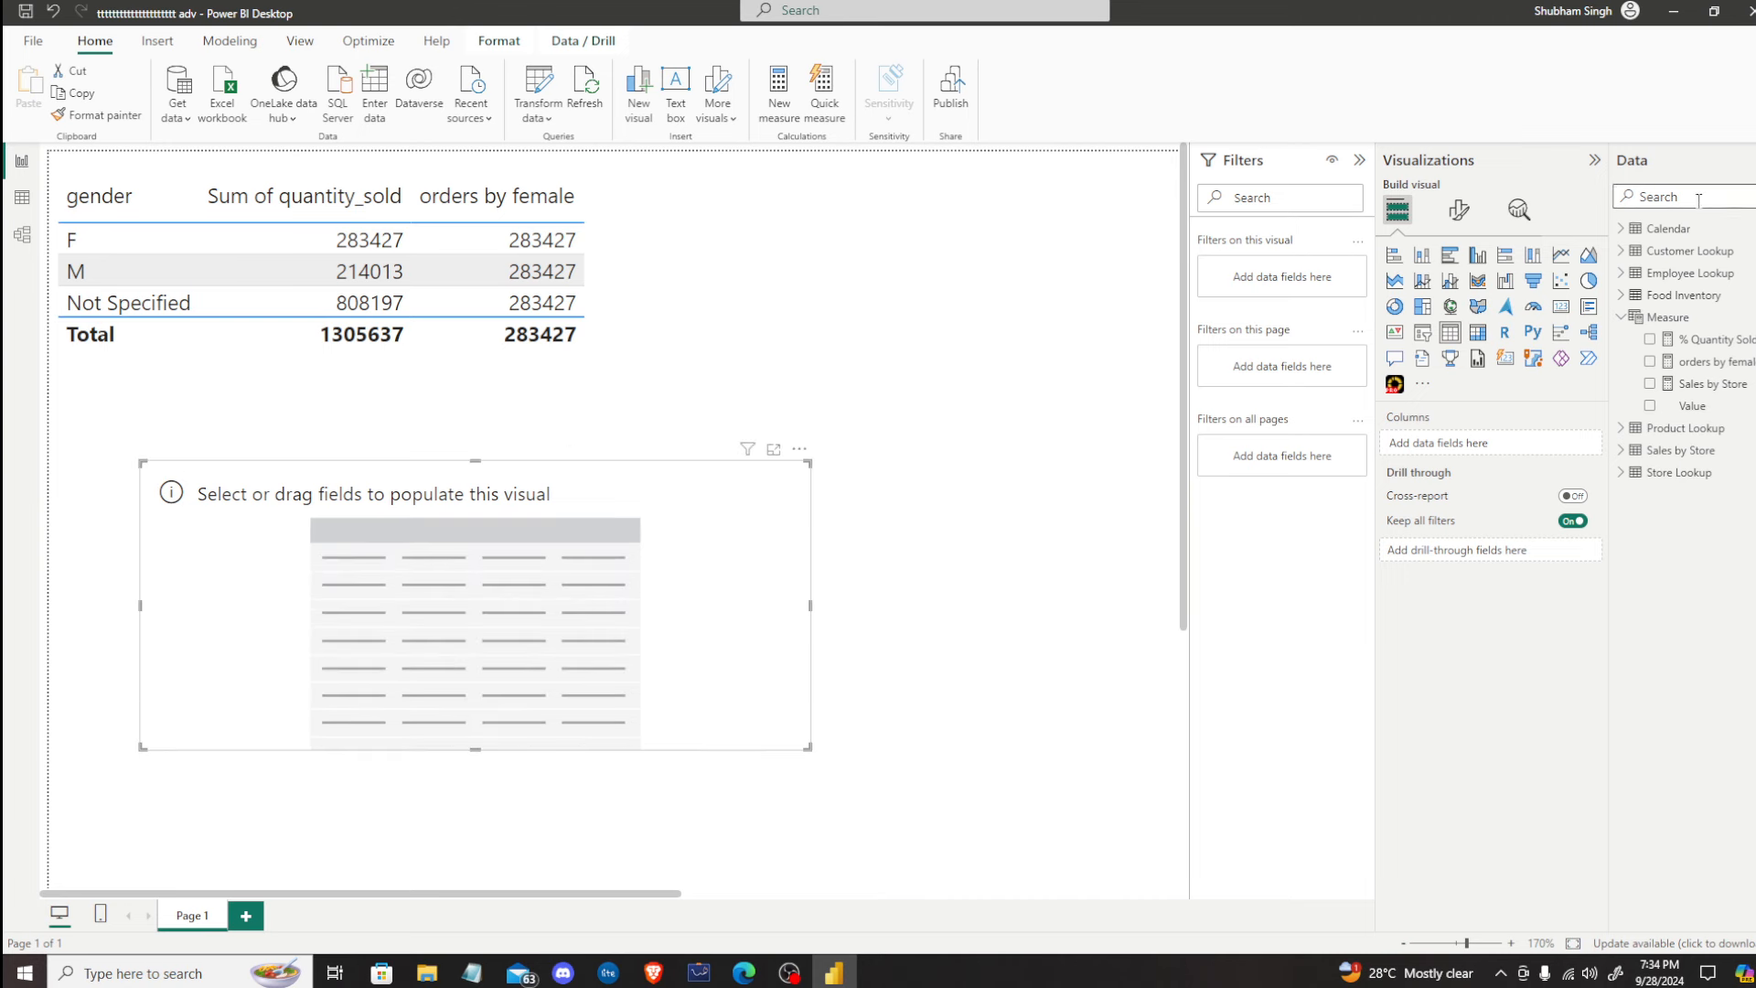
Step: Fill the new table with Calendar's Transaction_Date as plain dates and the % Quantity Sold to females measure, making the table taller and narrower
{"action": "left_click", "coordinate": [1623, 229]}
{"action": "left_click_drag", "start_coordinate": [1703, 384], "coordinate": [1495, 439]}
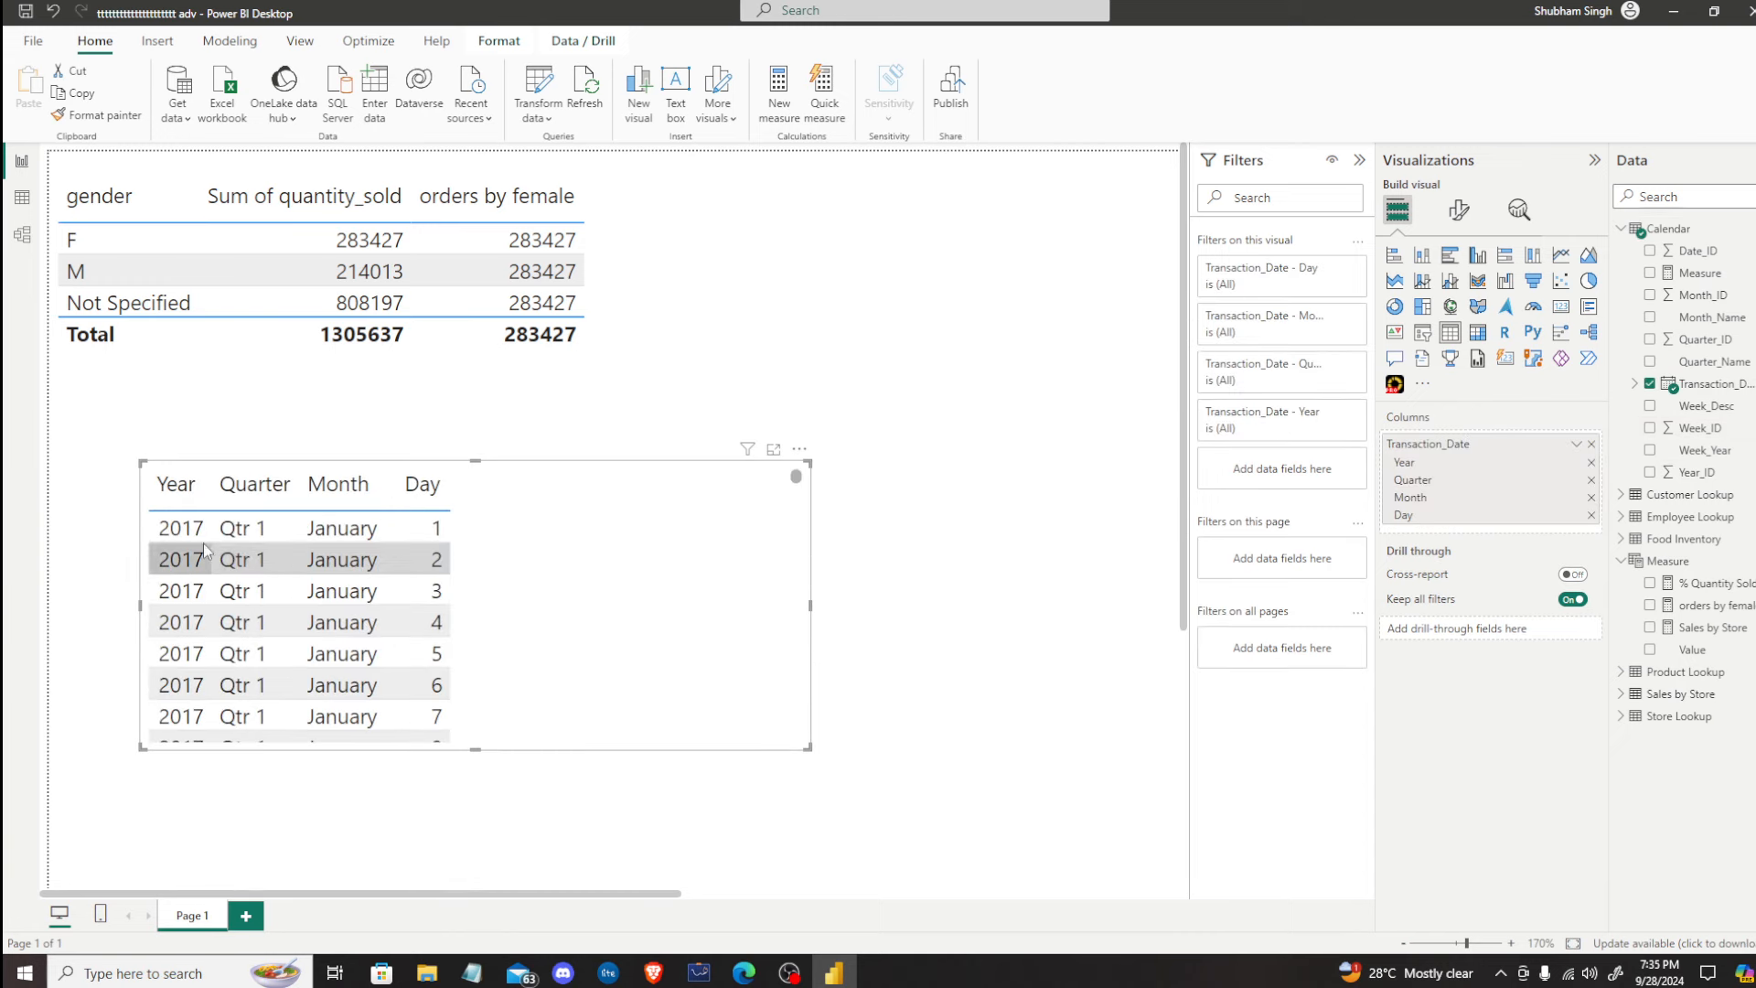
{"action": "left_click", "coordinate": [1575, 448]}
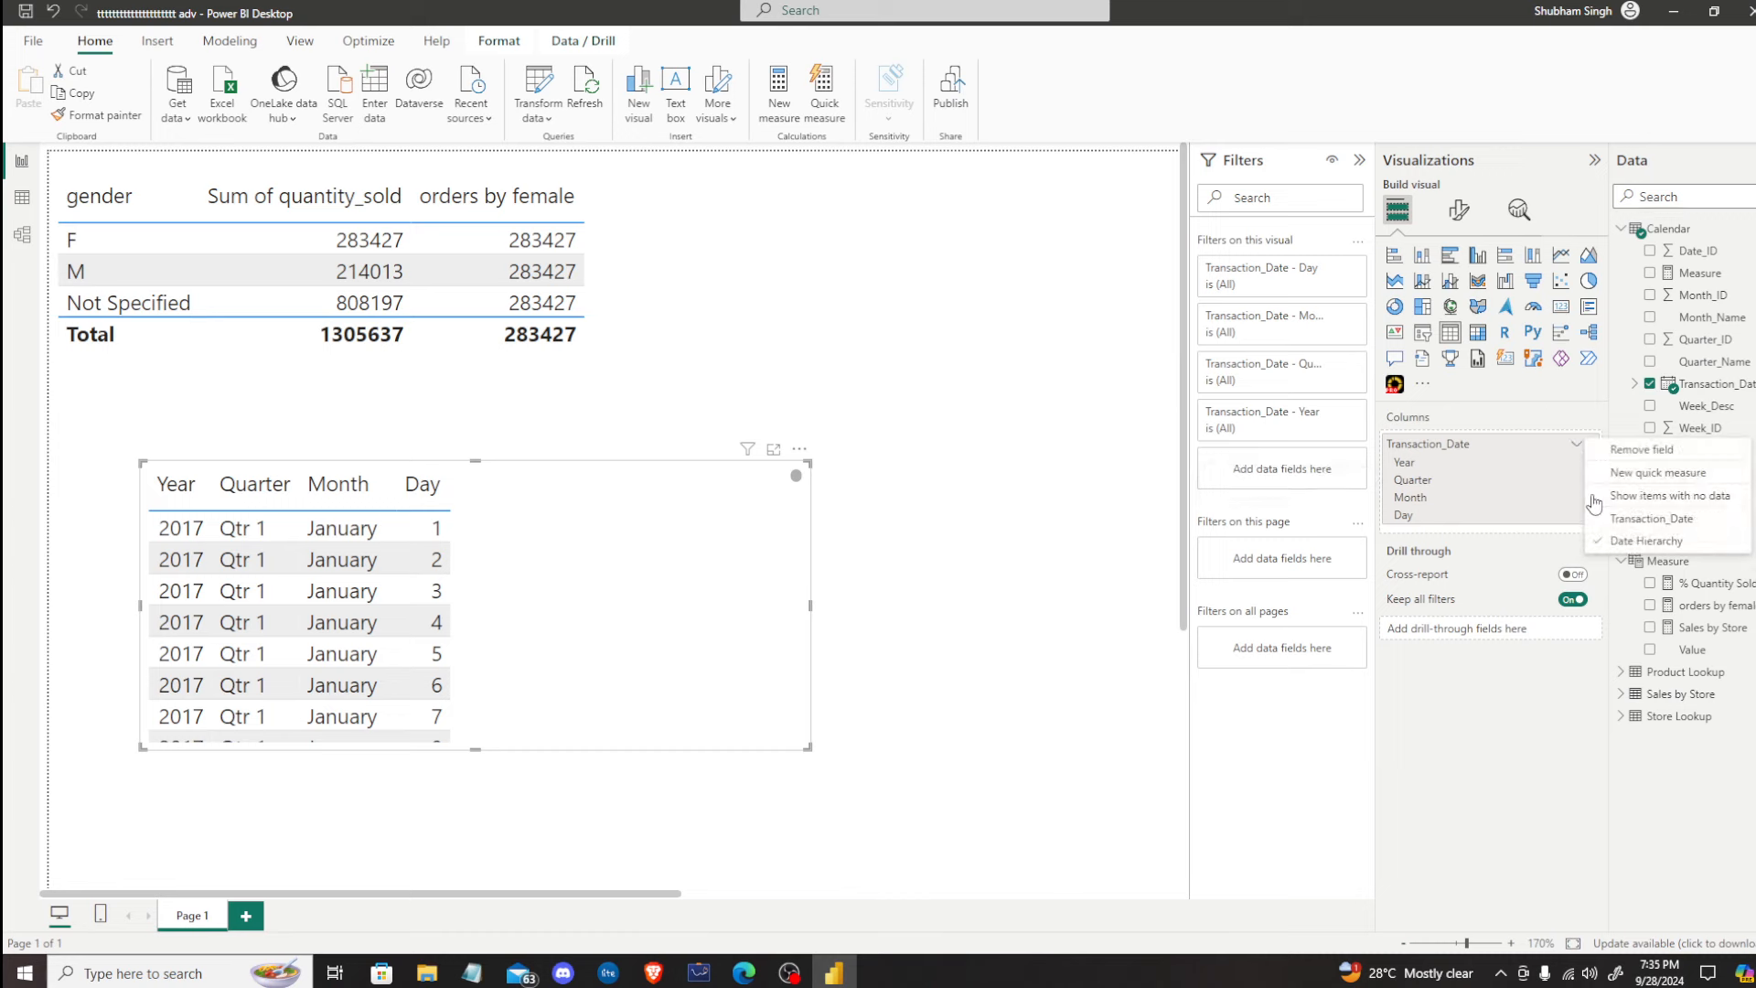
{"action": "left_click", "coordinate": [1637, 518]}
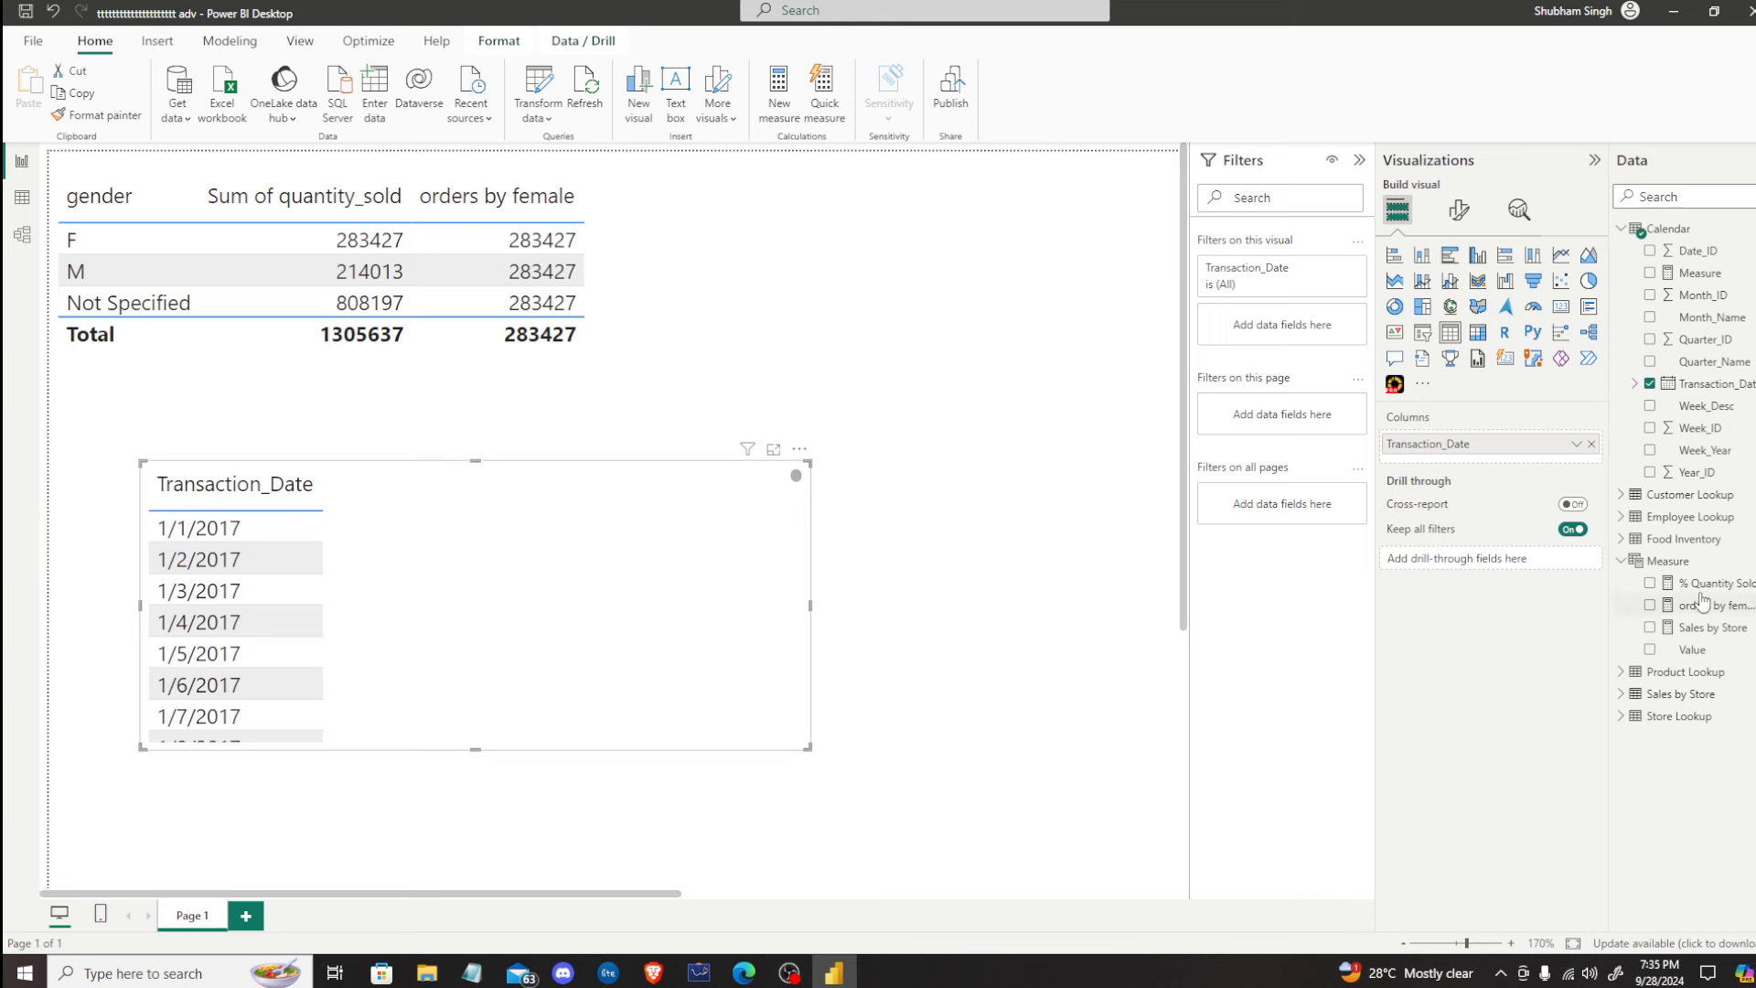
{"action": "left_click_drag", "start_coordinate": [1705, 585], "coordinate": [1489, 463]}
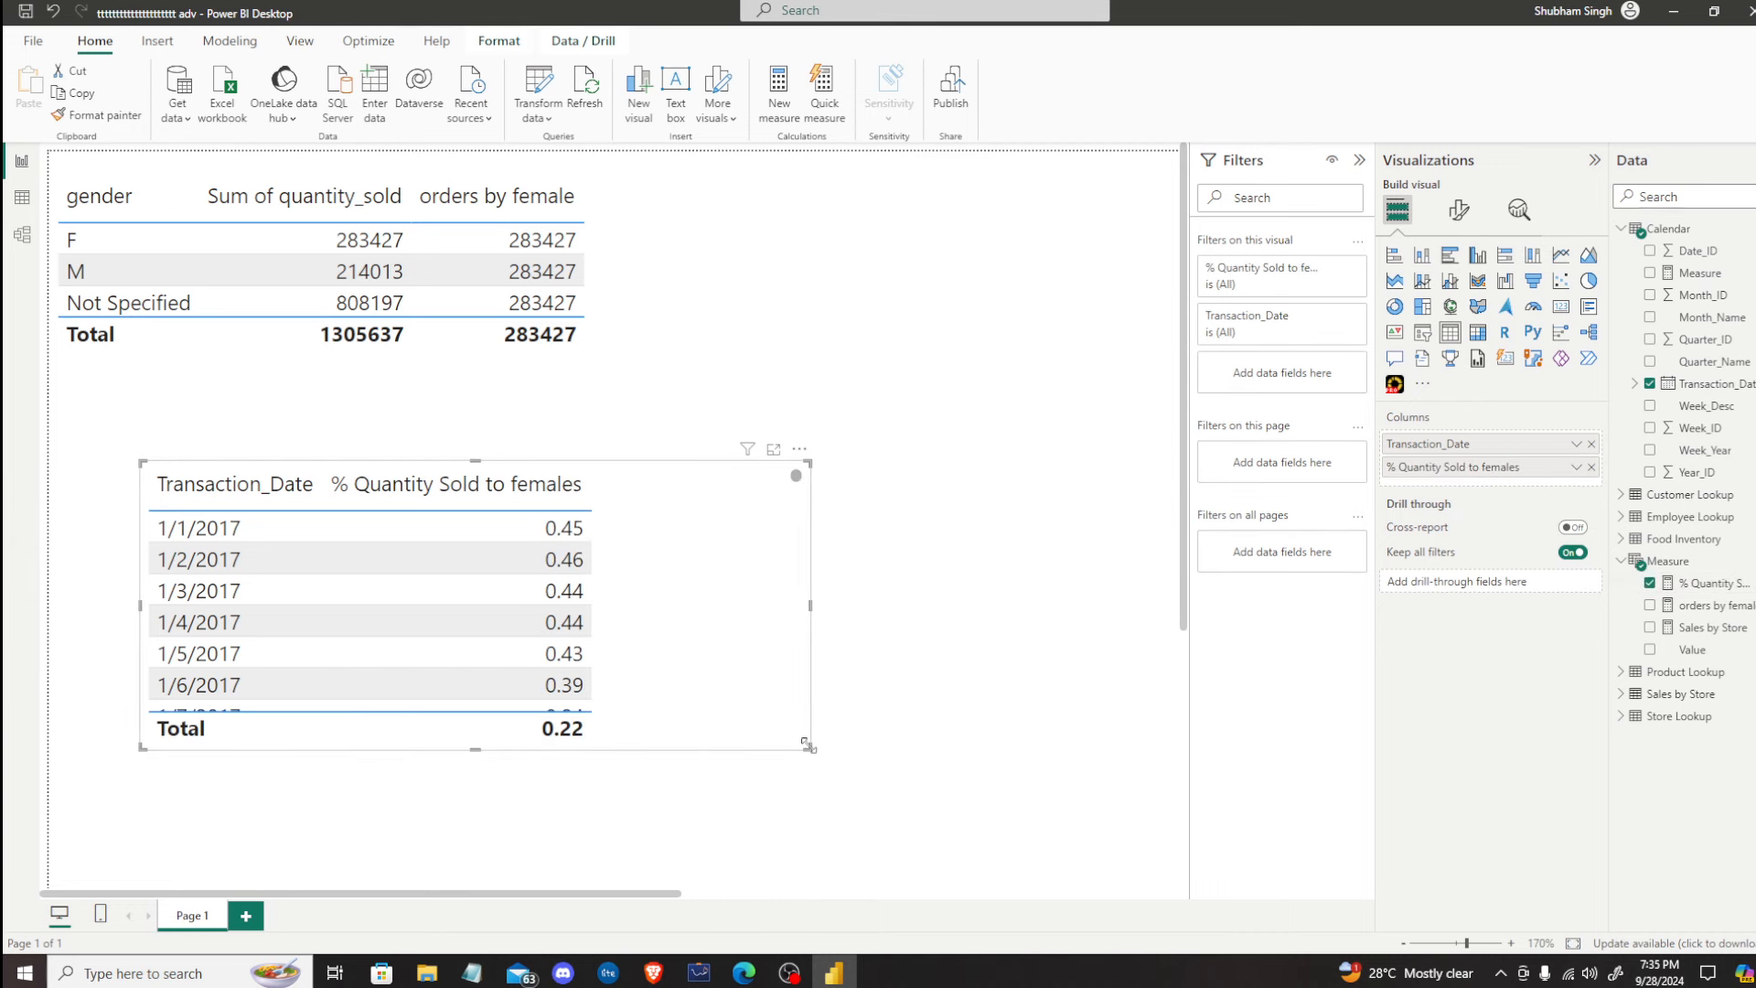
{"action": "left_click_drag", "start_coordinate": [805, 743], "coordinate": [752, 833]}
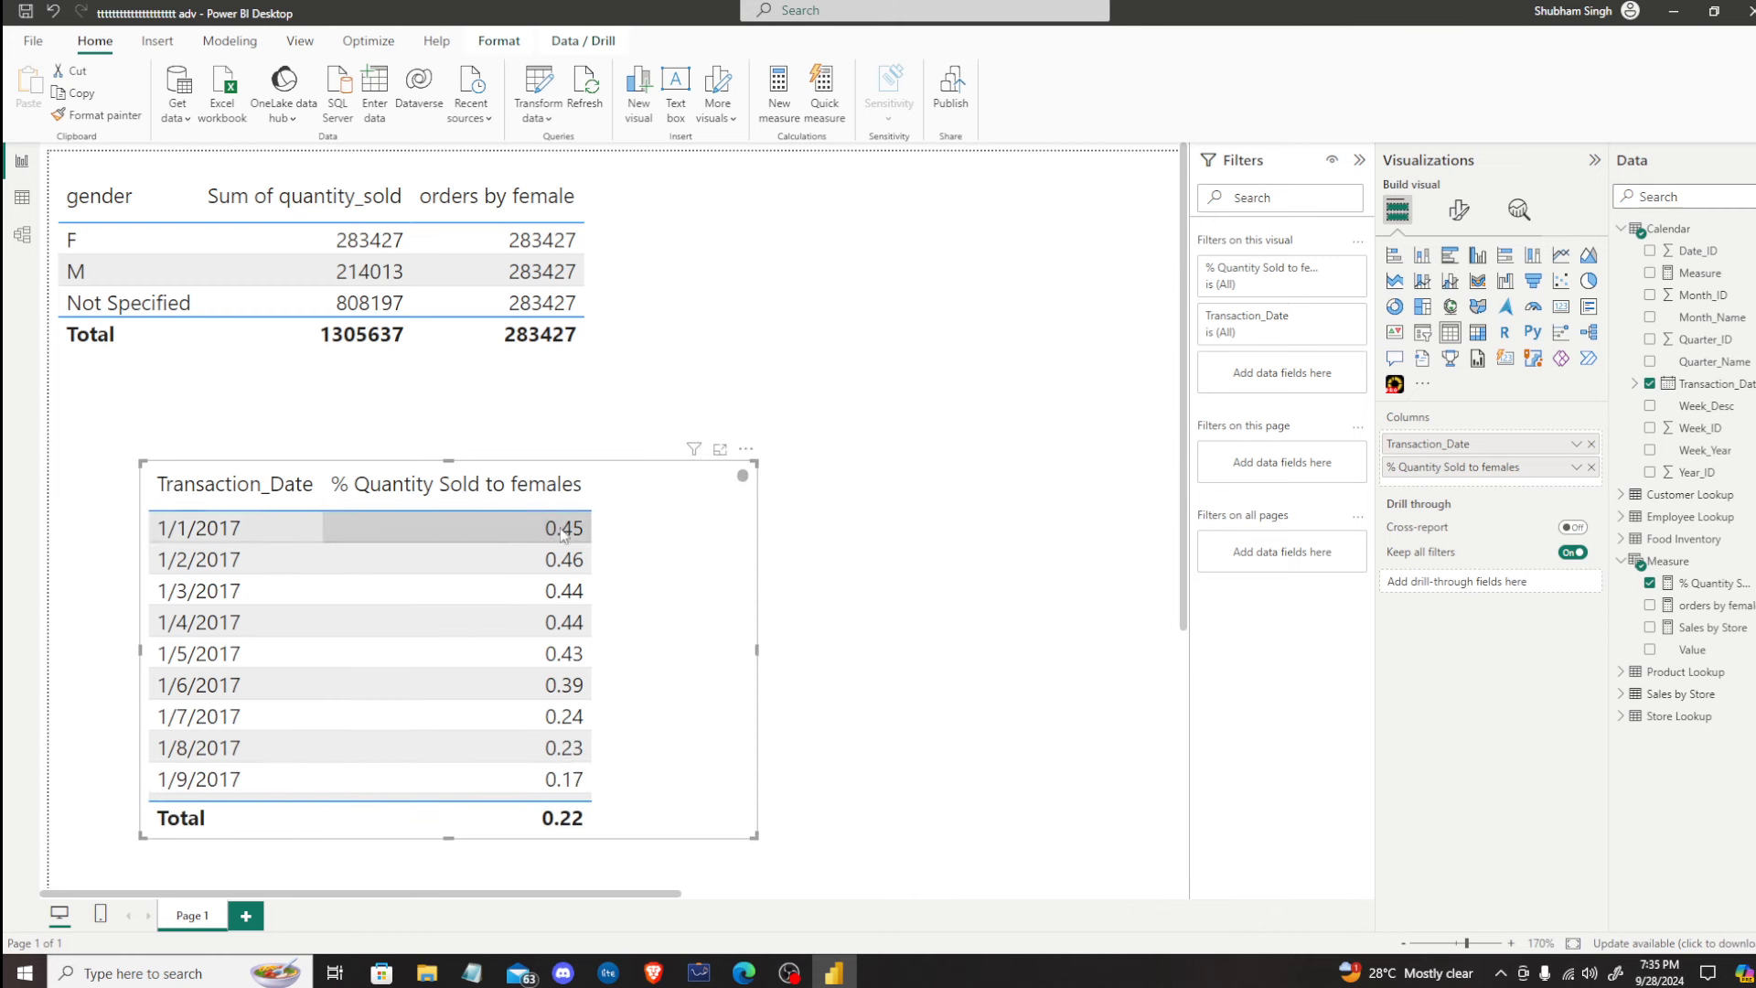
Step: Widen the field list to show full names and format the % Quantity Sold to females measure as Percentage
{"action": "left_click", "coordinate": [1723, 586]}
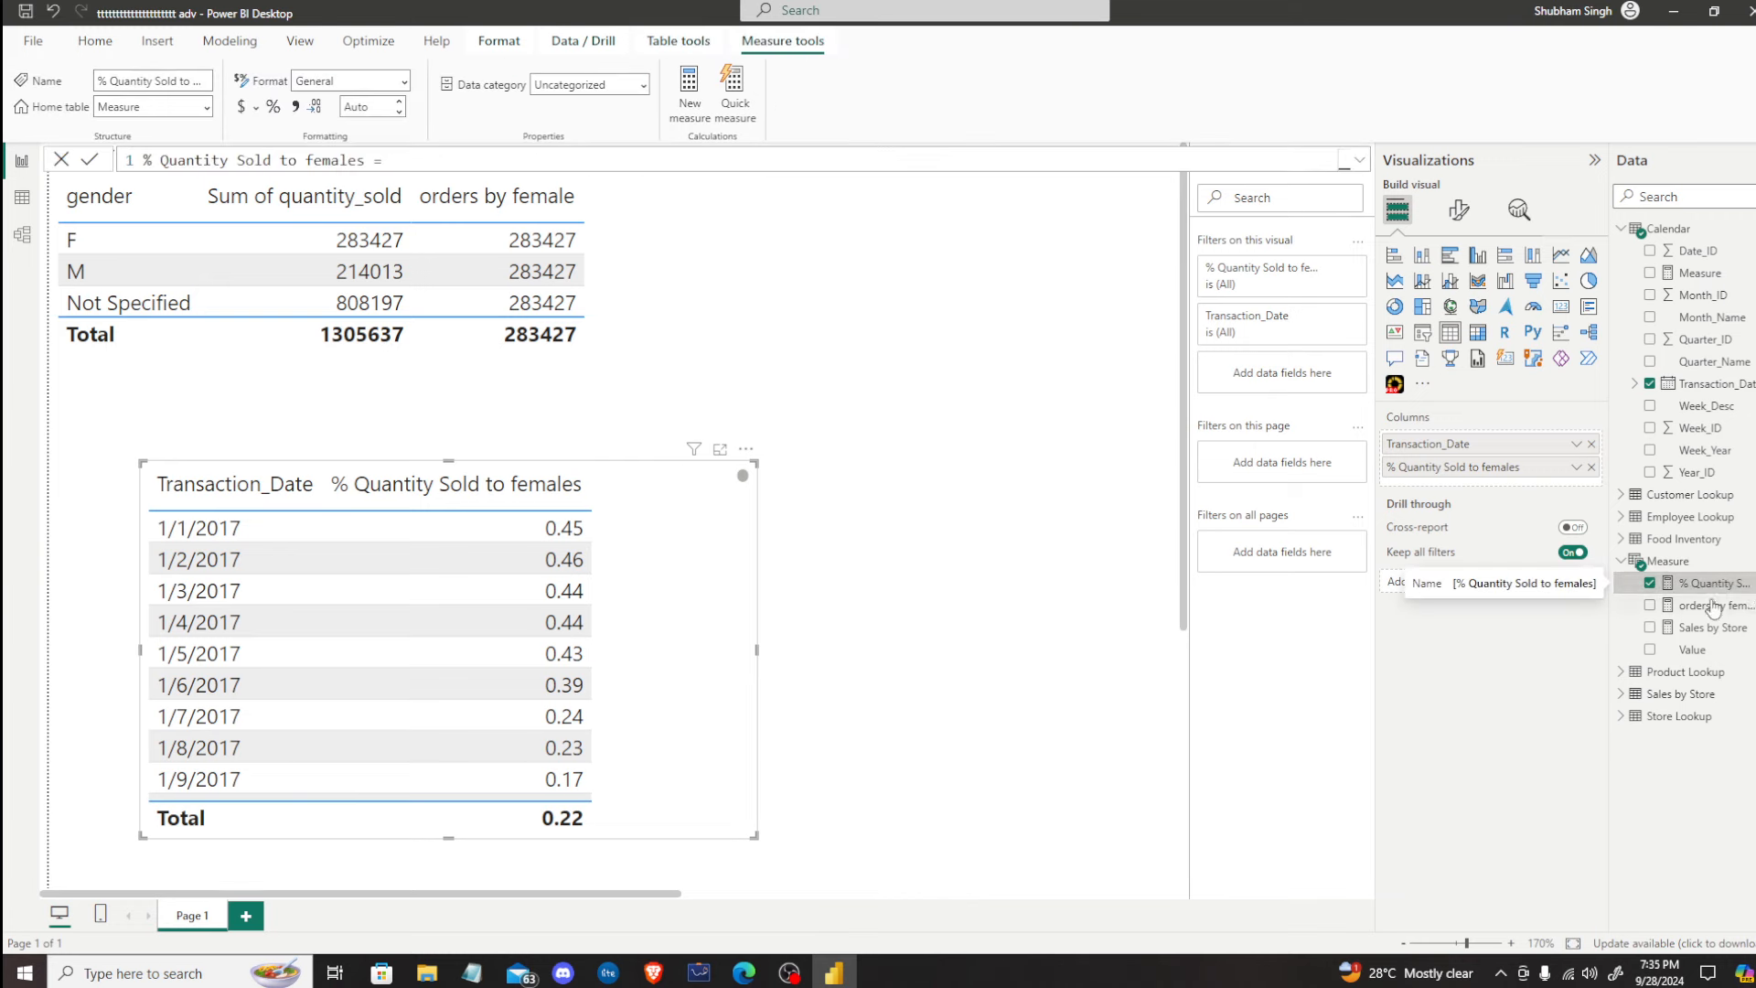
{"action": "left_click_drag", "start_coordinate": [1609, 616], "coordinate": [1449, 607]}
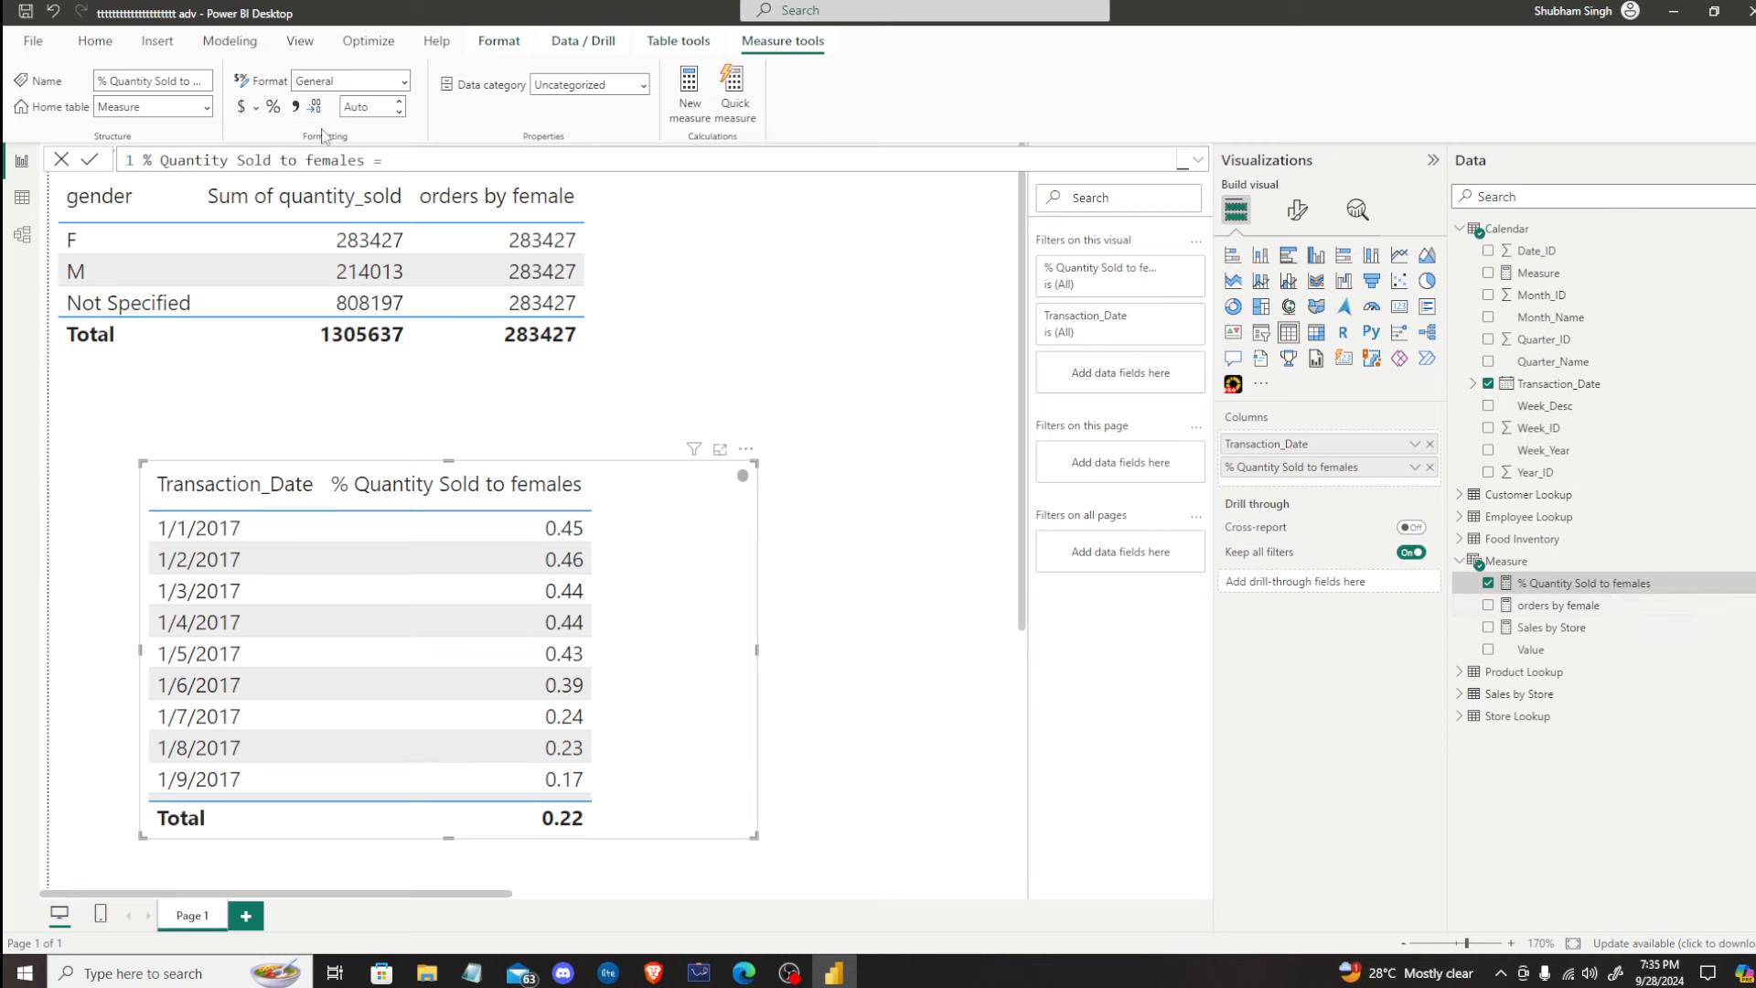
{"action": "left_click", "coordinate": [395, 83]}
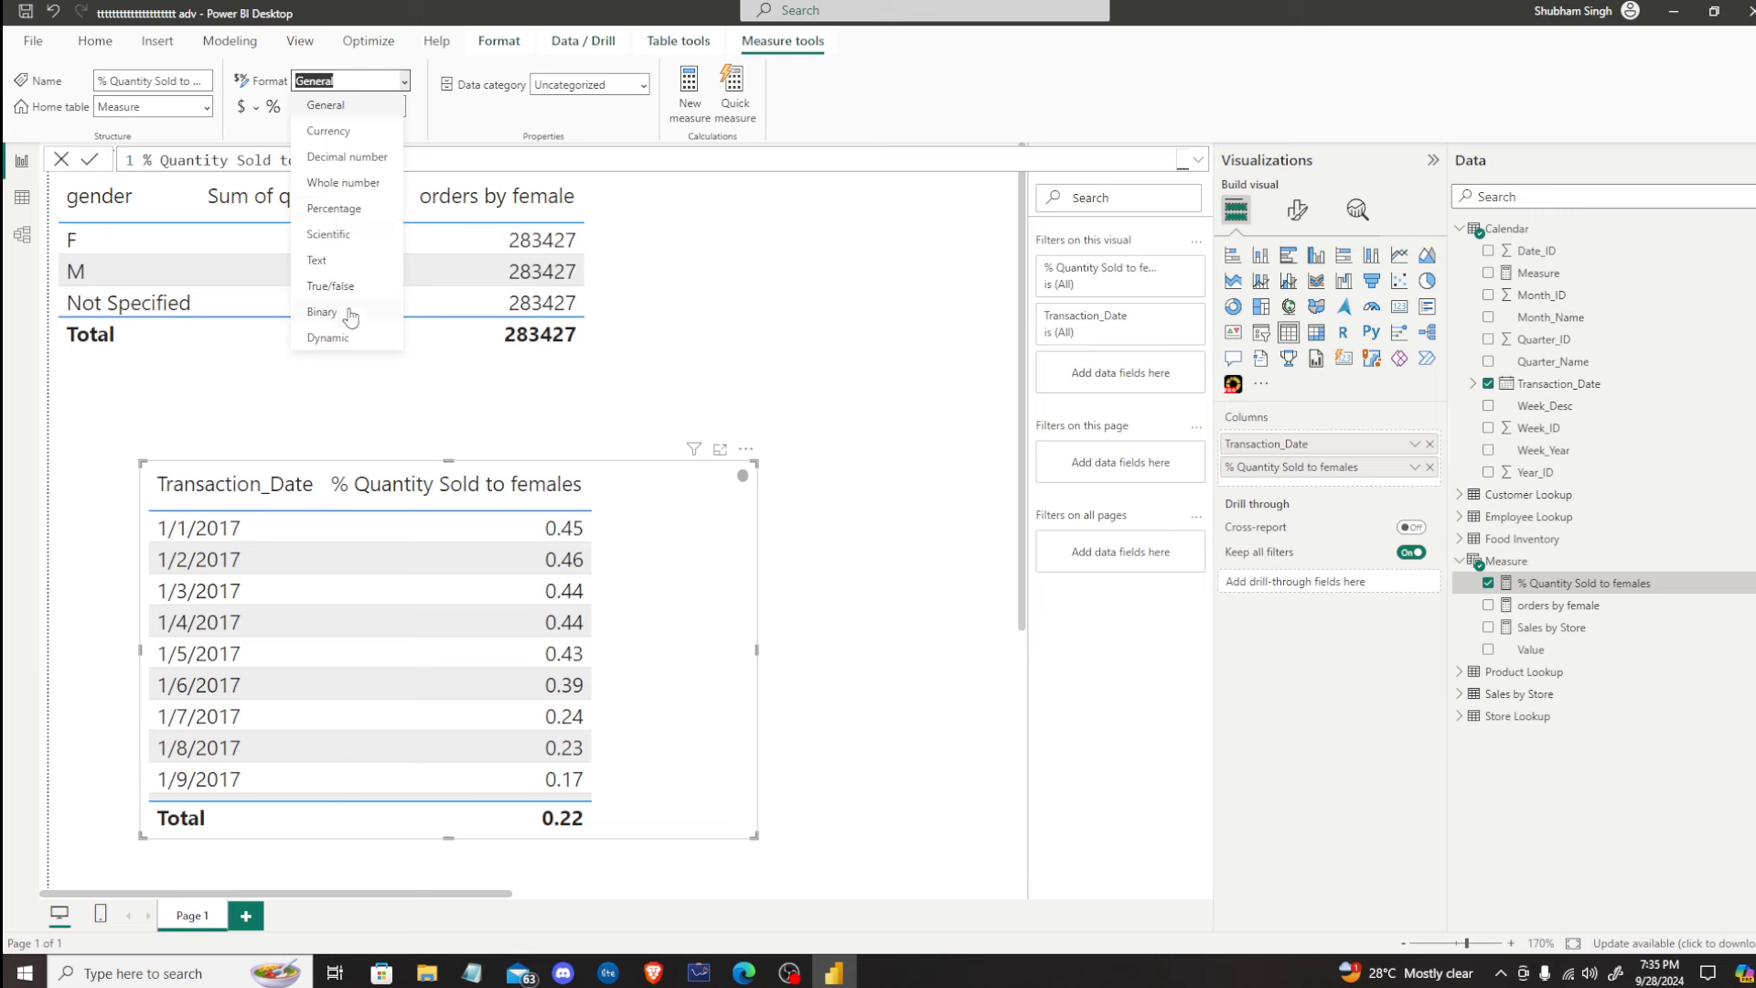
{"action": "left_click", "coordinate": [351, 208]}
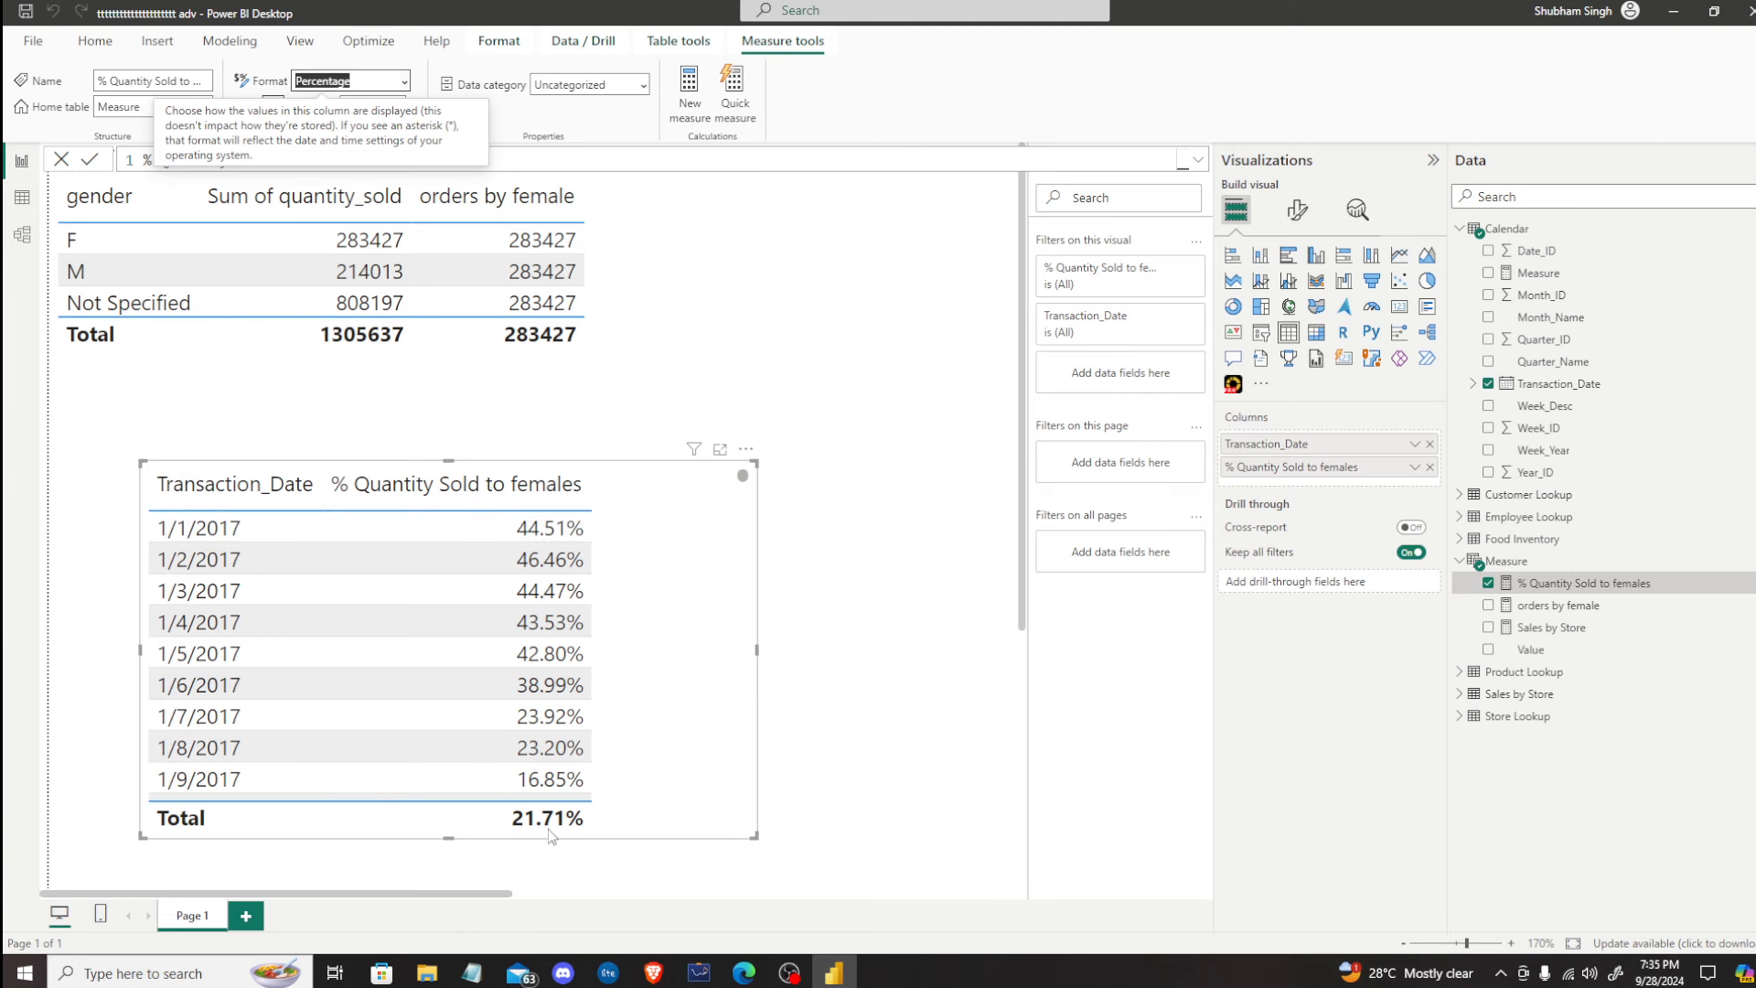
Step: Review the % Quantity Sold to females formula, examining the TotalFemaleOrders and QuantitySold variables and the full code through RETURN Ratio
{"action": "left_click", "coordinate": [1591, 582]}
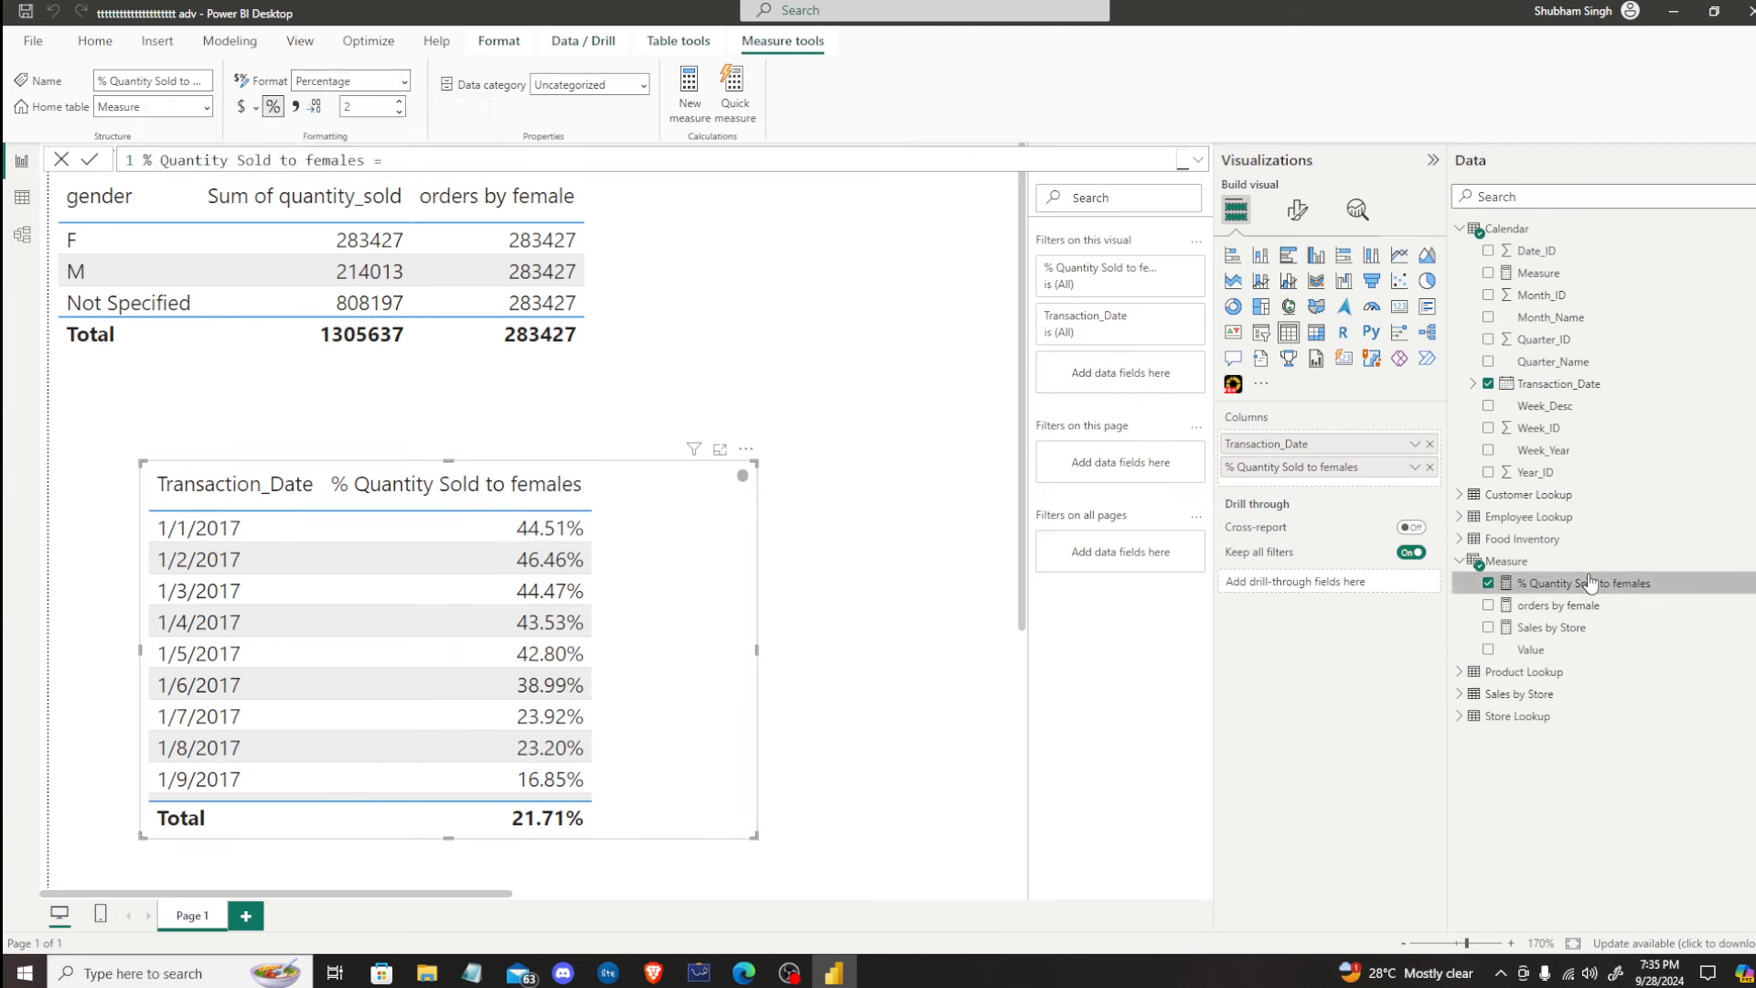
{"action": "left_click", "coordinate": [1194, 162]}
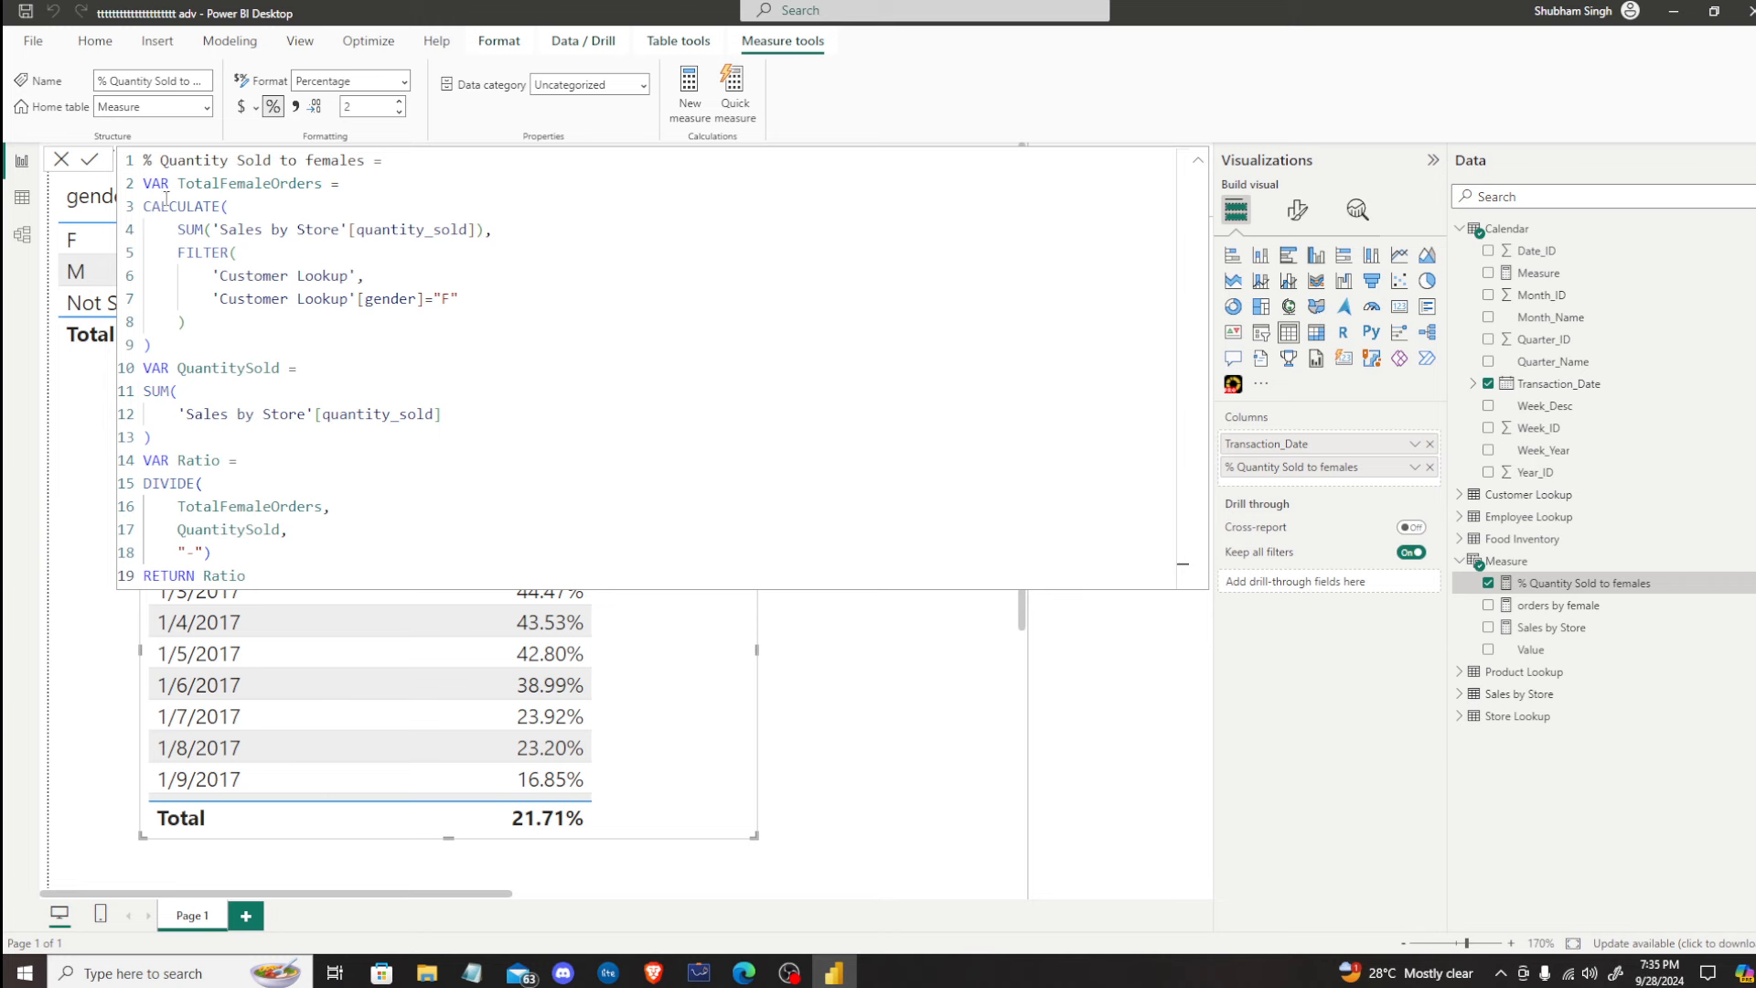
{"action": "left_click_drag", "start_coordinate": [187, 186], "coordinate": [340, 184]}
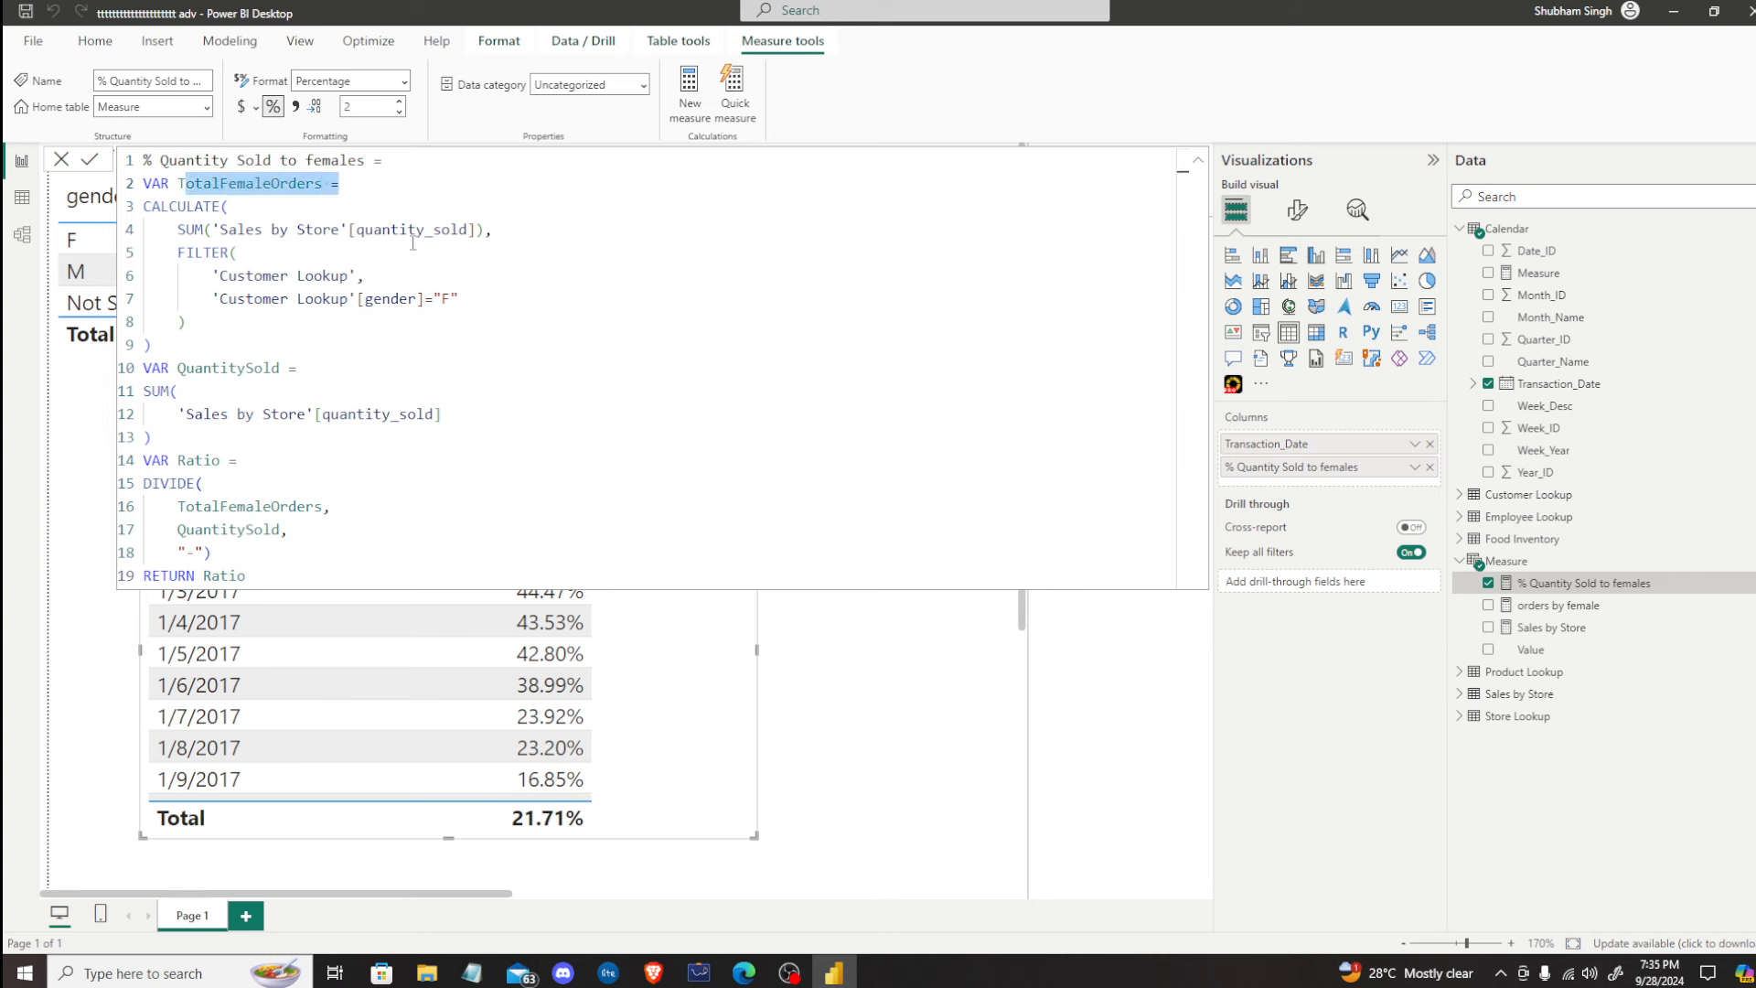
{"action": "left_click_drag", "start_coordinate": [460, 299], "coordinate": [143, 206]}
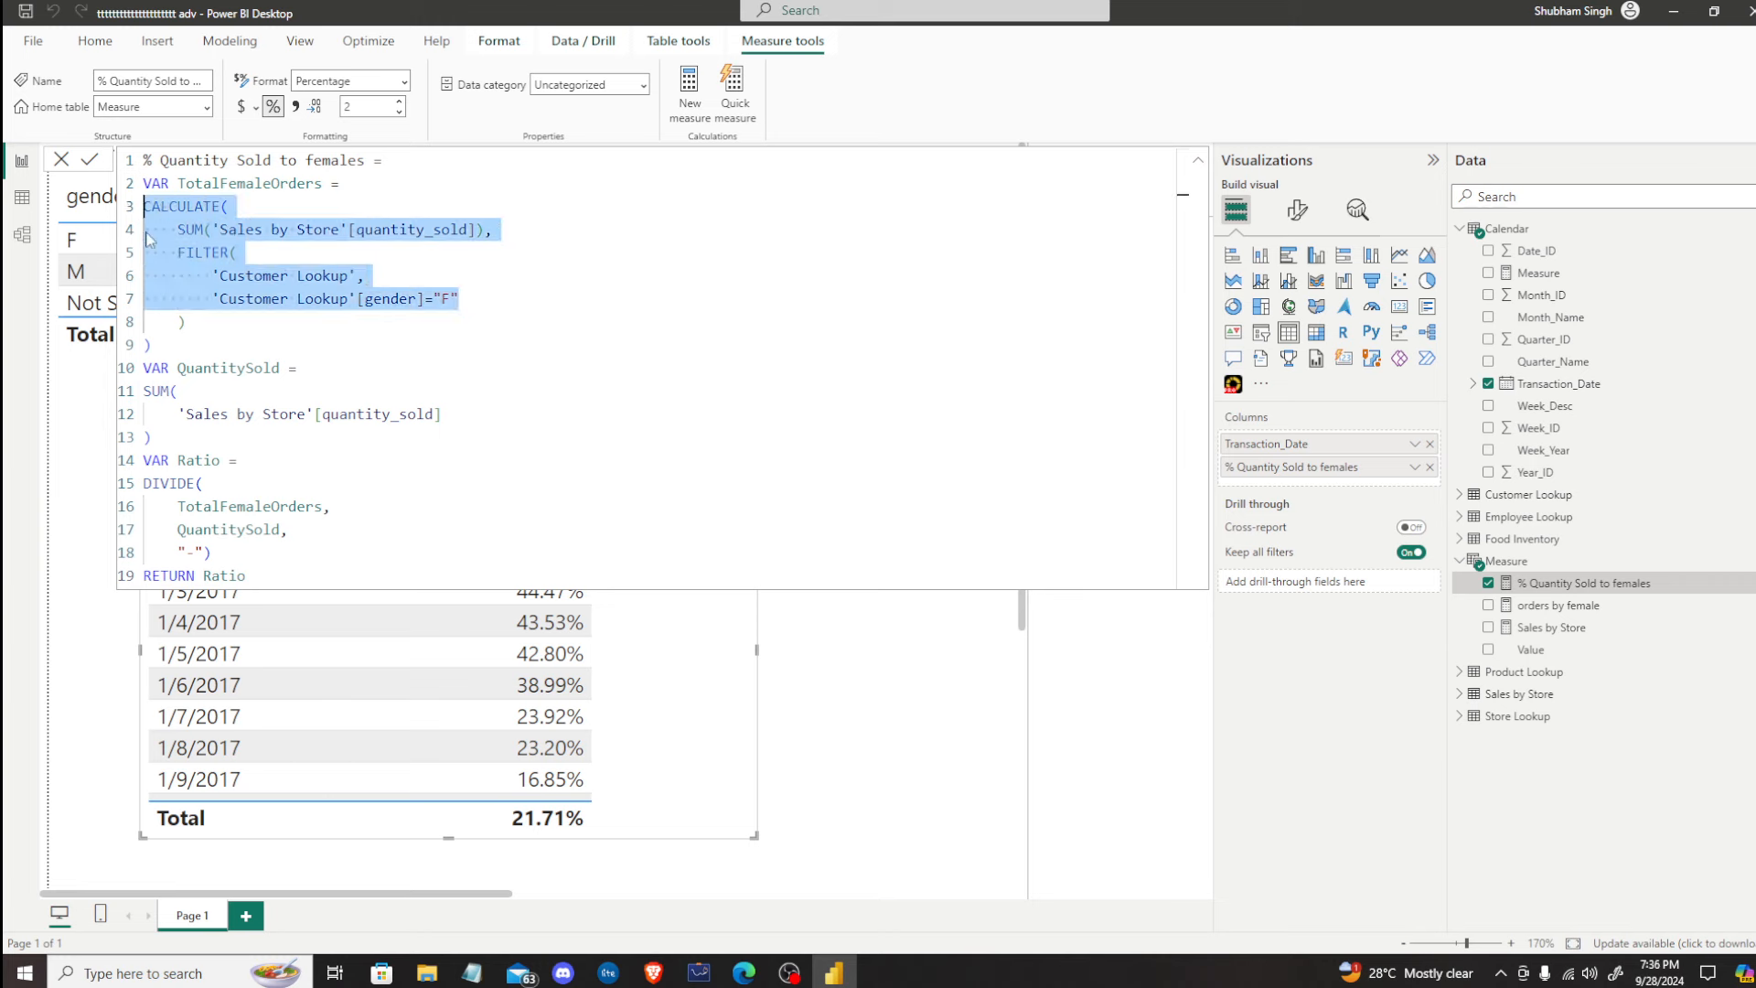
{"action": "left_click_drag", "start_coordinate": [186, 369], "coordinate": [152, 345]}
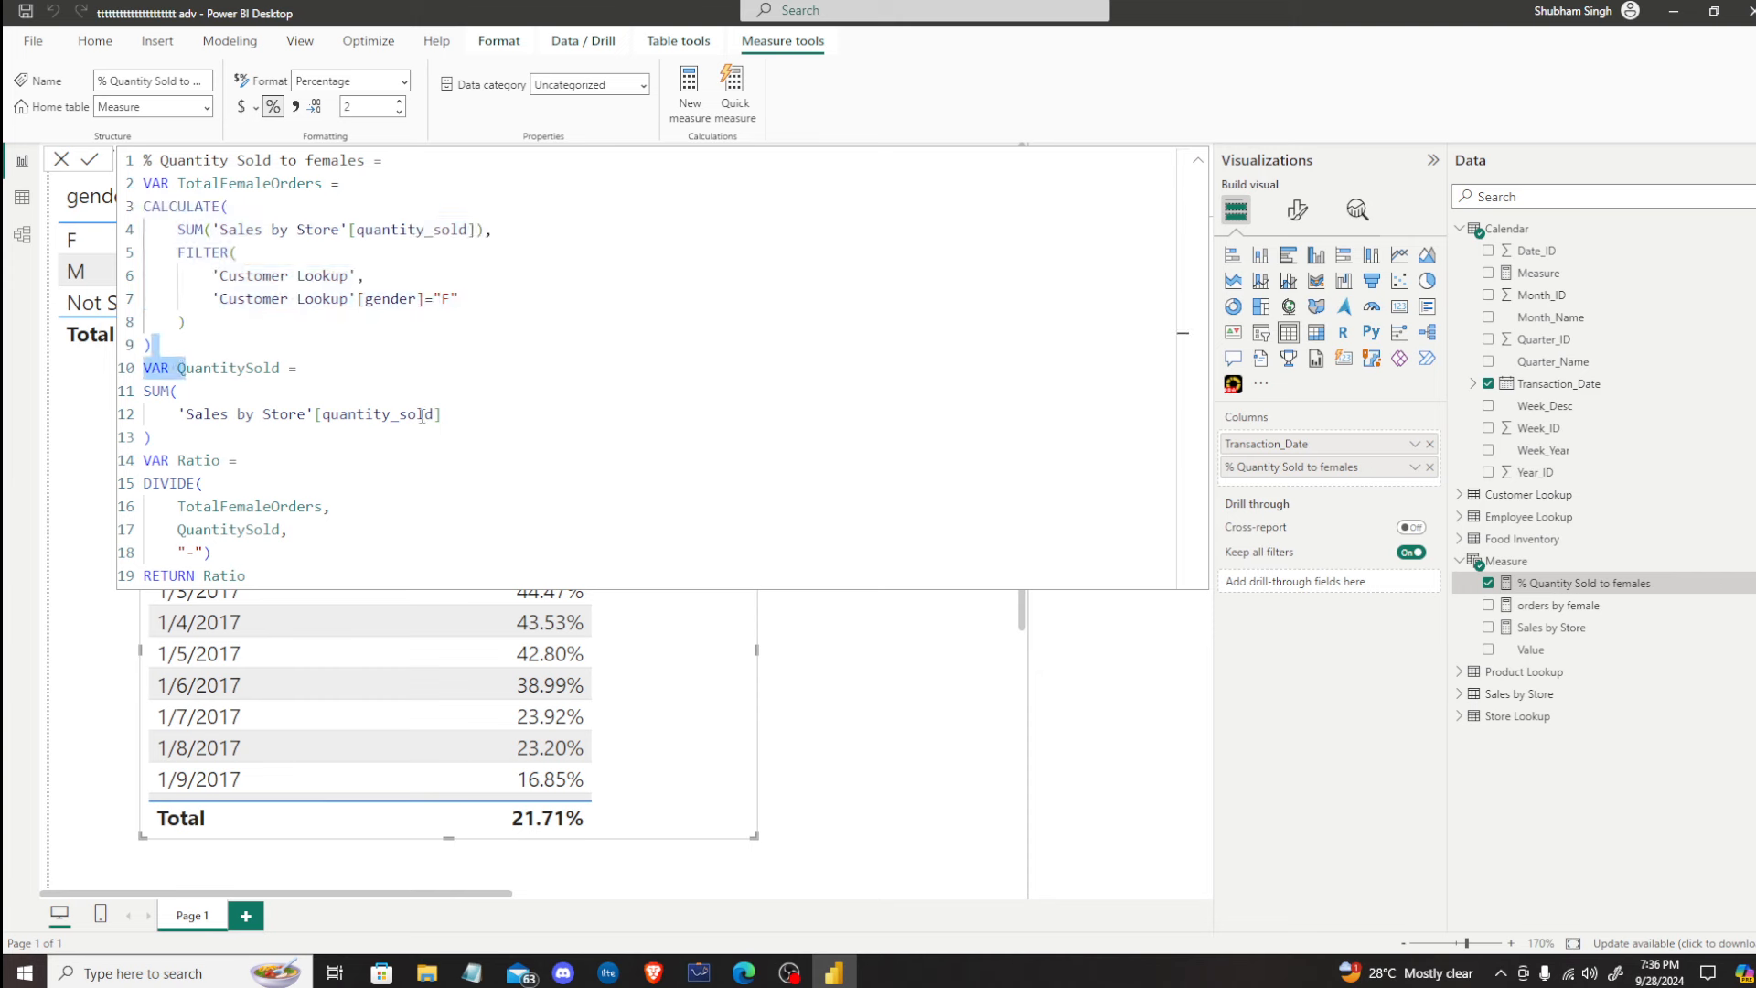
{"action": "left_click_drag", "start_coordinate": [441, 414], "coordinate": [178, 369]}
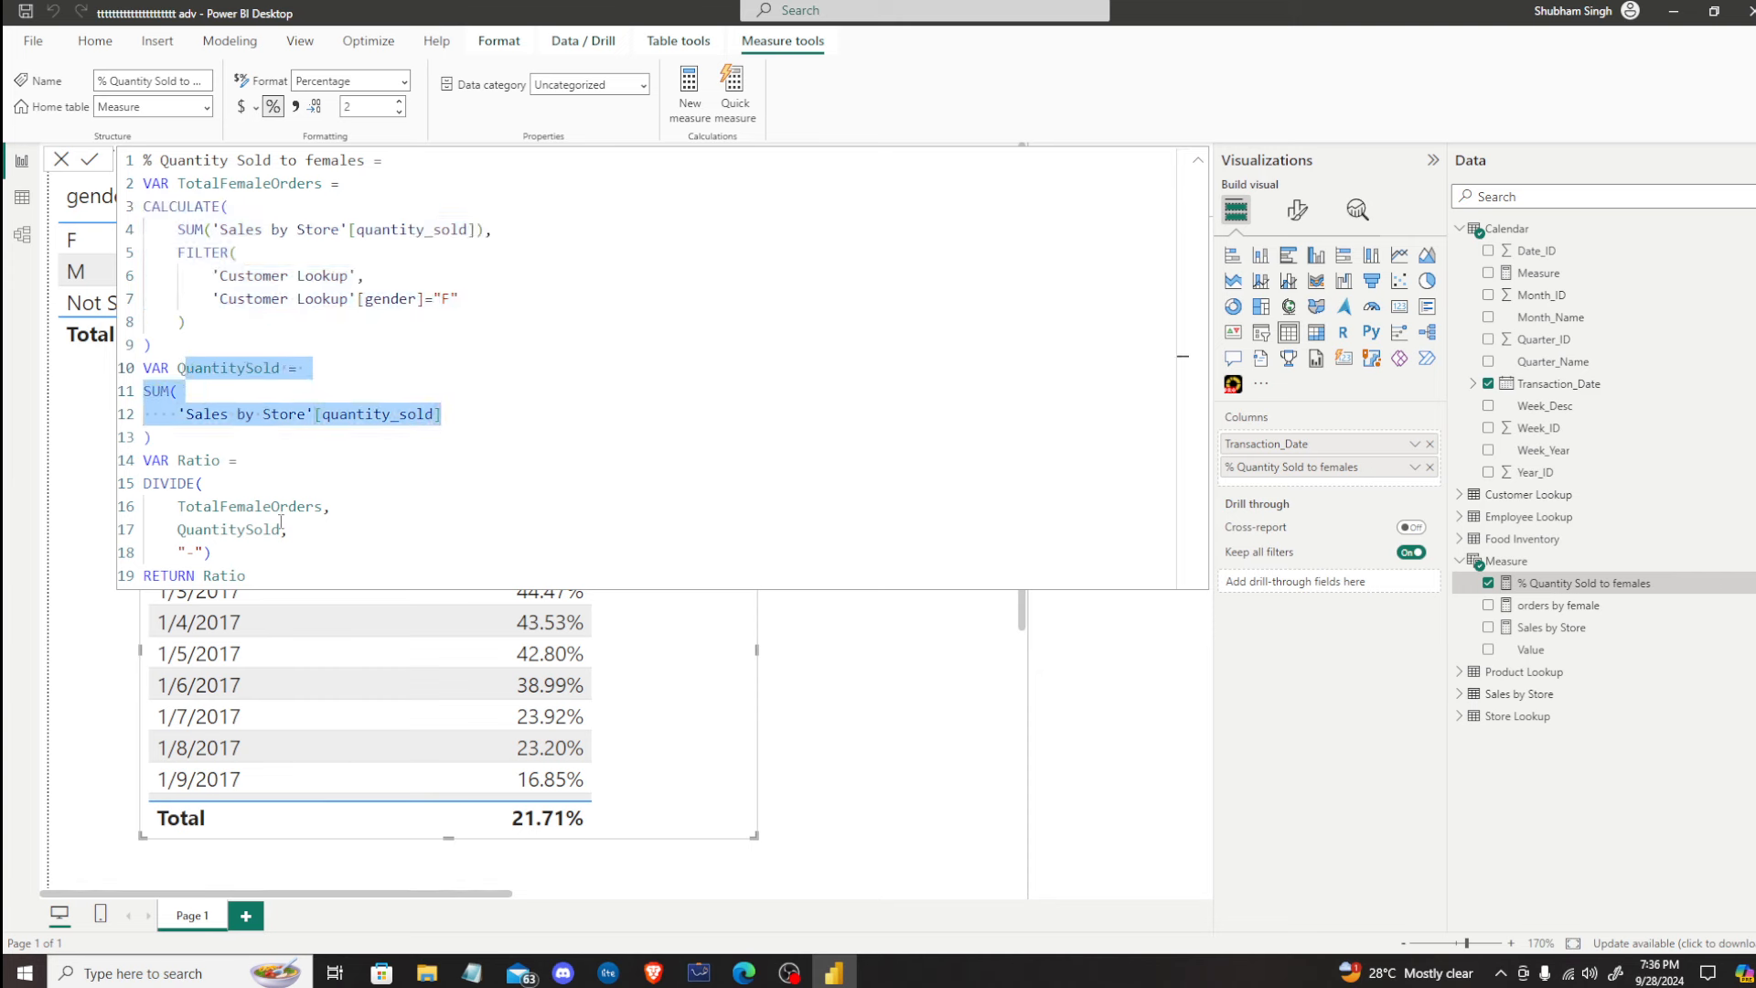
{"action": "left_click_drag", "start_coordinate": [267, 570], "coordinate": [139, 154]}
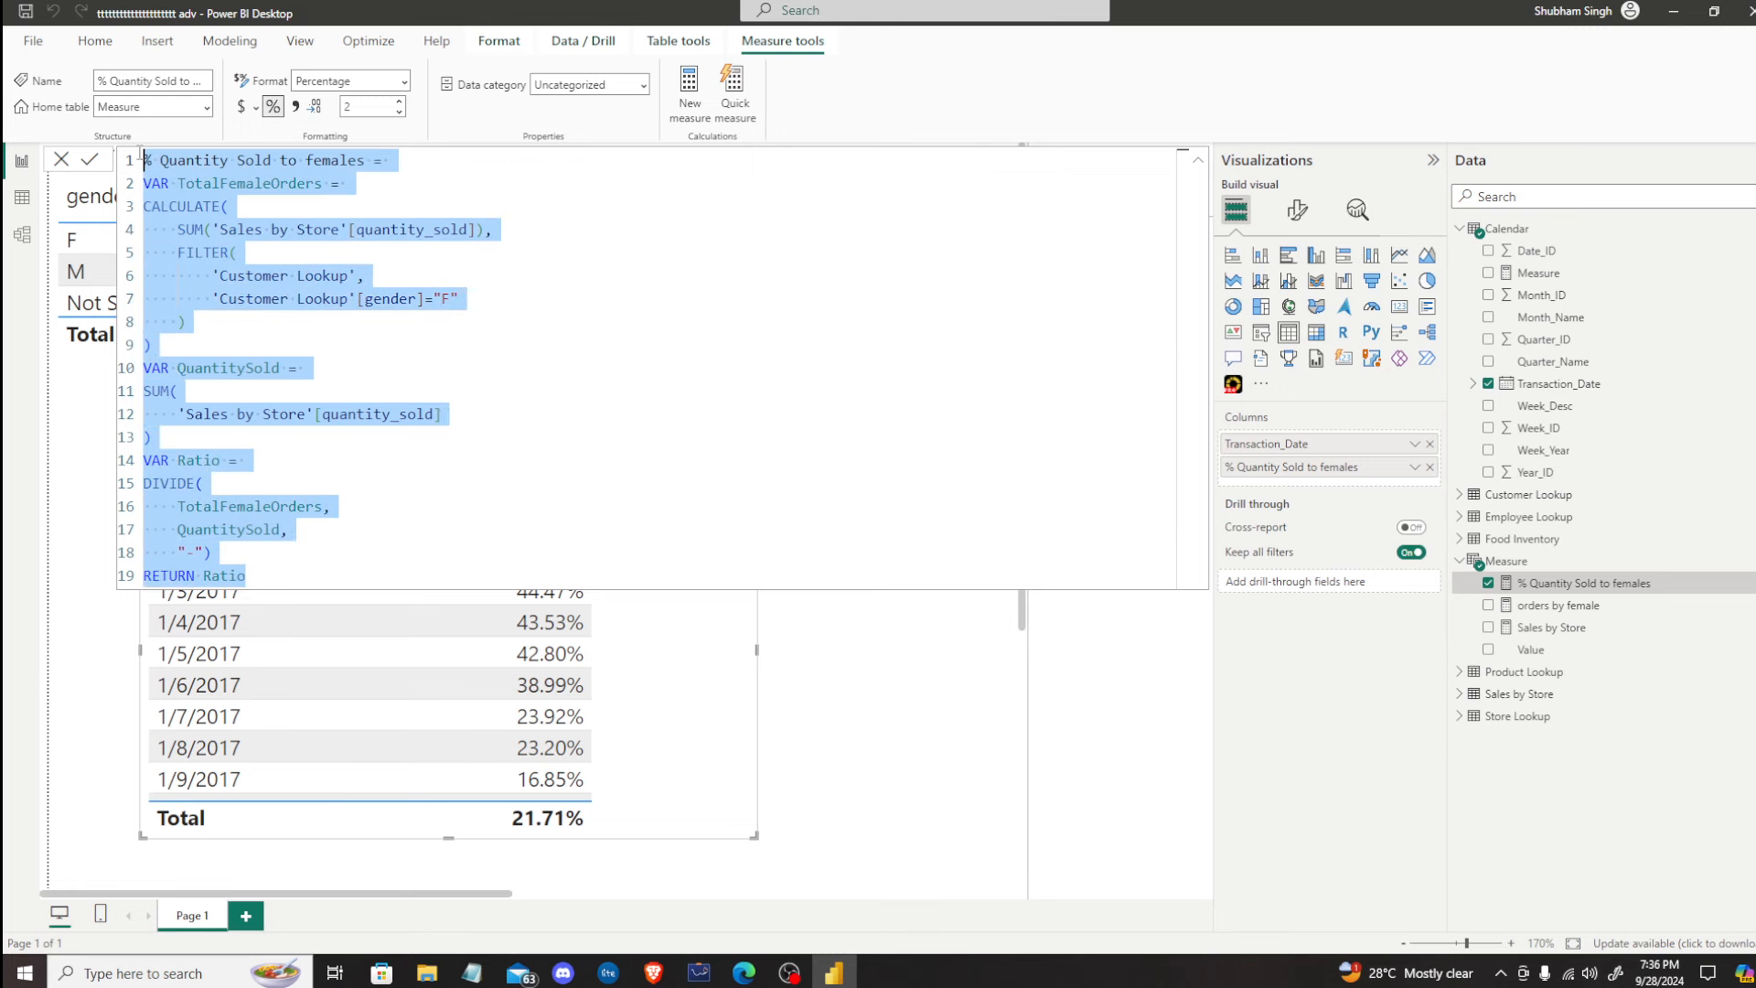
{"action": "left_click", "coordinate": [505, 376]}
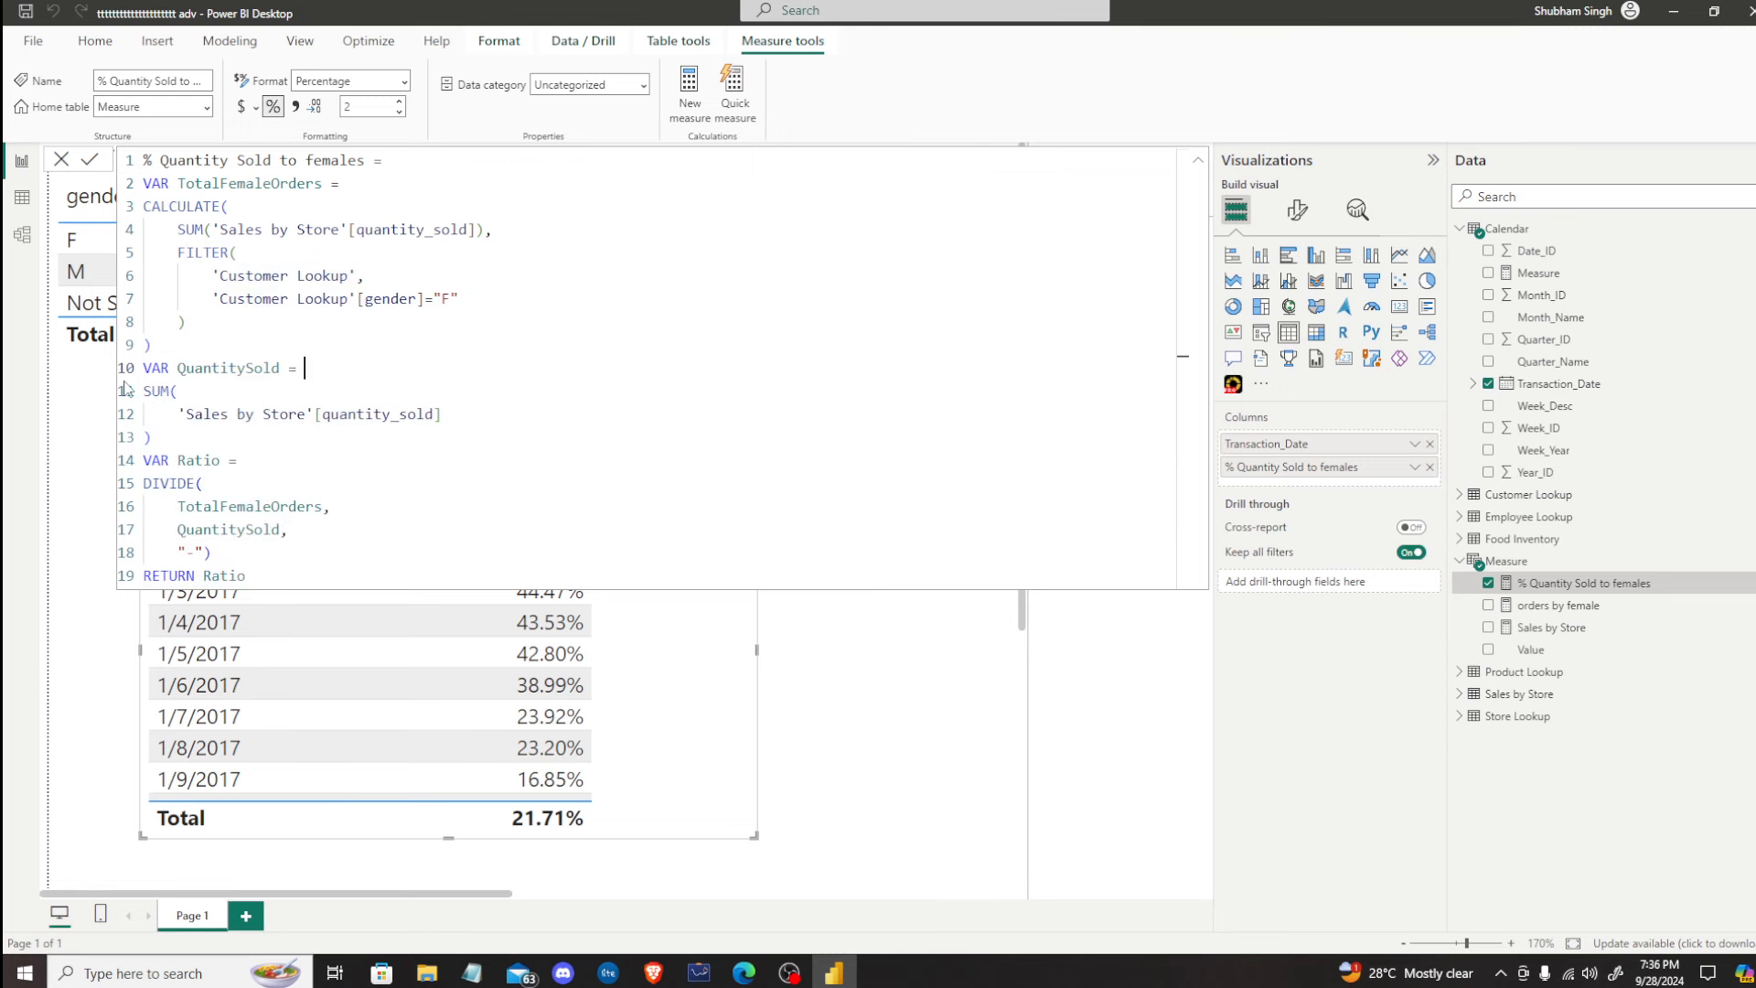
{"action": "double_click", "coordinate": [262, 183]}
{"action": "left_click_drag", "start_coordinate": [178, 370], "coordinate": [272, 375]}
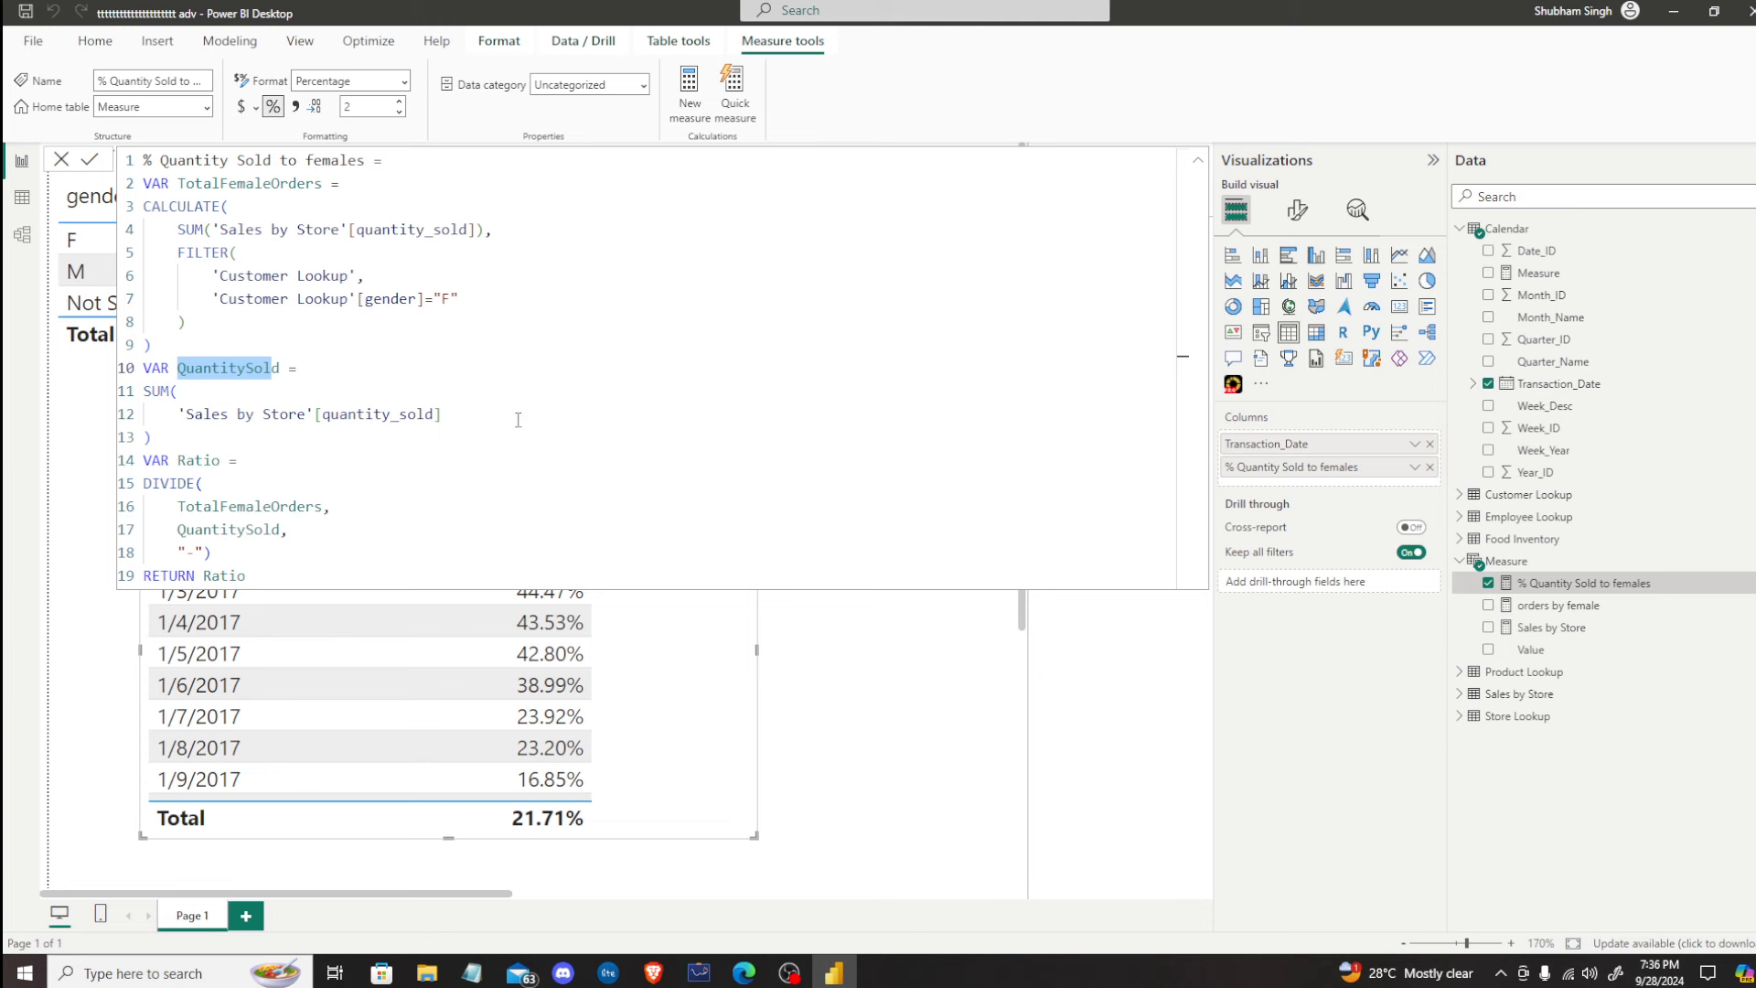
{"action": "left_click_drag", "start_coordinate": [302, 575], "coordinate": [107, 160]}
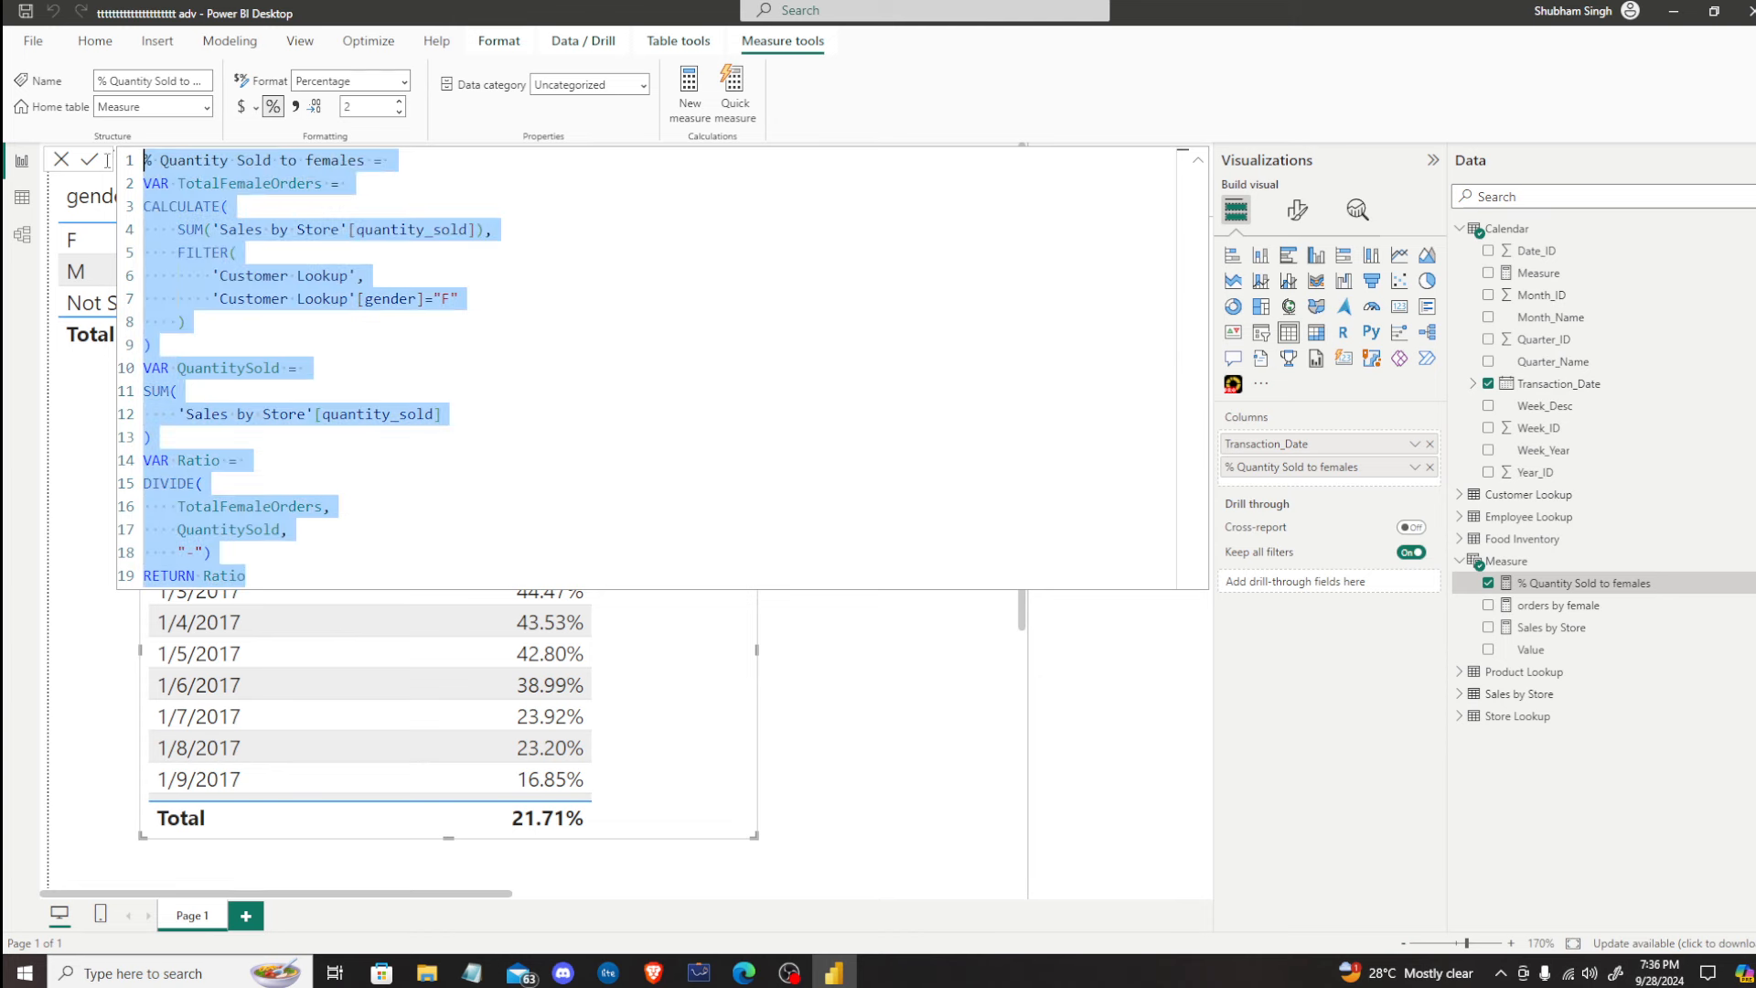
{"action": "left_click", "coordinate": [455, 341]}
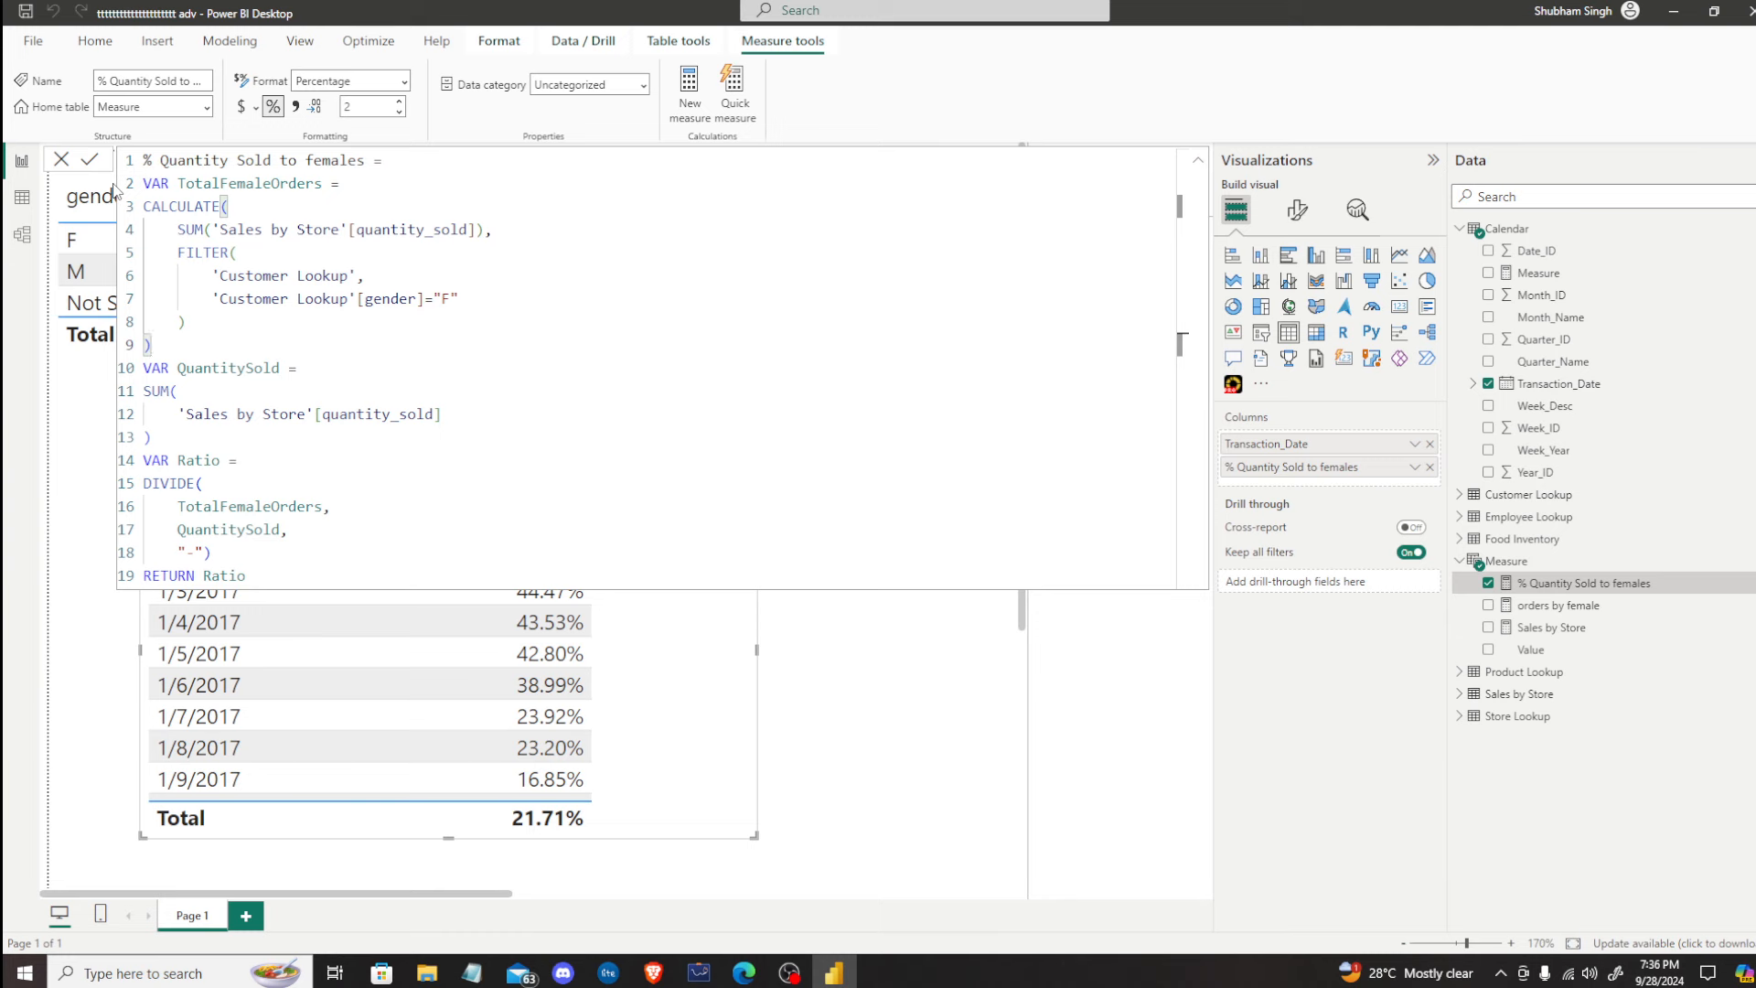
{"action": "left_click_drag", "start_coordinate": [294, 580], "coordinate": [107, 171]}
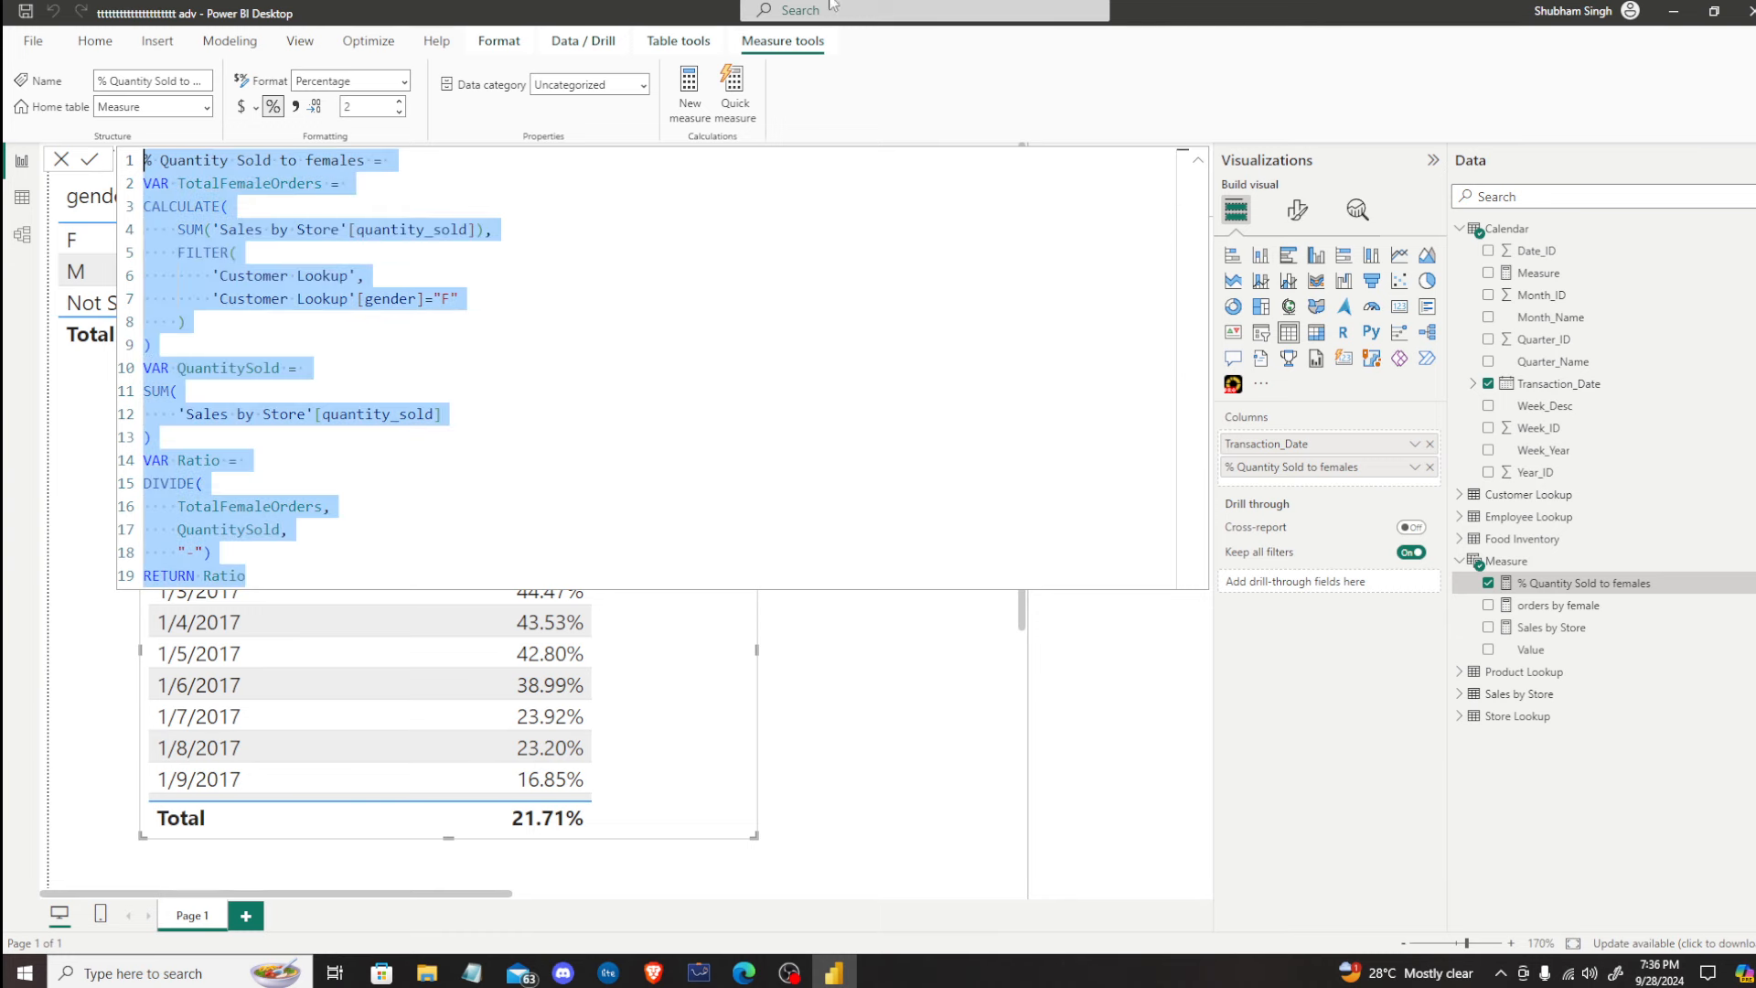
Step: Switch to the AdvancedDAXforBusinessIntelligence PDF in Edge, go back to page 43 and draw a freehand box around the TIPS & BEST PRACTICES title
{"action": "left_click", "coordinate": [1673, 11]}
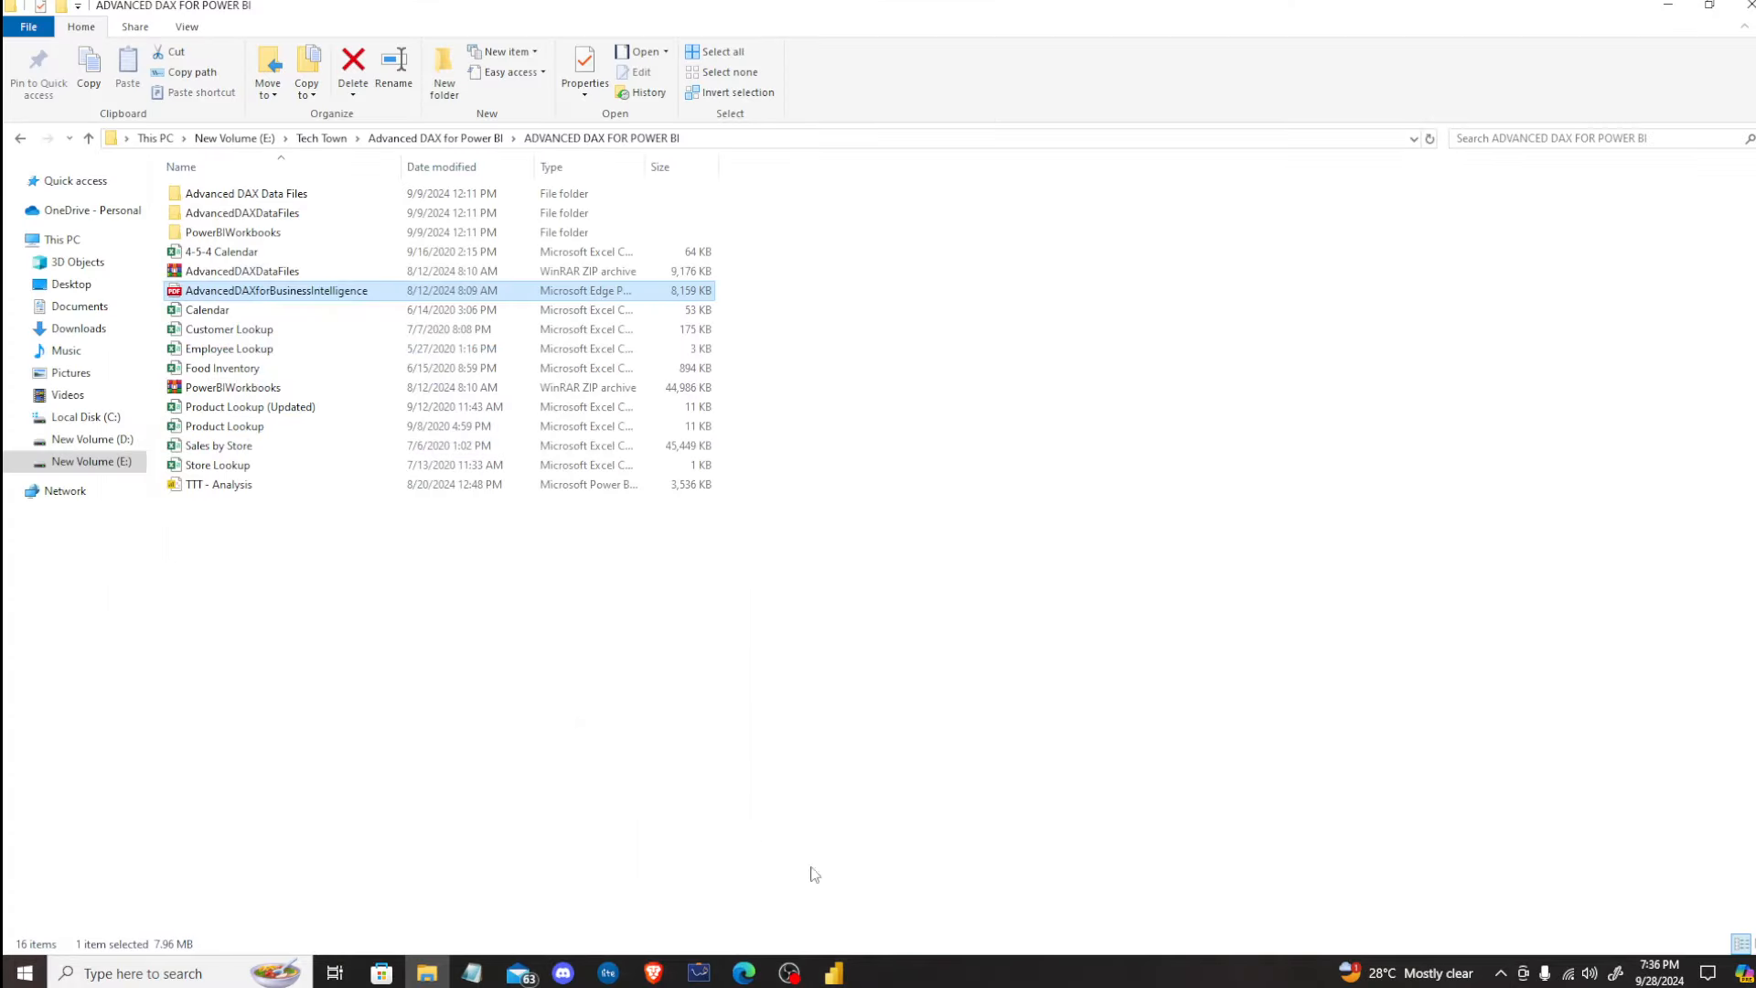
{"action": "left_click", "coordinate": [744, 972]}
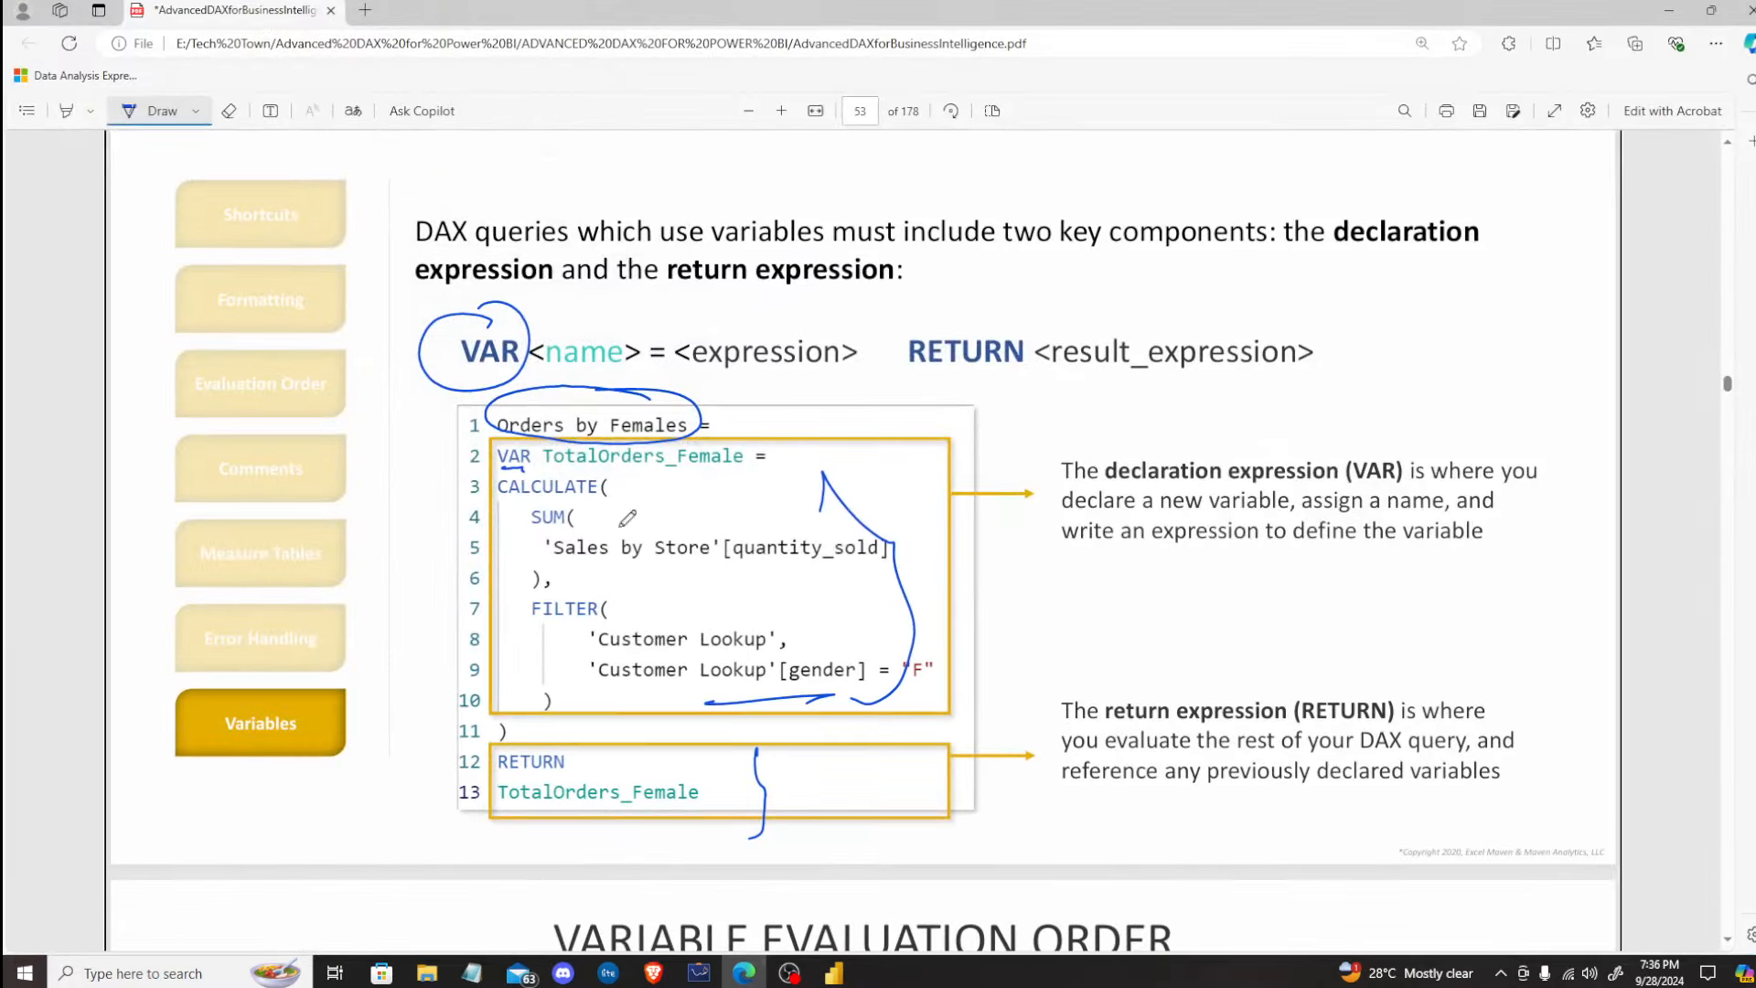
{"action": "scroll", "coordinate": [627, 518], "scroll_direction": "up", "scroll_amount": 20}
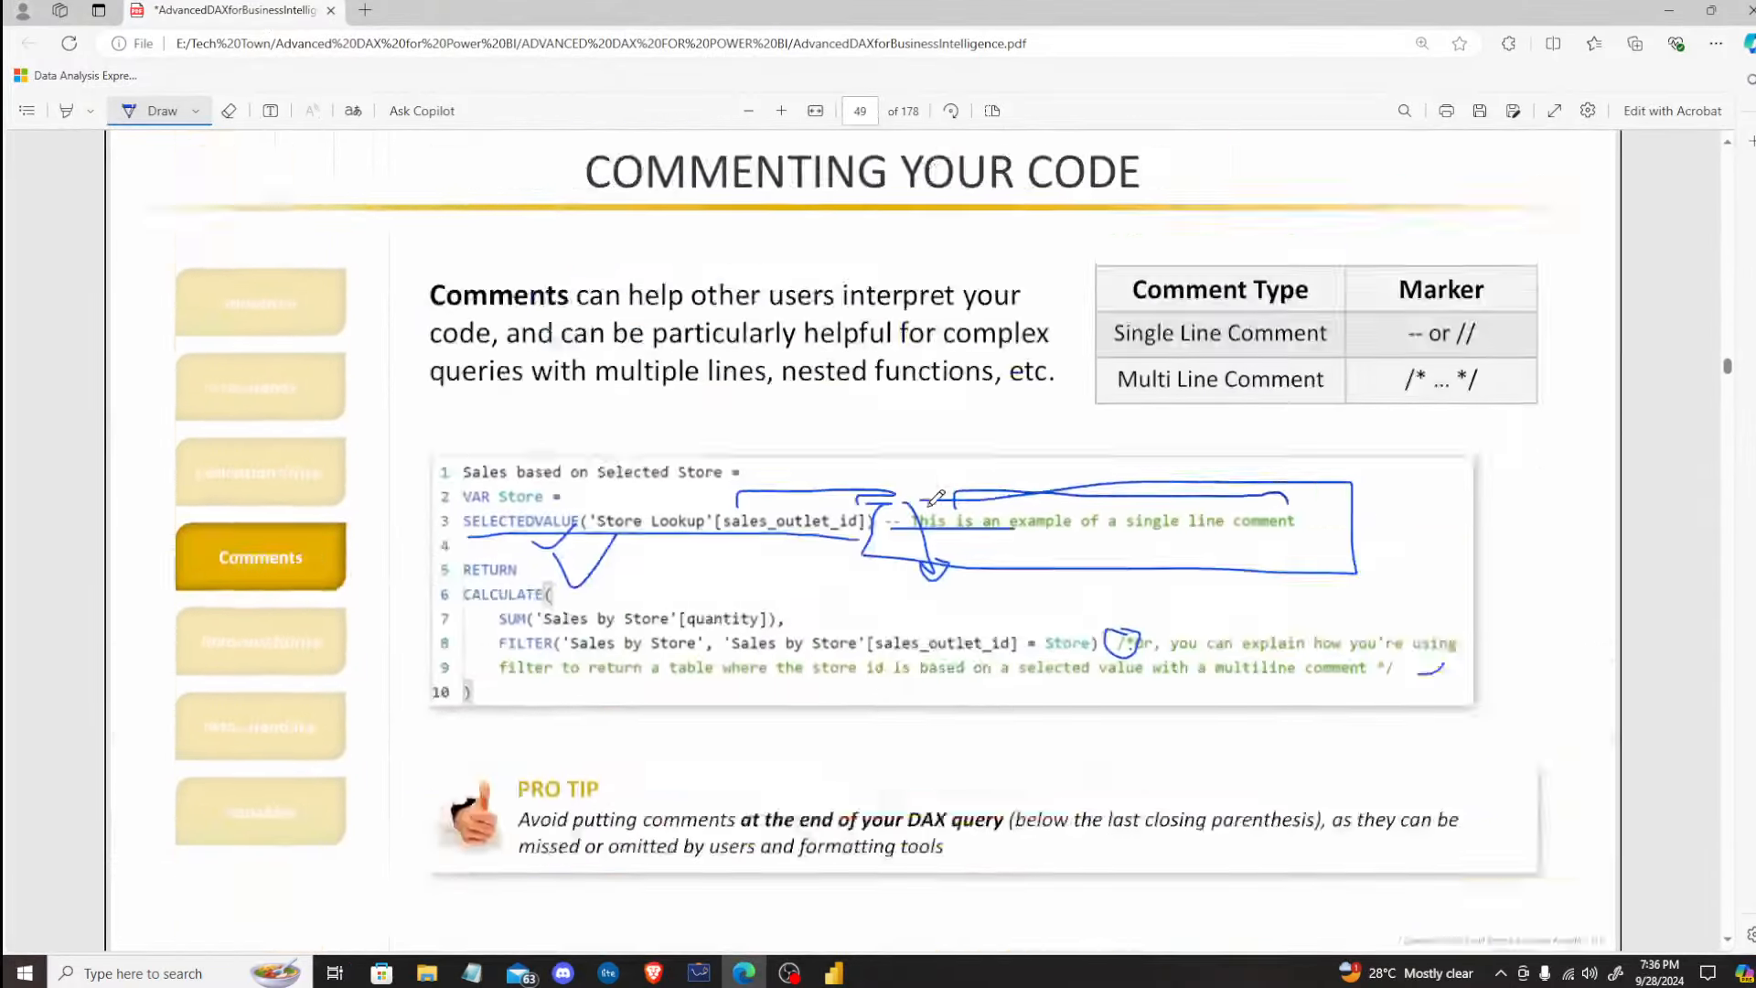
{"action": "scroll", "coordinate": [935, 497], "scroll_direction": "up", "scroll_amount": 20}
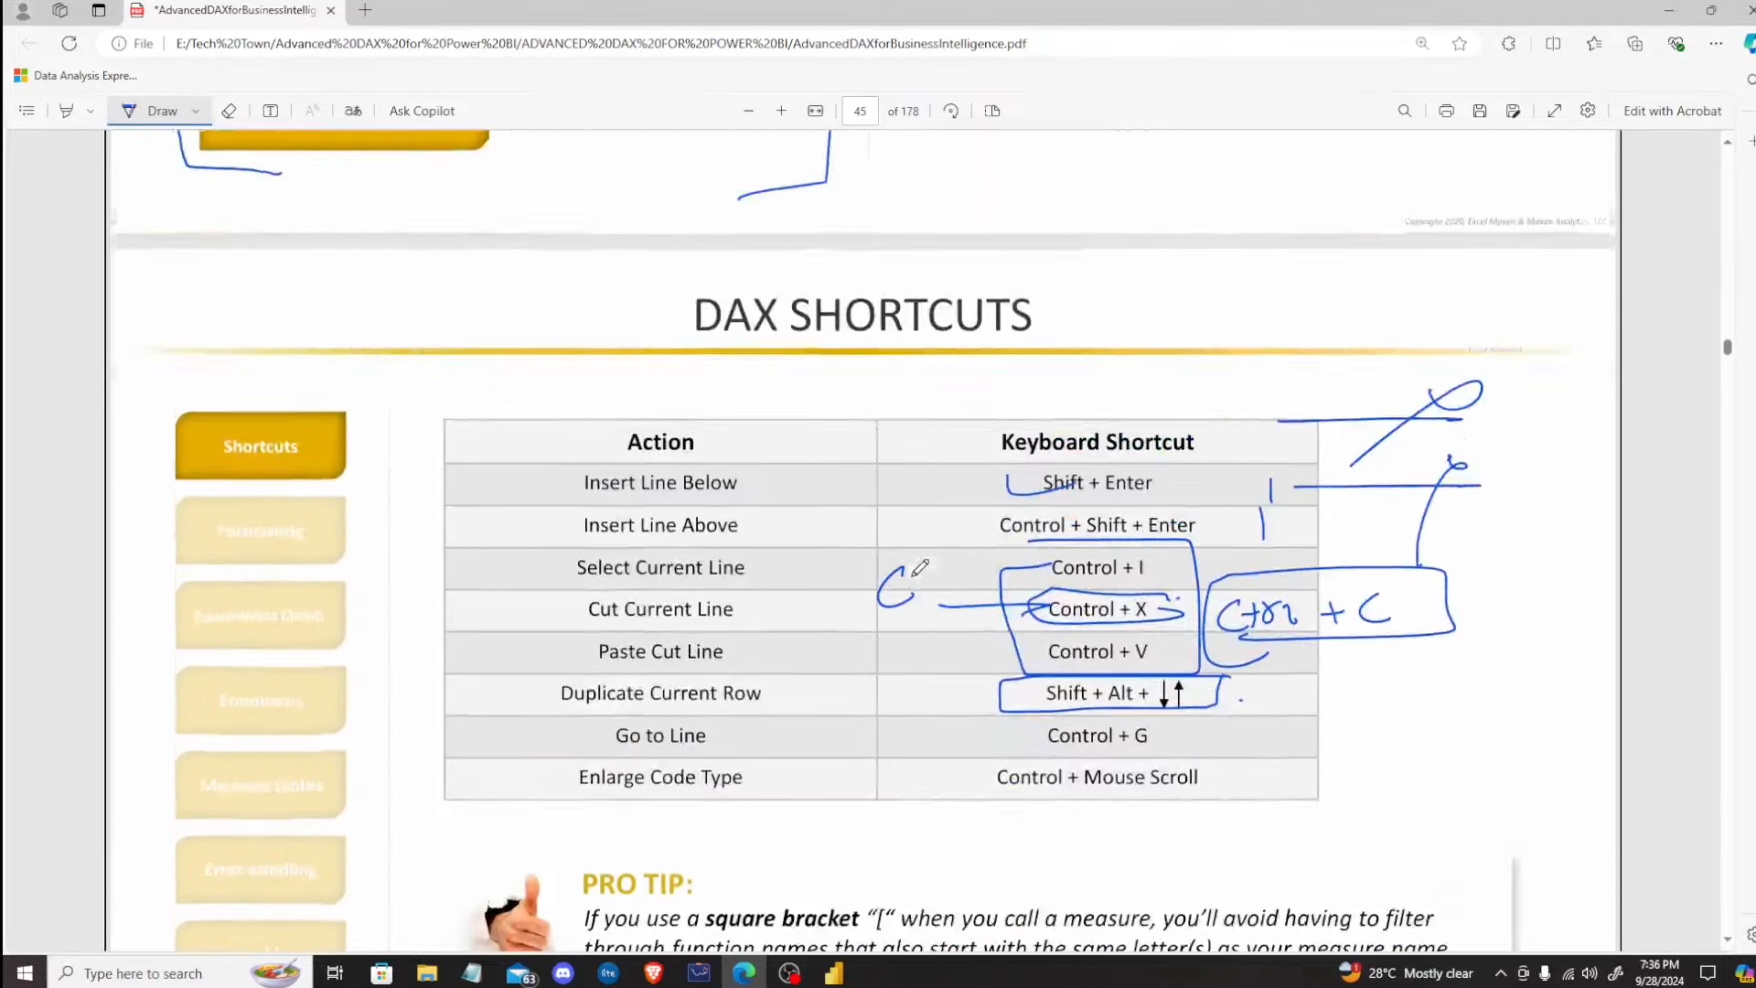
{"action": "scroll", "coordinate": [919, 569], "scroll_direction": "up", "scroll_amount": 15}
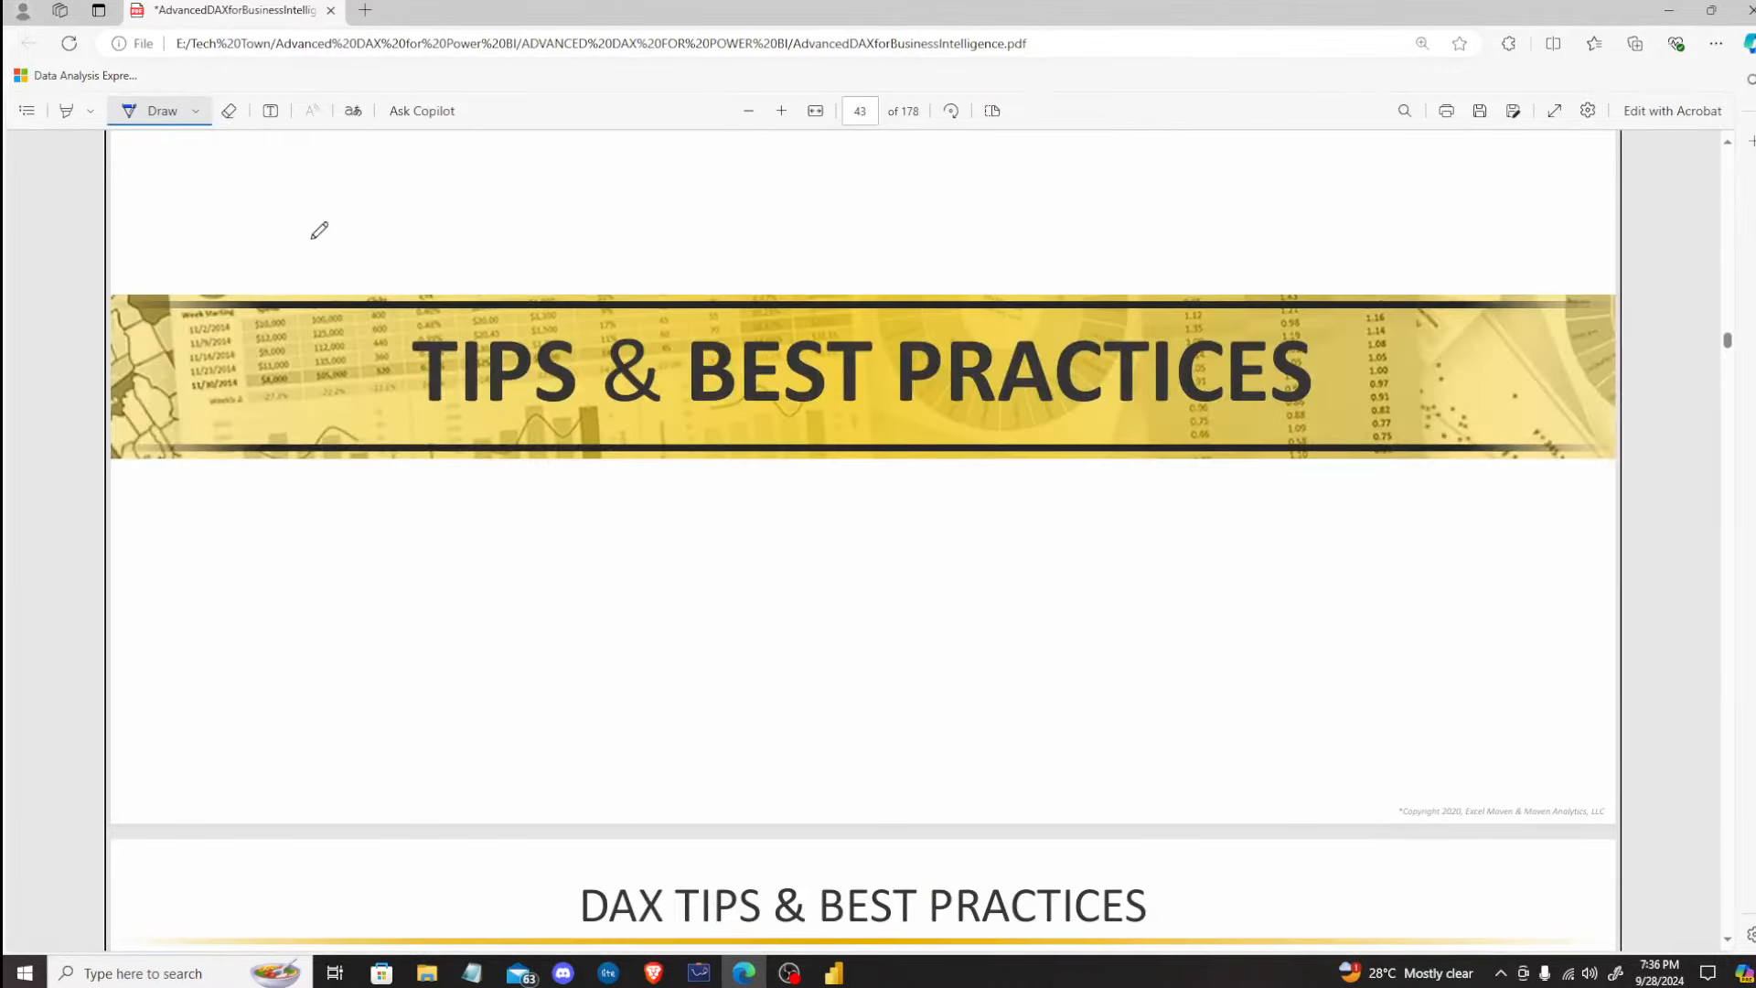
{"action": "mouse_move", "coordinate": [396, 234]}
{"action": "left_mouse_down"}
{"action": "mouse_move", "coordinate": [240, 256]}
{"action": "mouse_move", "coordinate": [240, 503]}
{"action": "mouse_move", "coordinate": [1656, 375]}
{"action": "mouse_move", "coordinate": [396, 235]}
{"action": "mouse_move", "coordinate": [1139, 231]}
{"action": "mouse_move", "coordinate": [1455, 347]}
{"action": "mouse_move", "coordinate": [1485, 487]}
{"action": "left_mouse_up"}
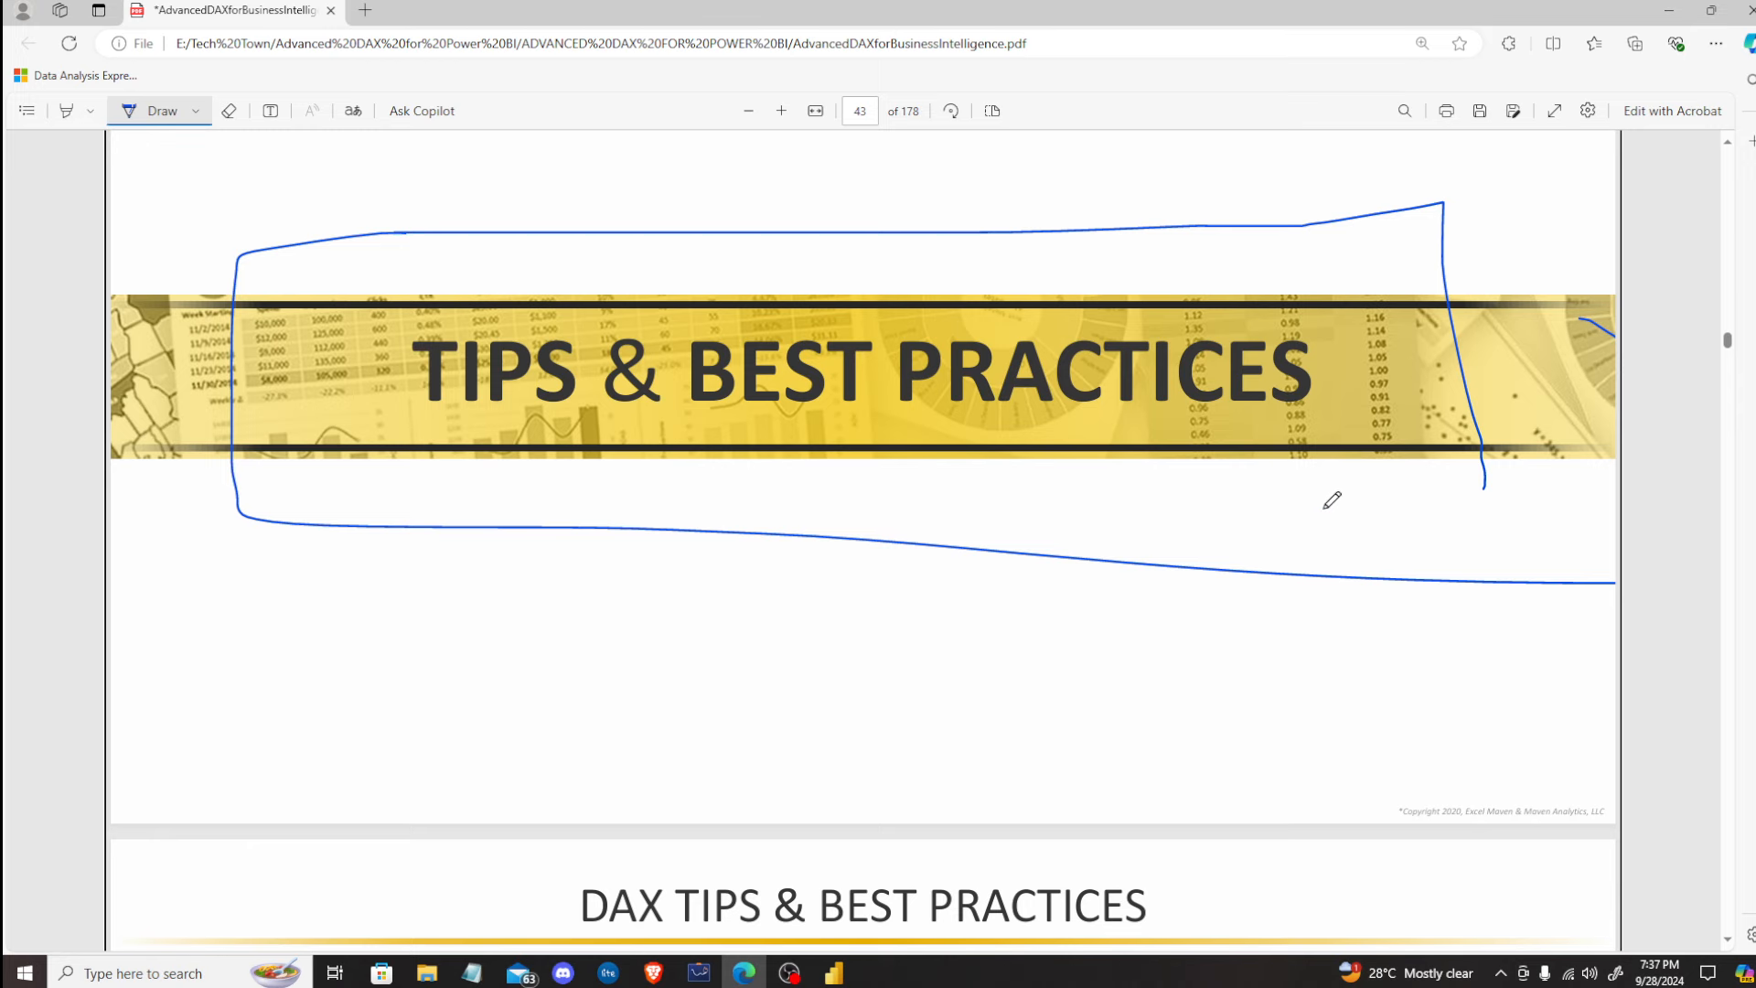
Step: Skim the PDF's DAX Tips & Best Practices section, from shortcuts and formatting through variable evaluation order, up to the SCALAR FUNCTIONS title on page 56
{"action": "scroll", "coordinate": [1325, 498], "scroll_direction": "down", "scroll_amount": 5}
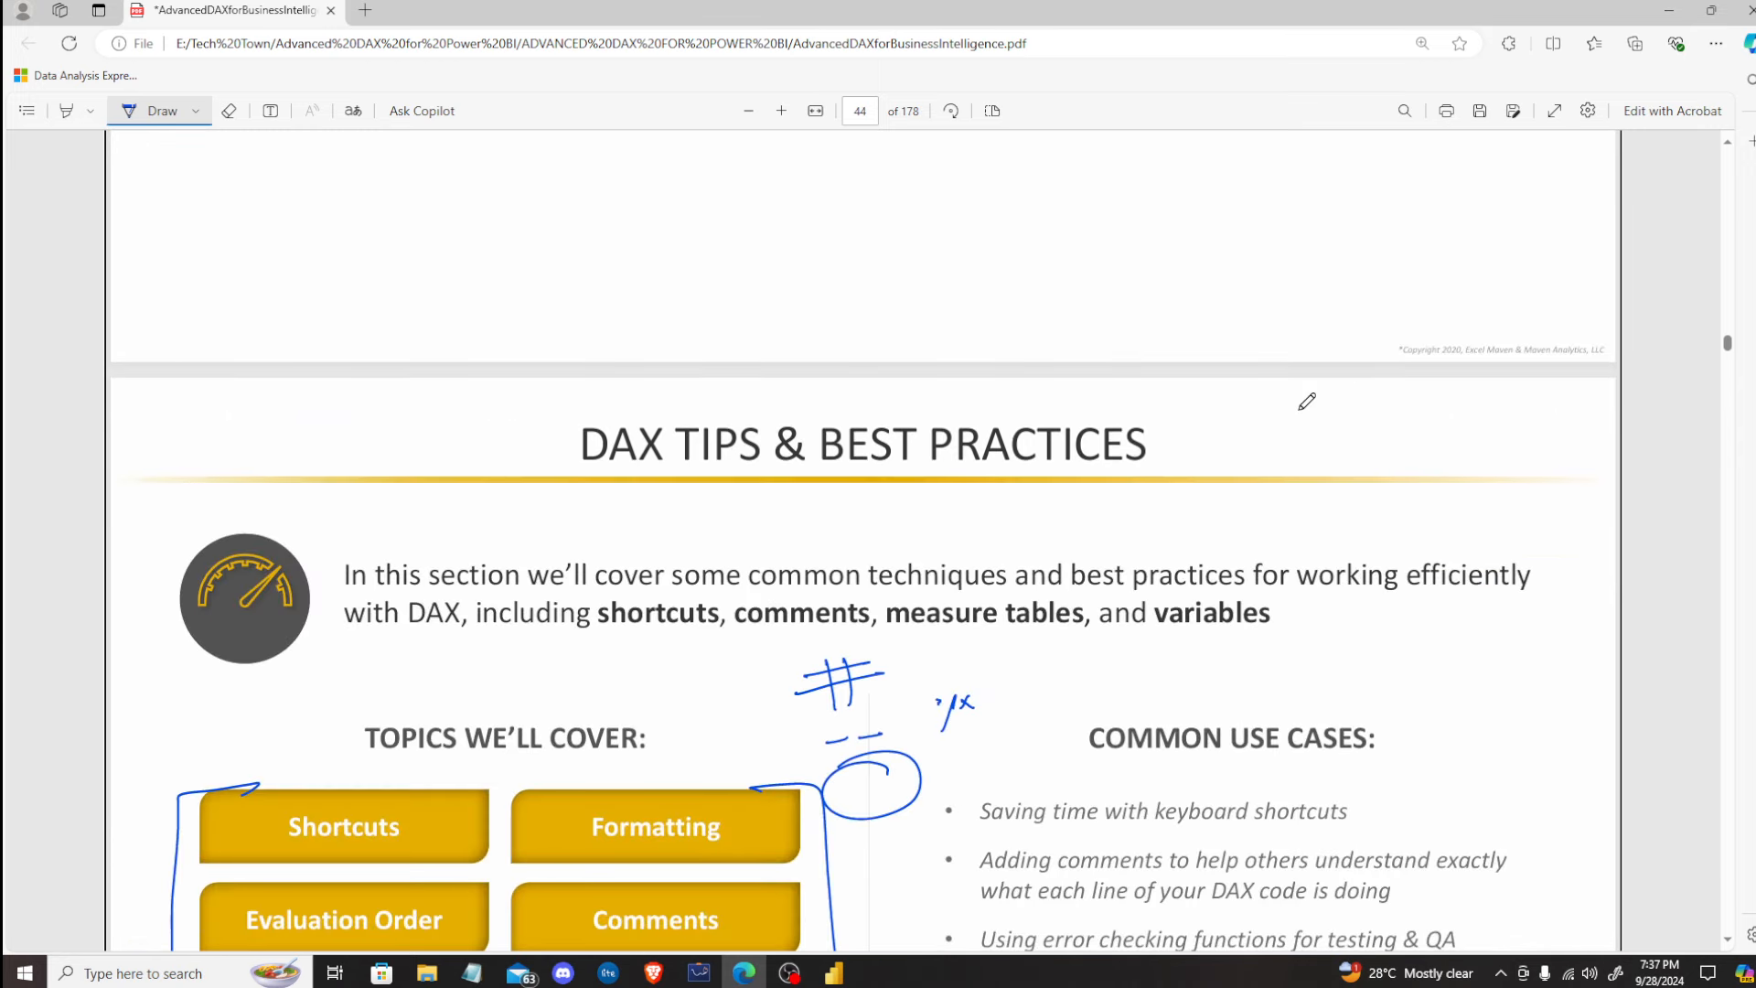
{"action": "scroll", "coordinate": [1088, 494], "scroll_direction": "down", "scroll_amount": 2}
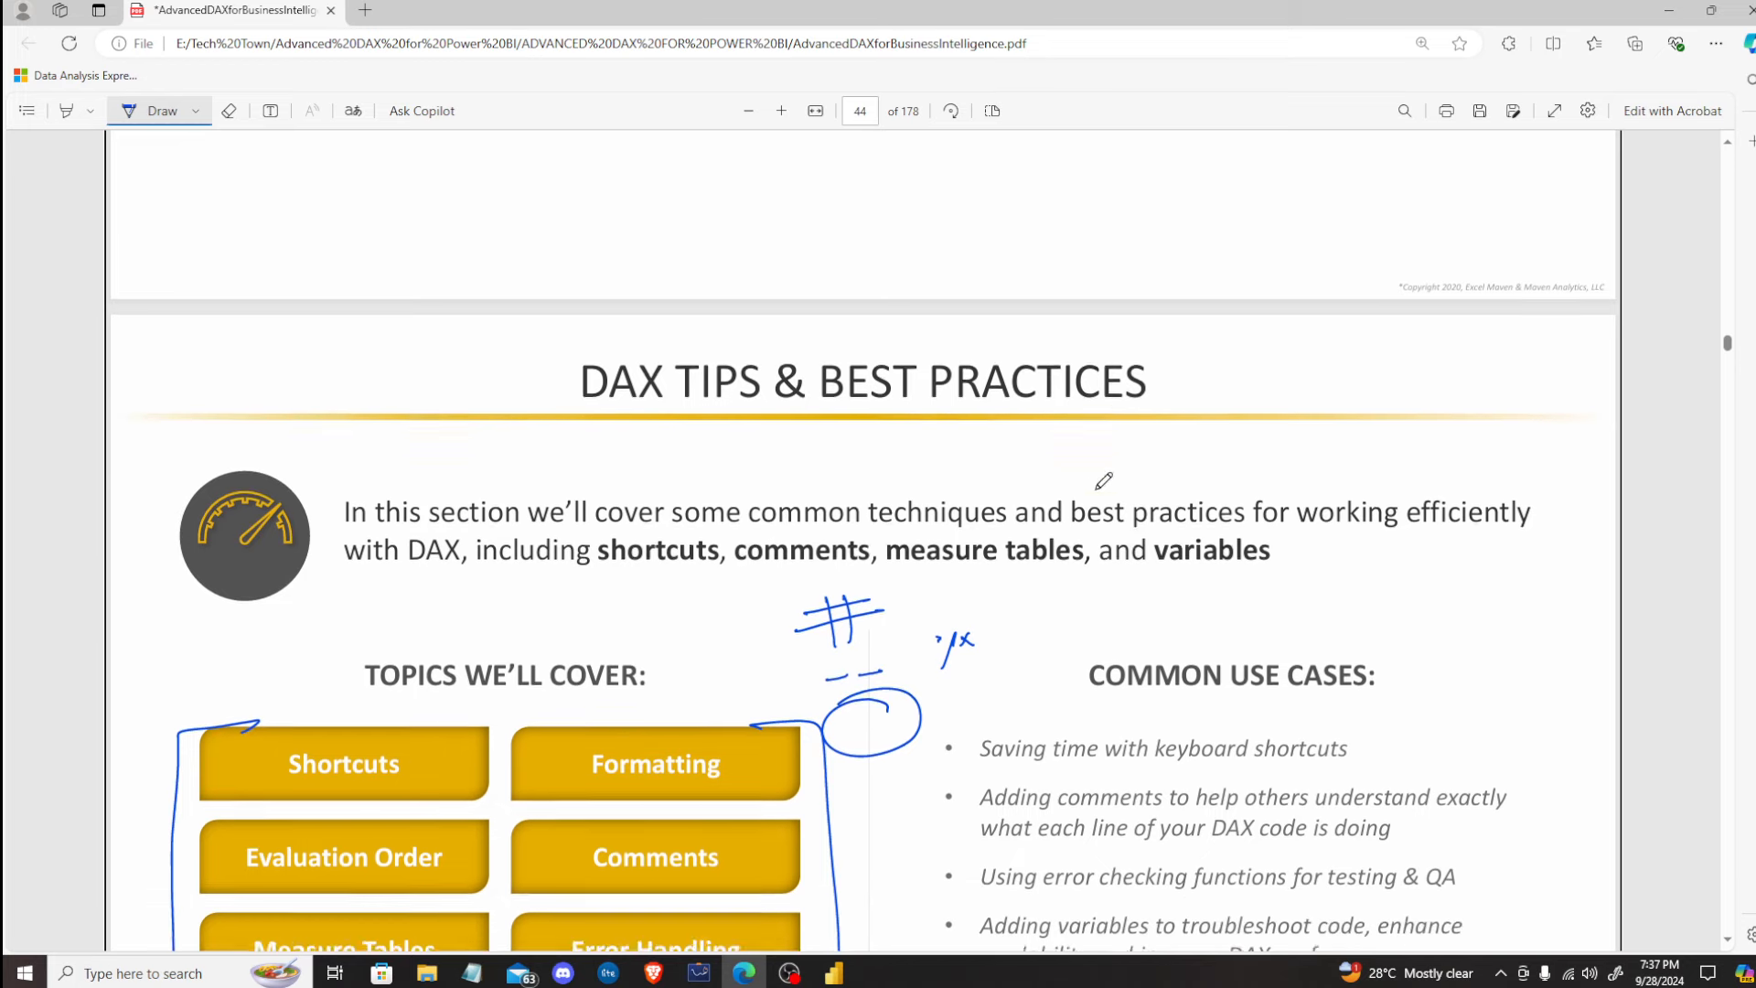
{"action": "scroll", "coordinate": [1195, 389], "scroll_direction": "down", "scroll_amount": 10}
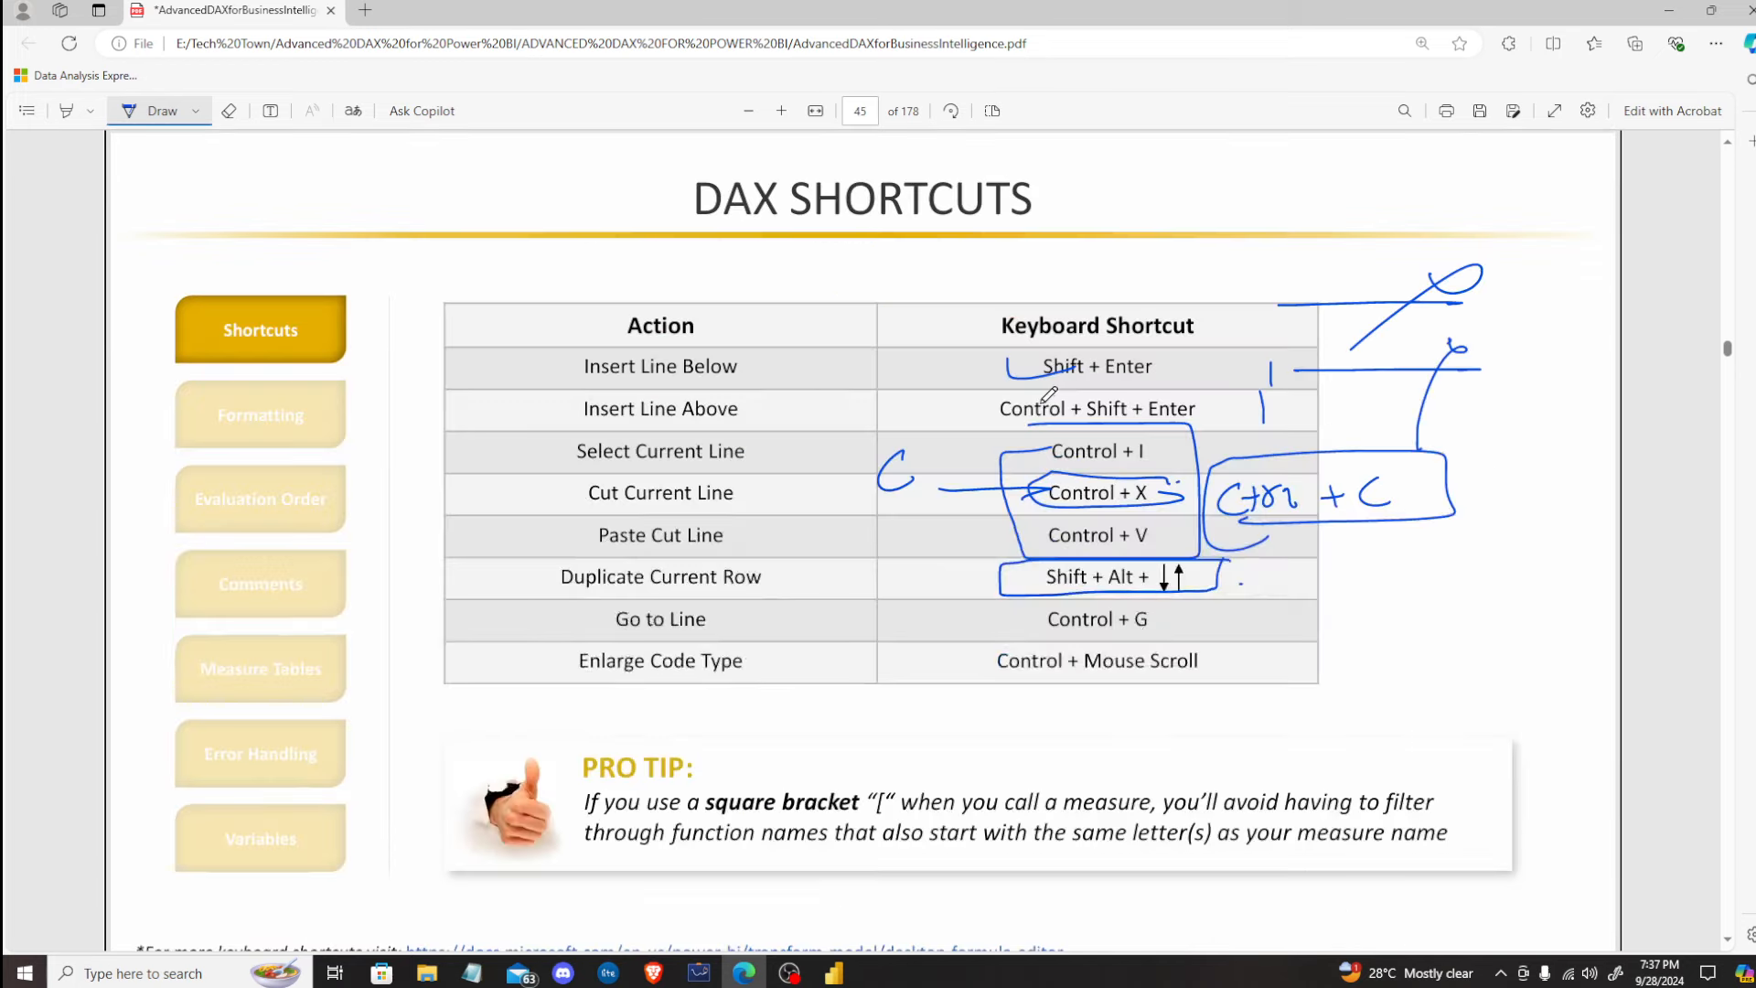
{"action": "scroll", "coordinate": [1047, 400], "scroll_direction": "down", "scroll_amount": 20}
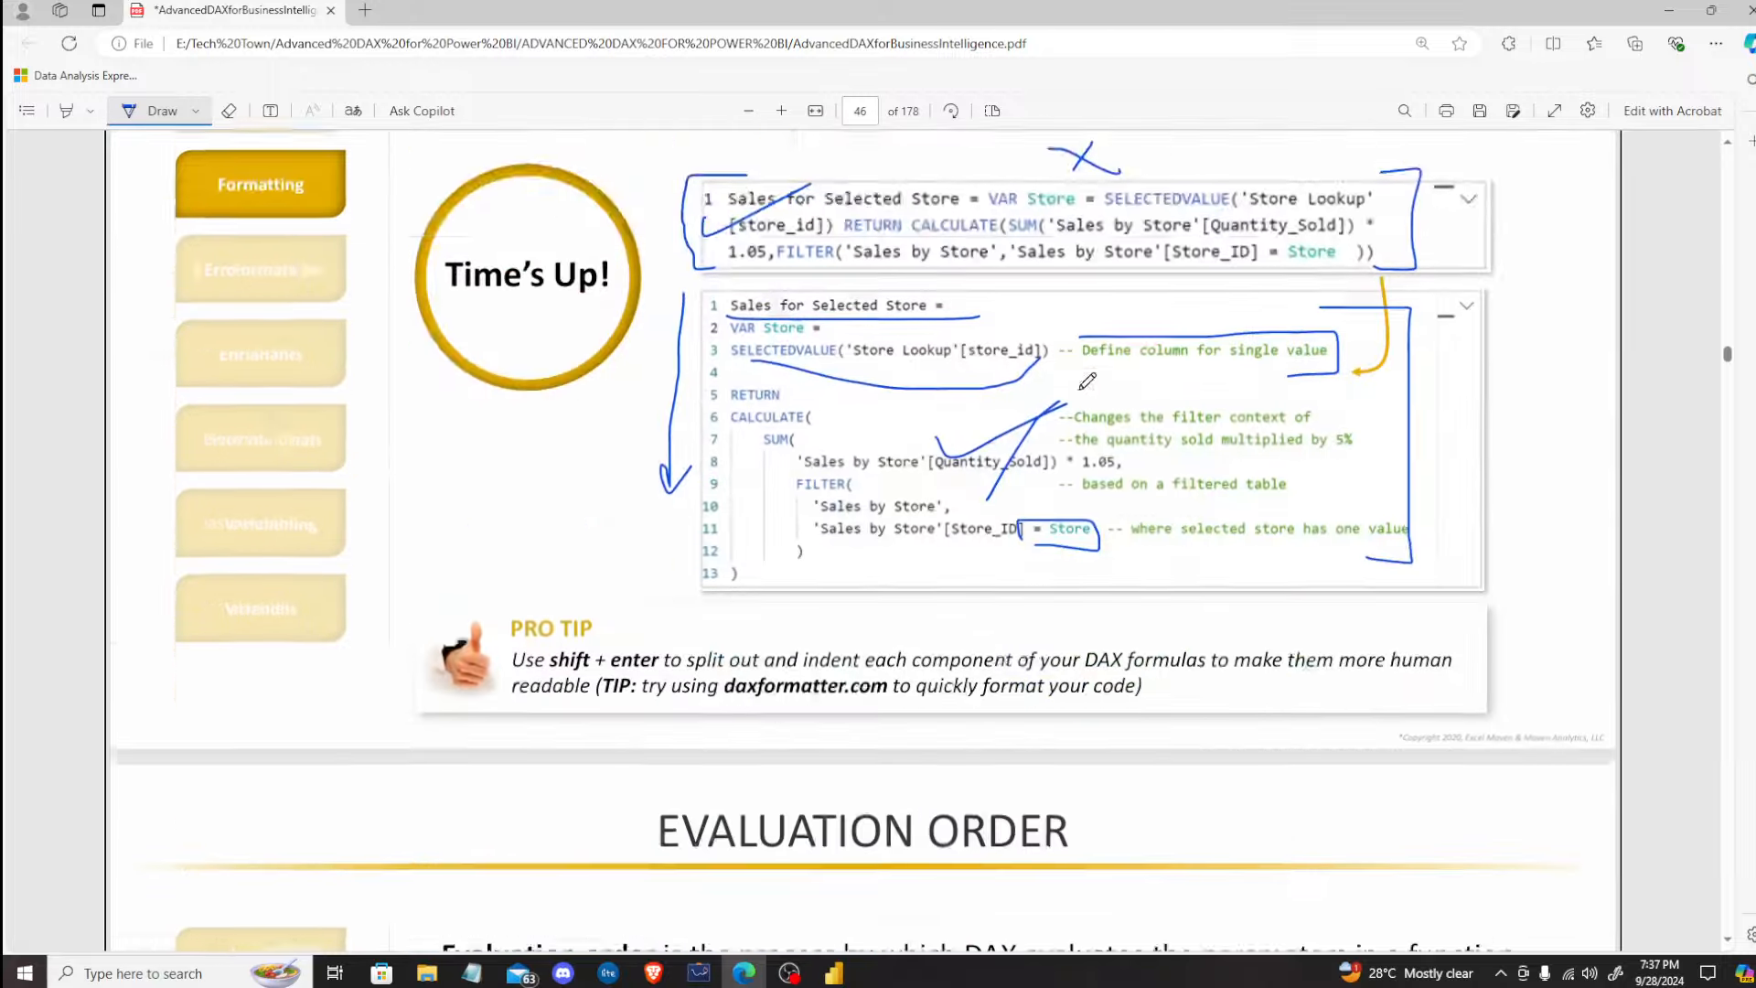
{"action": "scroll", "coordinate": [1042, 462], "scroll_direction": "down", "scroll_amount": 20}
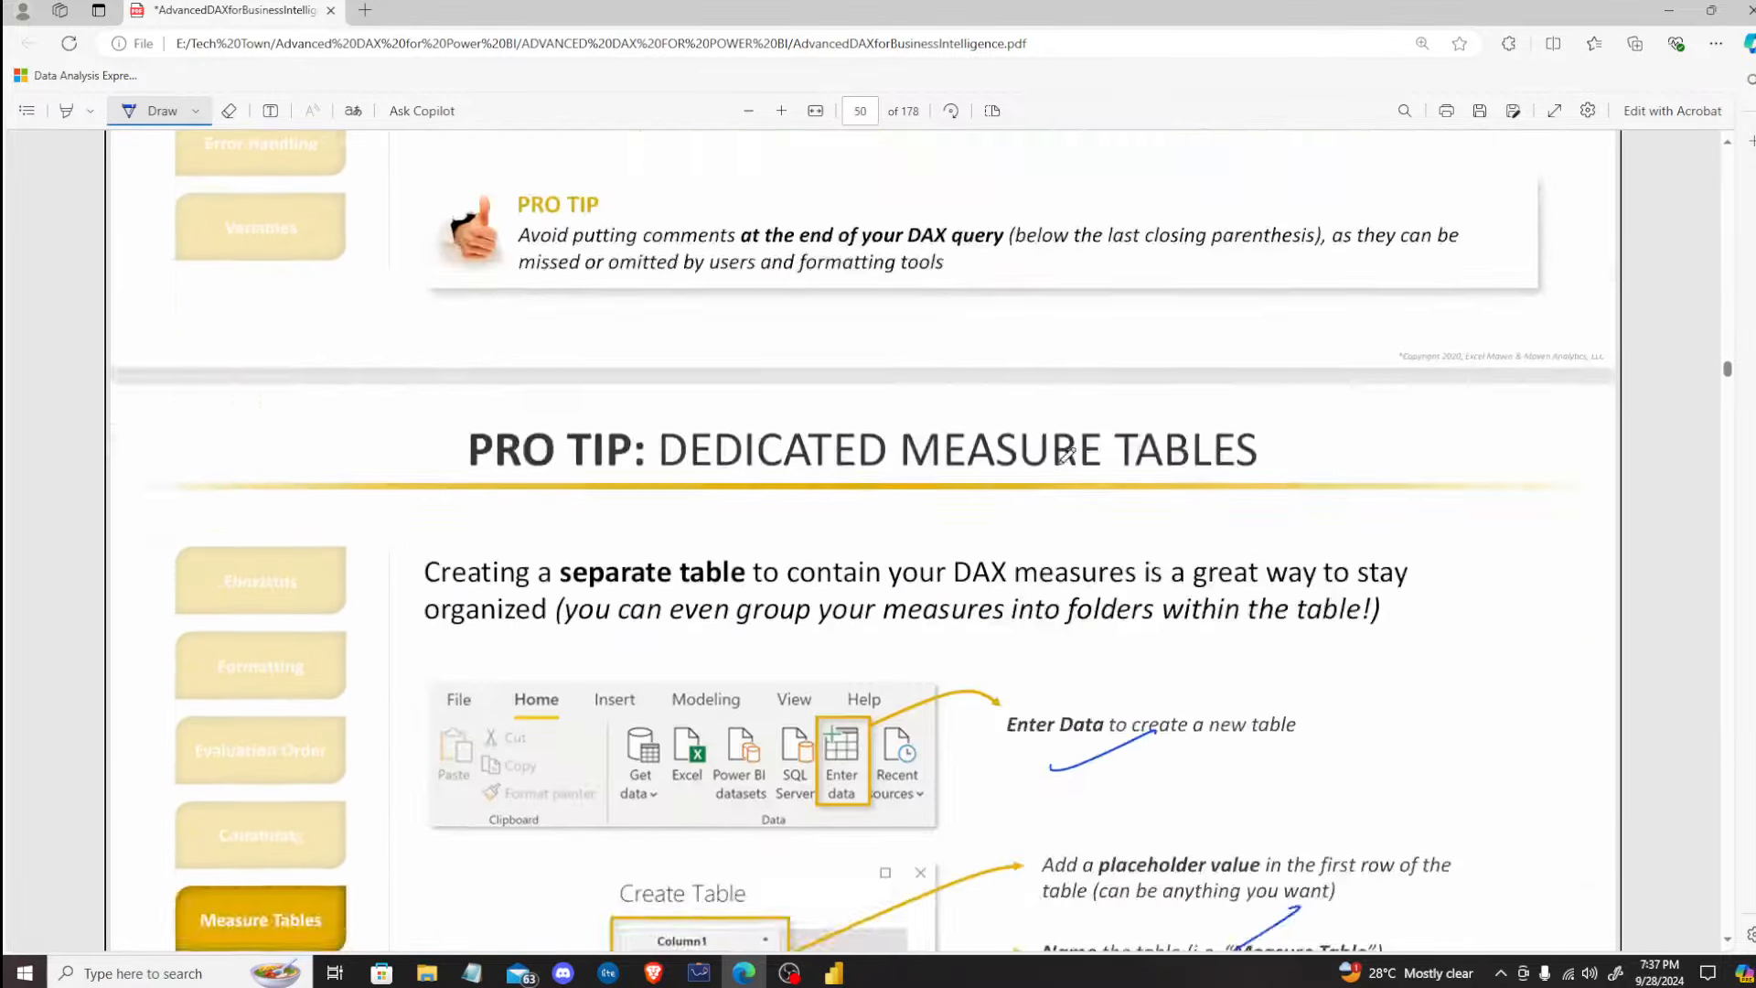
{"action": "scroll", "coordinate": [799, 411], "scroll_direction": "down", "scroll_amount": 20}
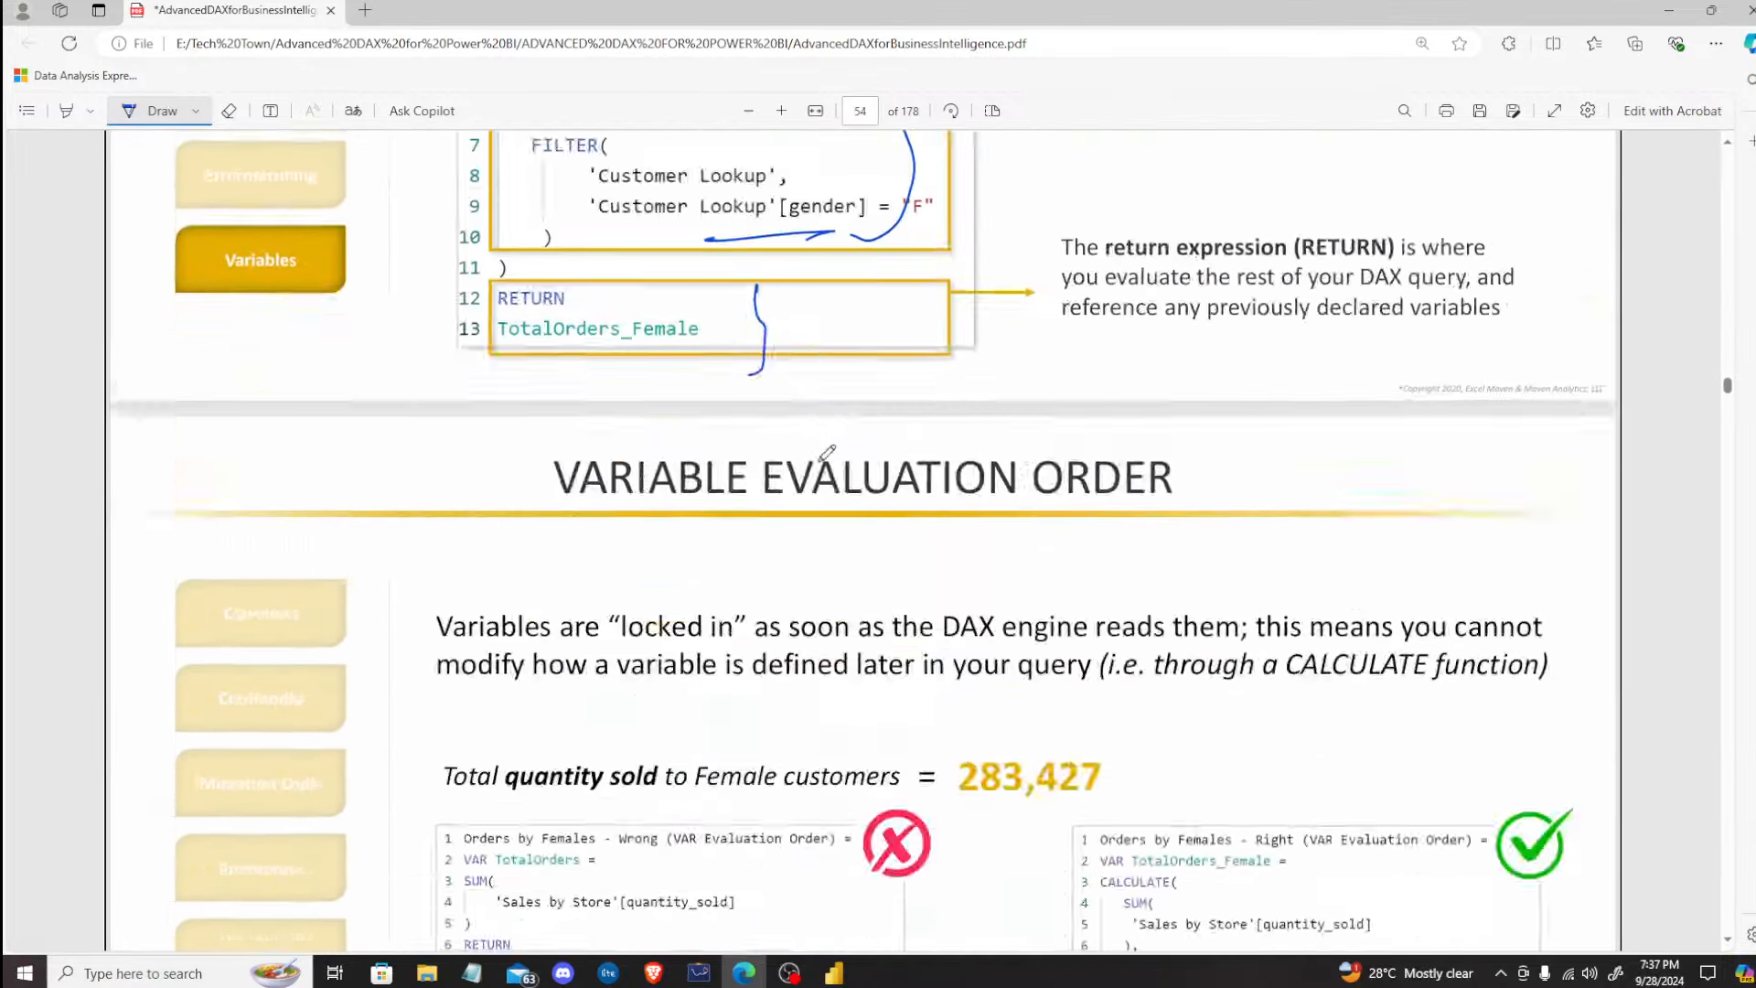
{"action": "scroll", "coordinate": [799, 416], "scroll_direction": "up", "scroll_amount": 5}
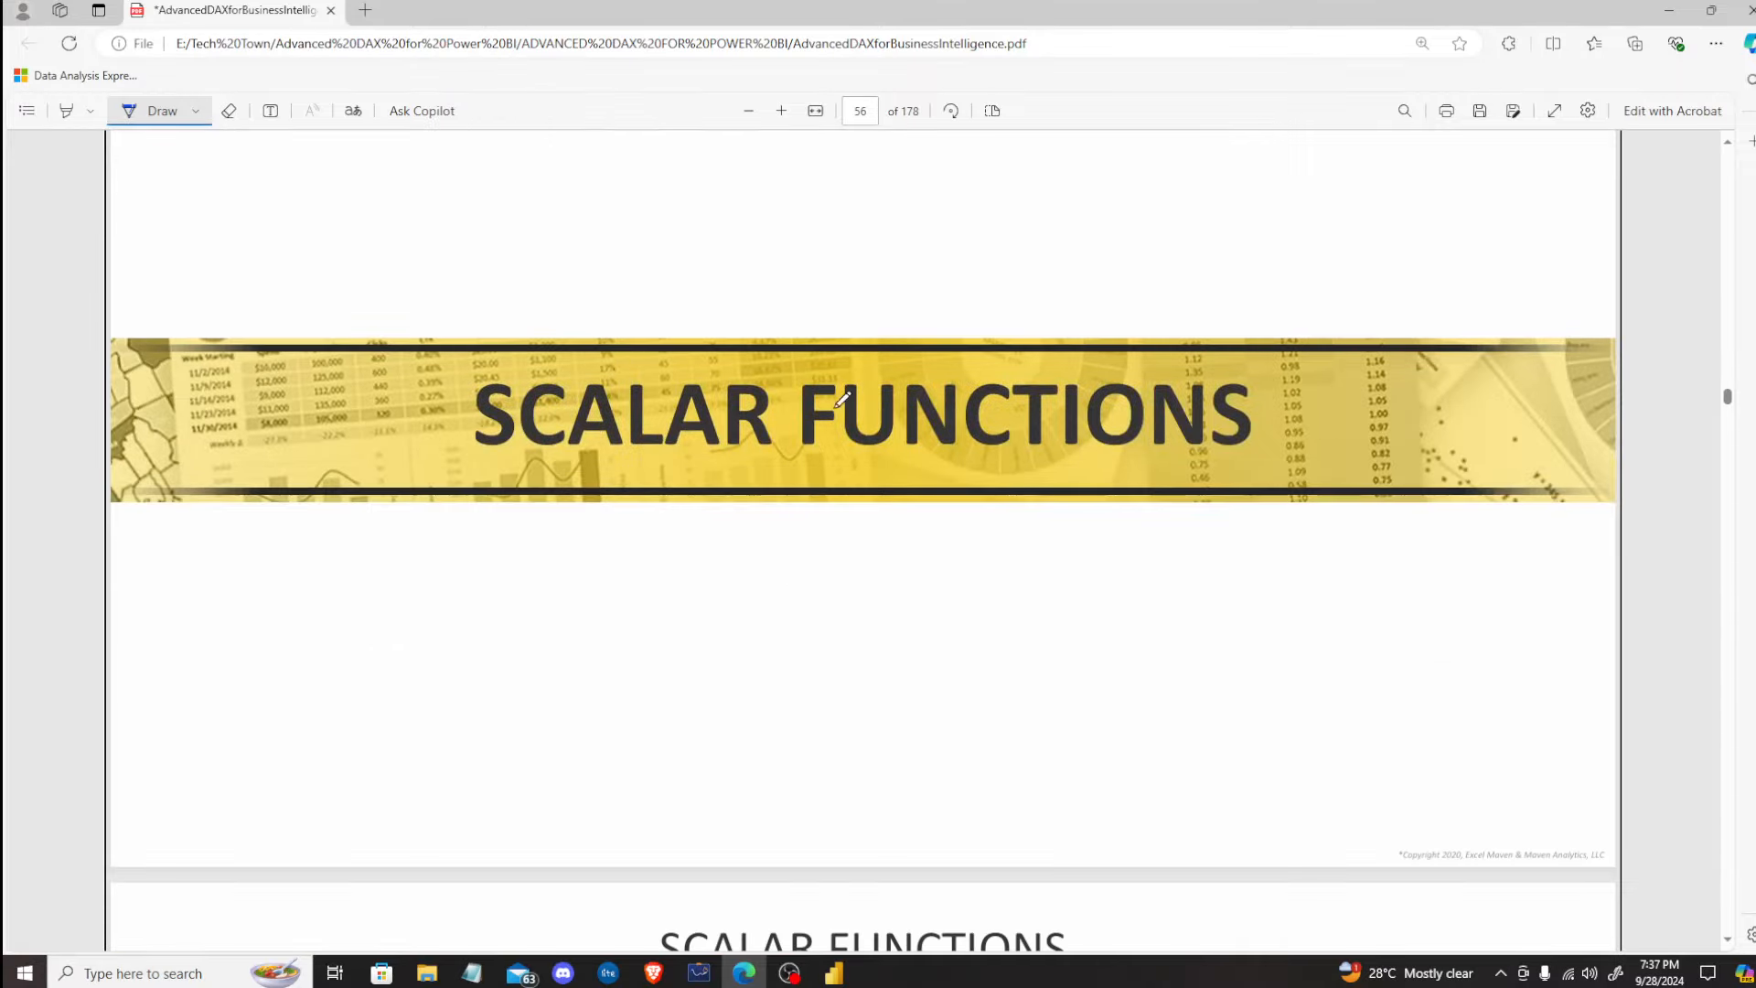
Step: On the COMMON SCALAR FUNCTIONS page (58), draw a freehand line down beside each example list: Aggregation, Rounding, Information, Conversion and Logical
{"action": "scroll", "coordinate": [663, 290], "scroll_direction": "down", "scroll_amount": 5}
{"action": "scroll", "coordinate": [914, 298], "scroll_direction": "down", "scroll_amount": 2}
{"action": "scroll", "coordinate": [713, 453], "scroll_direction": "down", "scroll_amount": 5}
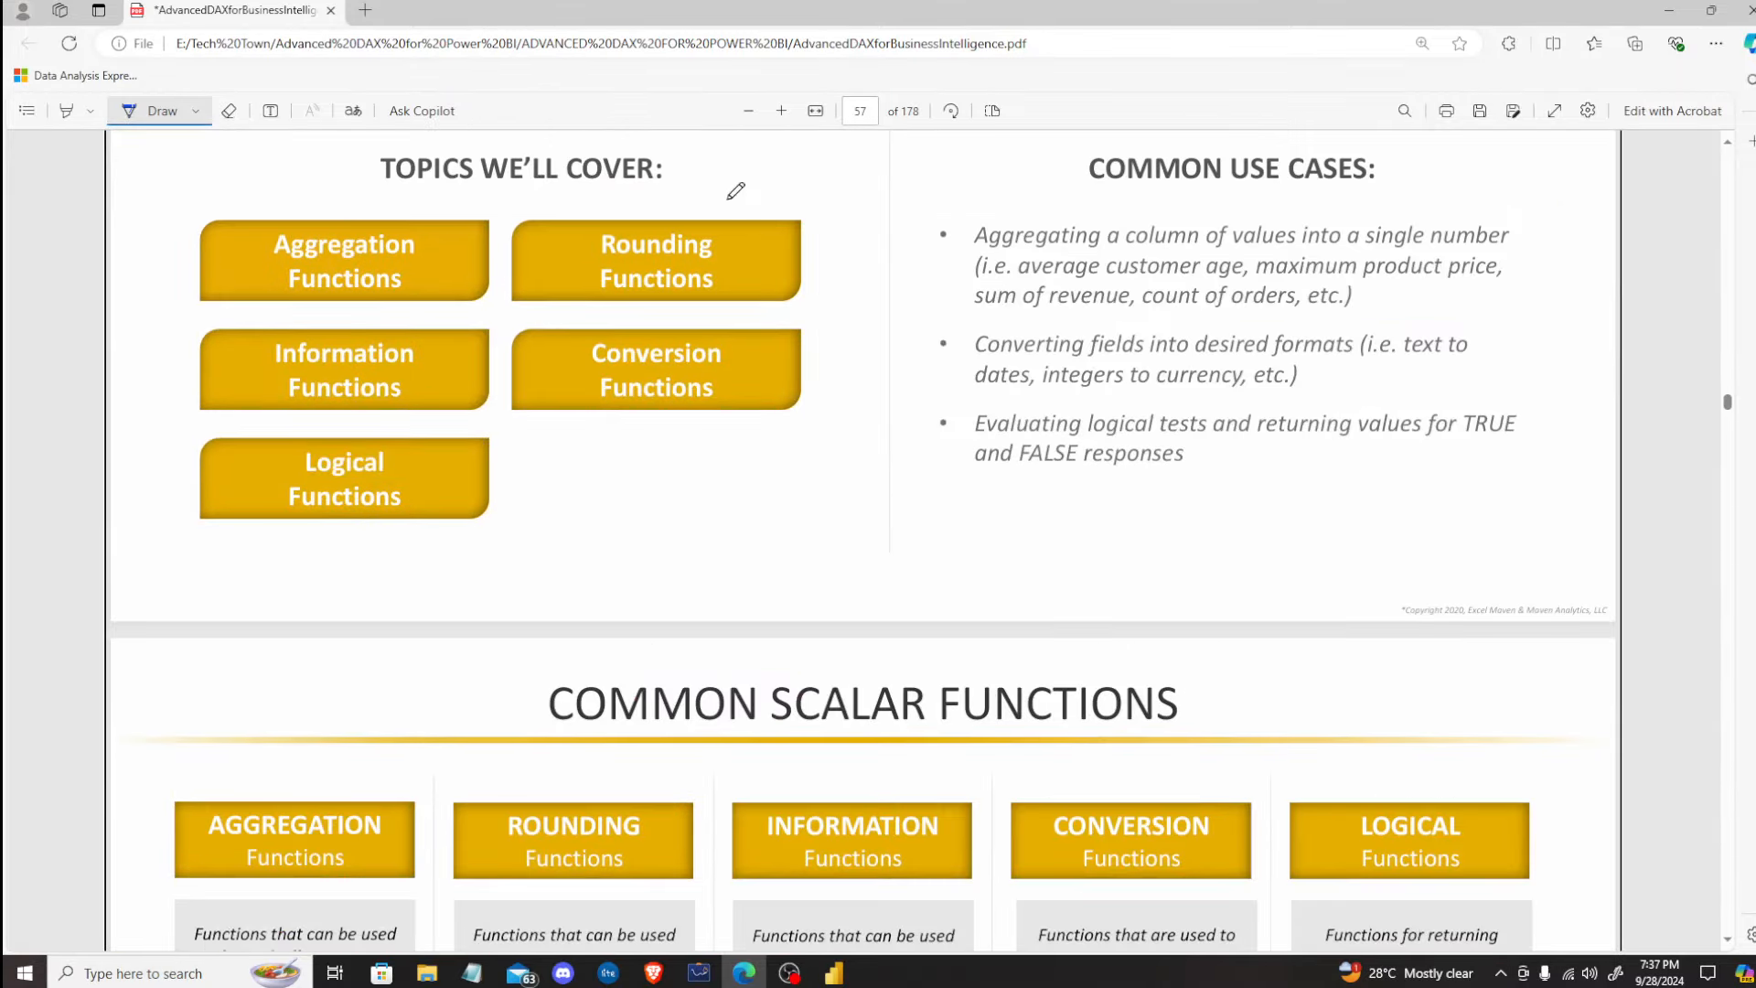
{"action": "scroll", "coordinate": [773, 401], "scroll_direction": "down", "scroll_amount": 5}
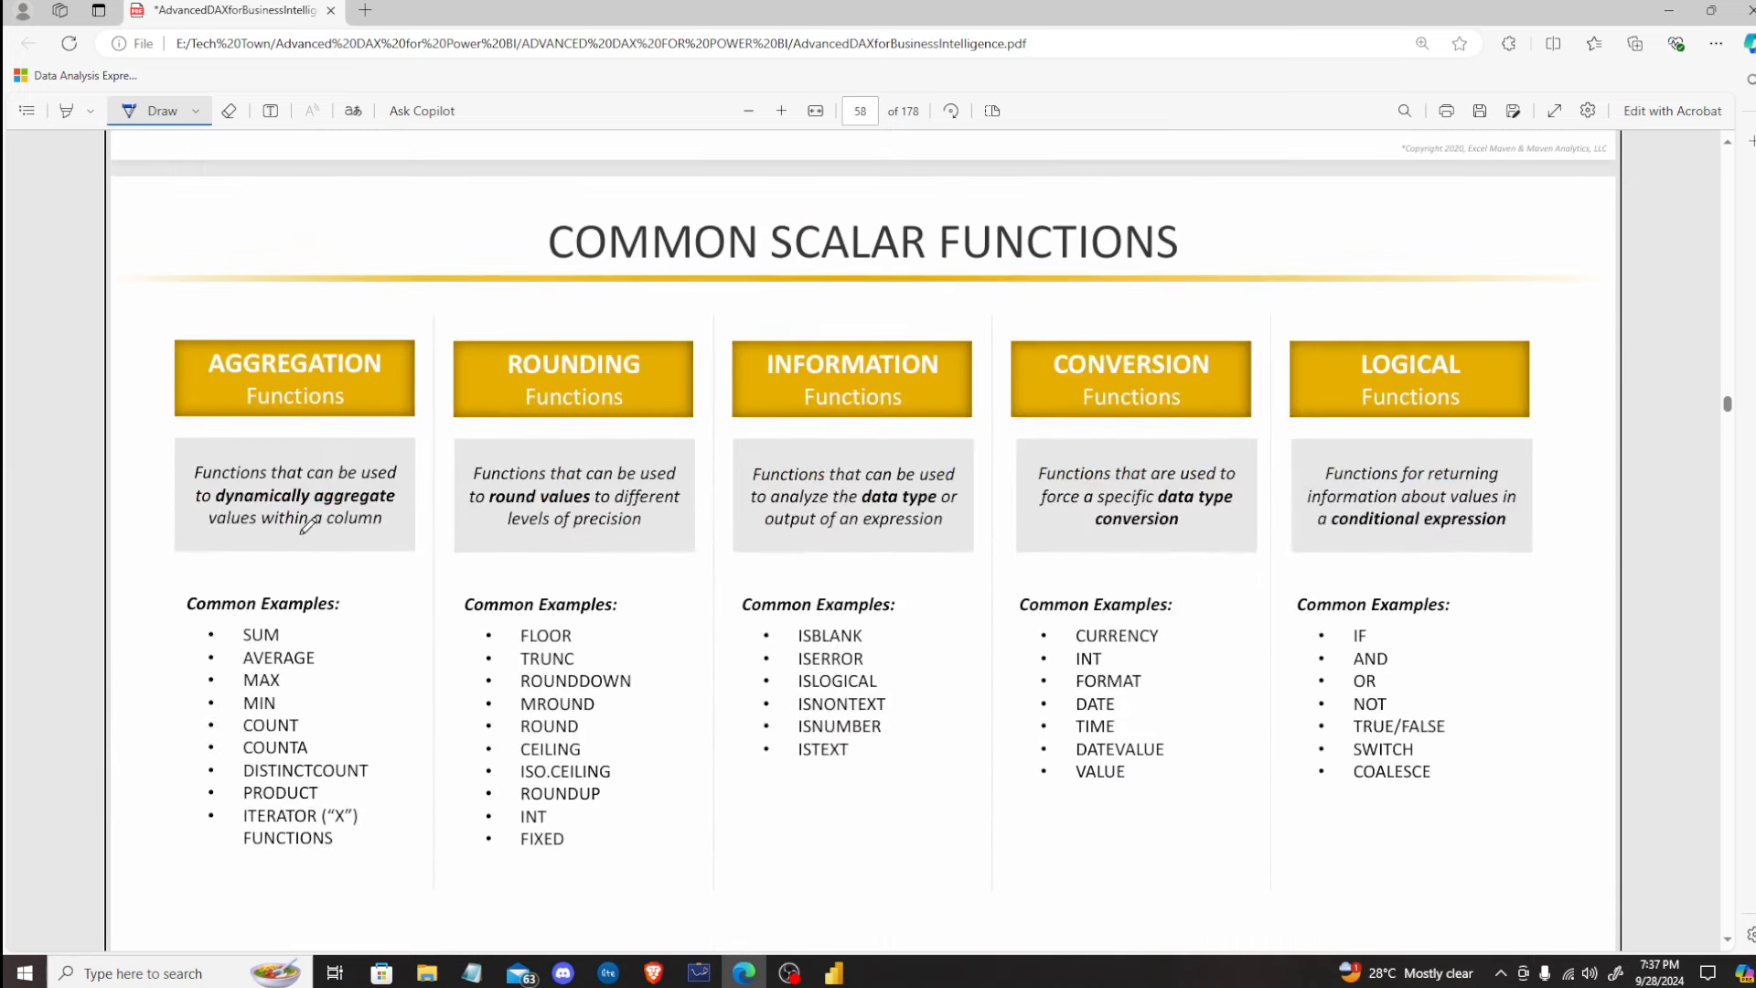
{"action": "left_click_drag", "start_coordinate": [349, 624], "coordinate": [347, 802]}
{"action": "left_click_drag", "start_coordinate": [688, 636], "coordinate": [717, 915]}
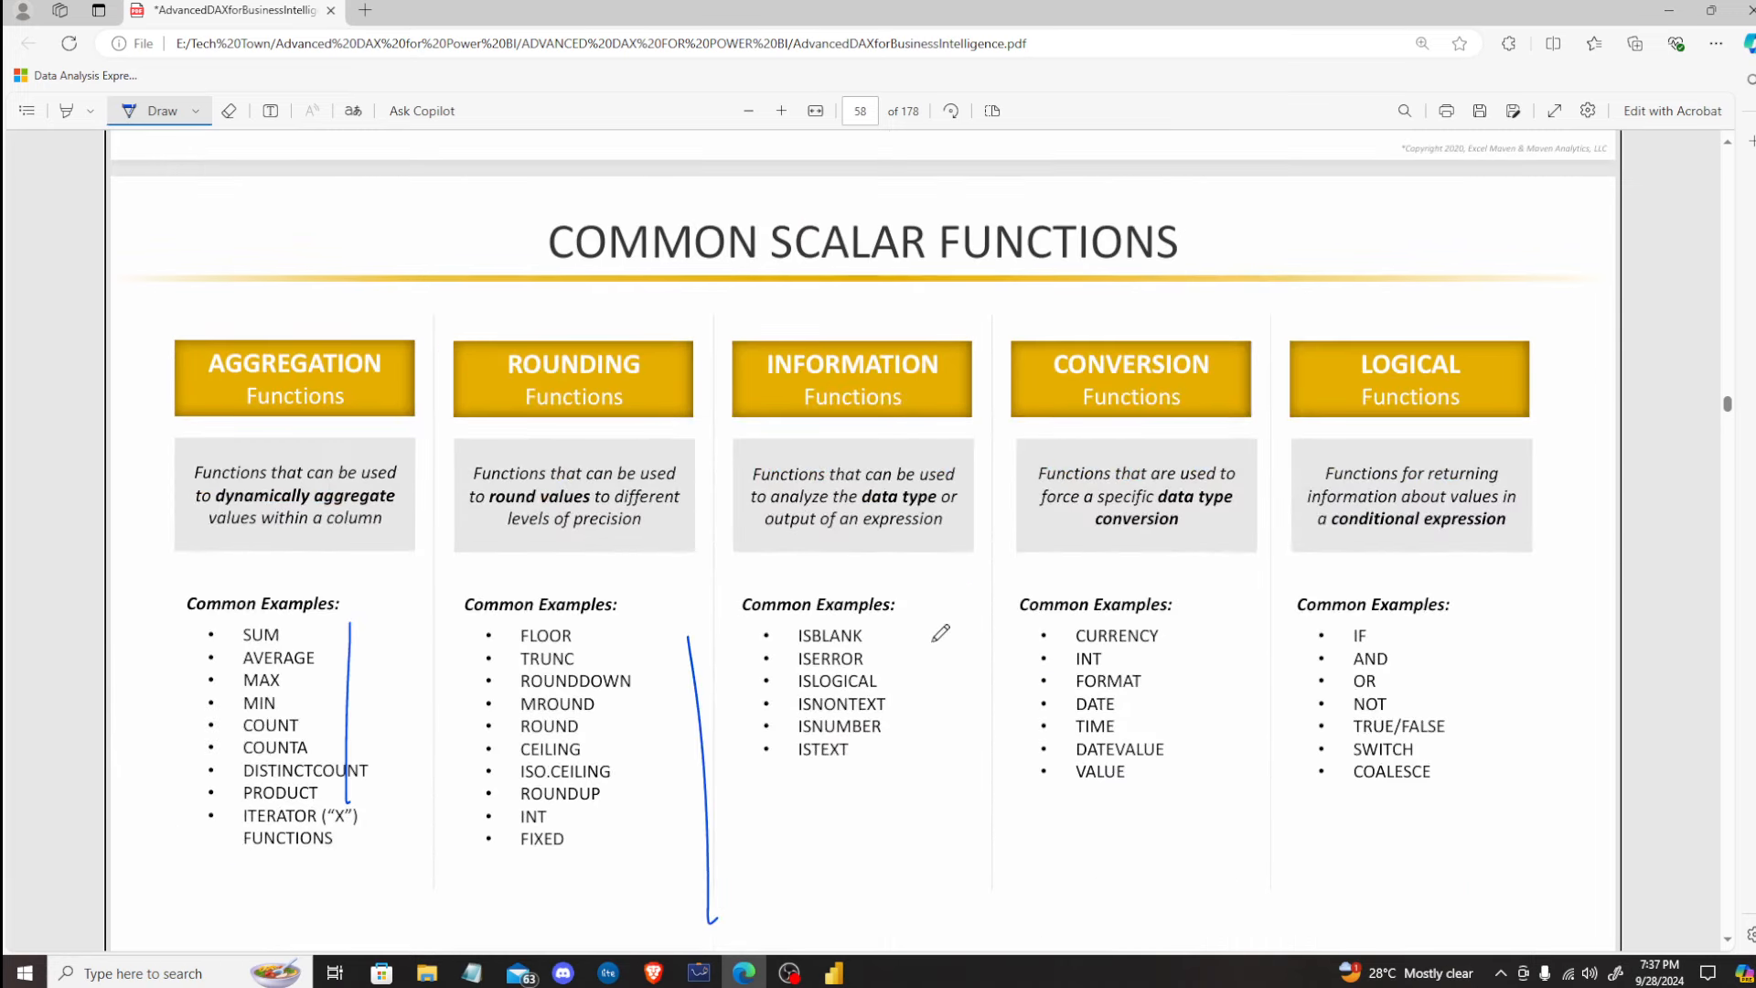
{"action": "left_click_drag", "start_coordinate": [934, 640], "coordinate": [980, 832]}
{"action": "left_click_drag", "start_coordinate": [1214, 647], "coordinate": [1255, 763]}
{"action": "left_click_drag", "start_coordinate": [1444, 608], "coordinate": [1473, 773]}
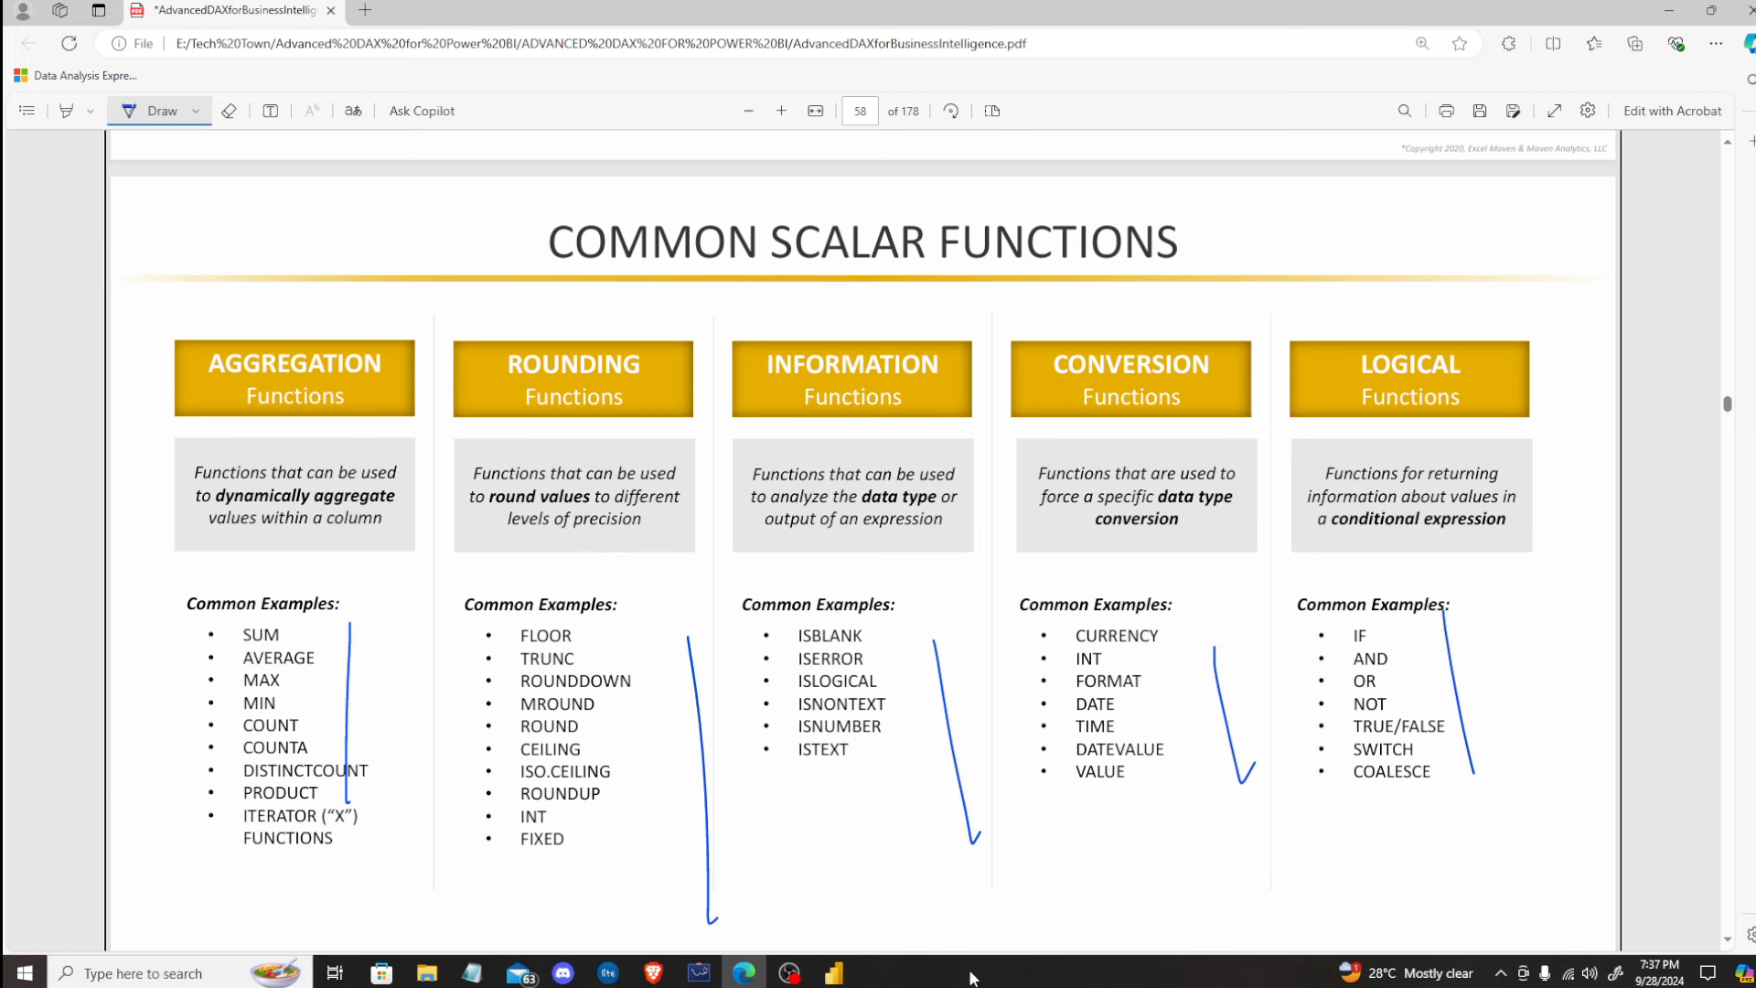
Step: Switch to Power BI Desktop, collapse the formula editor to one line, and collapse the Calendar and Measure tables in the field list
{"action": "left_click", "coordinate": [833, 972]}
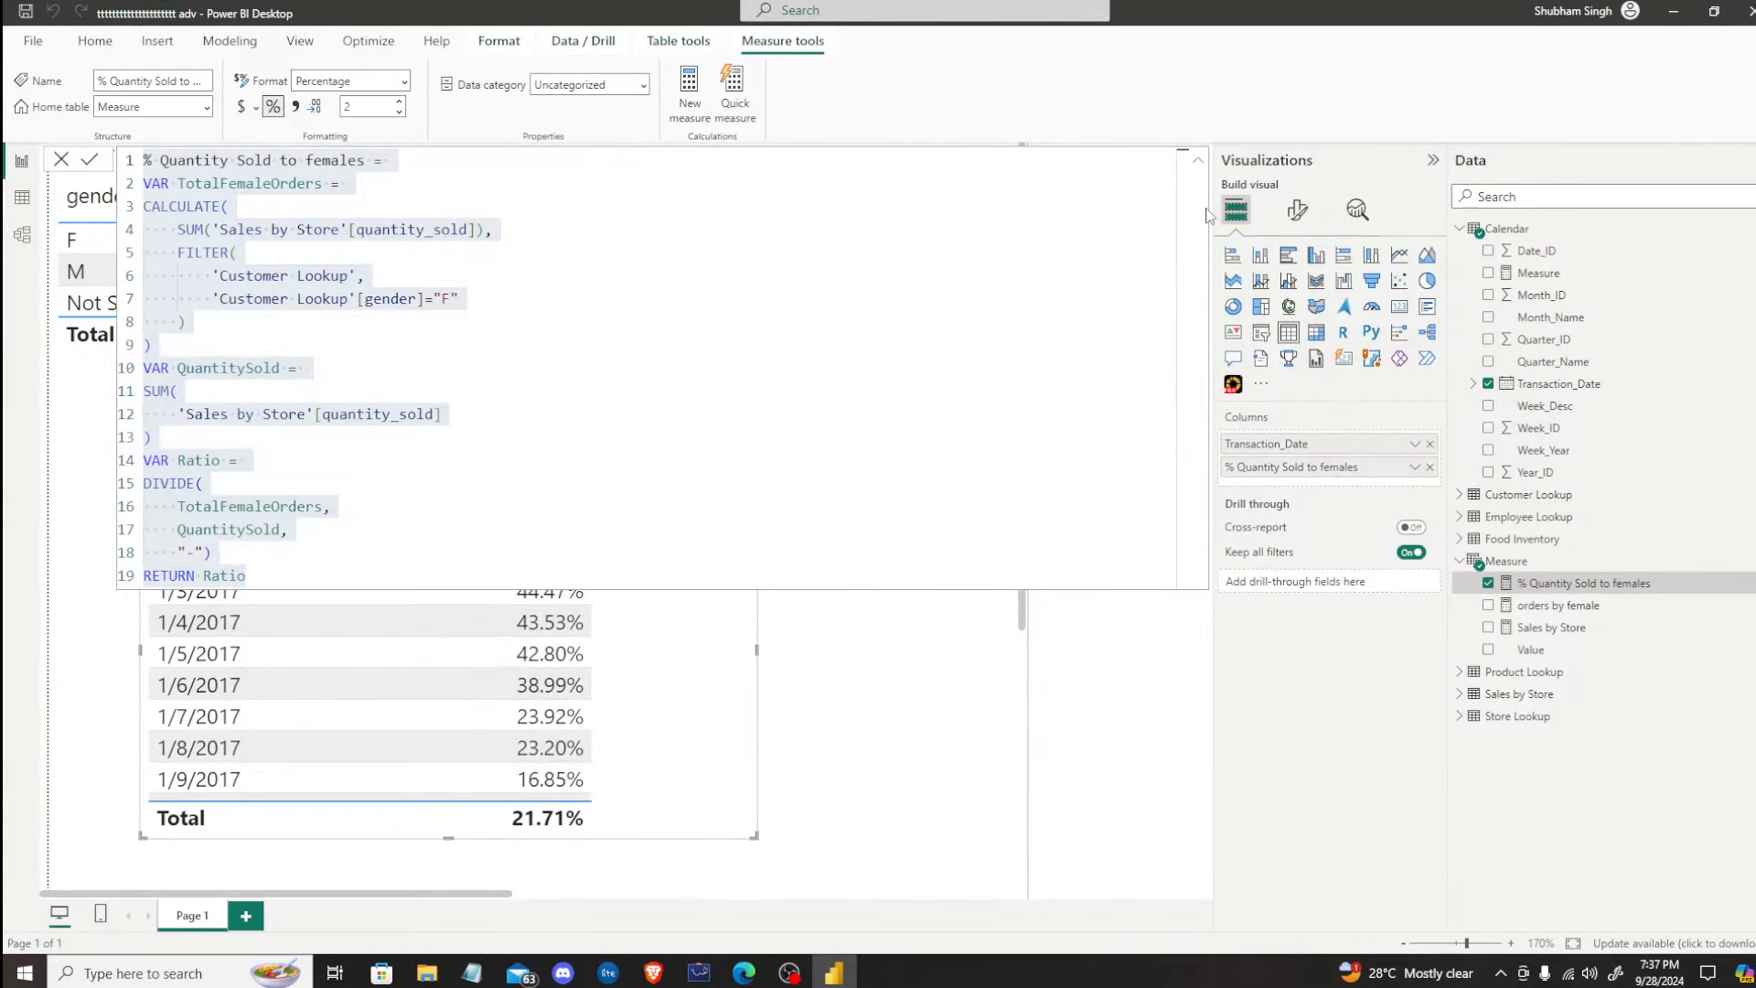
{"action": "left_click", "coordinate": [1195, 165]}
{"action": "left_click", "coordinate": [1462, 231]}
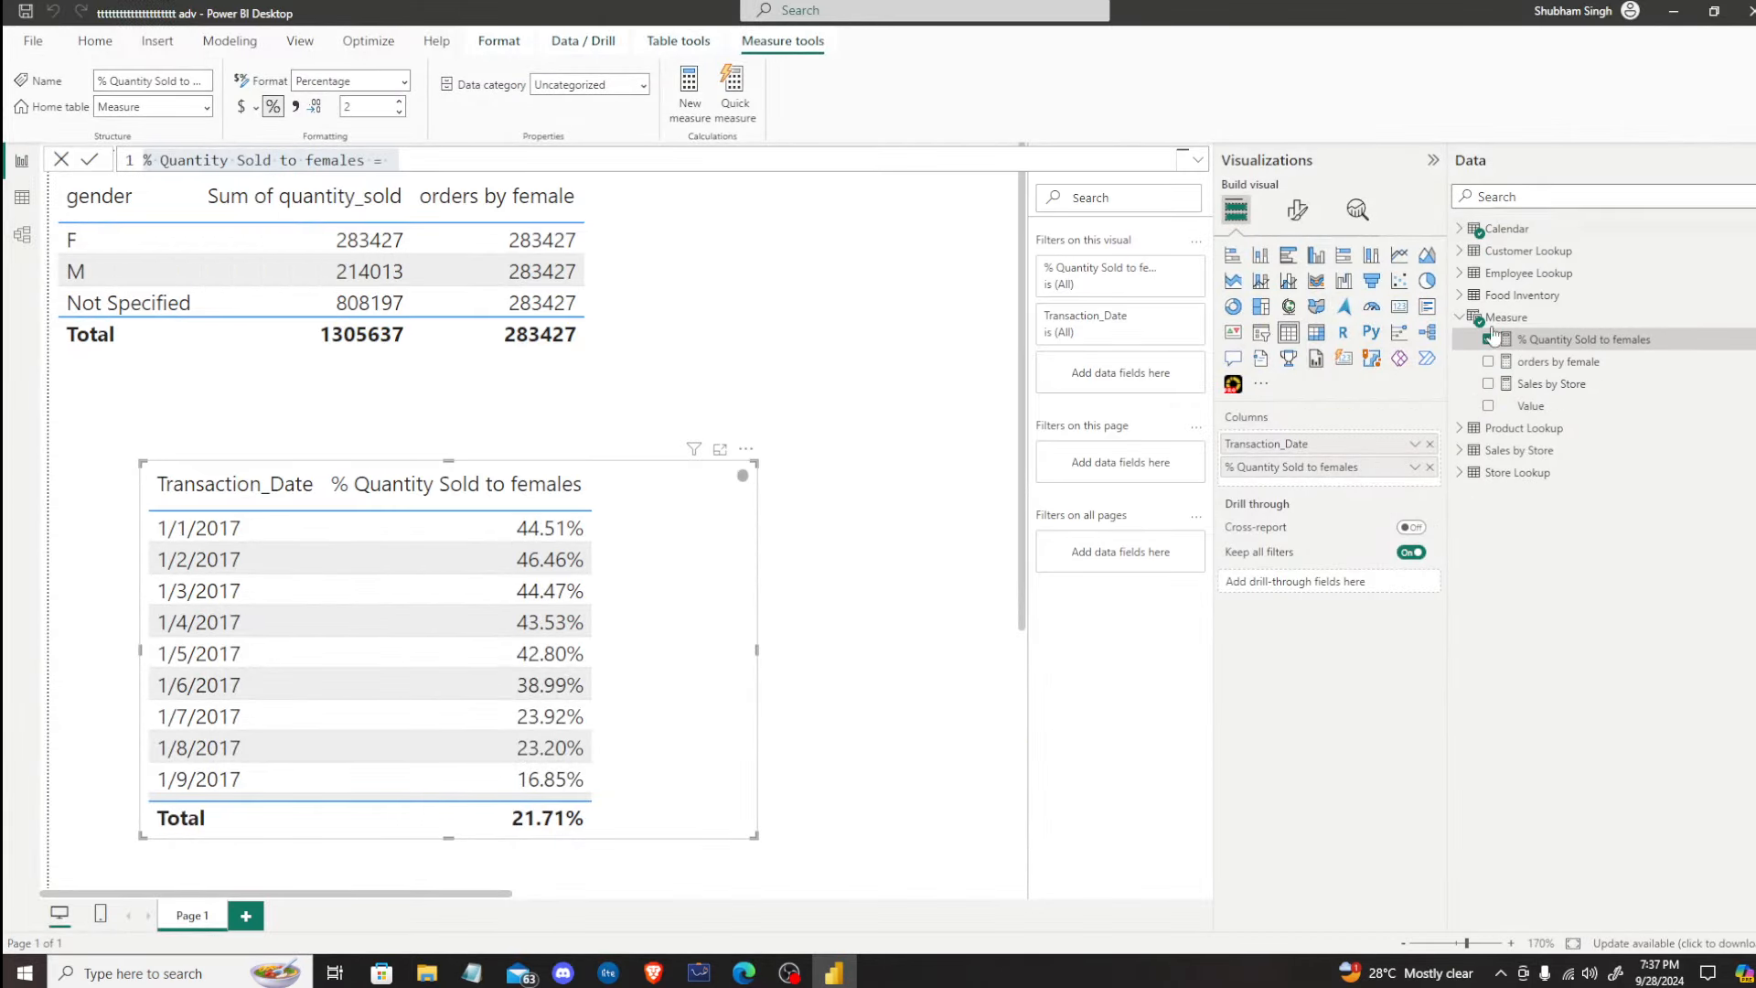
{"action": "left_click", "coordinate": [1464, 317]}
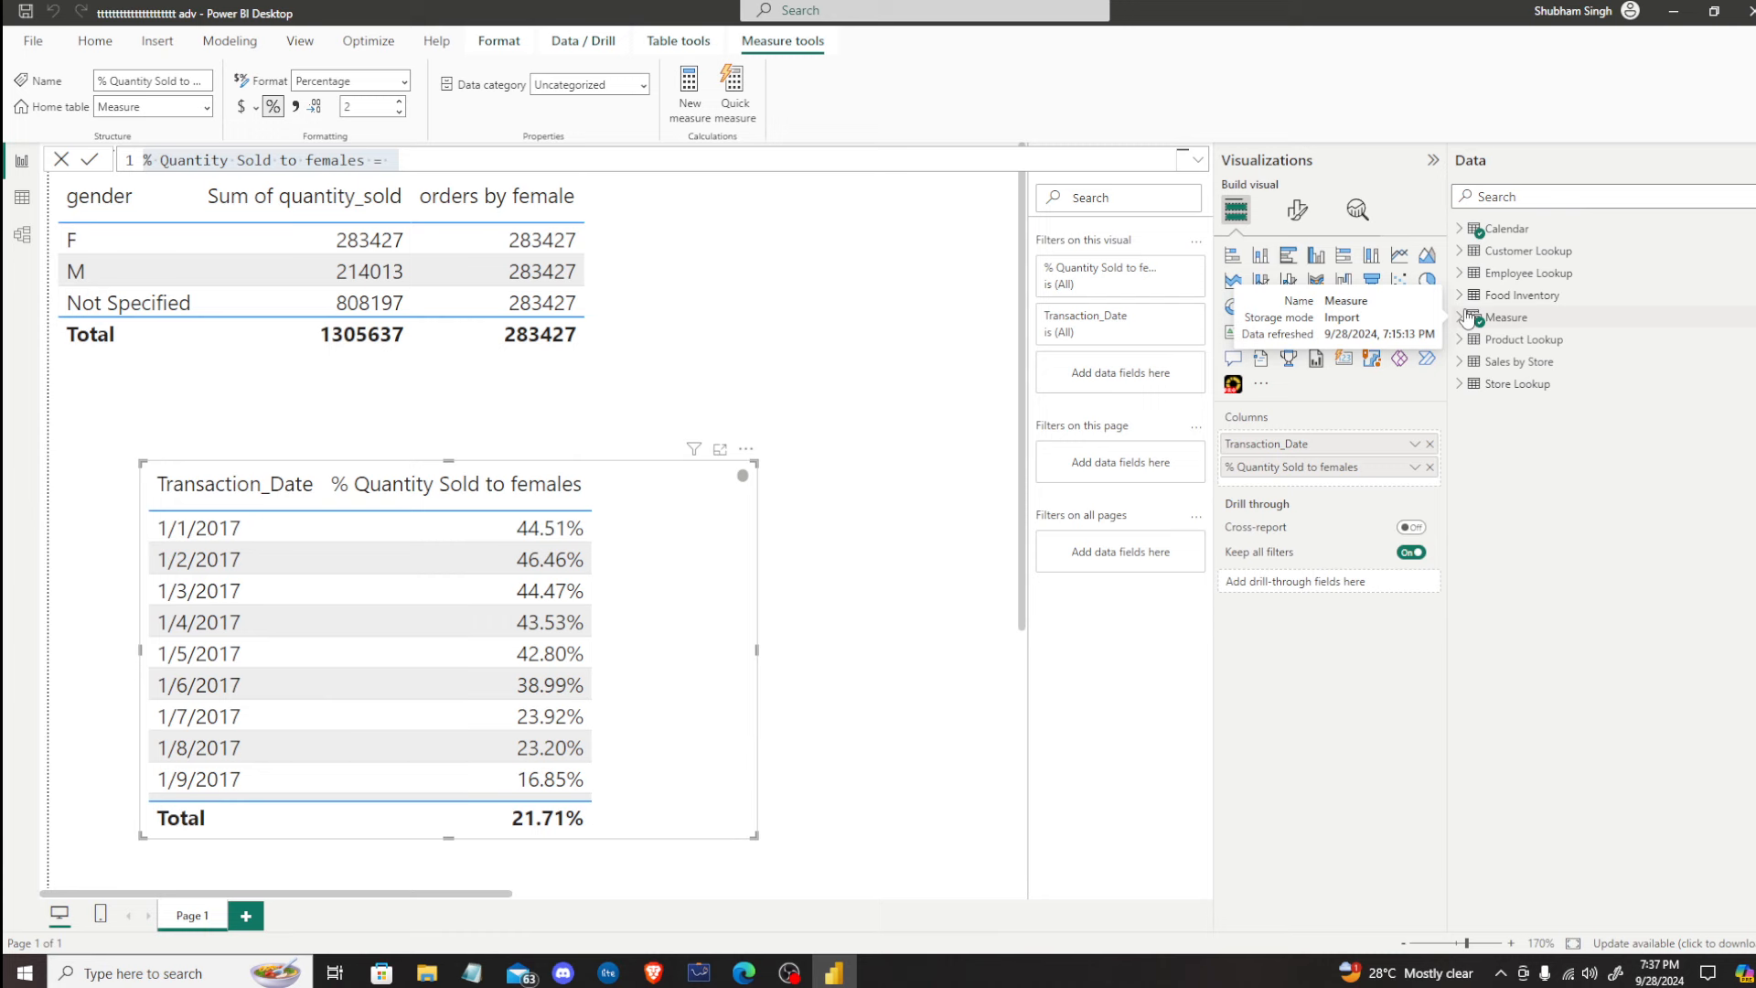